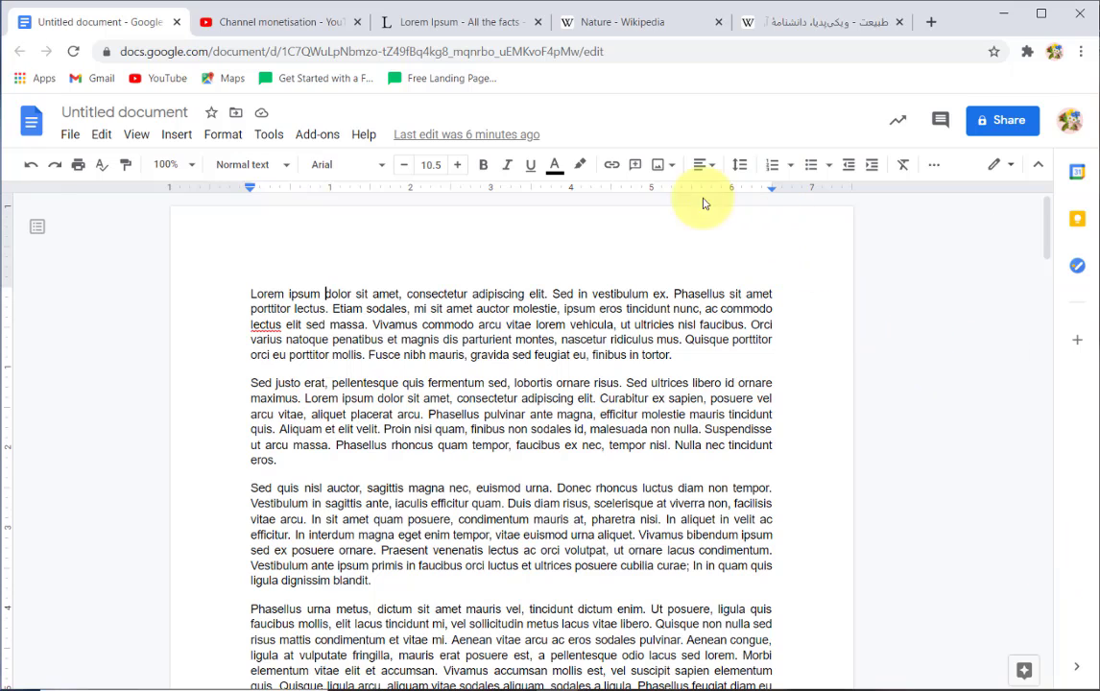
# Format the opening words "Lorem ipsum dolor sit amet," as bold and italic
pyautogui.moveTo(254, 293); pyautogui.dragTo(402, 294)
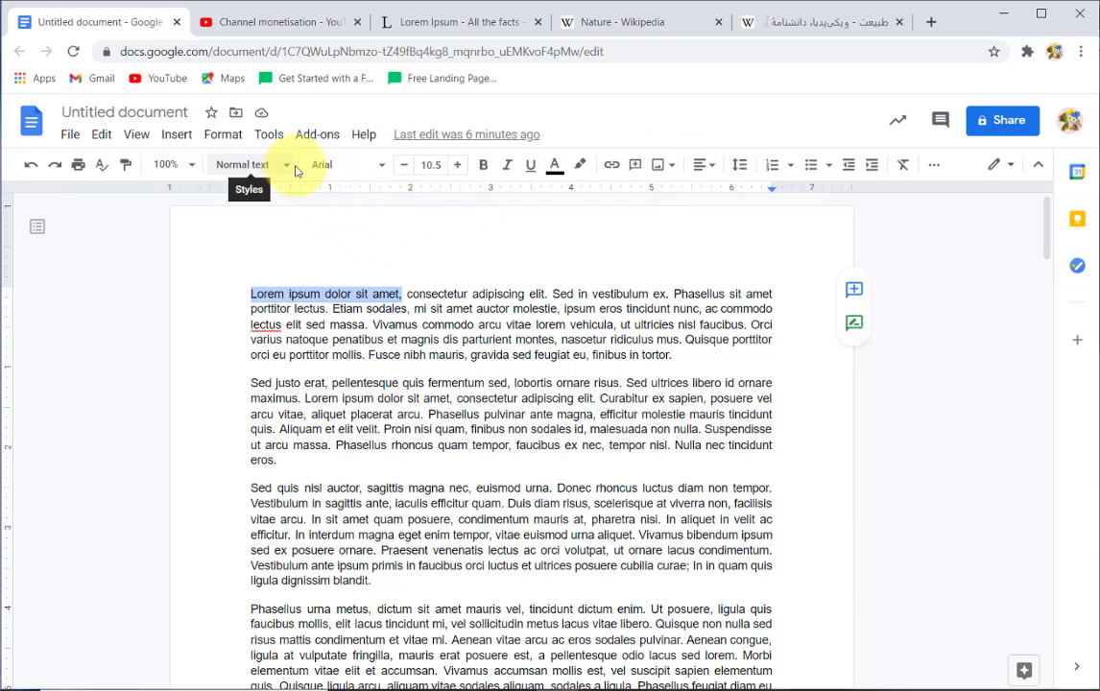
pyautogui.click(499, 171)
pyautogui.click(507, 165)
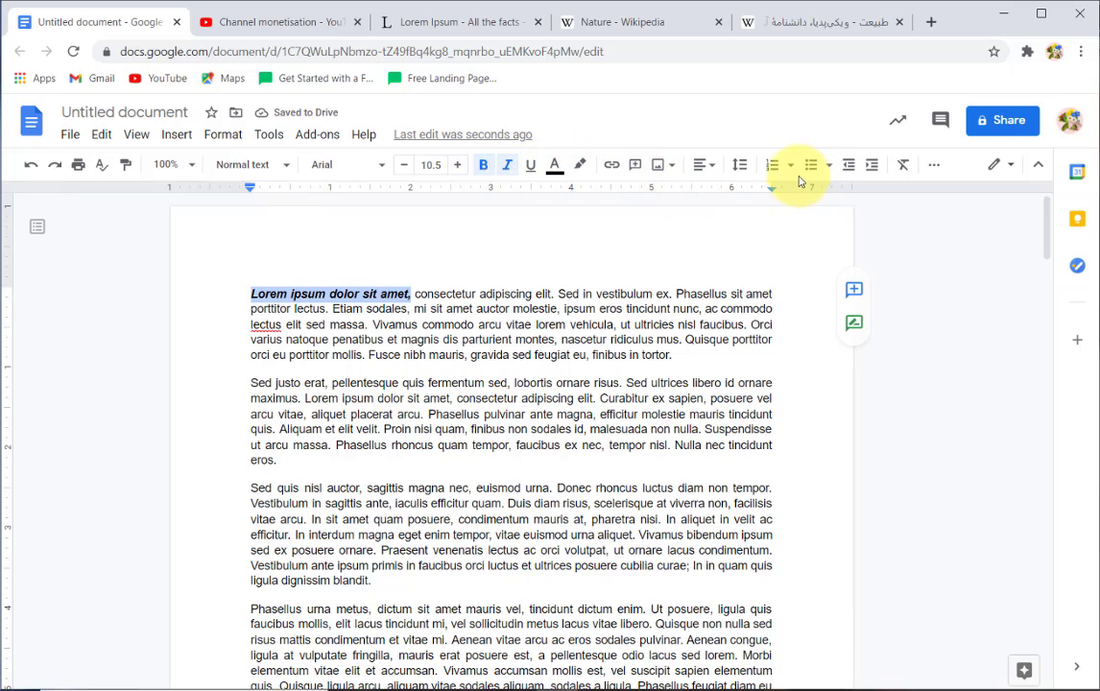
# Try right alignment on the first paragraph, replace it with left alignment, and deselect the text
pyautogui.click(707, 165)
pyautogui.click(679, 196)
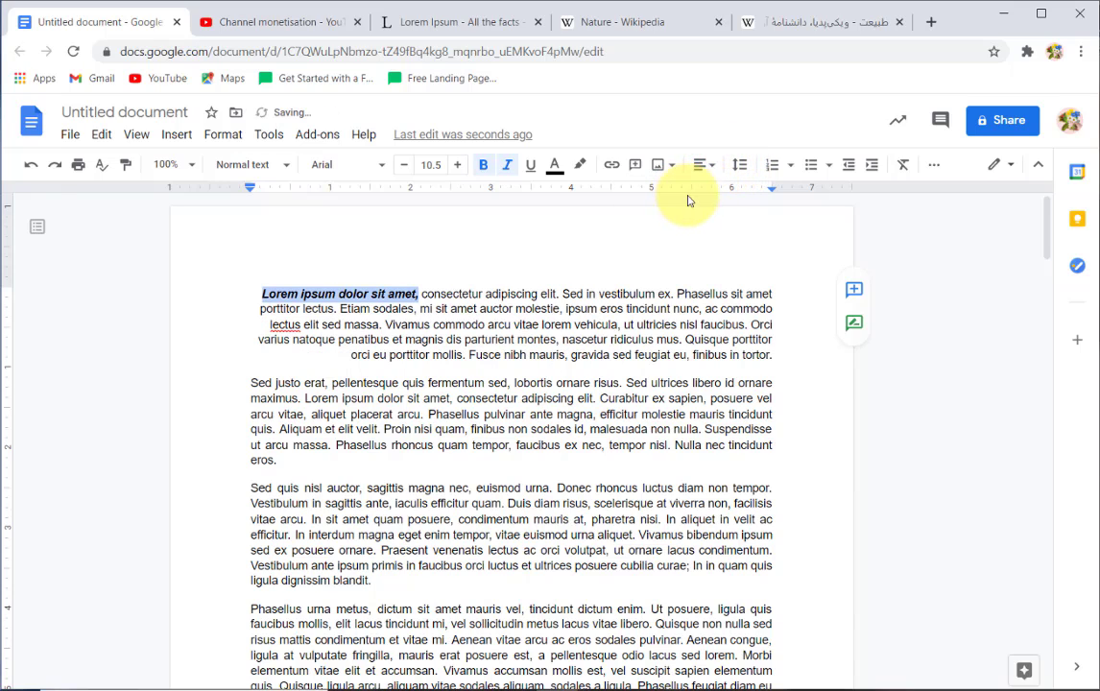
pyautogui.click(706, 165)
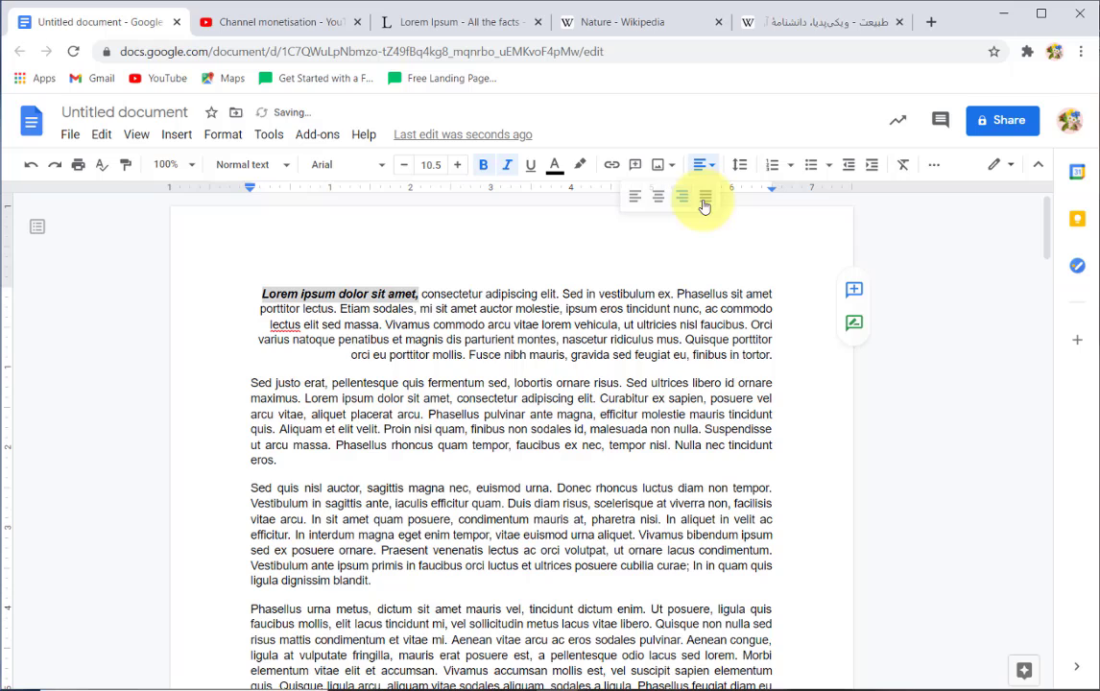
pyautogui.click(636, 199)
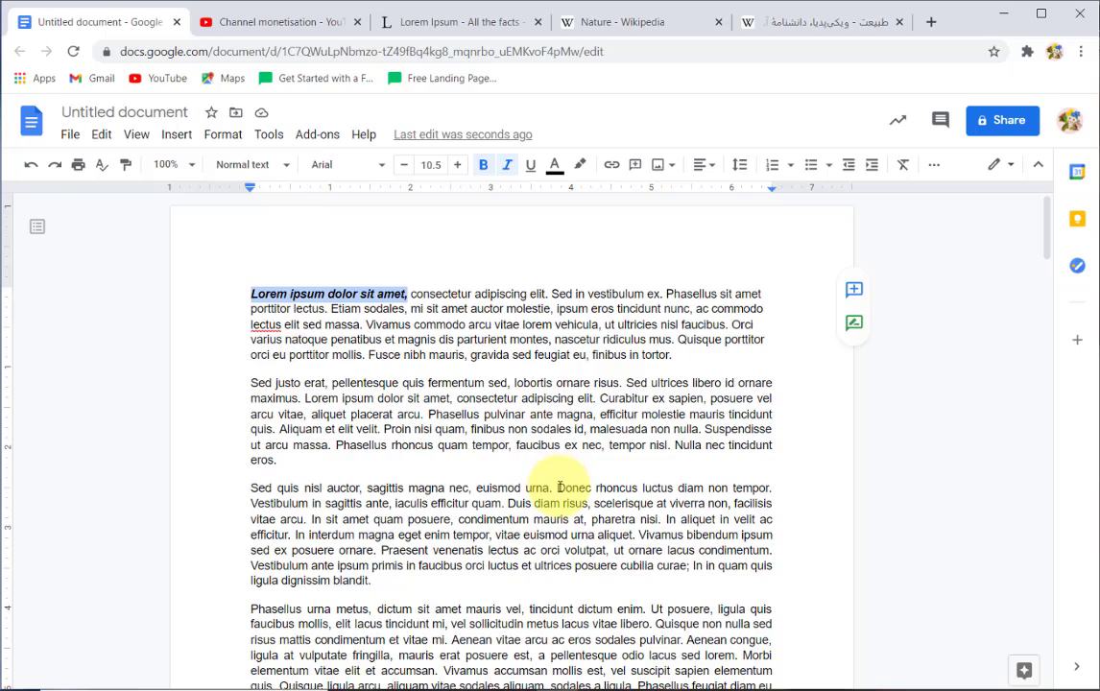
pyautogui.click(270, 257)
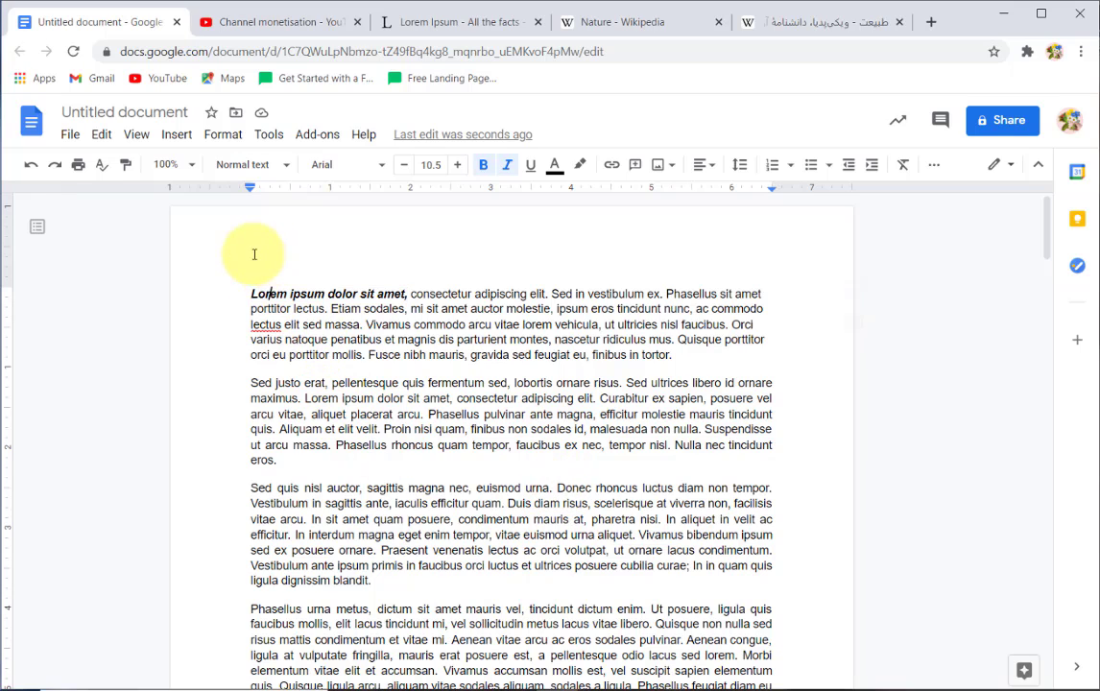
pyautogui.click(68, 141)
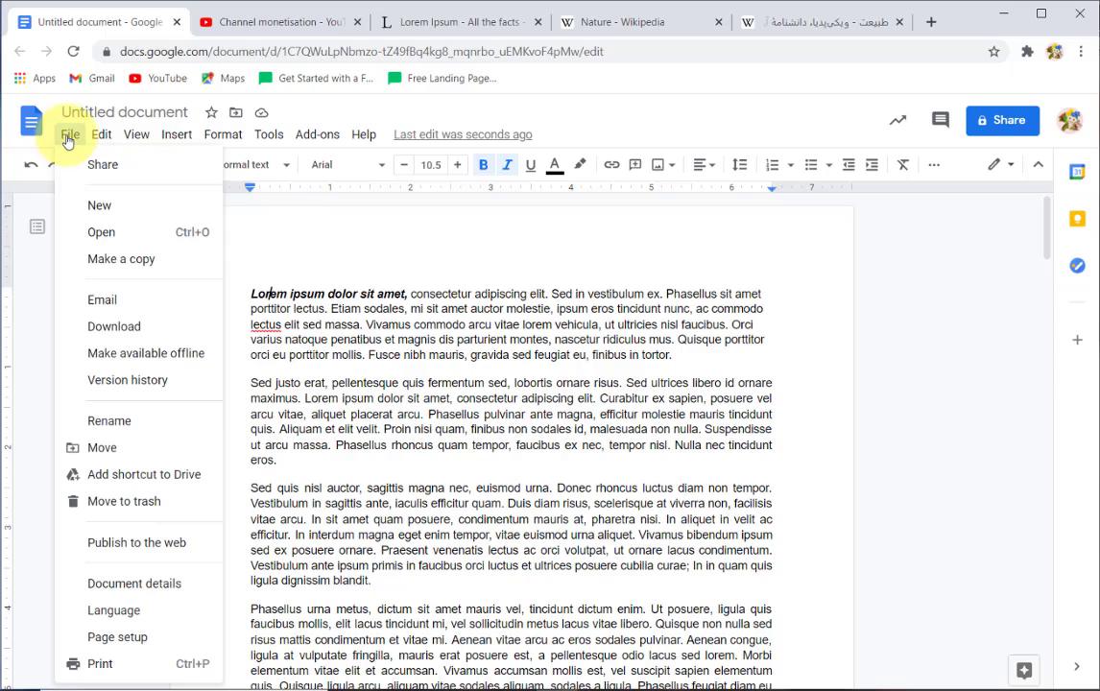
pyautogui.moveTo(160, 151)
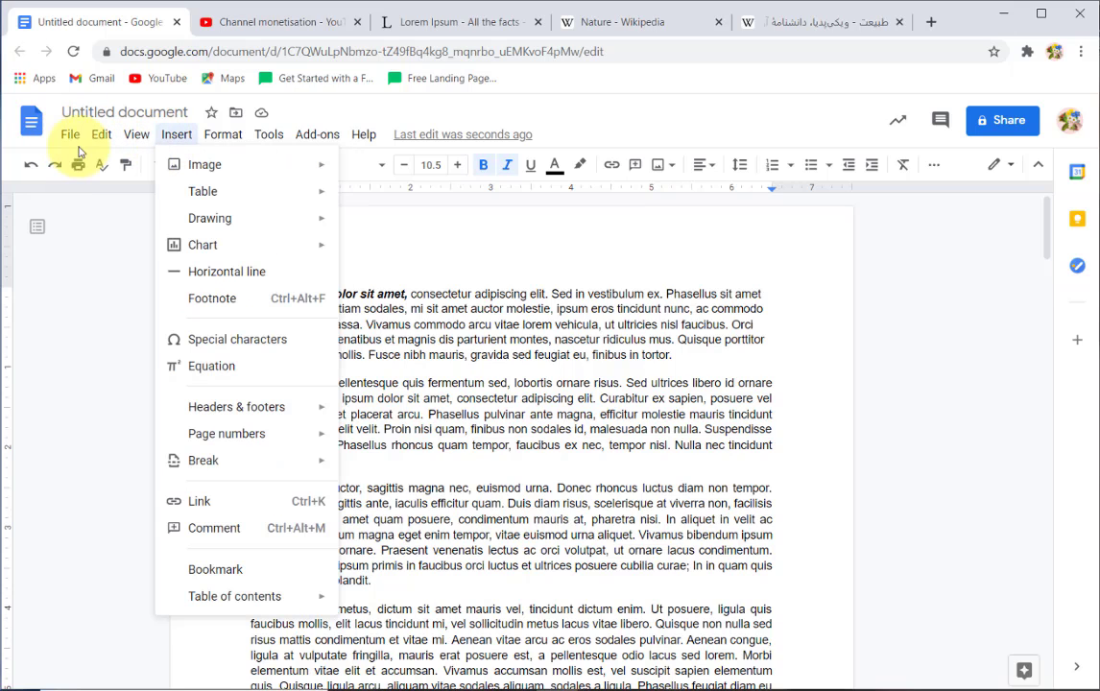
pyautogui.click(124, 306)
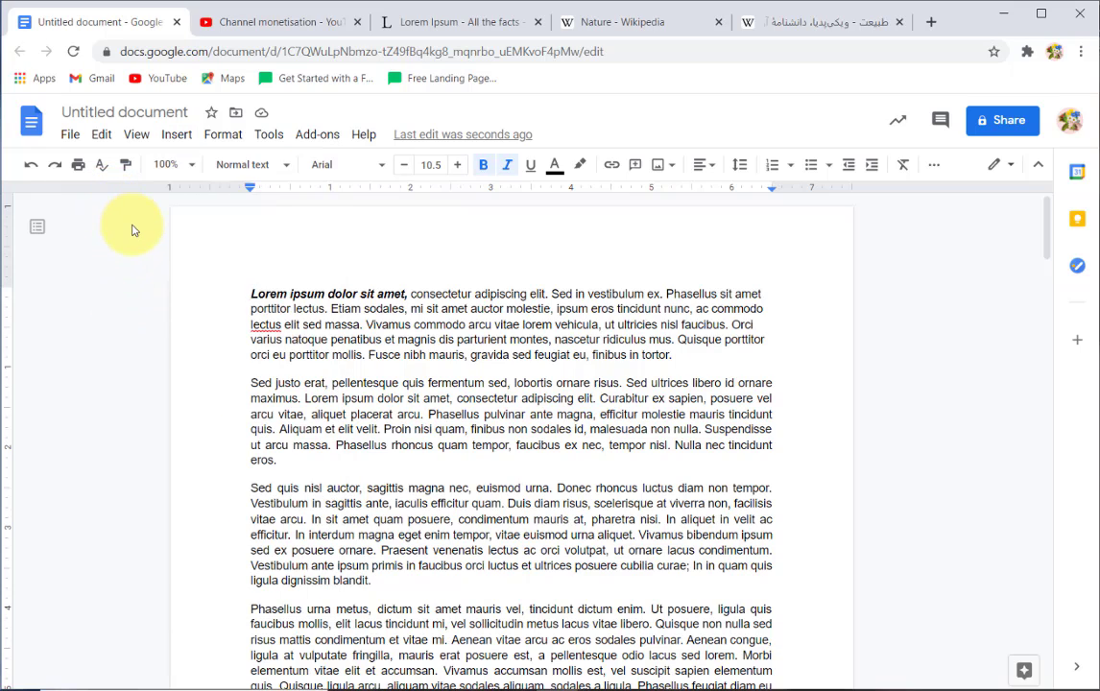
# Start sharing the untitled document and save it under the name "new doc"
pyautogui.click(71, 146)
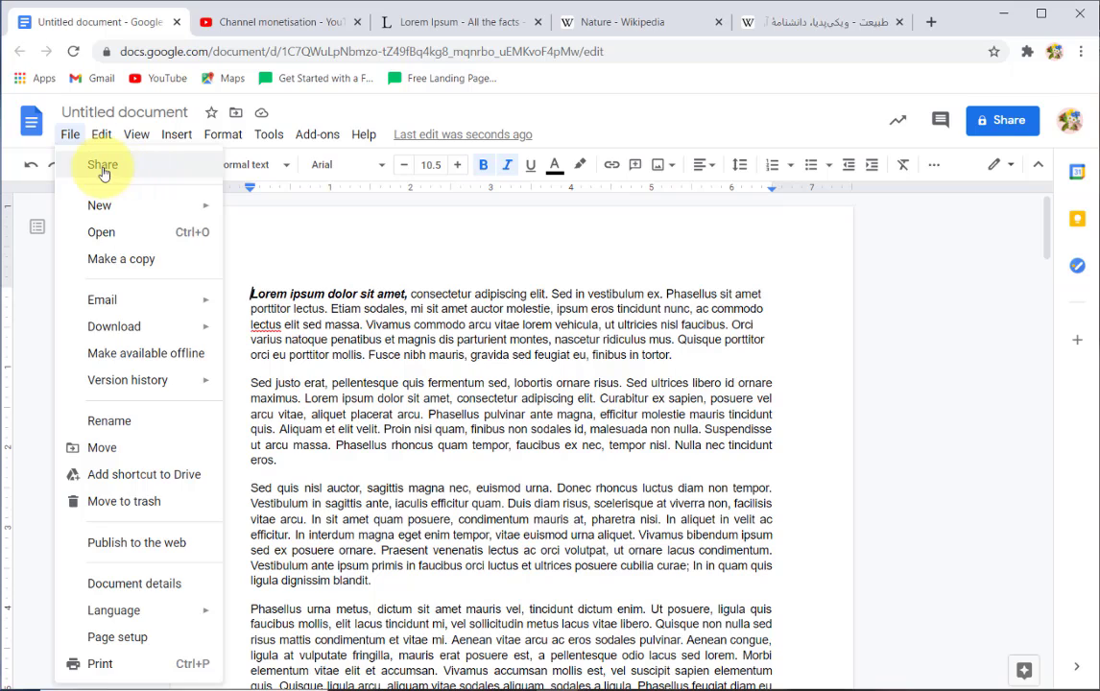
pyautogui.click(73, 139)
pyautogui.click(74, 141)
pyautogui.click(110, 169)
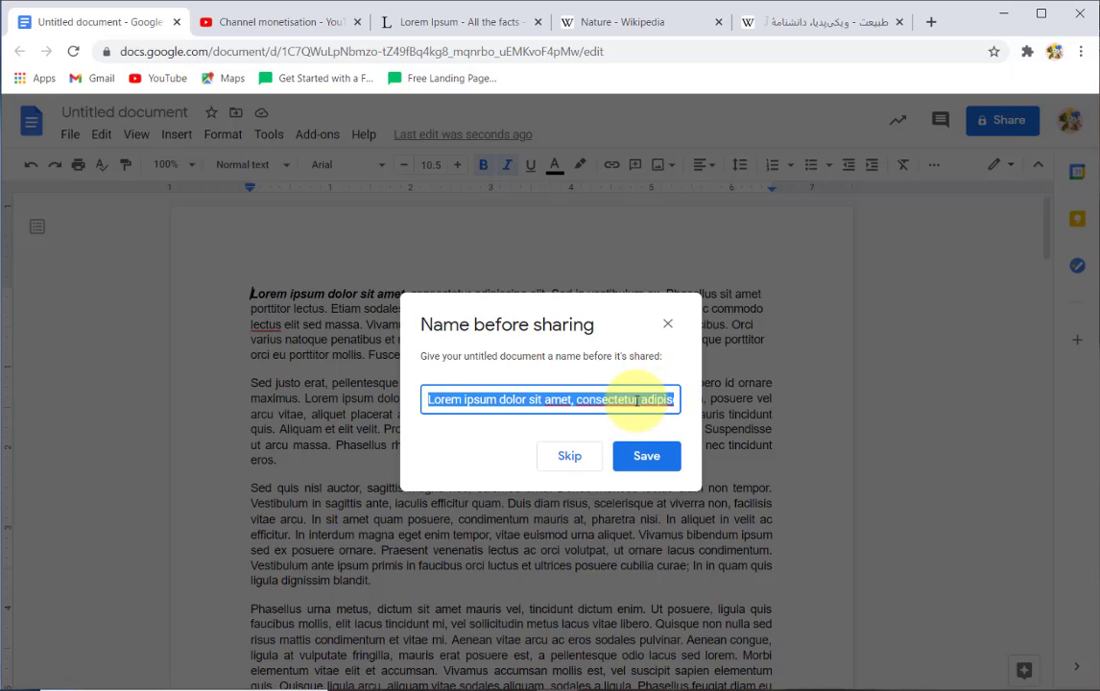
pyautogui.write('a')
pyautogui.press('BackSpace')
pyautogui.write('new doc')
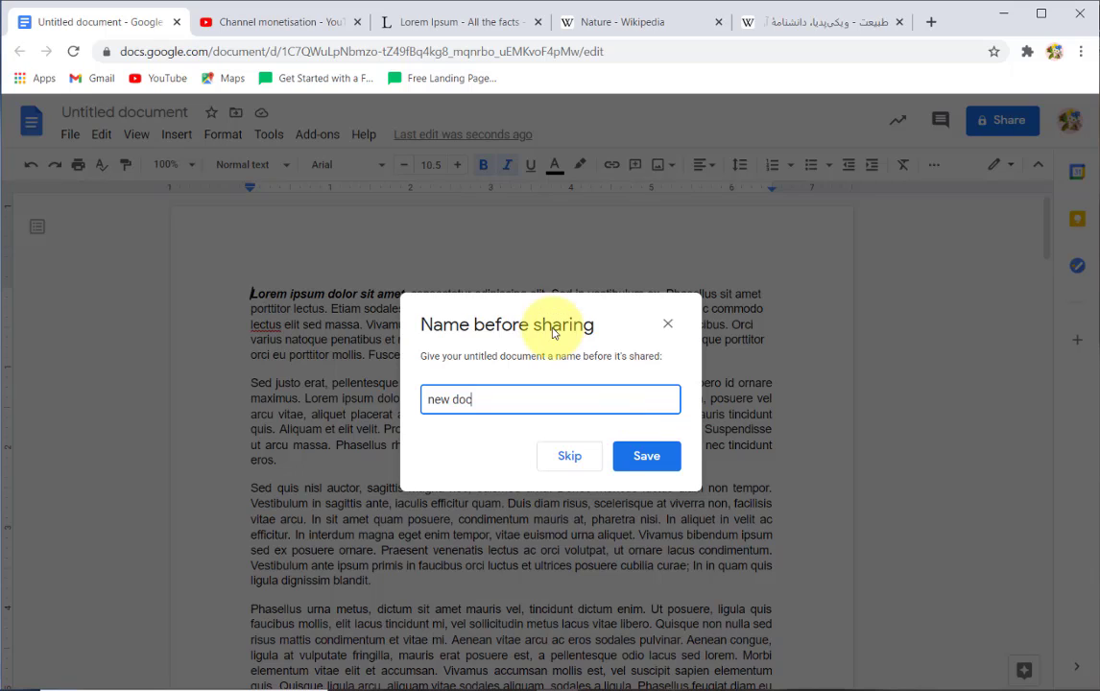
pyautogui.click(643, 458)
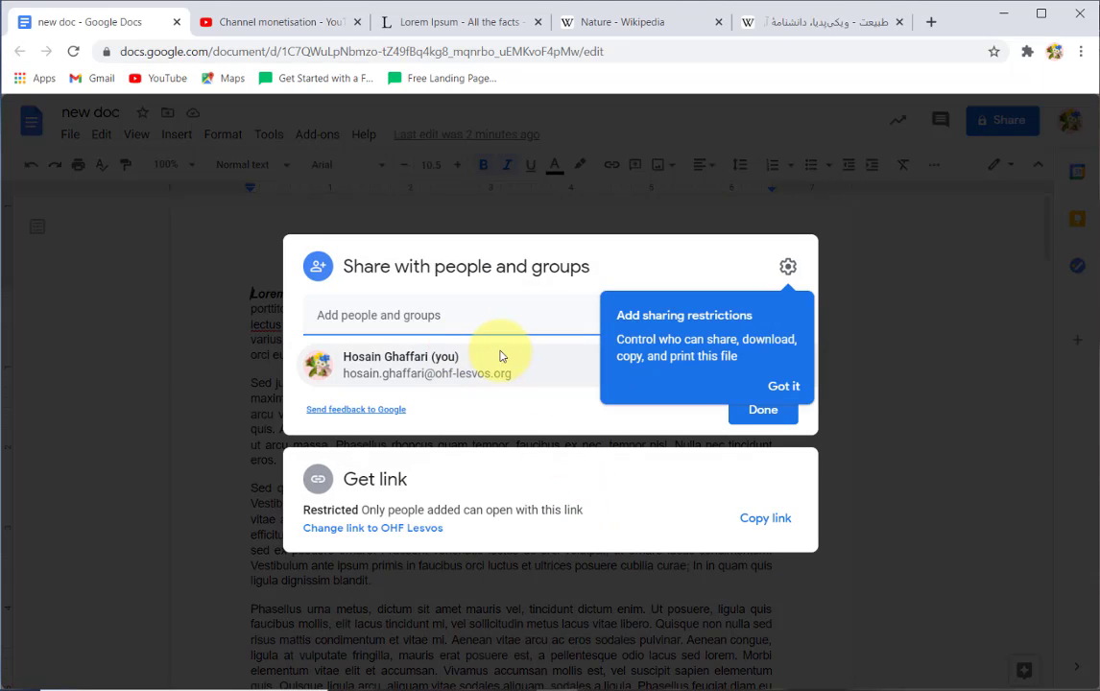
# Examine the people suggestions and link options for sharing, and close the sharing settings without adding anyone
pyautogui.click(499, 318)
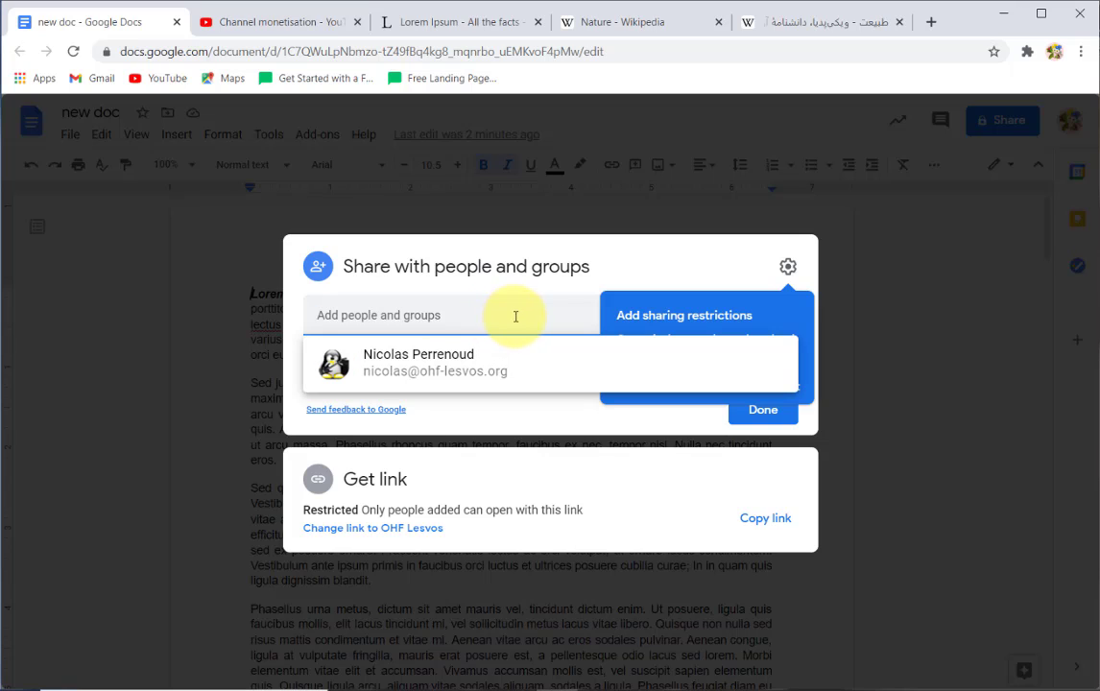
pyautogui.click(674, 278)
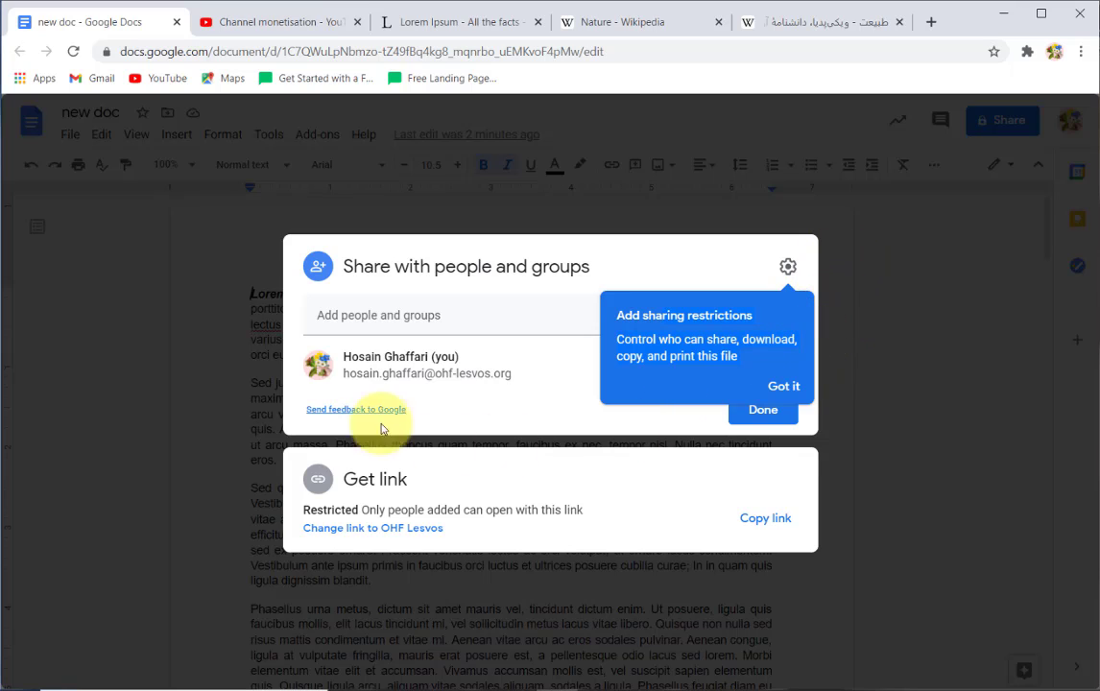
pyautogui.click(862, 290)
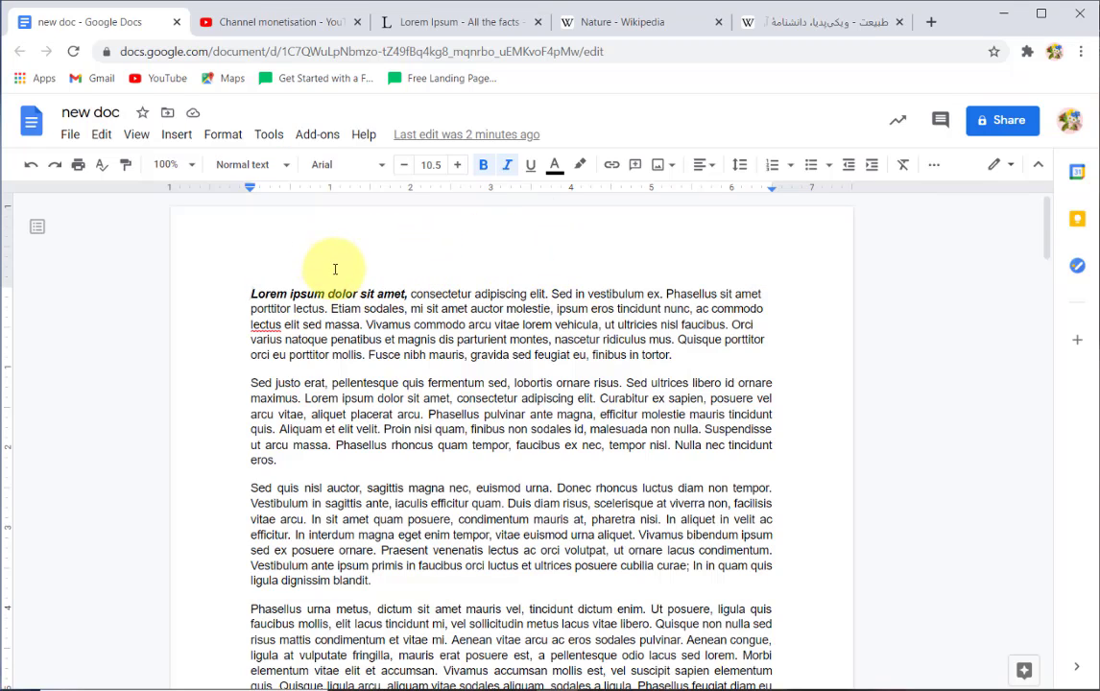
pyautogui.click(75, 142)
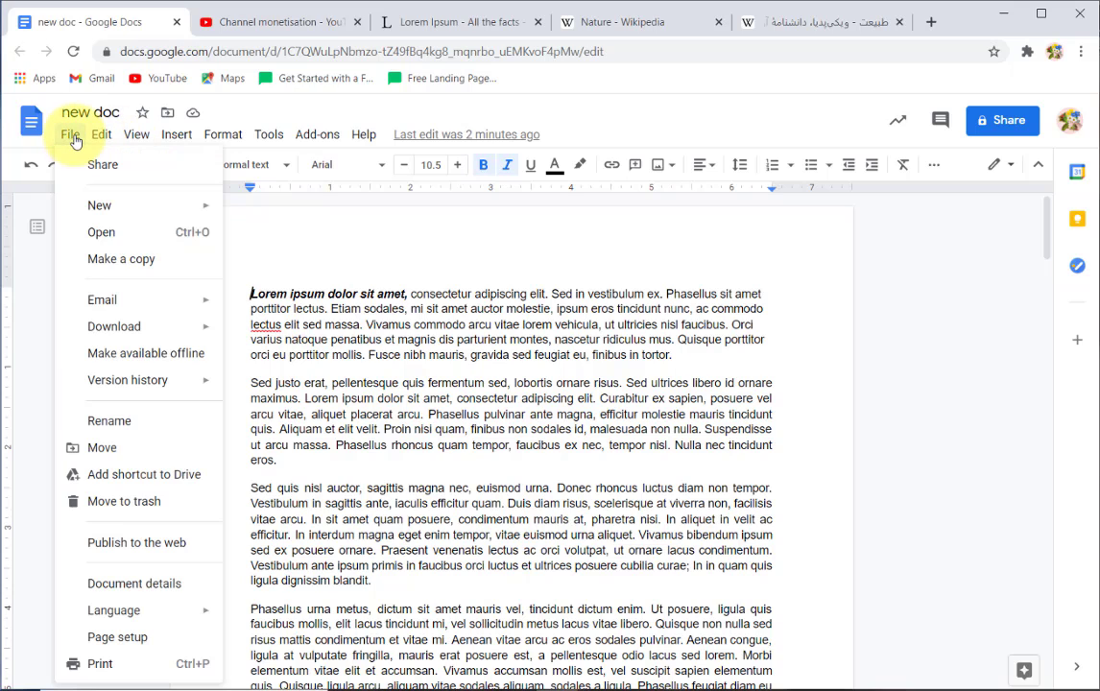
pyautogui.click(384, 290)
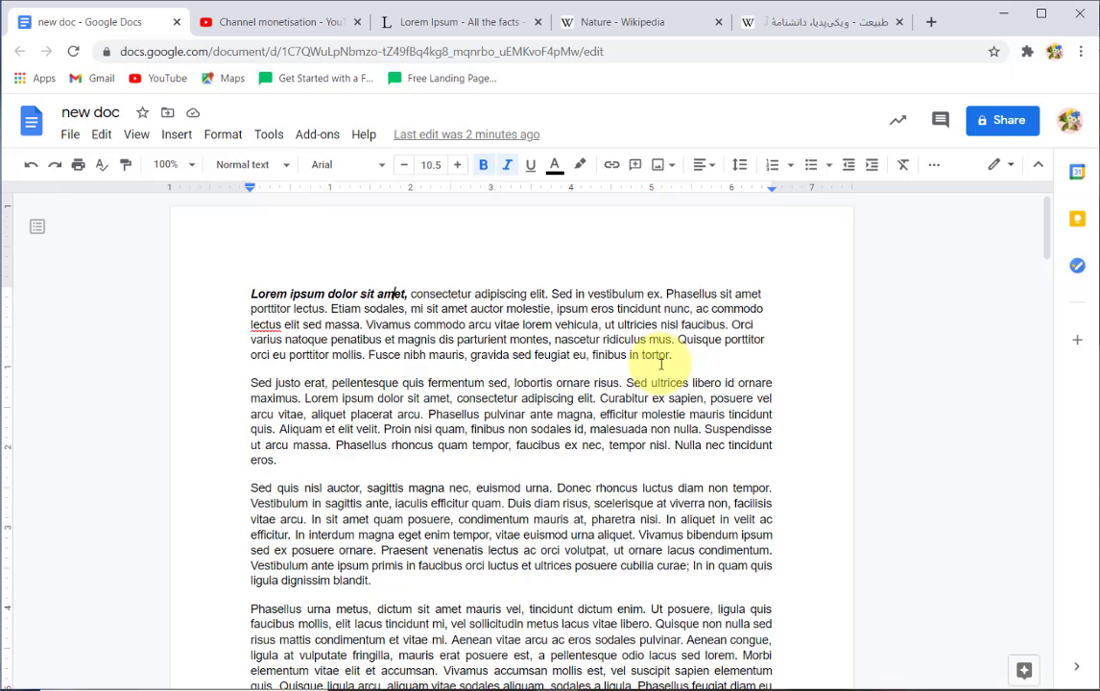
pyautogui.click(70, 134)
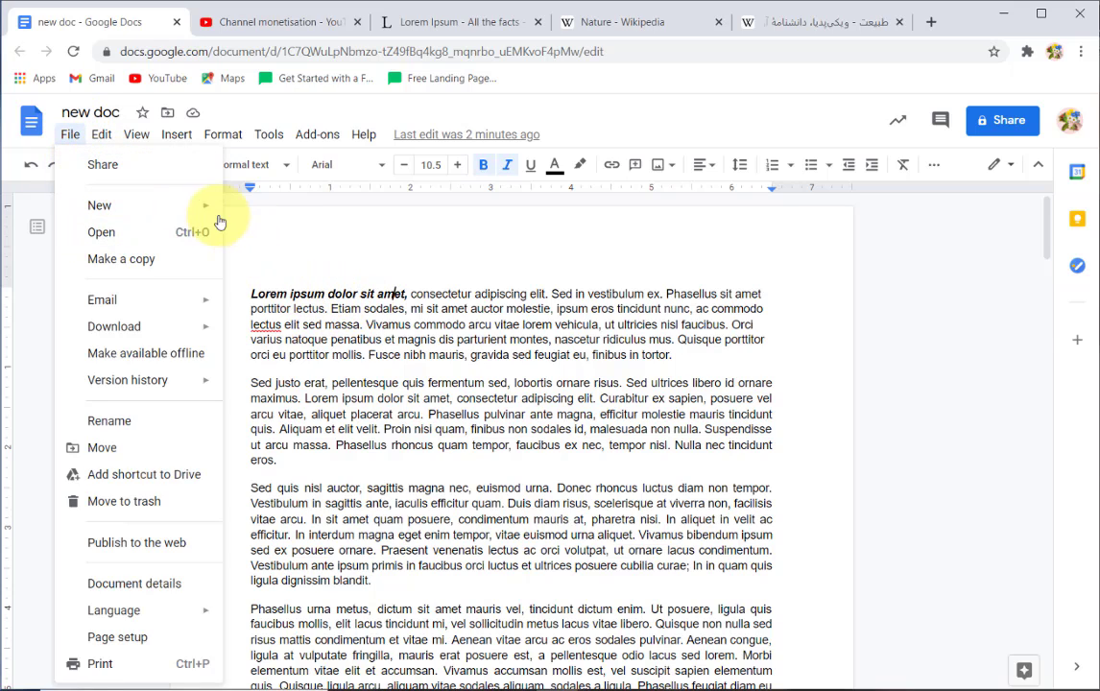
pyautogui.moveTo(208, 212)
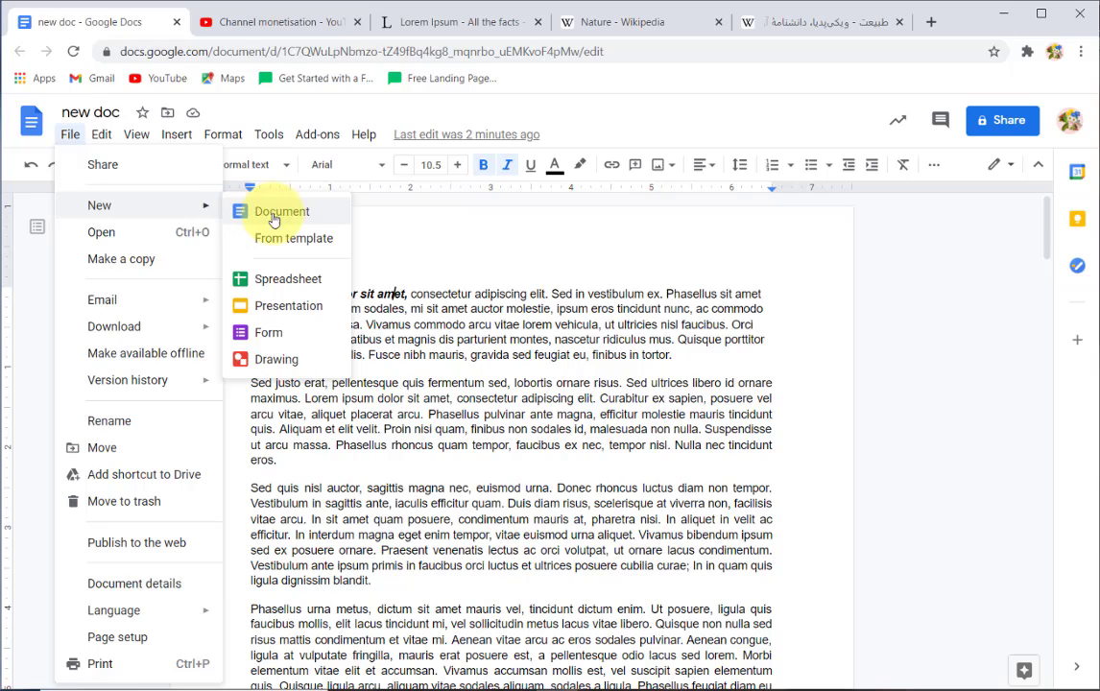
pyautogui.click(566, 386)
pyautogui.scroll(-3, 468, 317)
pyautogui.scroll(3, 467, 317)
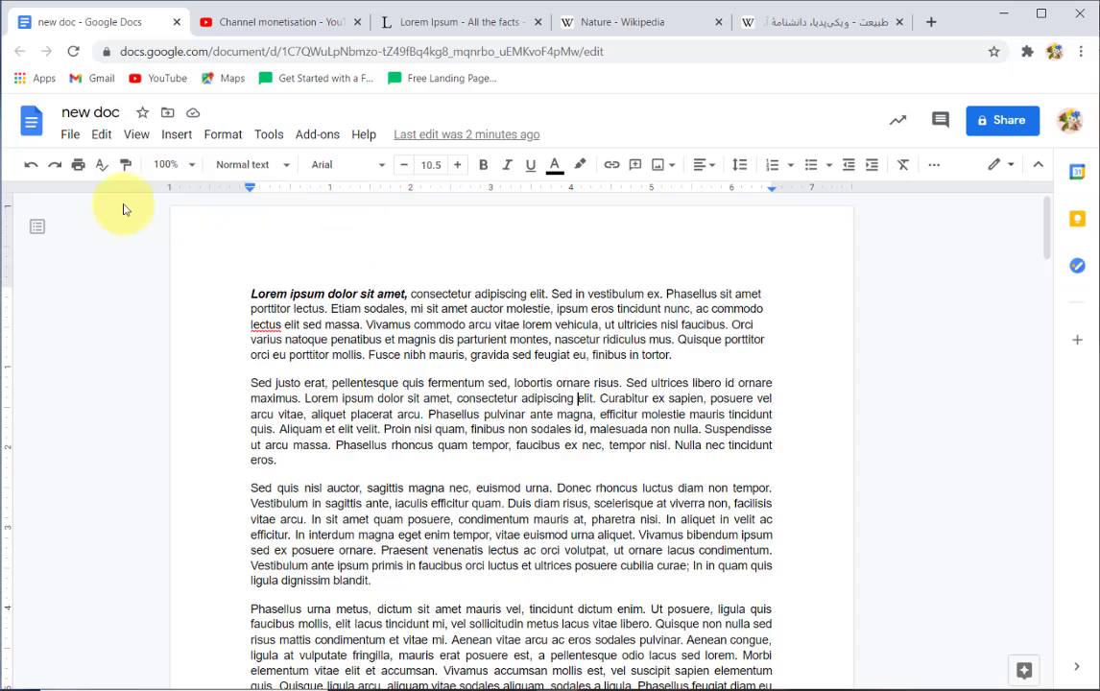
# Examine the OHF Lesvos template gallery and its template submission form, cancel the form, and close the gallery
pyautogui.click(76, 139)
pyautogui.moveTo(93, 205)
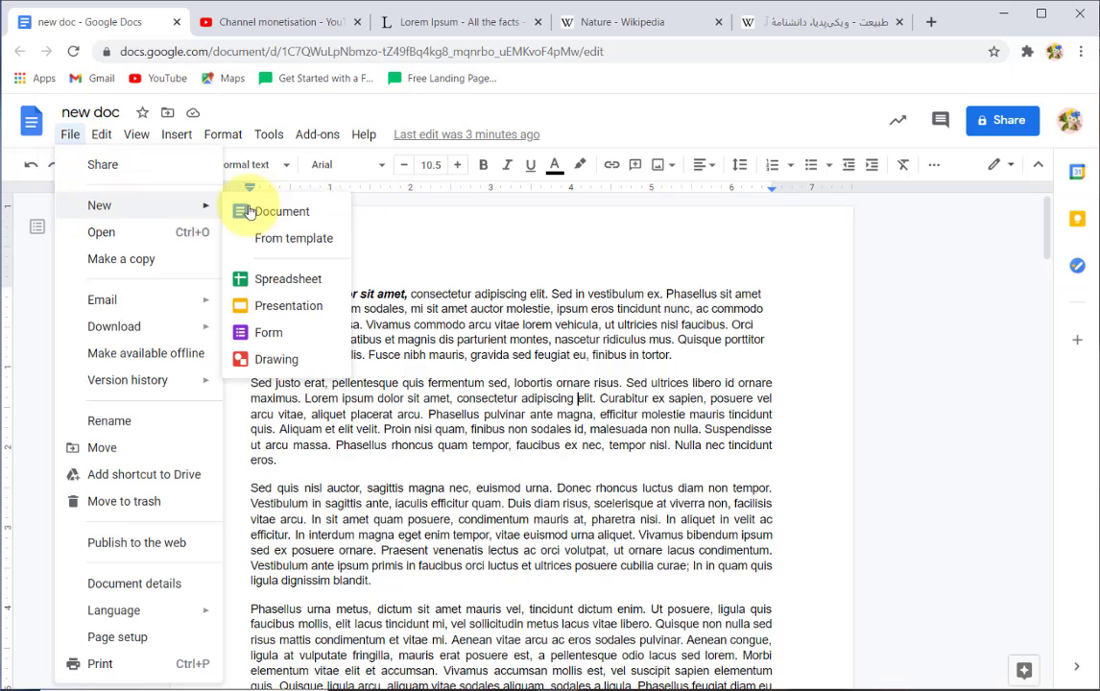
pyautogui.click(302, 247)
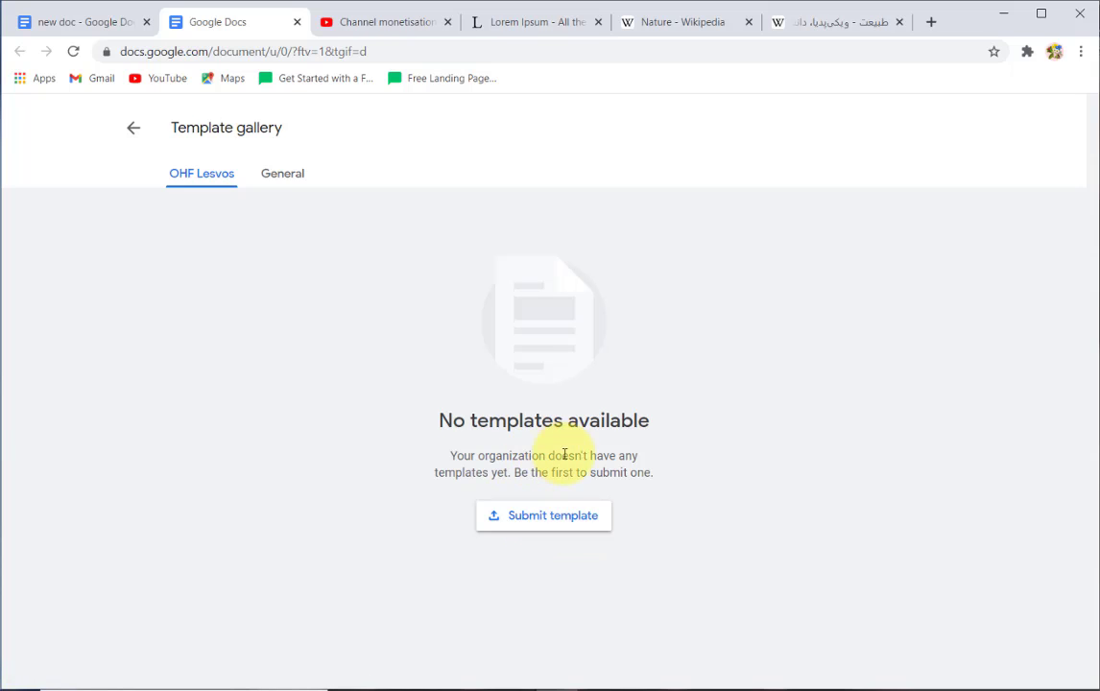
pyautogui.click(525, 524)
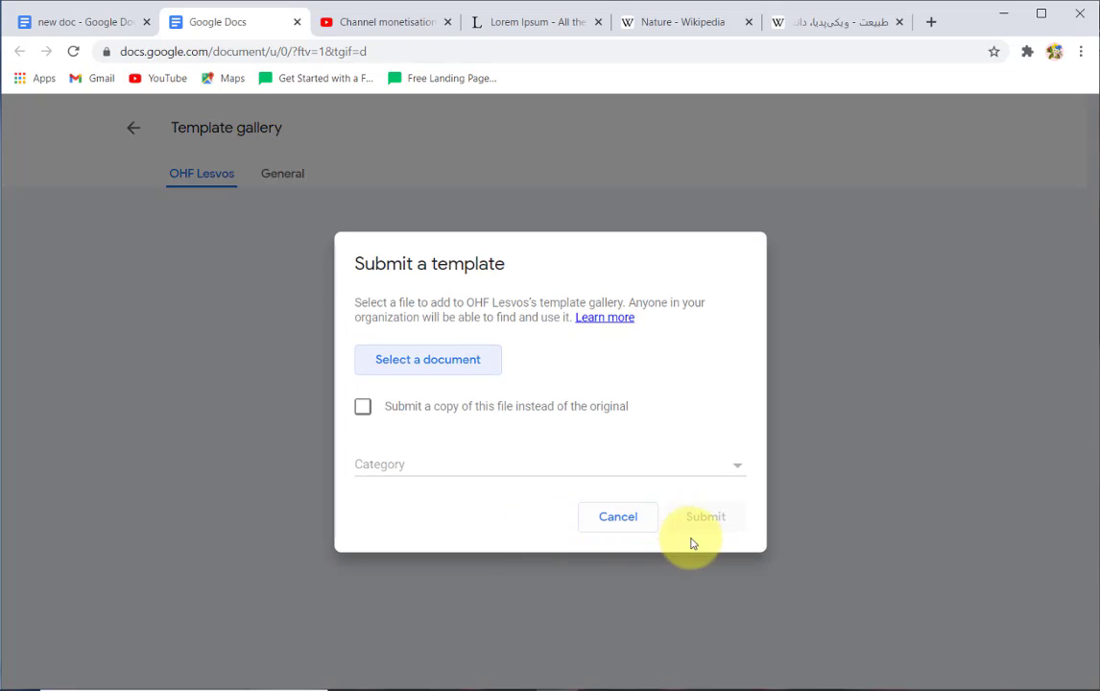
pyautogui.click(618, 517)
pyautogui.click(296, 21)
pyautogui.click(245, 21)
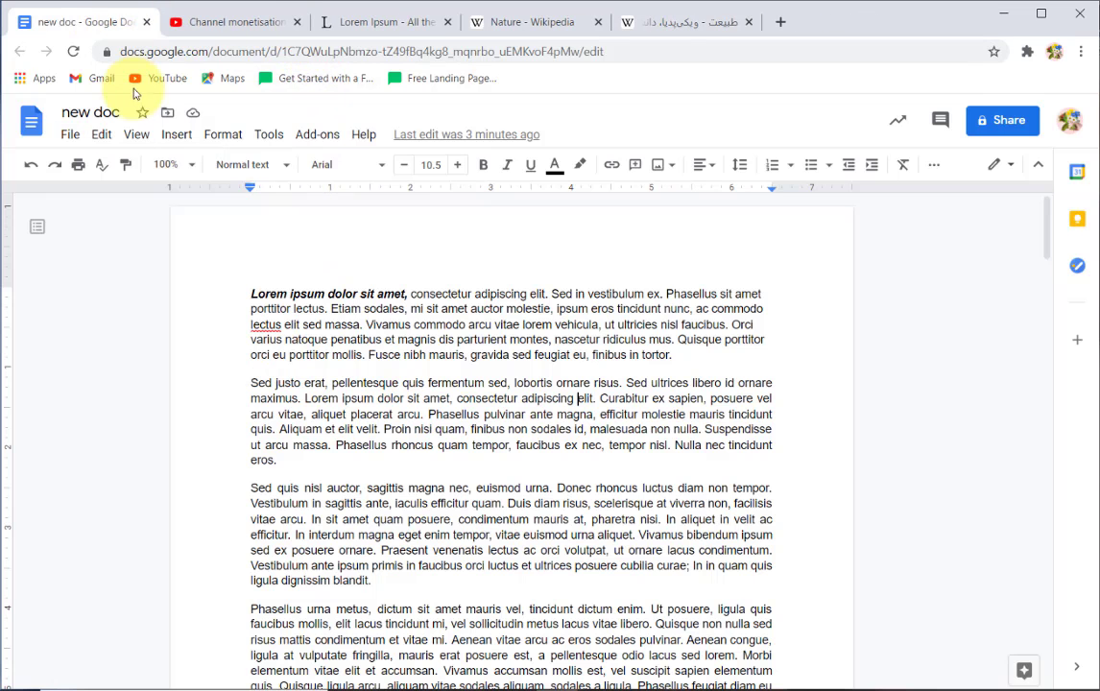
# View the options for opening a file from Drive or uploading one from the device, and close them without choosing a file
pyautogui.click(74, 140)
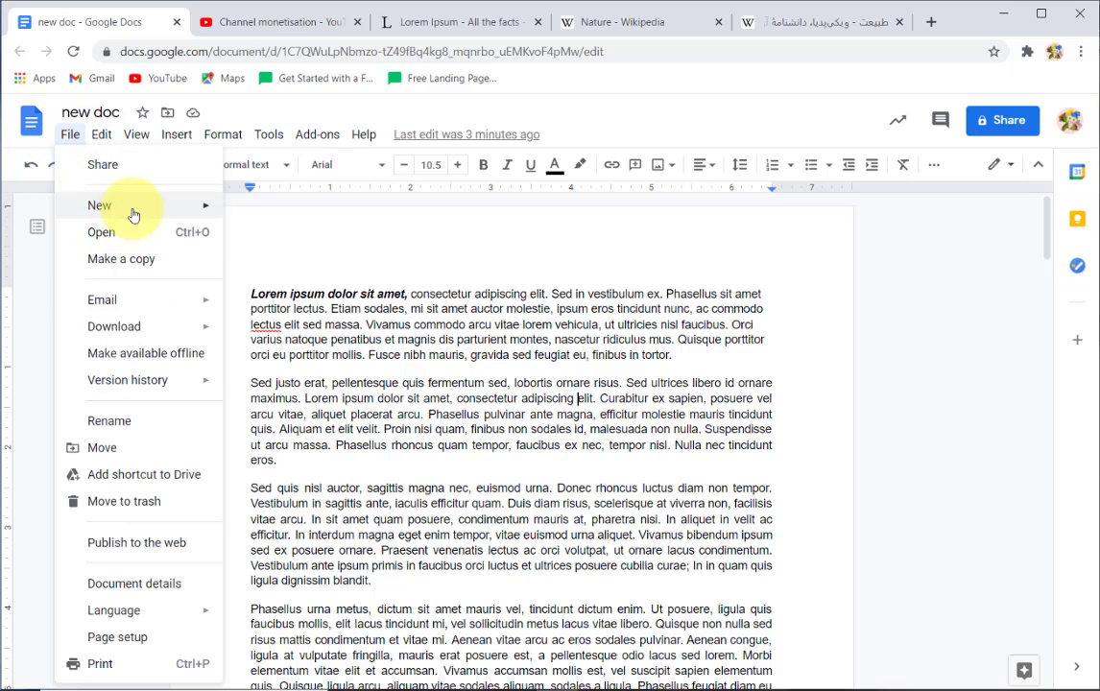
pyautogui.moveTo(135, 207)
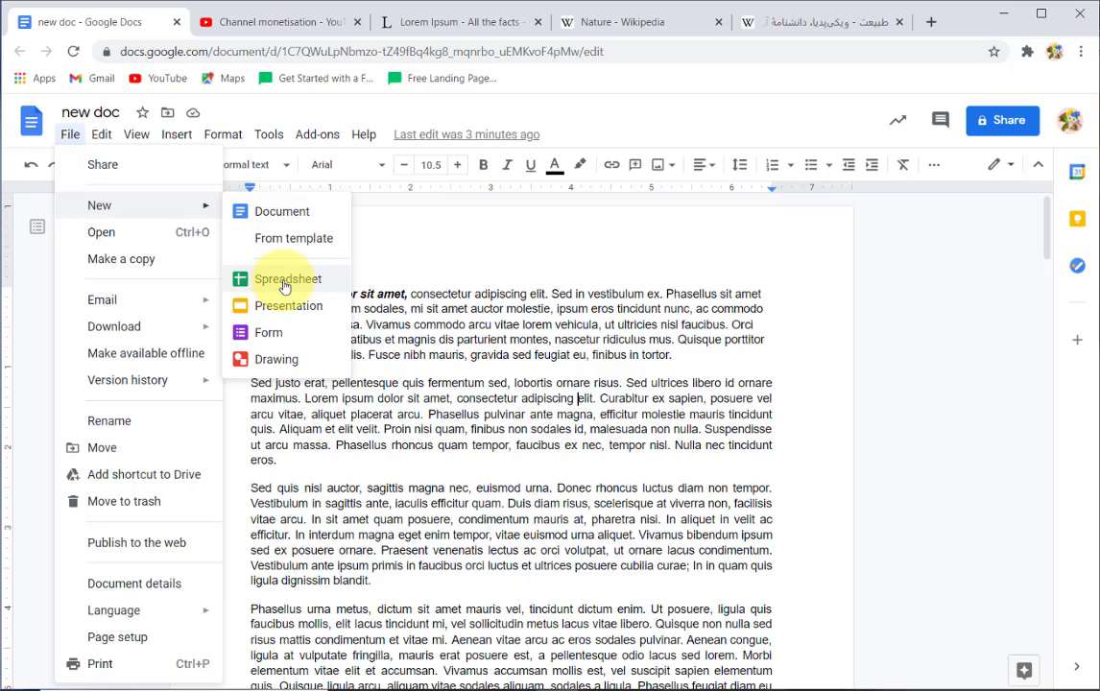
pyautogui.click(156, 234)
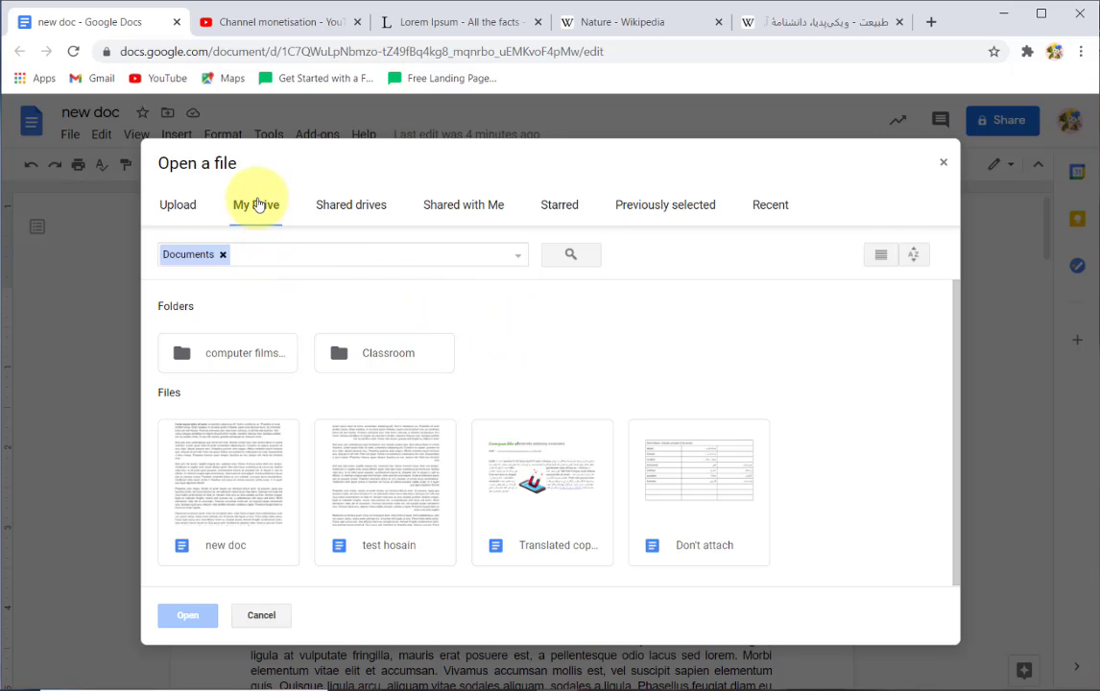
pyautogui.click(179, 205)
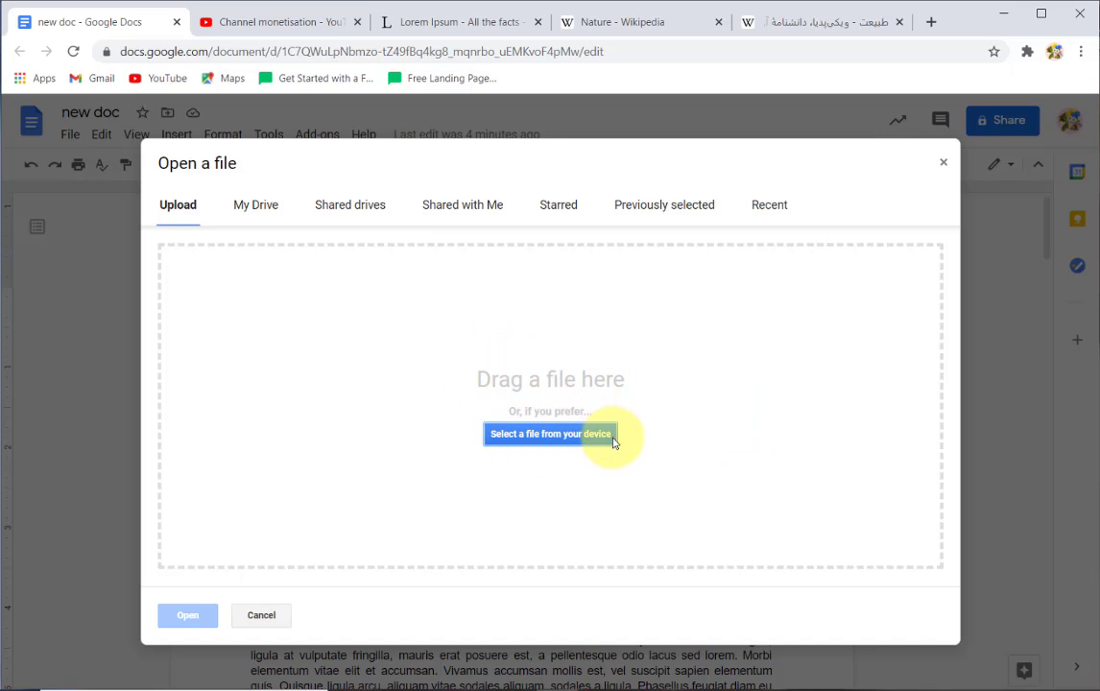
pyautogui.click(542, 440)
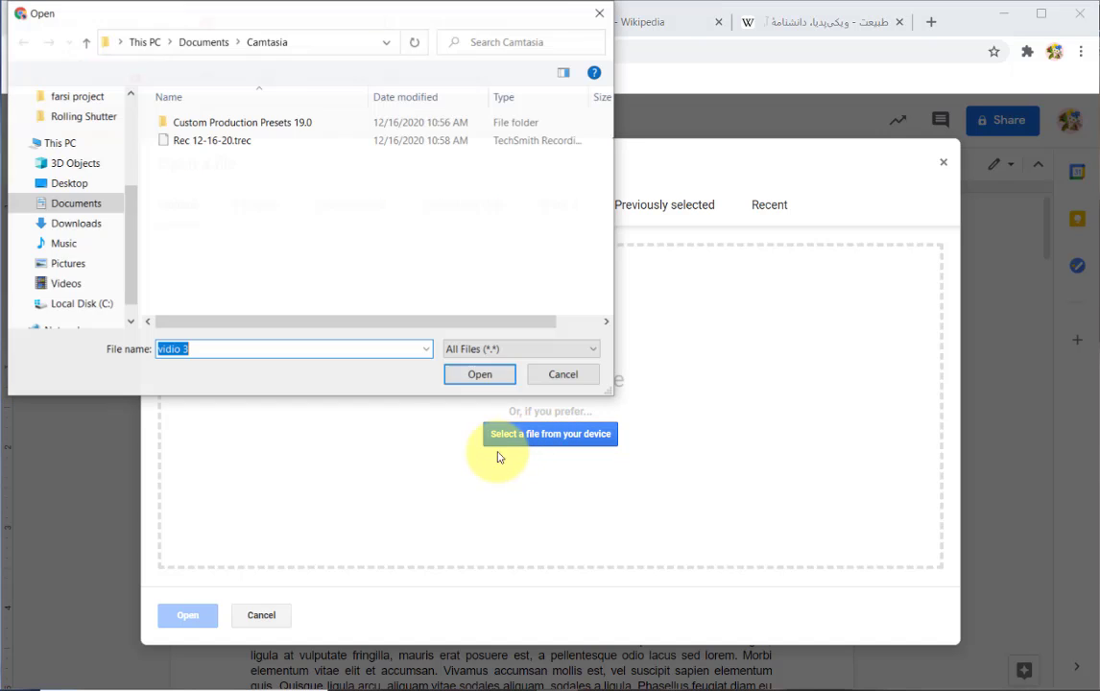
pyautogui.click(597, 17)
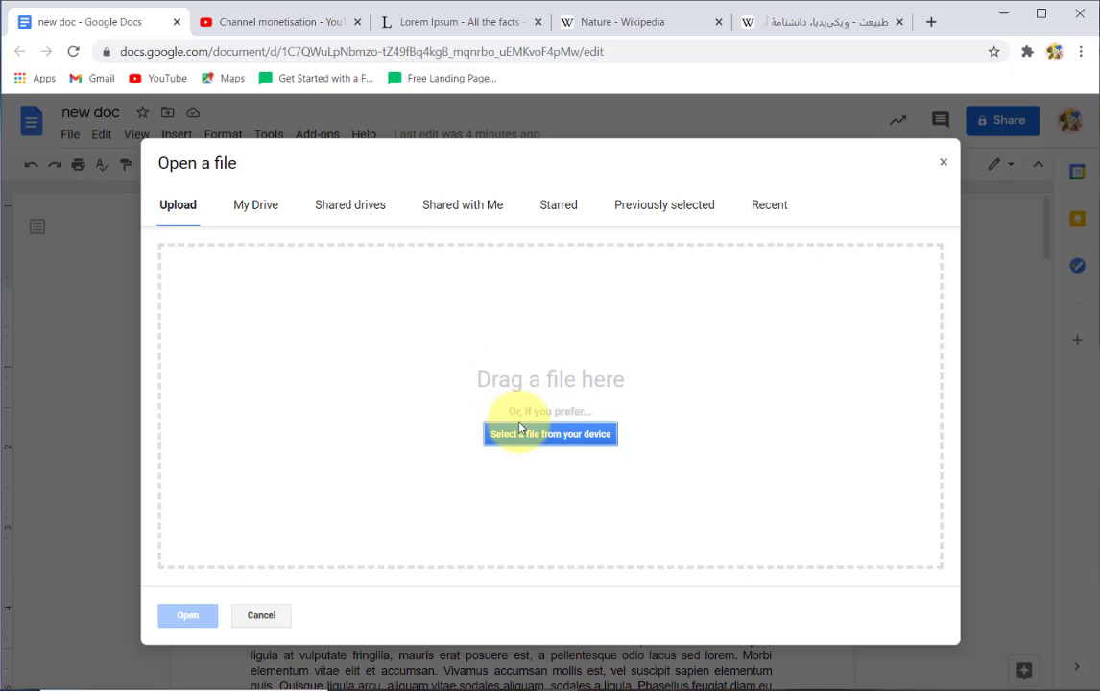
pyautogui.click(944, 167)
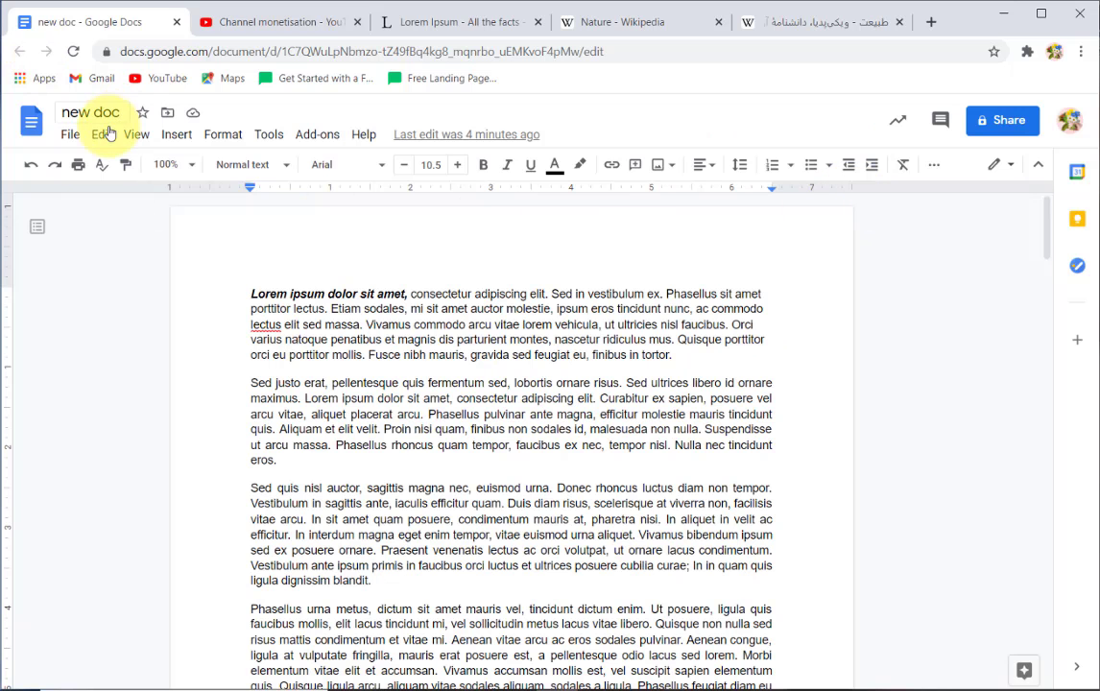
# Start a copy of the document, name it "new doc 2" and keep My Drive as its folder
pyautogui.click(73, 135)
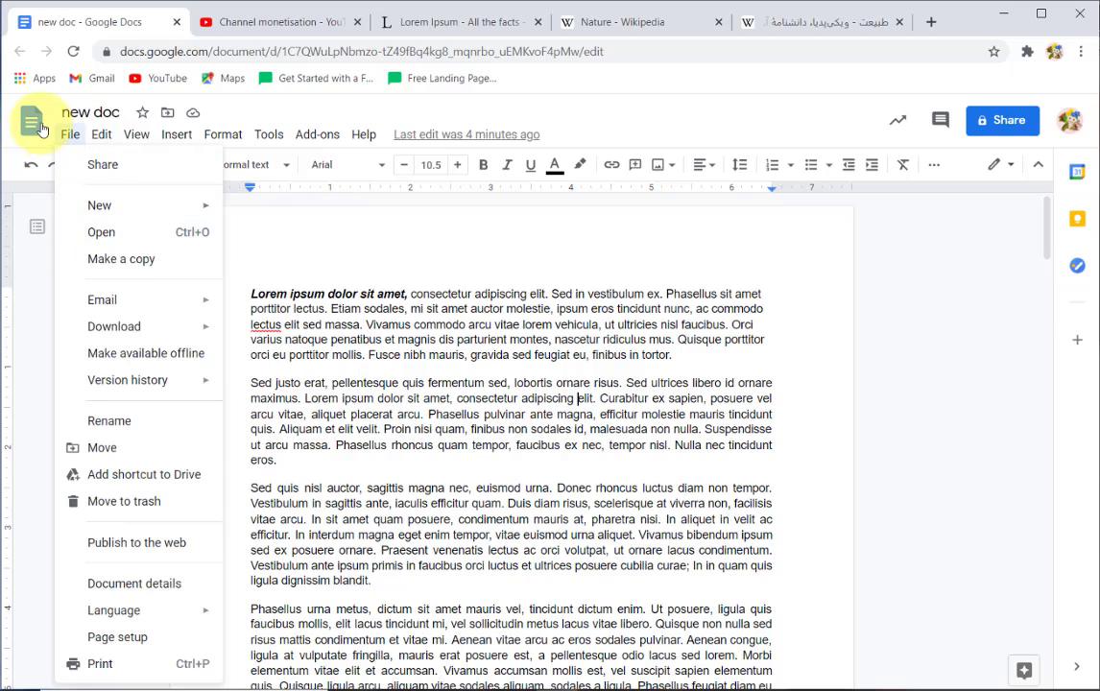
pyautogui.click(105, 269)
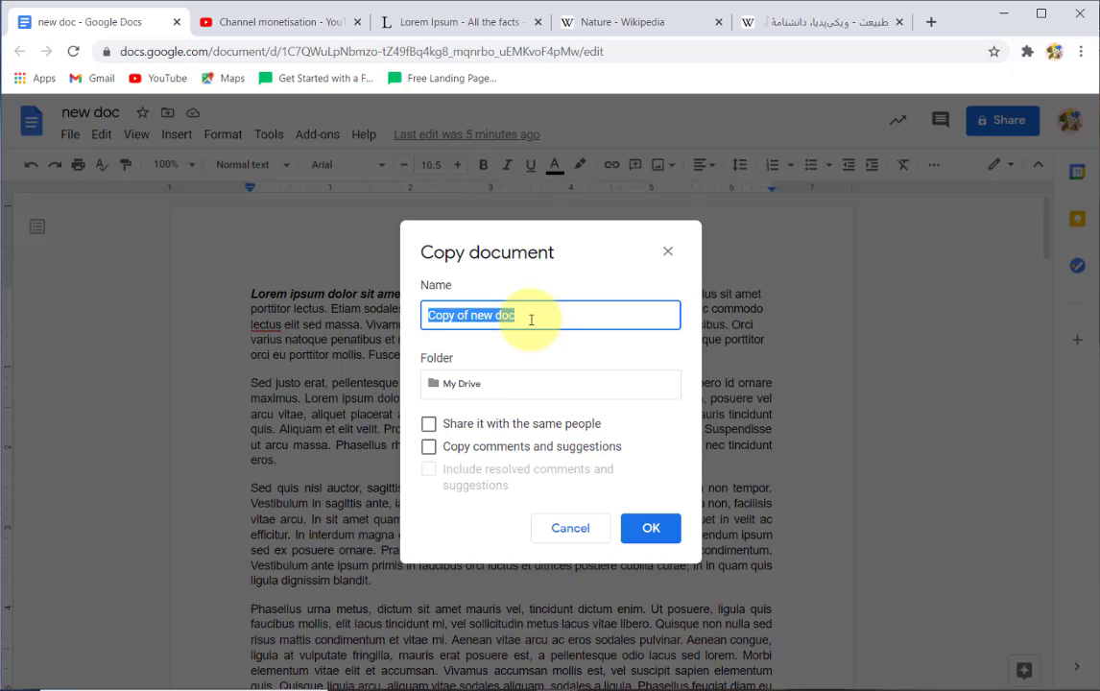
pyautogui.write('as')
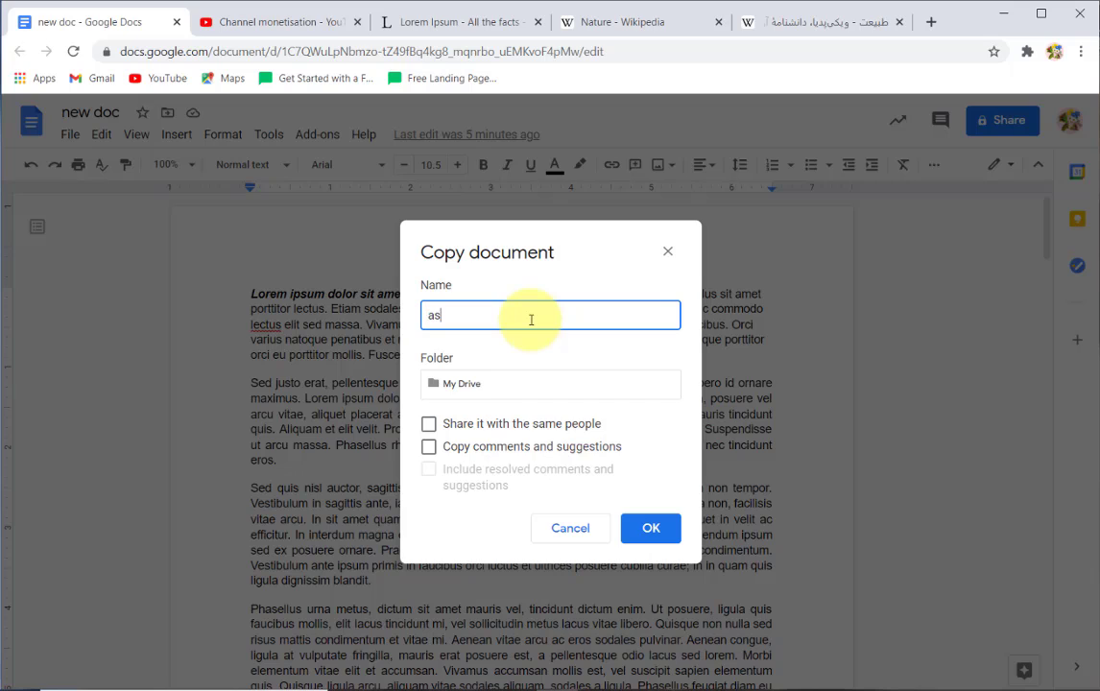
pyautogui.press('BackSpace')
pyautogui.write('new doc 2')
pyautogui.click(490, 391)
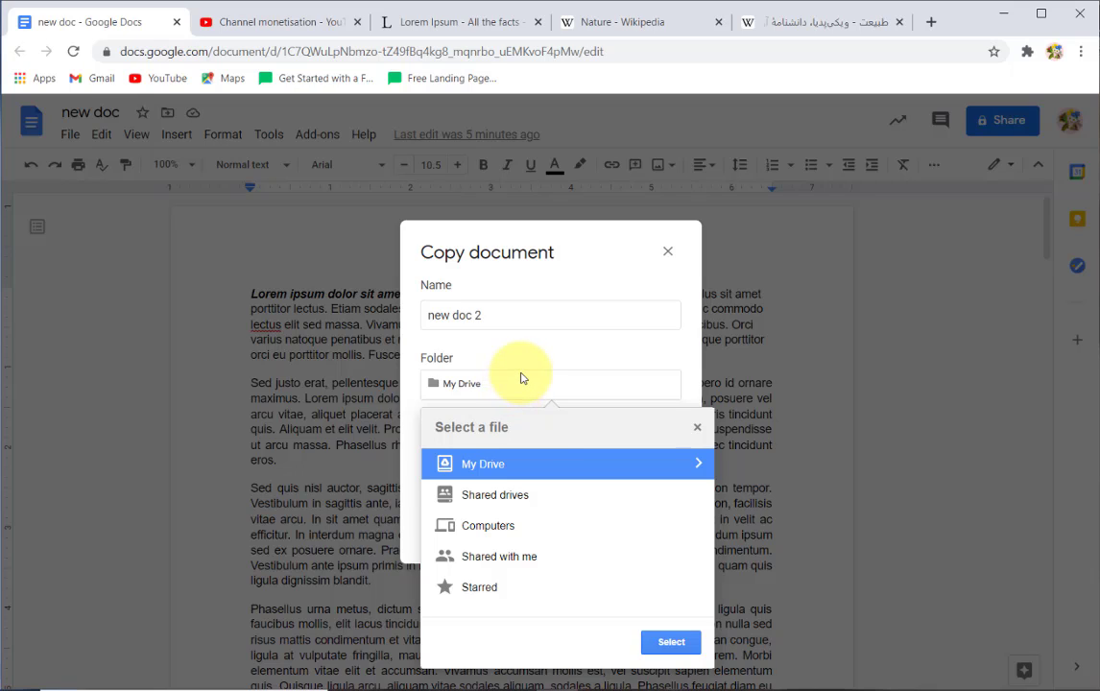
pyautogui.click(523, 474)
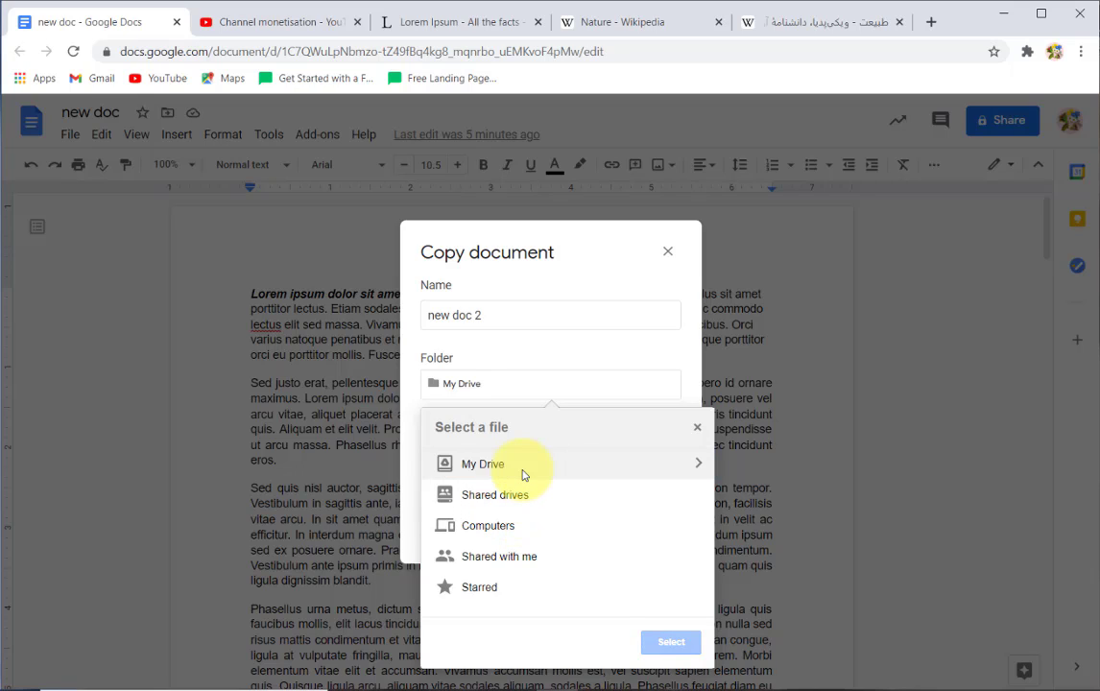
pyautogui.click(542, 377)
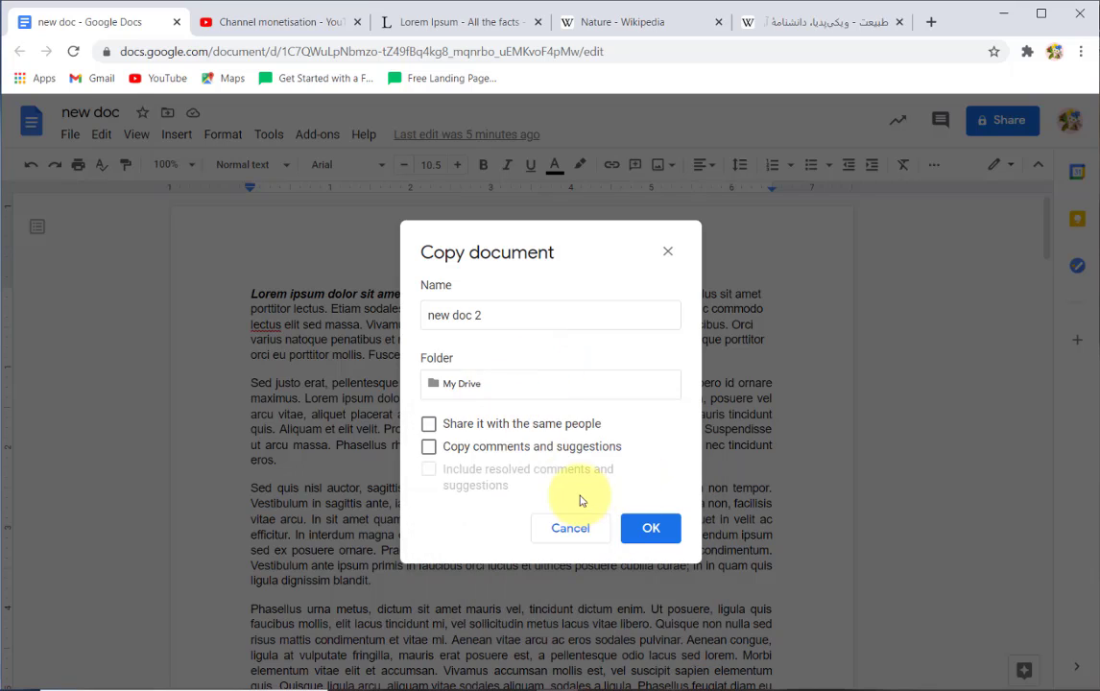
pyautogui.click(652, 541)
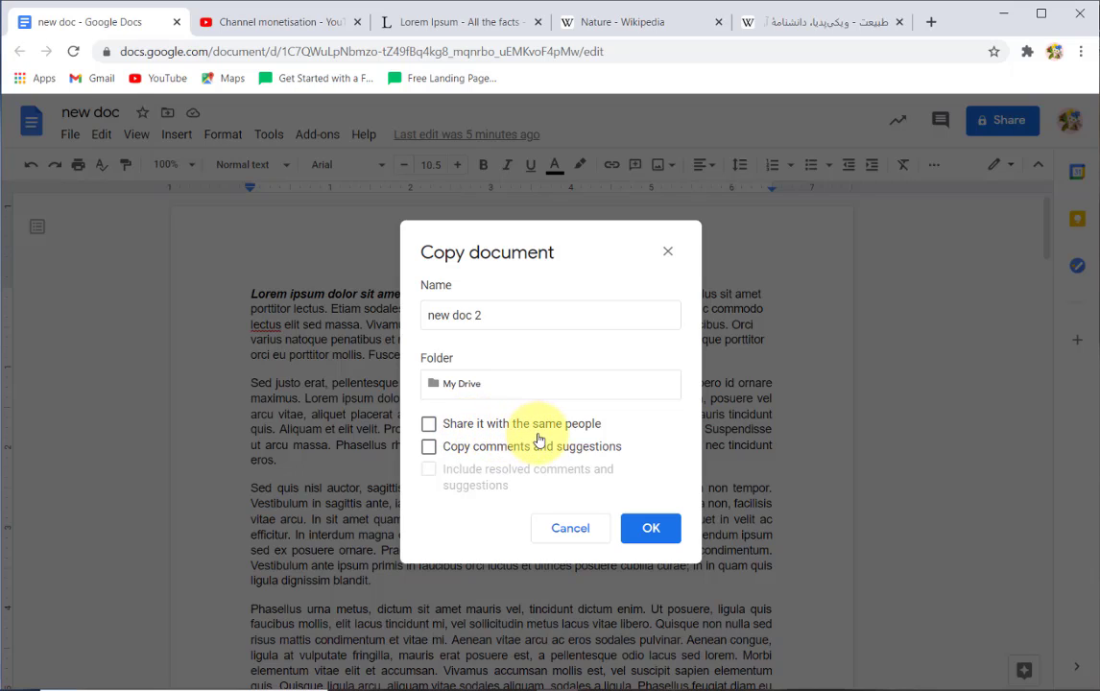
# Share the copy with the same people, include comments and suggestions but not resolved ones, and create the copy
pyautogui.click(428, 427)
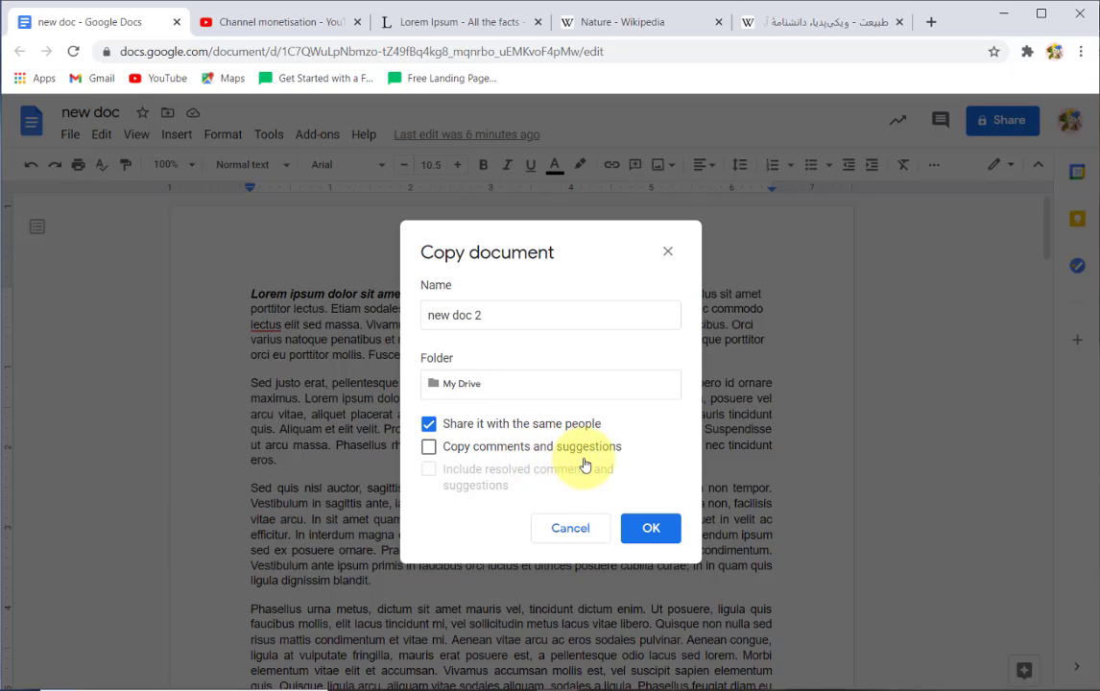
pyautogui.click(429, 447)
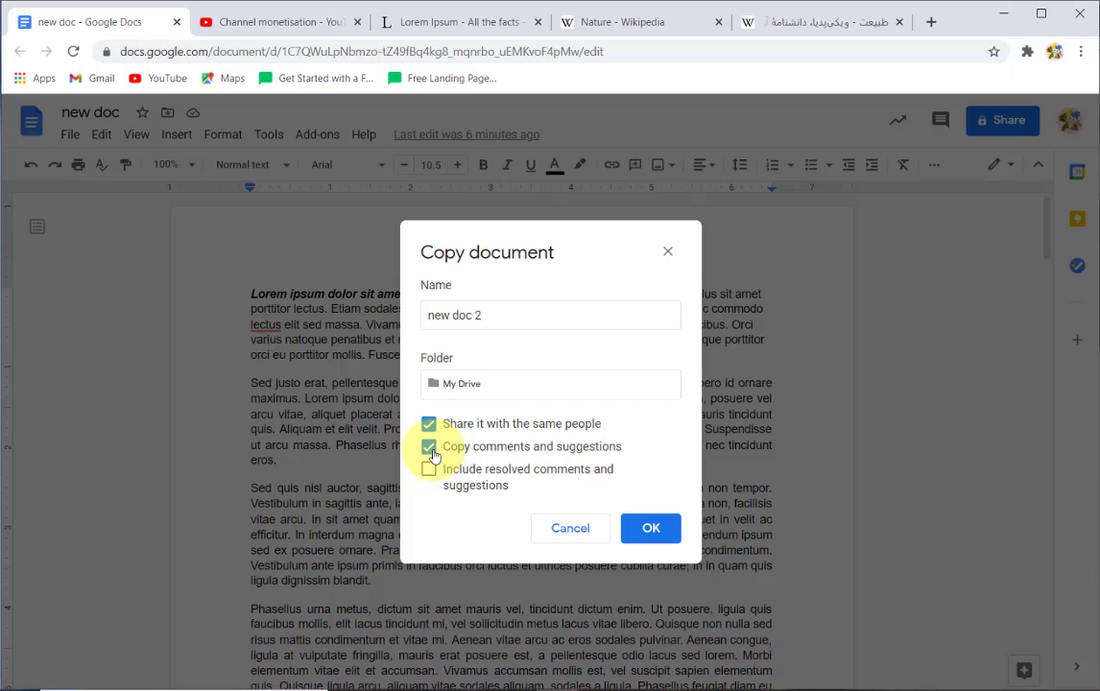
pyautogui.click(430, 451)
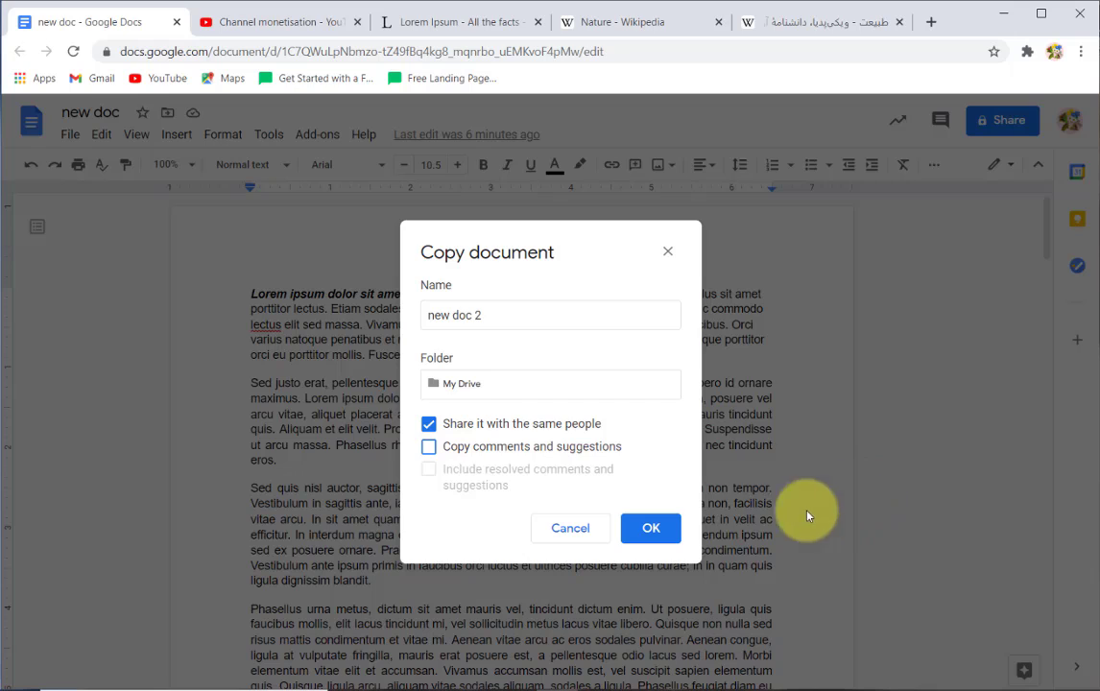
pyautogui.click(519, 448)
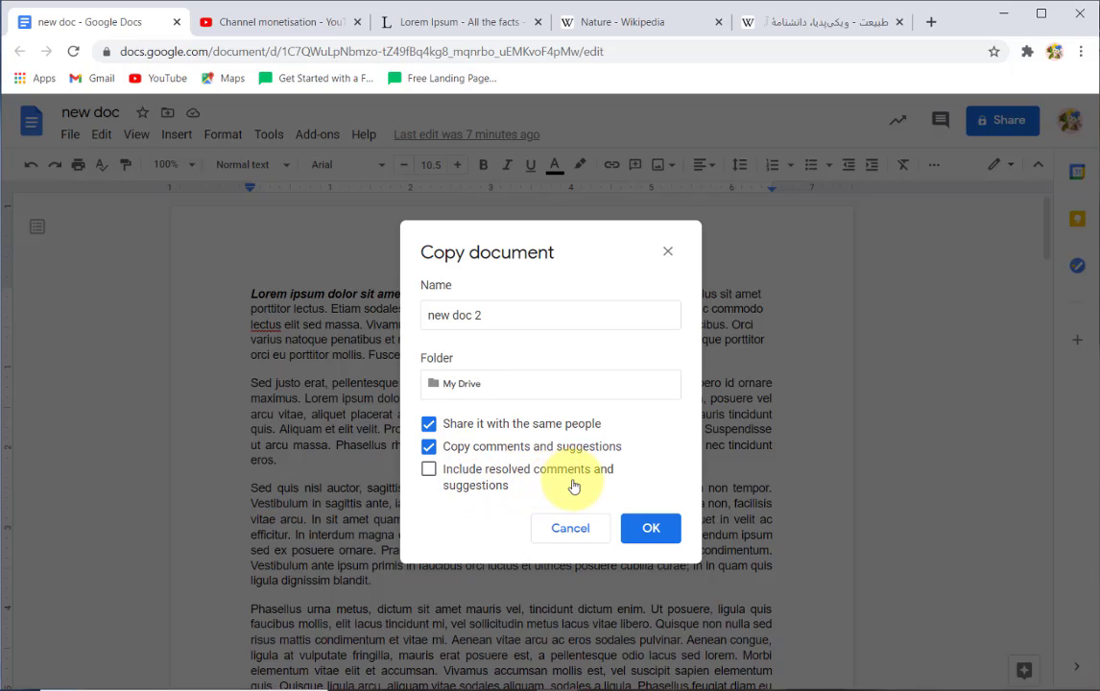
pyautogui.click(430, 472)
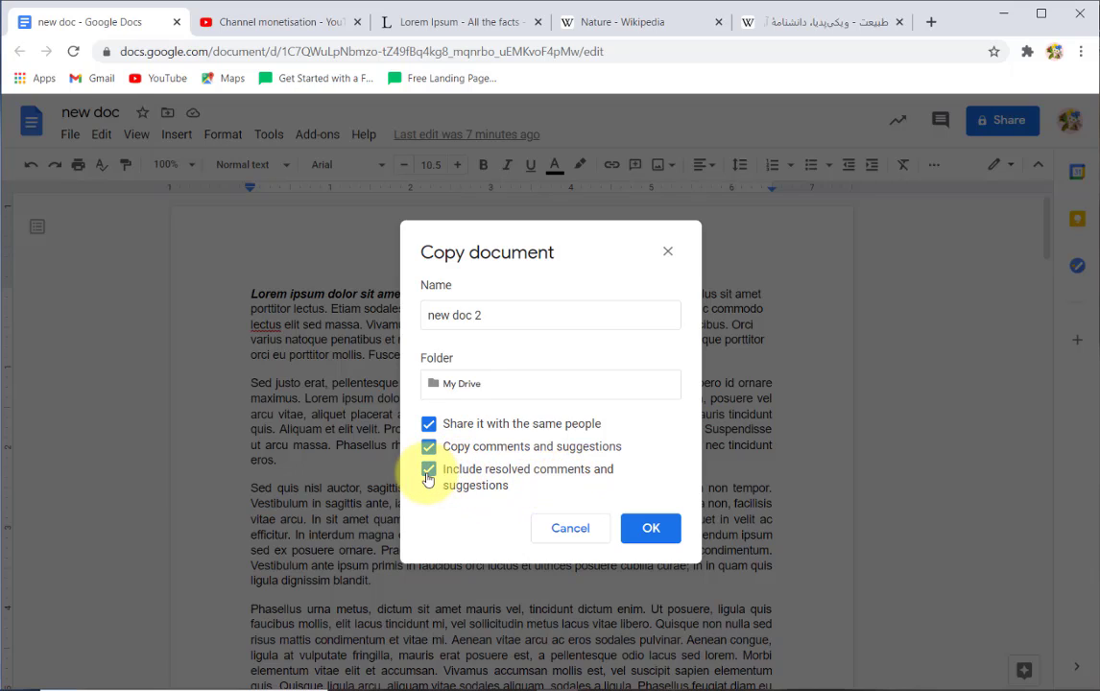
pyautogui.click(432, 477)
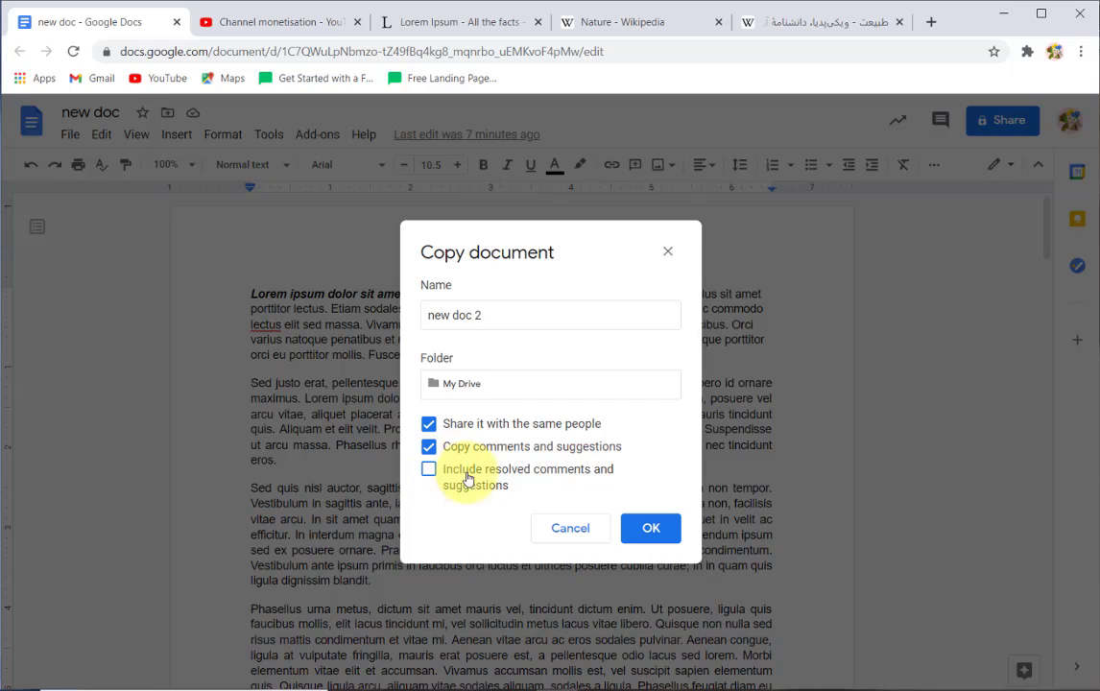
pyautogui.click(651, 530)
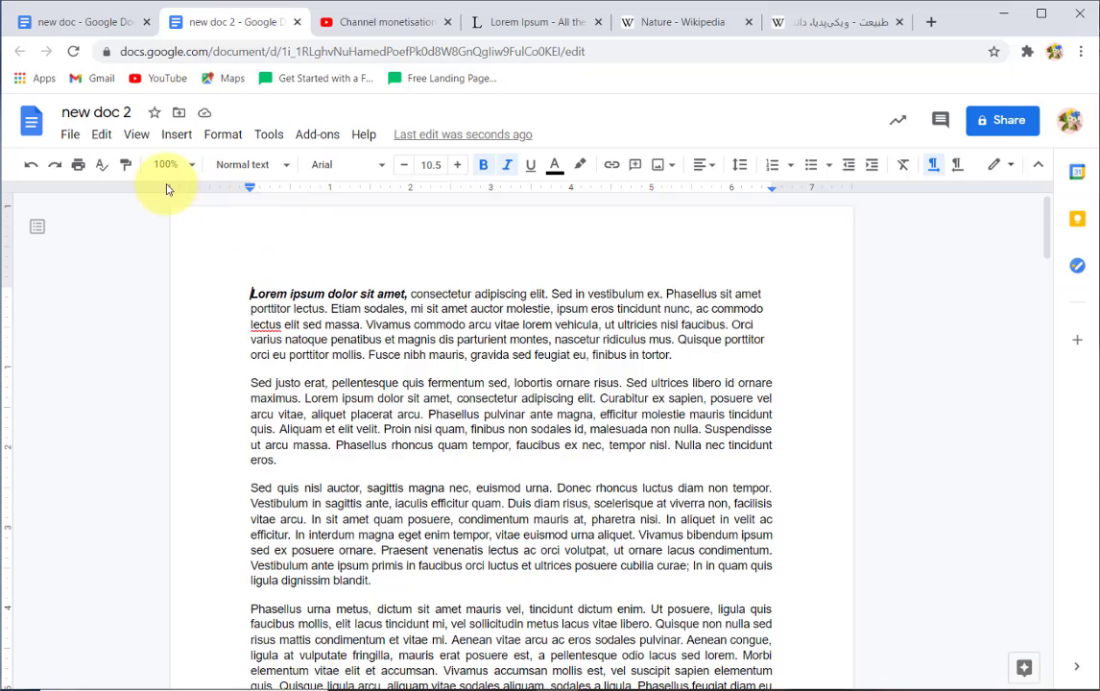
# Return to the original "new doc" document, start emailing it as a file, and view the recipient suggestions without choosing one
pyautogui.click(115, 24)
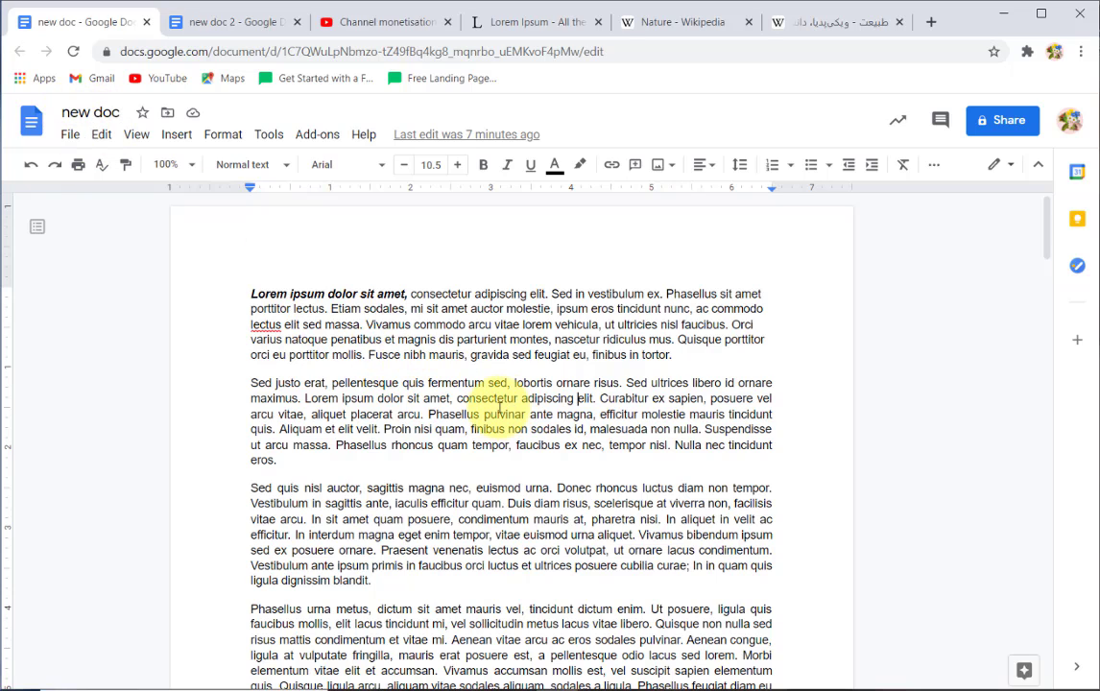
pyautogui.scroll(-2, 466, 432)
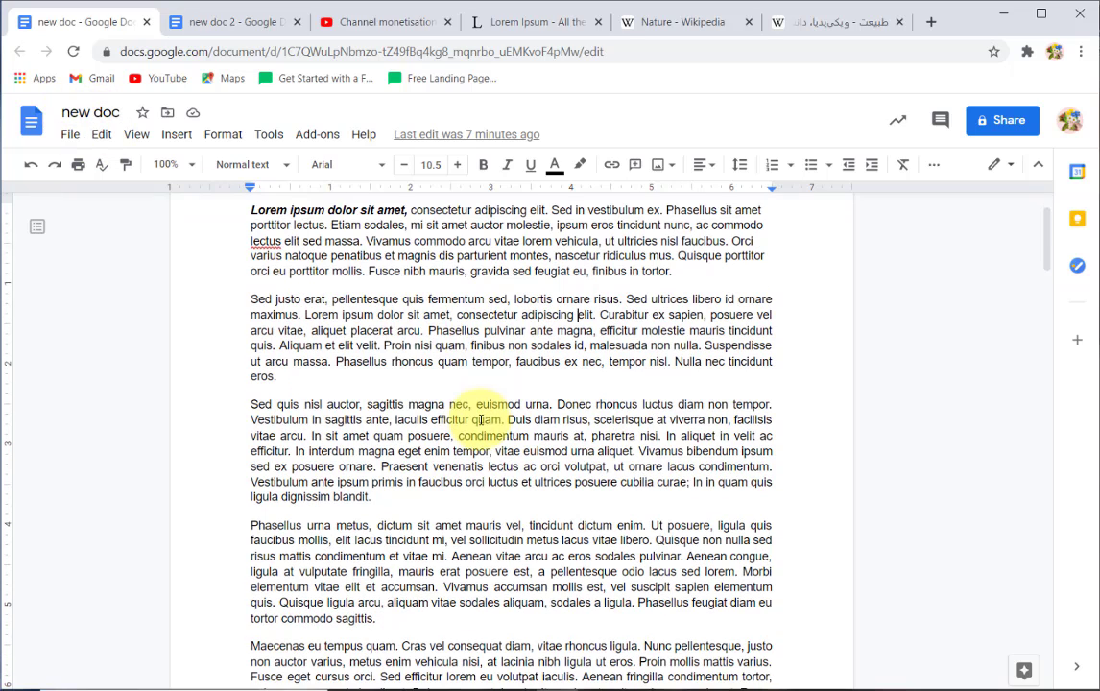
pyautogui.click(70, 135)
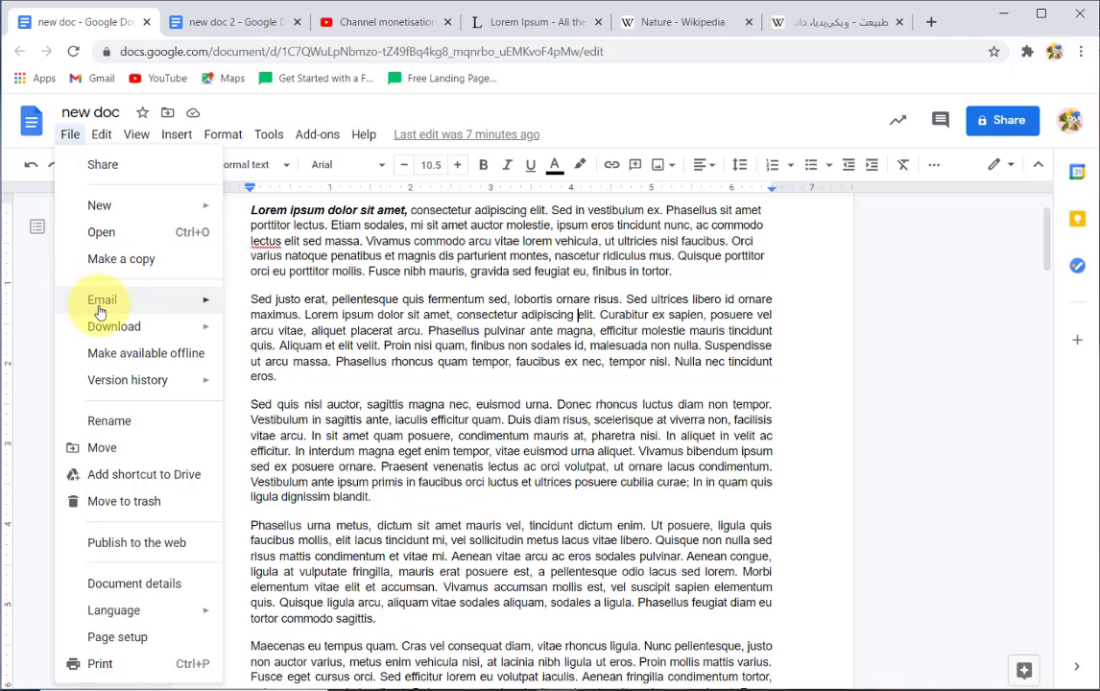
pyautogui.moveTo(190, 304)
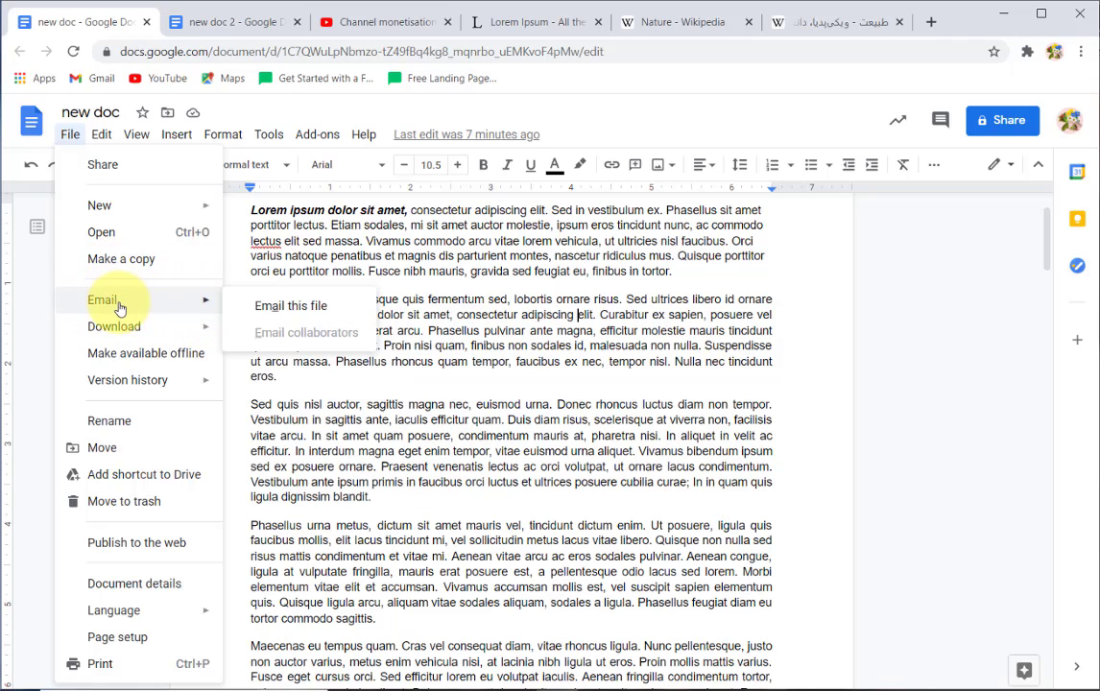
pyautogui.click(301, 311)
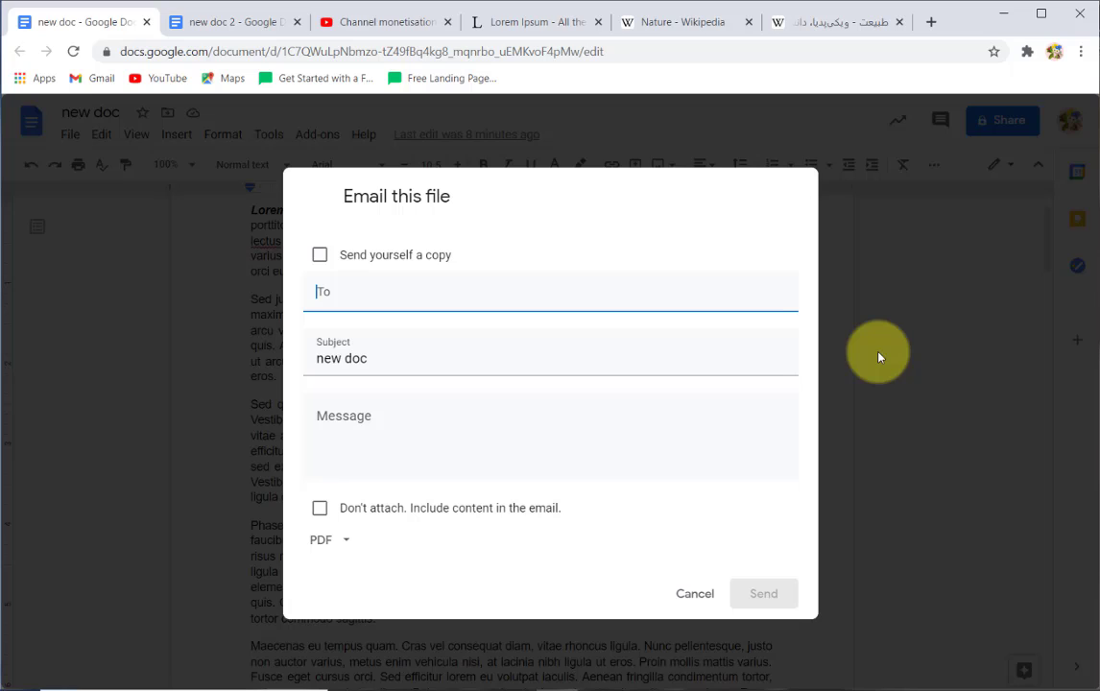
pyautogui.click(411, 304)
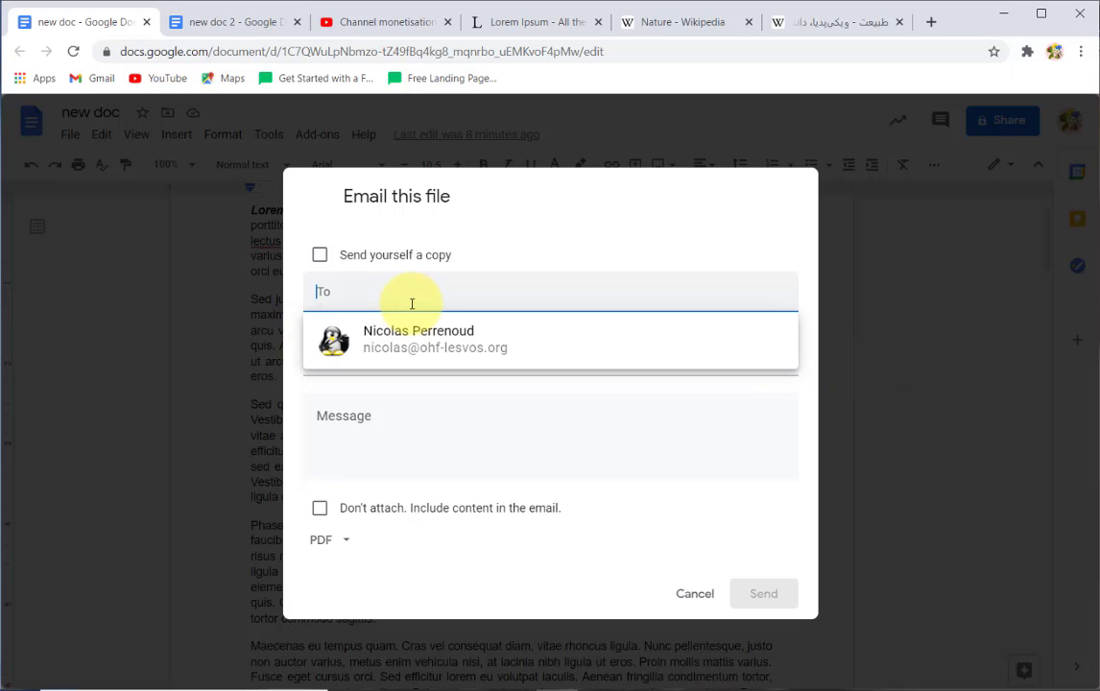
pyautogui.click(579, 262)
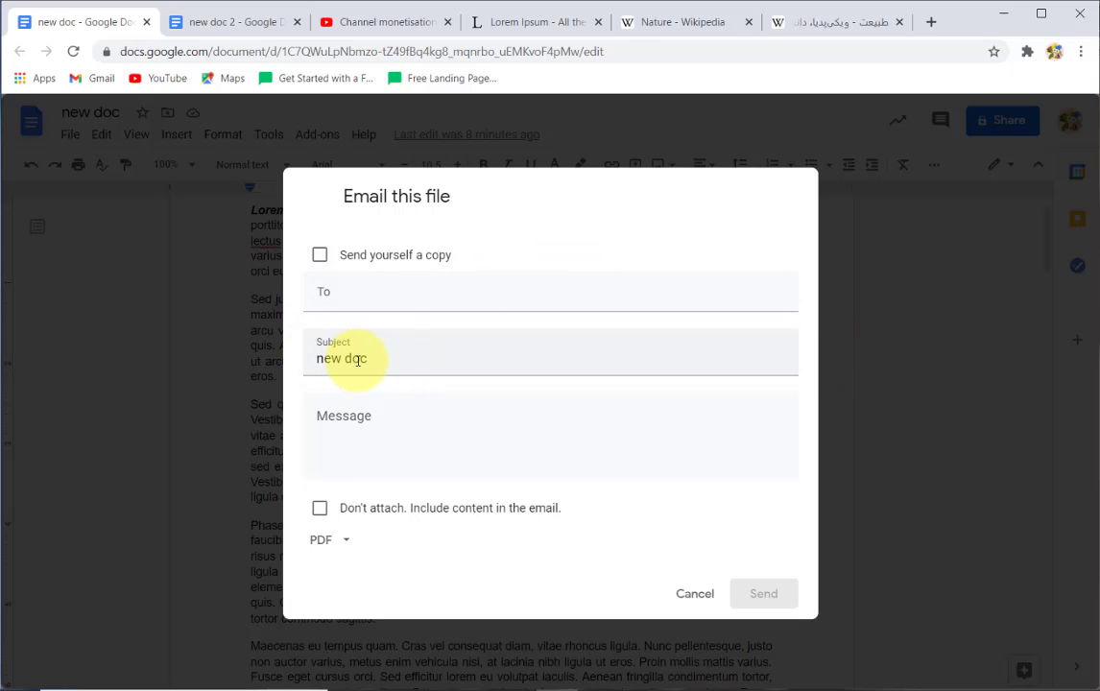
# Write the Persian email message "سلام این کار جدید من است لطفا" ببینش و نظرت درباره ی اون بهم بگو ."
pyautogui.click(368, 448)
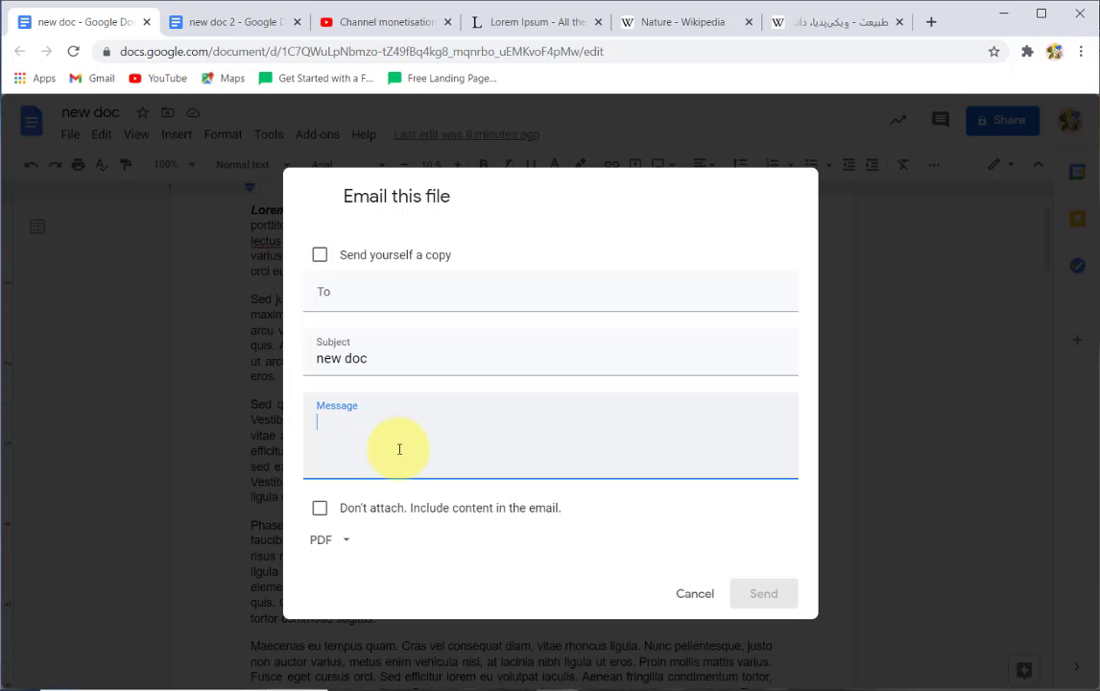
pyautogui.write('sgh')
pyautogui.press('BackSpace')
pyautogui.press('BackSpace')
pyautogui.write('لام این کار جدید من است ل')
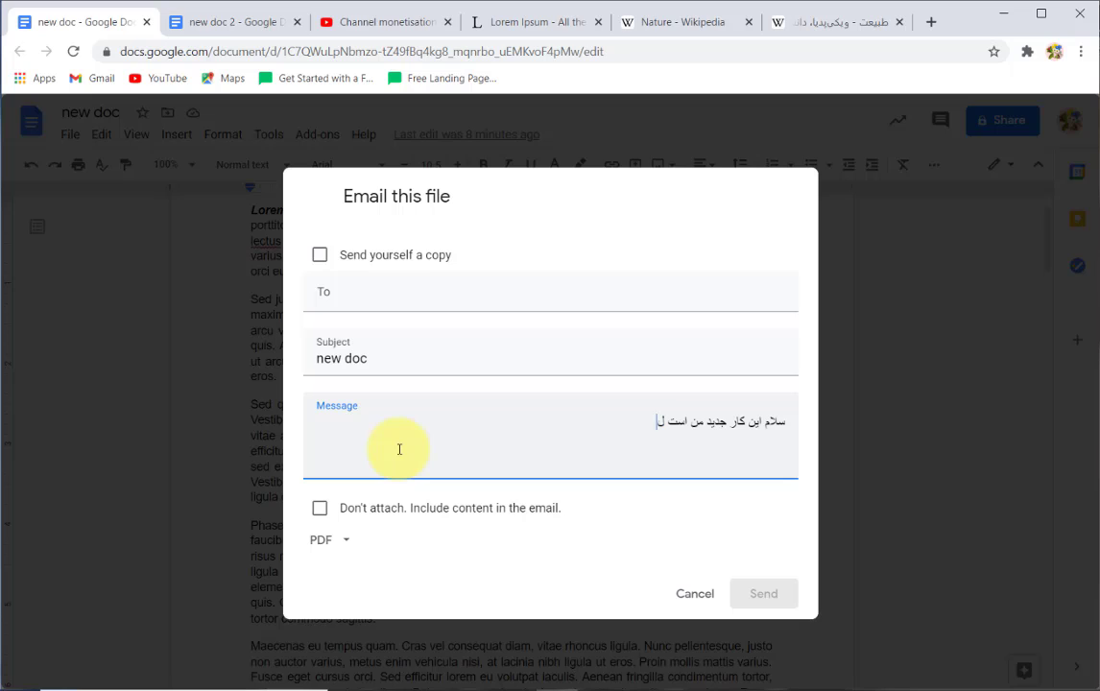
pyautogui.write('طفا" ببینش و نظرت درب')
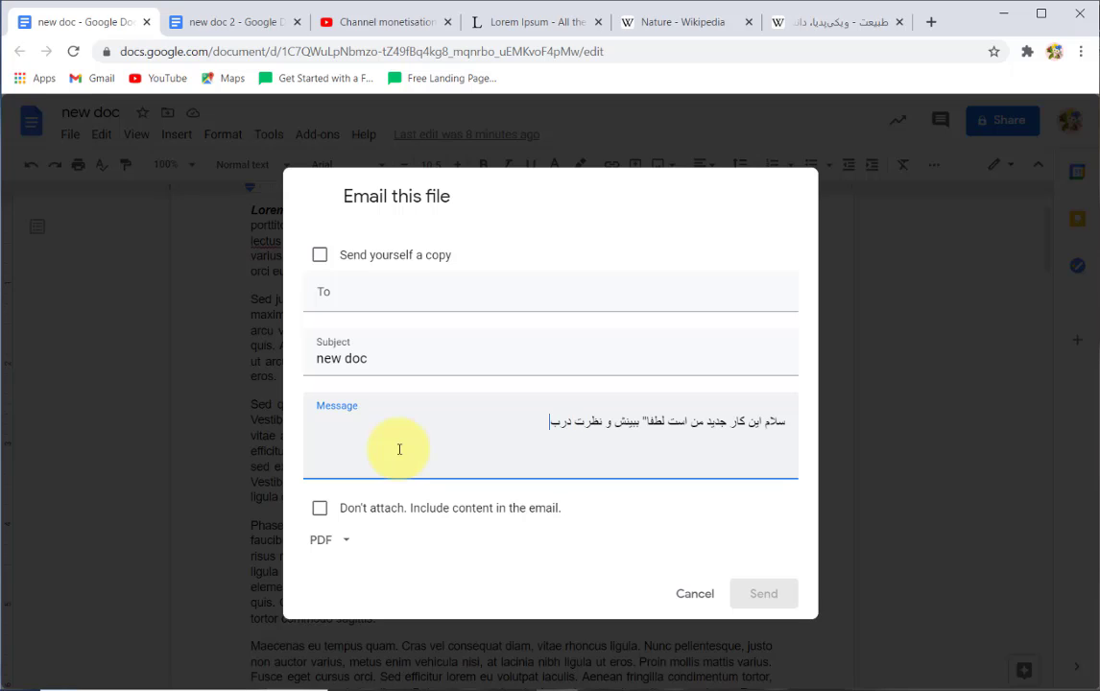
pyautogui.write('اره ی اون بهم بگو .')
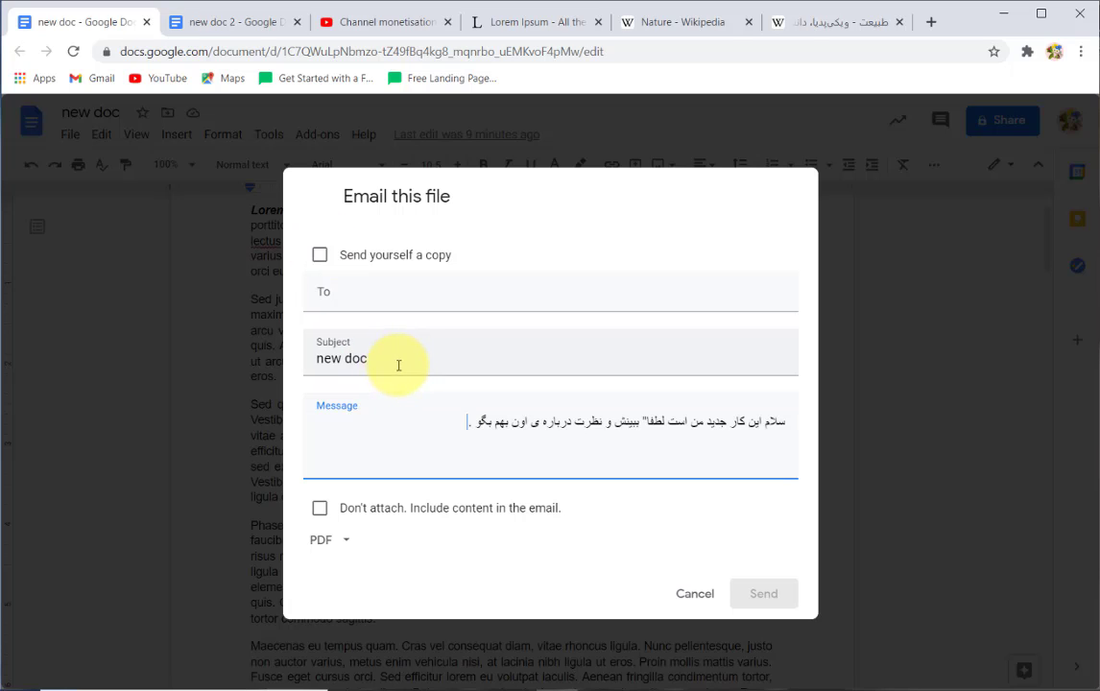
# View the attachment format options, keep PDF, and cancel the email without sending it
pyautogui.click(348, 542)
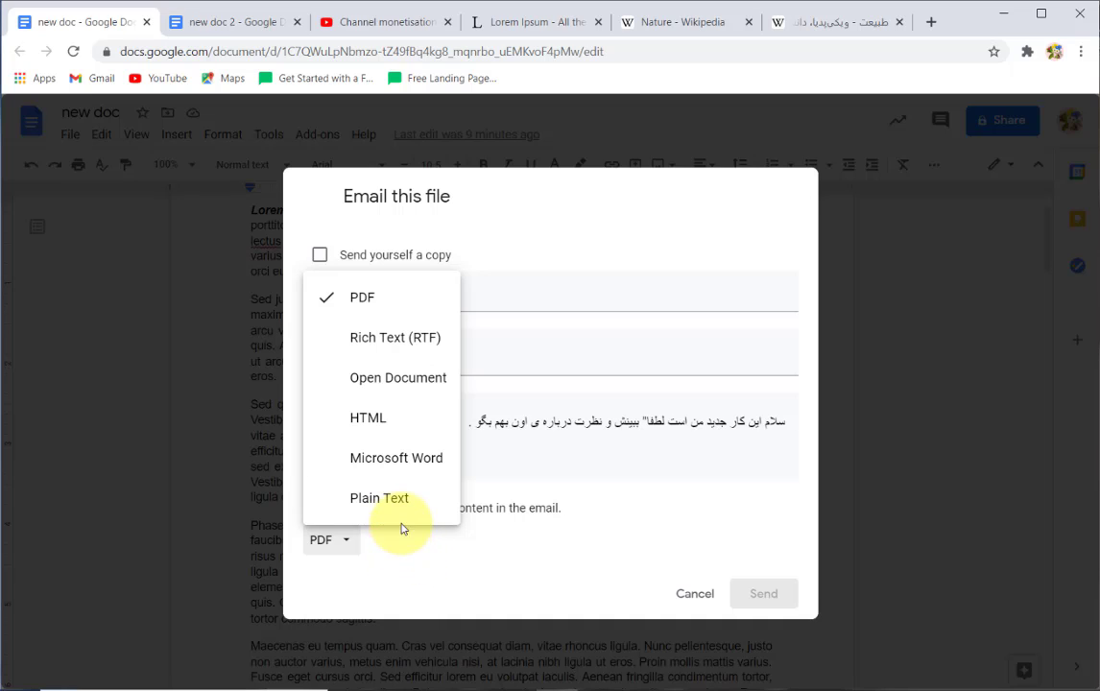
pyautogui.click(407, 556)
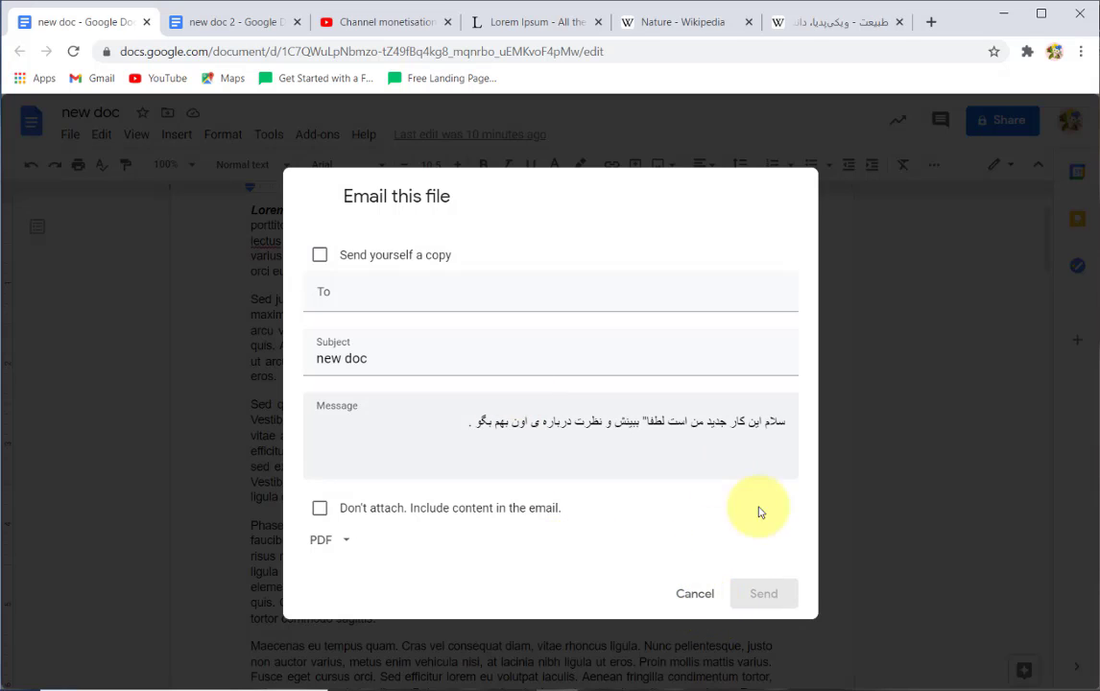
pyautogui.click(405, 301)
pyautogui.click(563, 261)
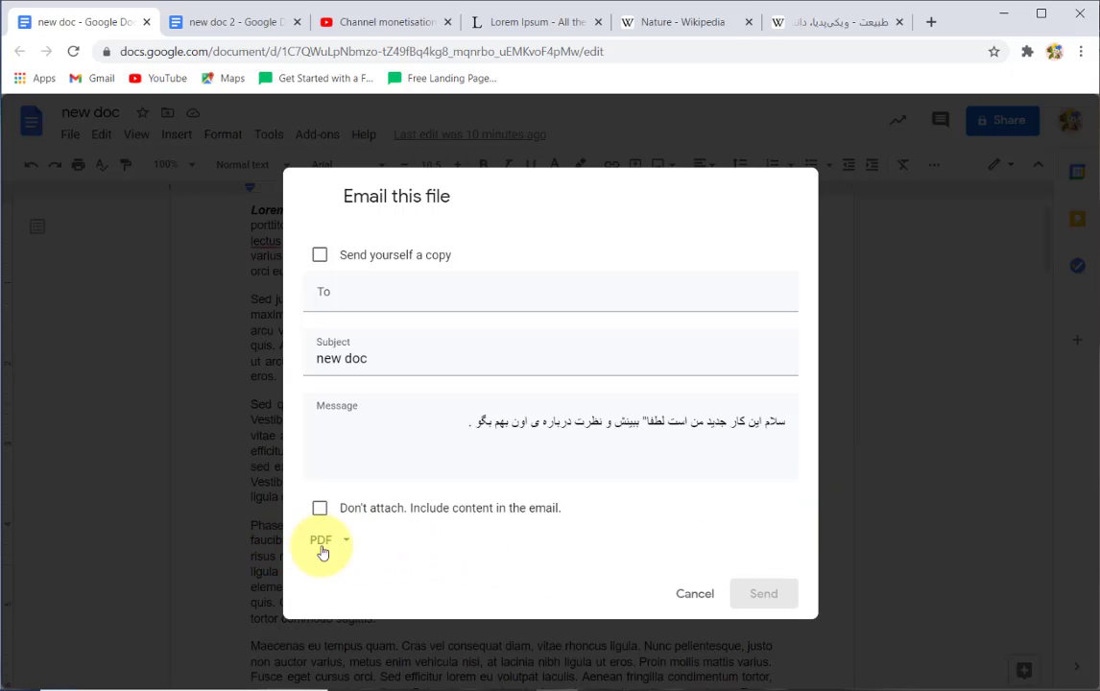
pyautogui.click(691, 591)
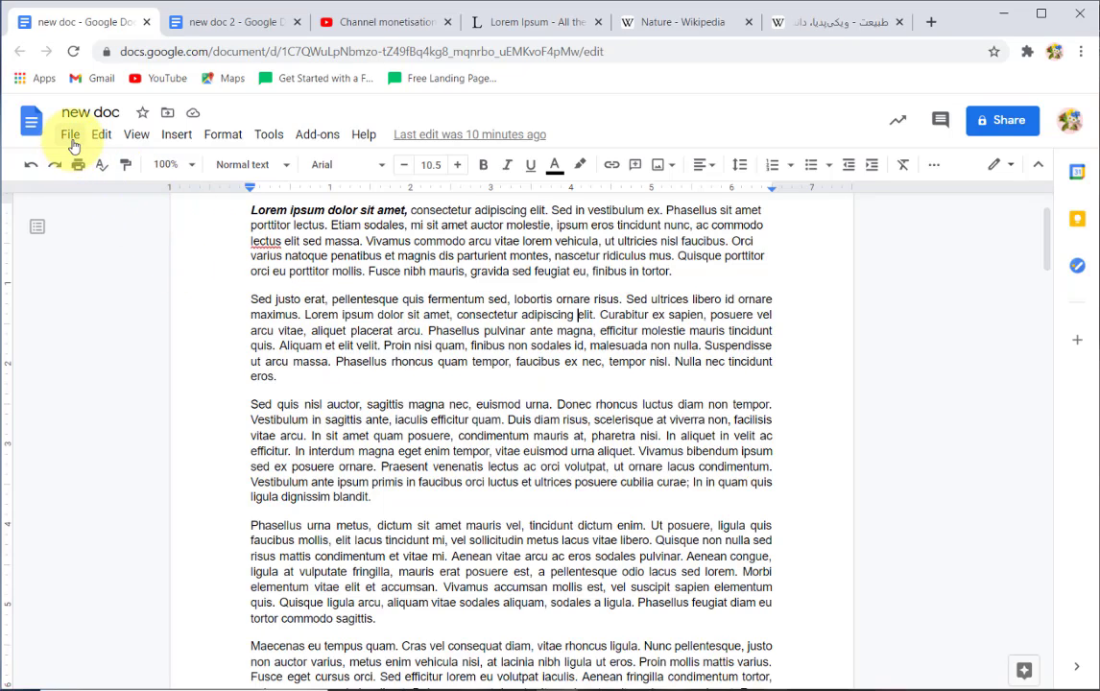
# View the email and download format options for "new doc", and make the document available offline
pyautogui.scroll(1, 445, 365)
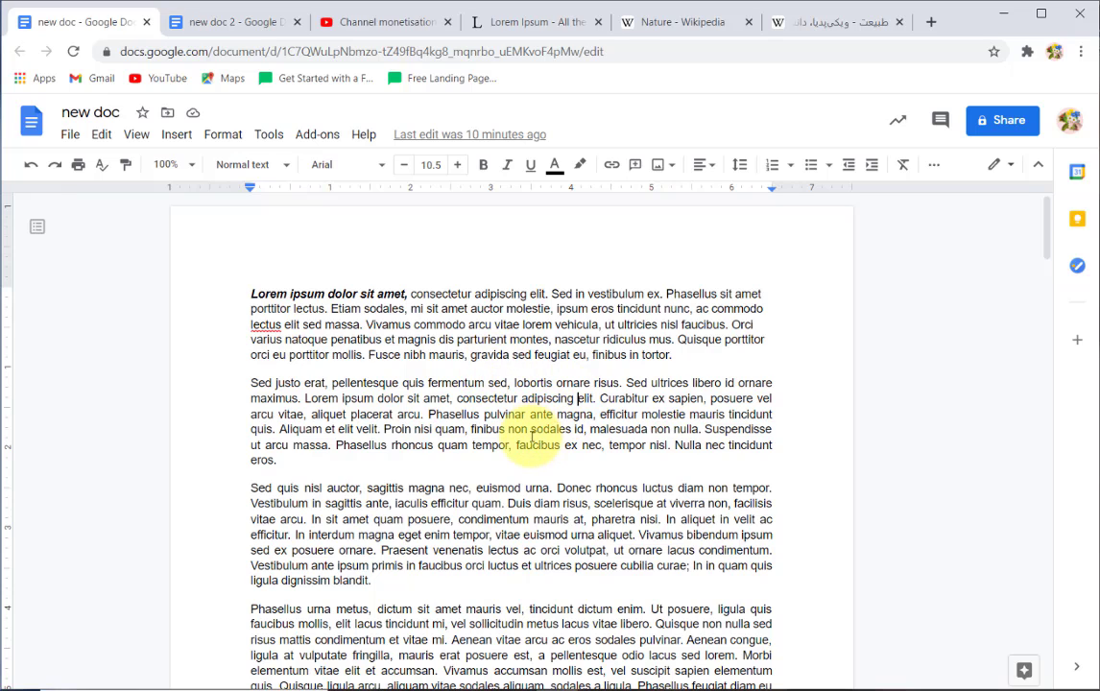
pyautogui.scroll(-2, 483, 455)
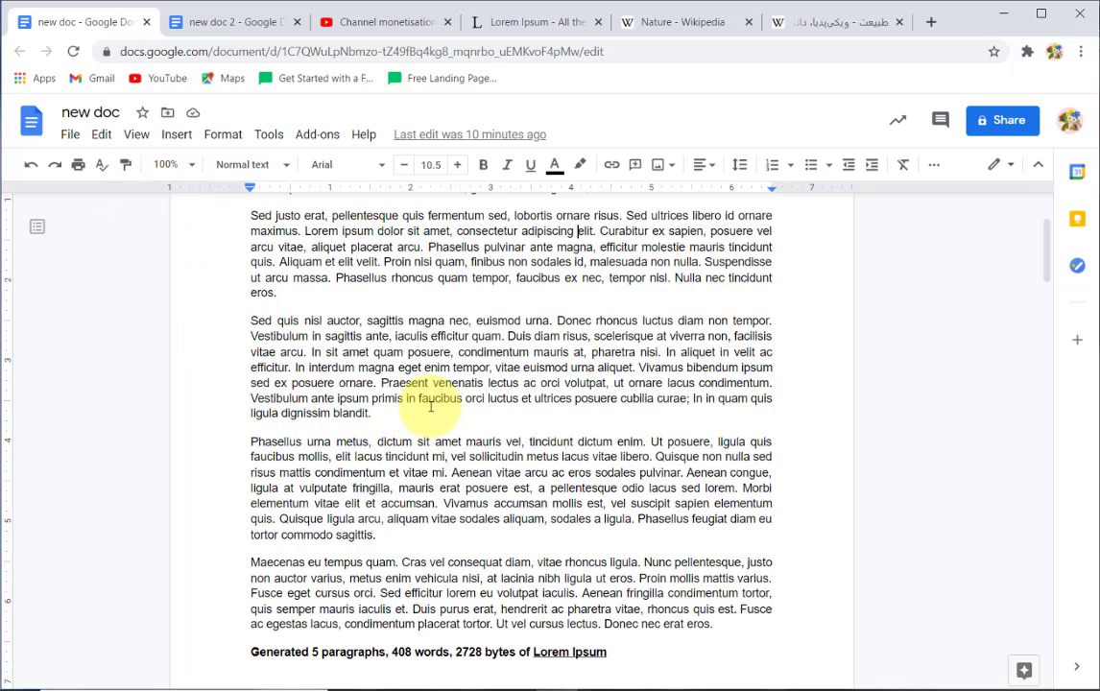
pyautogui.scroll(1, 403, 384)
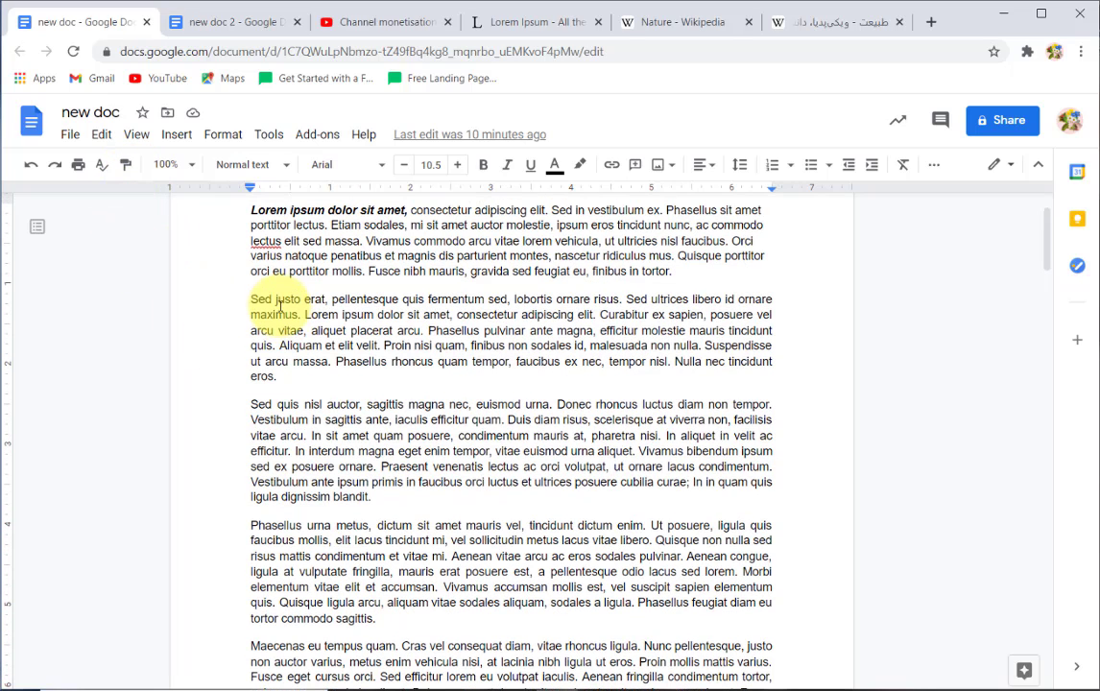
pyautogui.click(69, 136)
pyautogui.moveTo(78, 329)
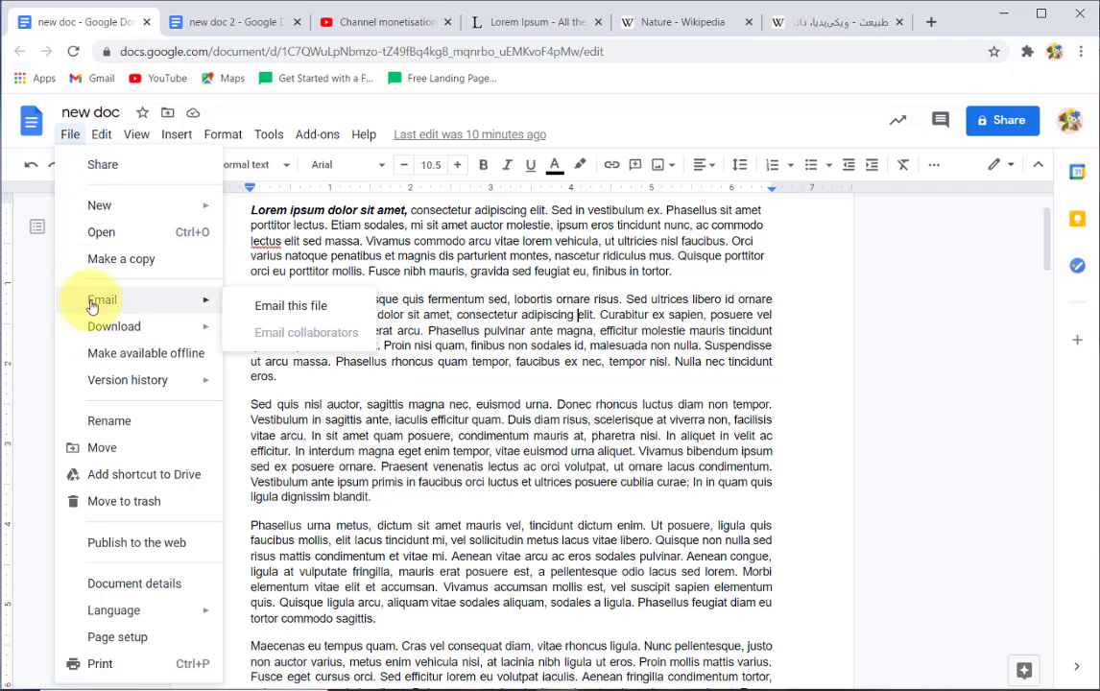
pyautogui.moveTo(146, 307)
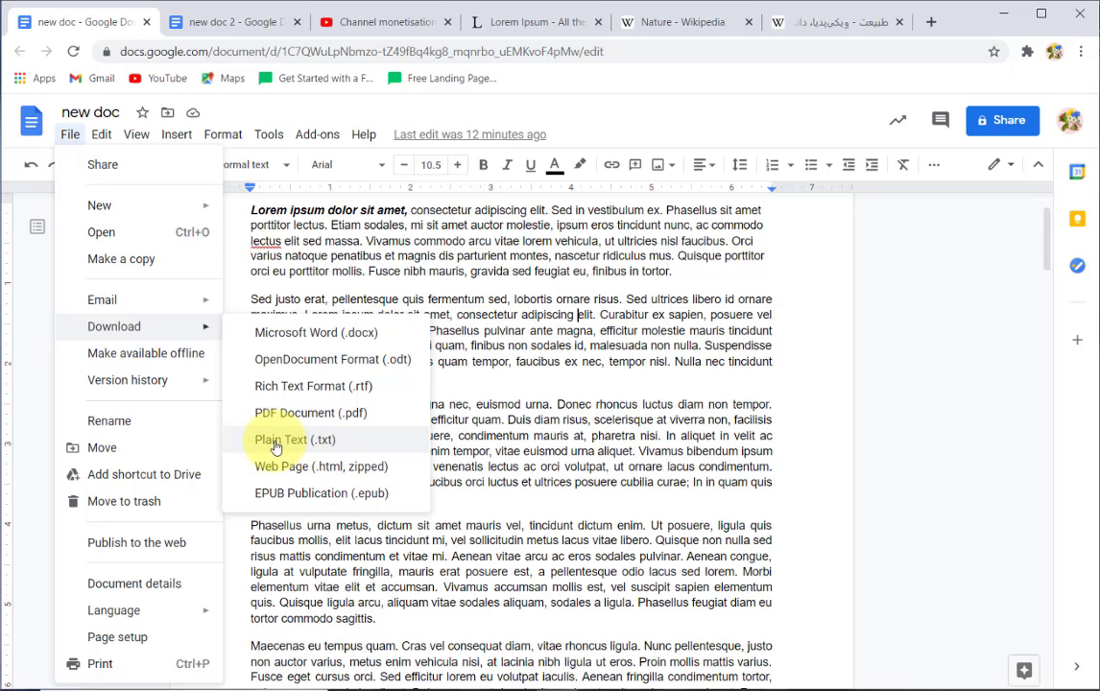
pyautogui.click(170, 358)
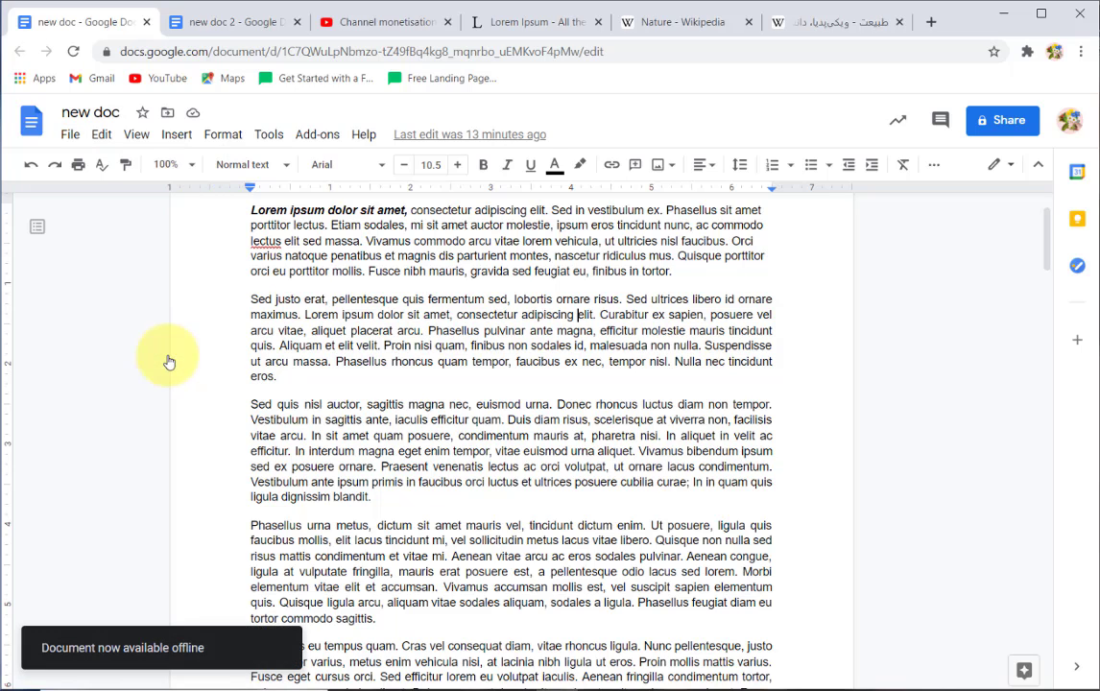
# Check the document's offline setting, look over its text, and view the available version history options
pyautogui.click(99, 140)
pyautogui.moveTo(75, 141)
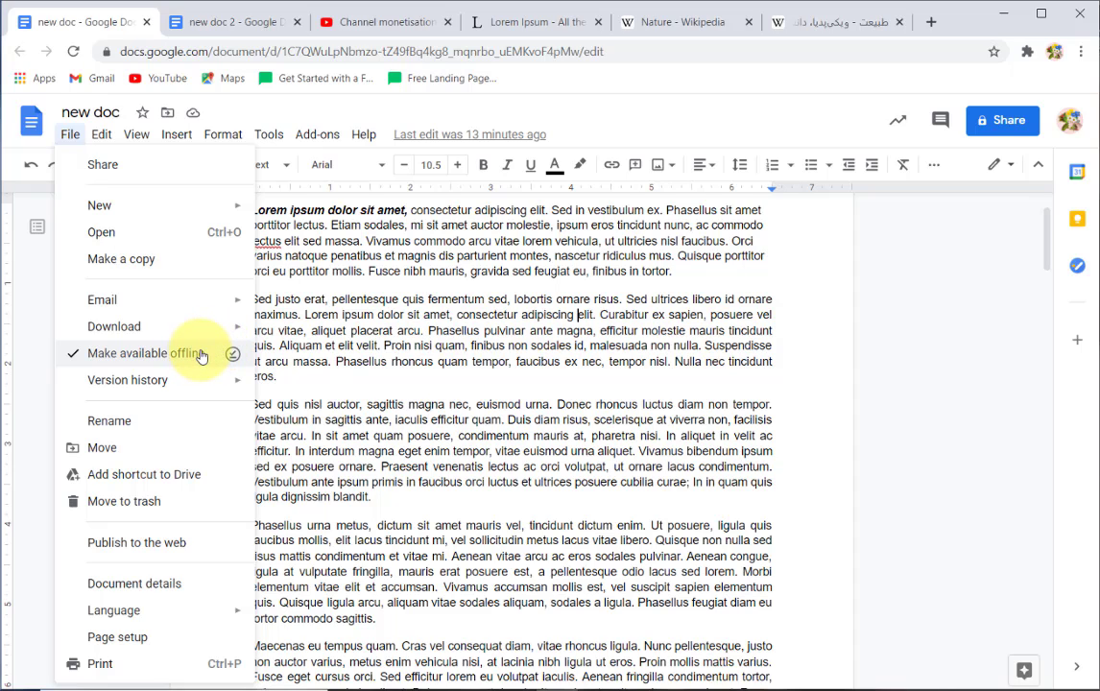
pyautogui.click(422, 388)
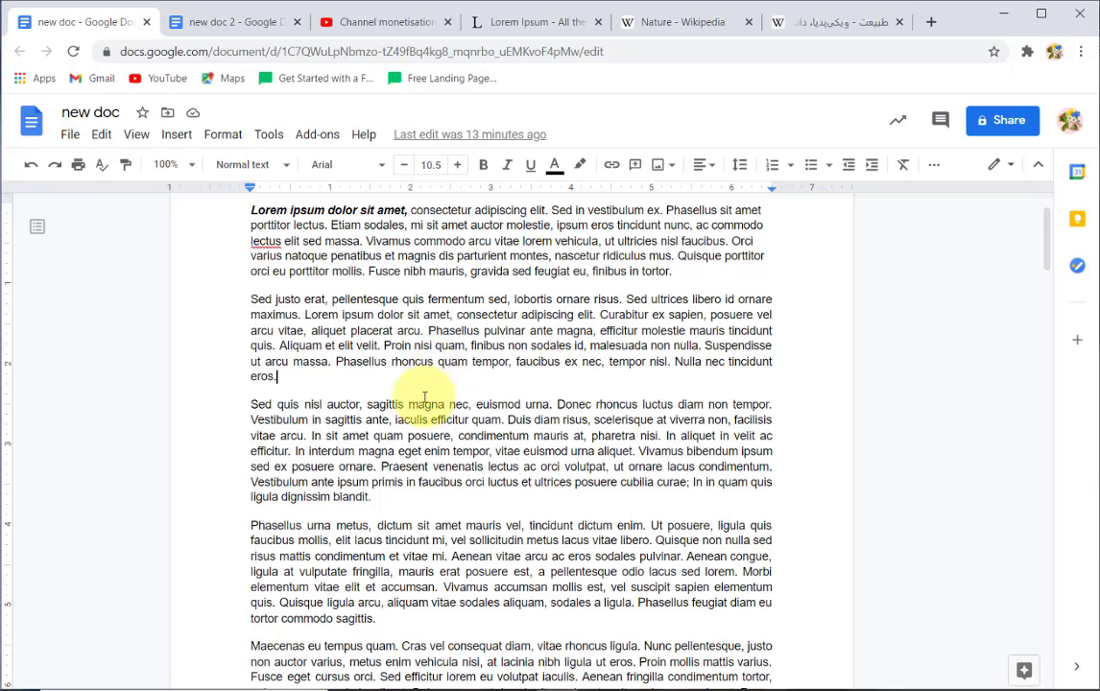
pyautogui.scroll(-5, 413, 389)
pyautogui.scroll(8, 409, 394)
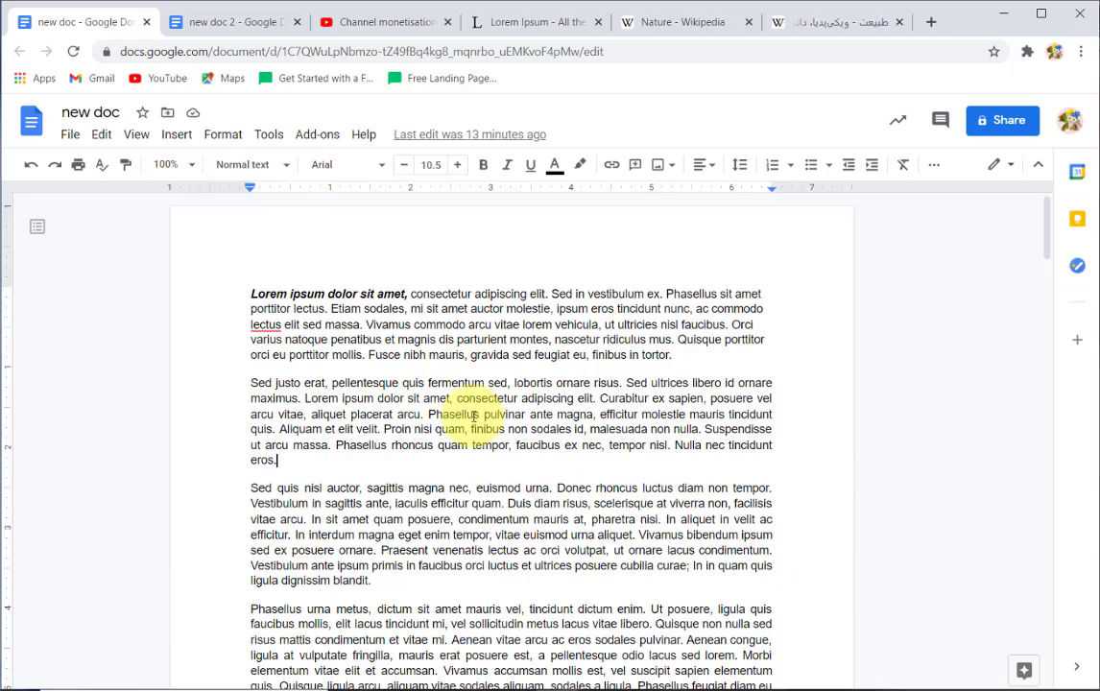
pyautogui.scroll(-3, 480, 422)
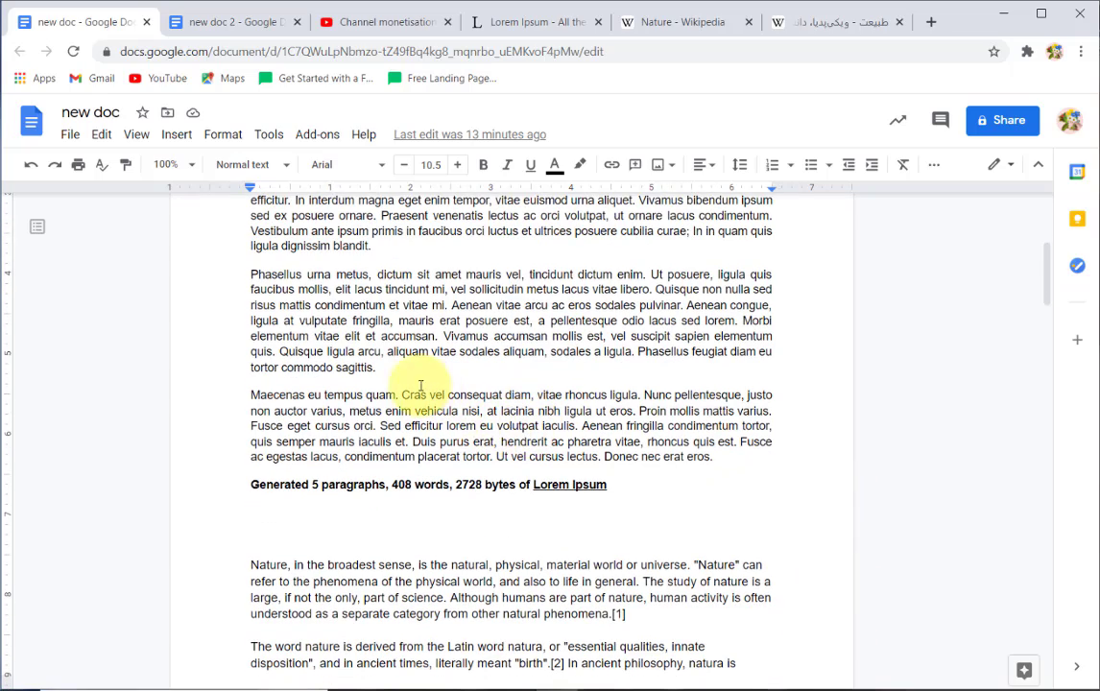
pyautogui.scroll(3, 427, 379)
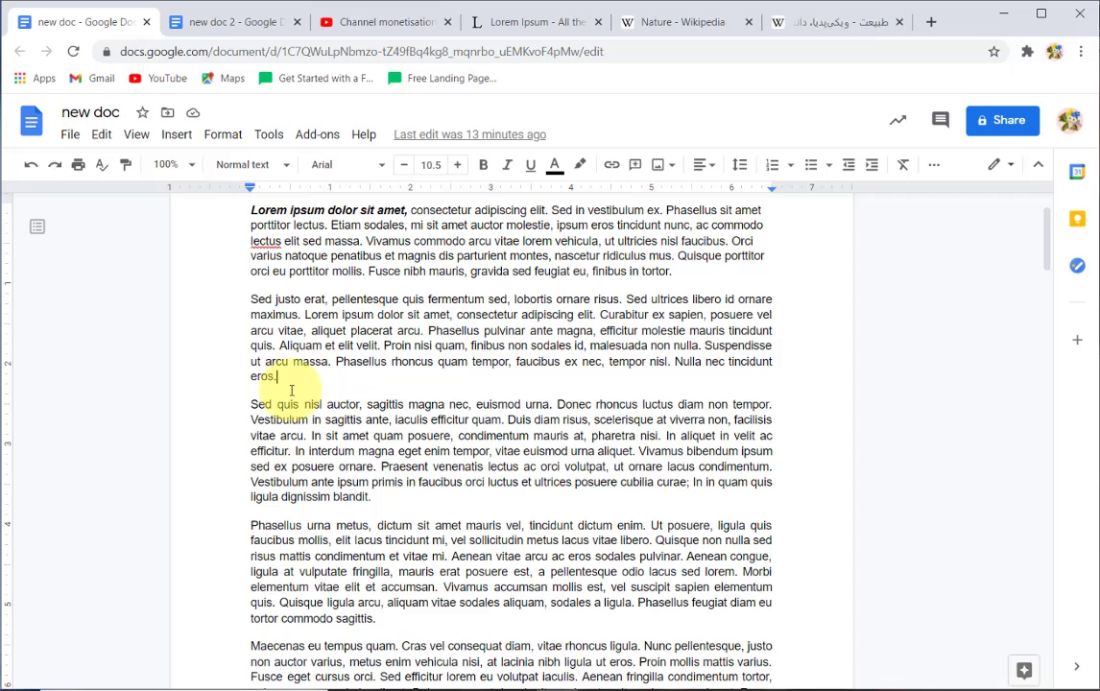
pyautogui.click(72, 137)
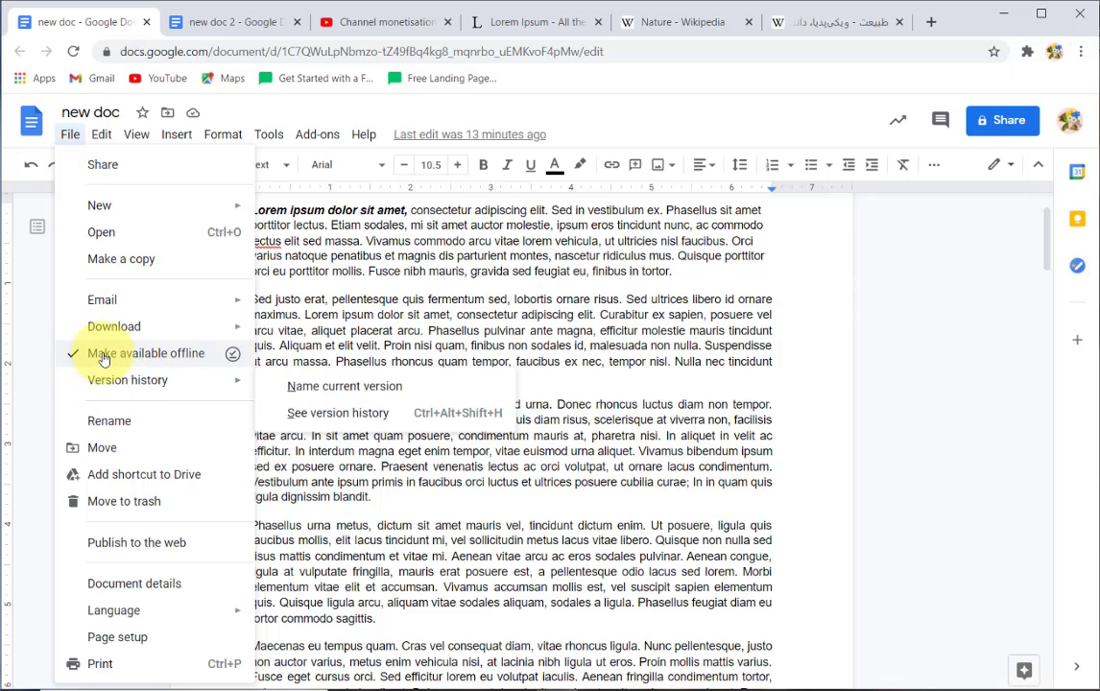
pyautogui.moveTo(102, 384)
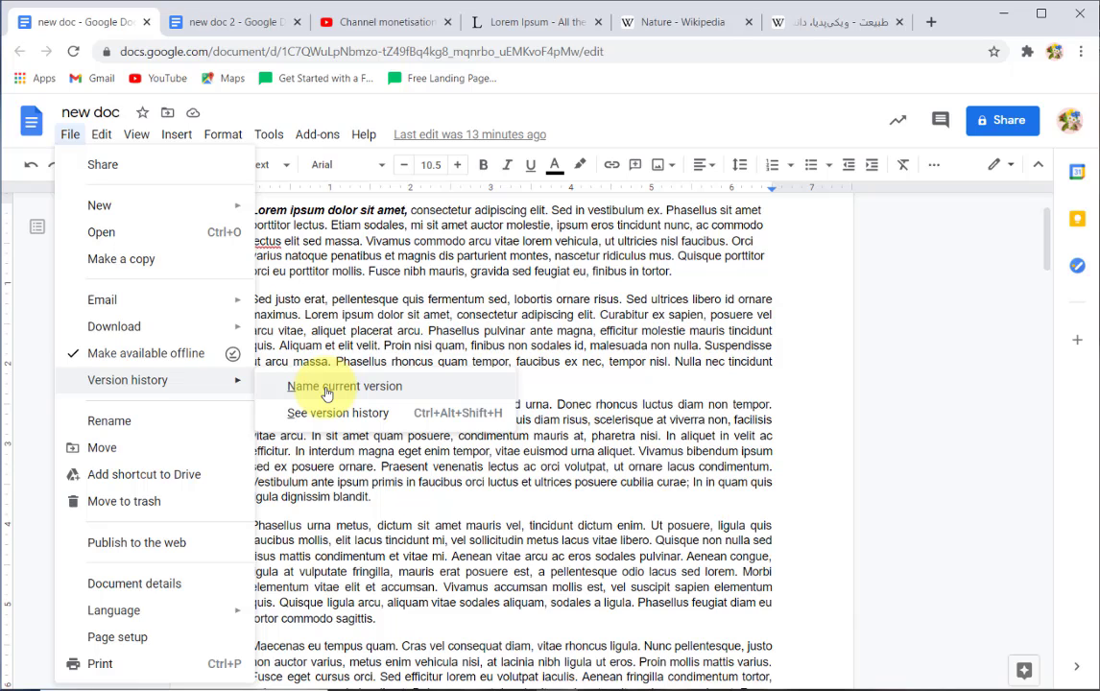
pyautogui.click(575, 368)
# In the second paragraph, bold "uis fermentum se" and underline from "rices libero id ornare" through "consectetur adipisc"
pyautogui.scroll(2, 577, 376)
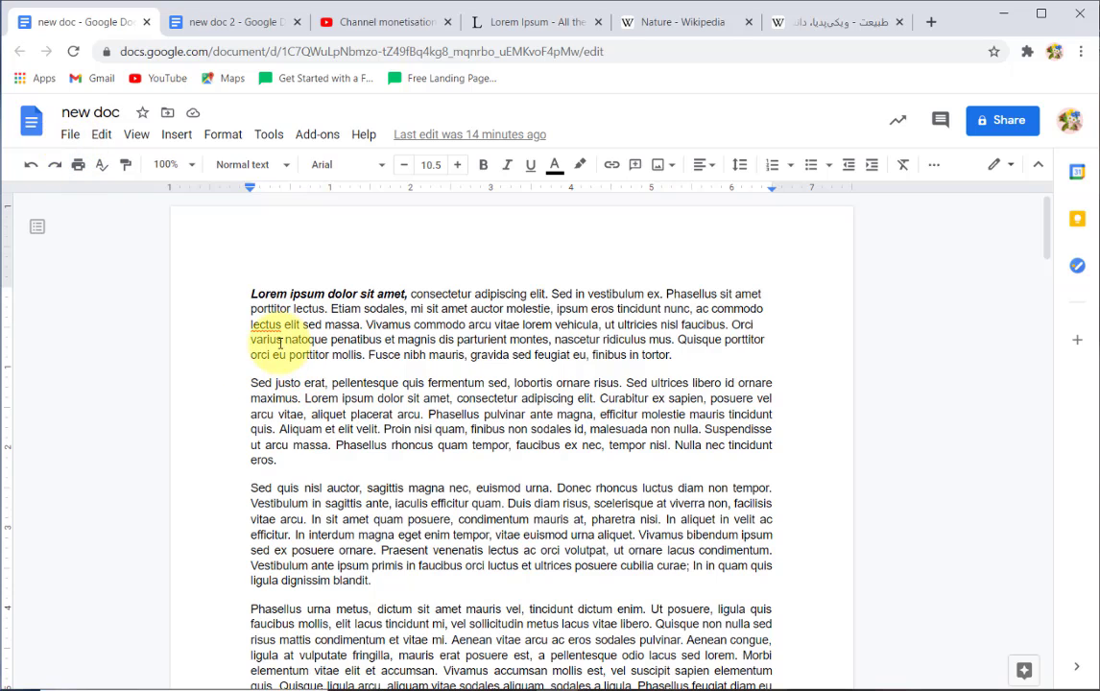
pyautogui.scroll(-5, 449, 403)
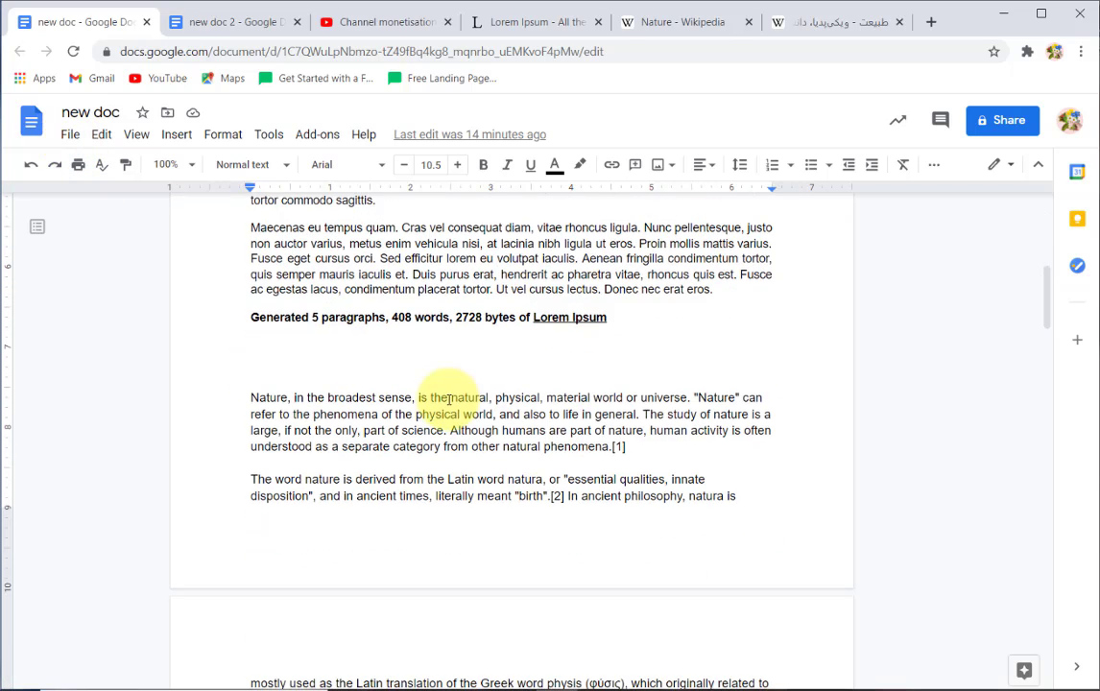
pyautogui.scroll(10, 443, 395)
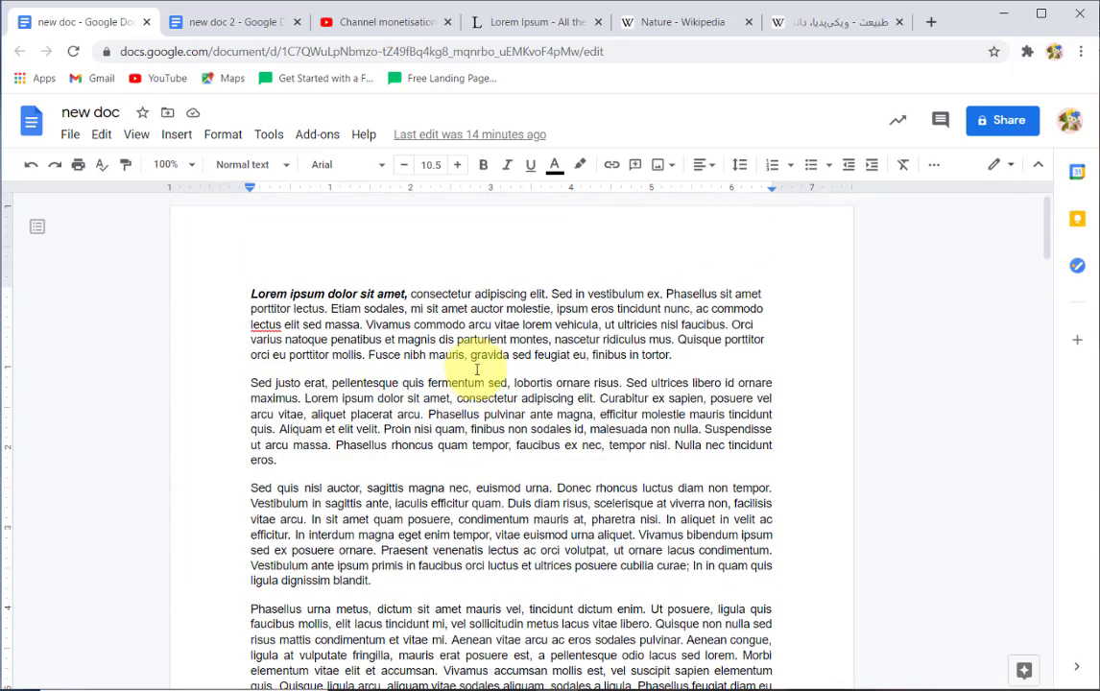
pyautogui.moveTo(406, 384); pyautogui.dragTo(506, 384)
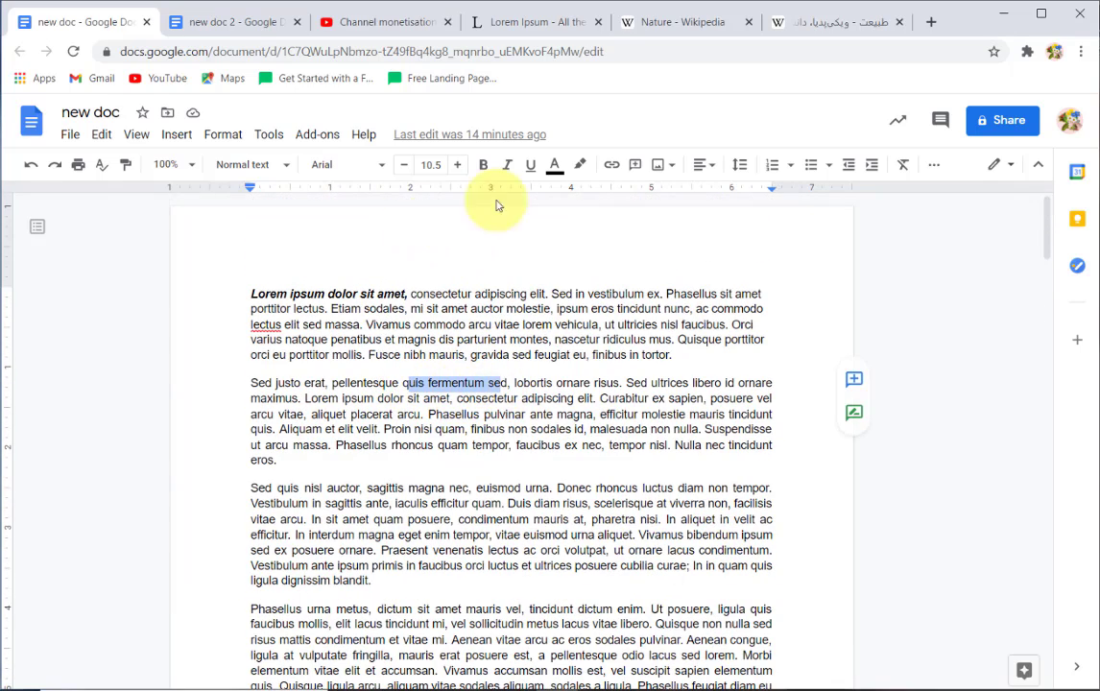
pyautogui.click(483, 164)
pyautogui.click(463, 535)
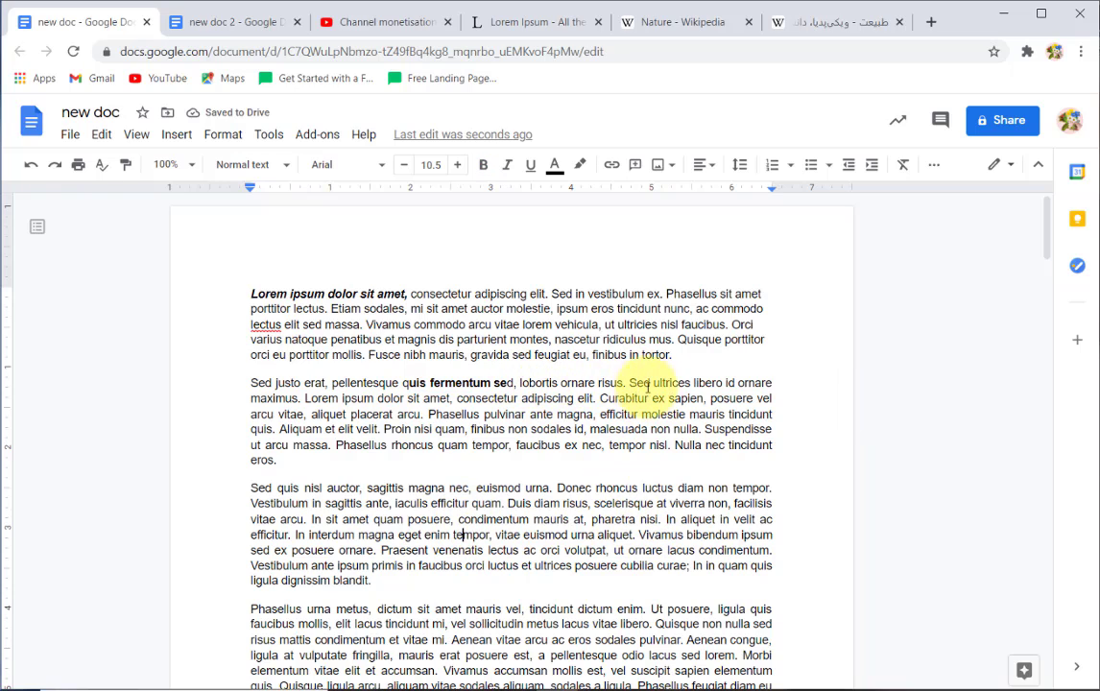
pyautogui.moveTo(670, 383); pyautogui.dragTo(560, 399)
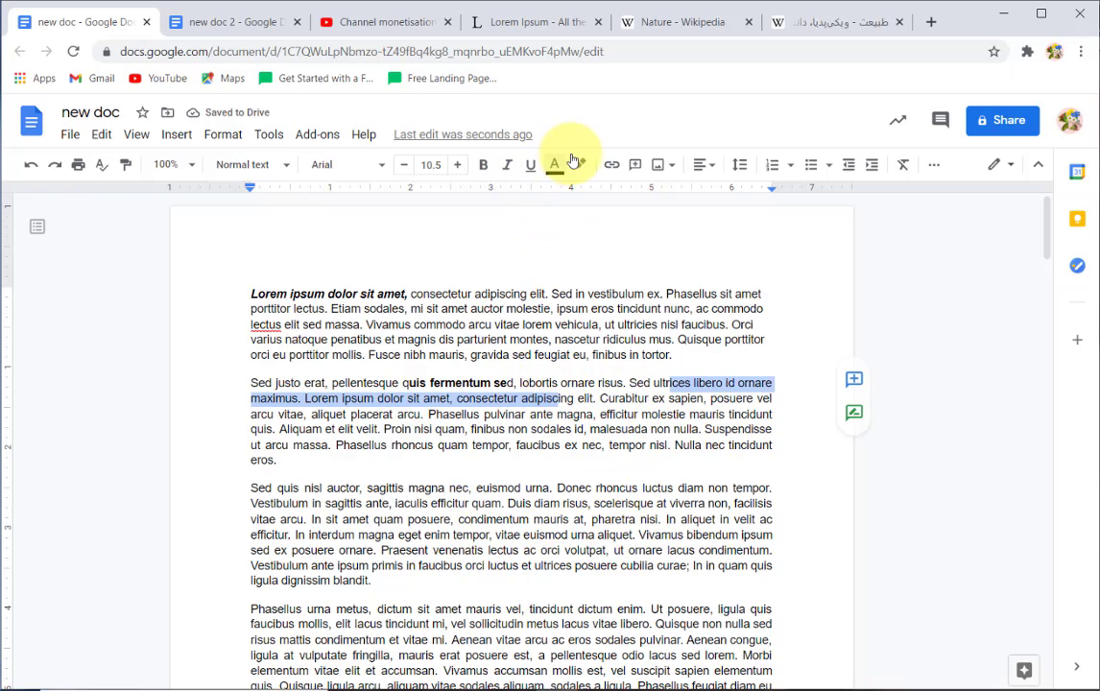
pyautogui.click(530, 164)
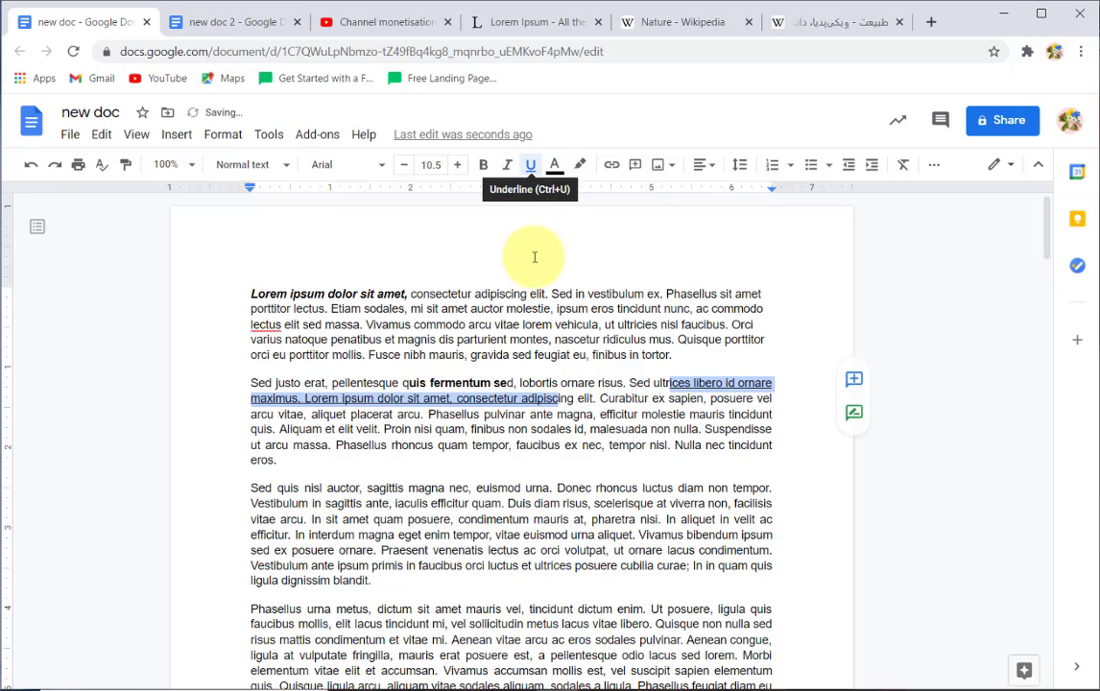
# Italicize "elit et accumsan. Vivamus" in the paragraph beginning "Phasellus urna metus"
pyautogui.scroll(-3, 483, 429)
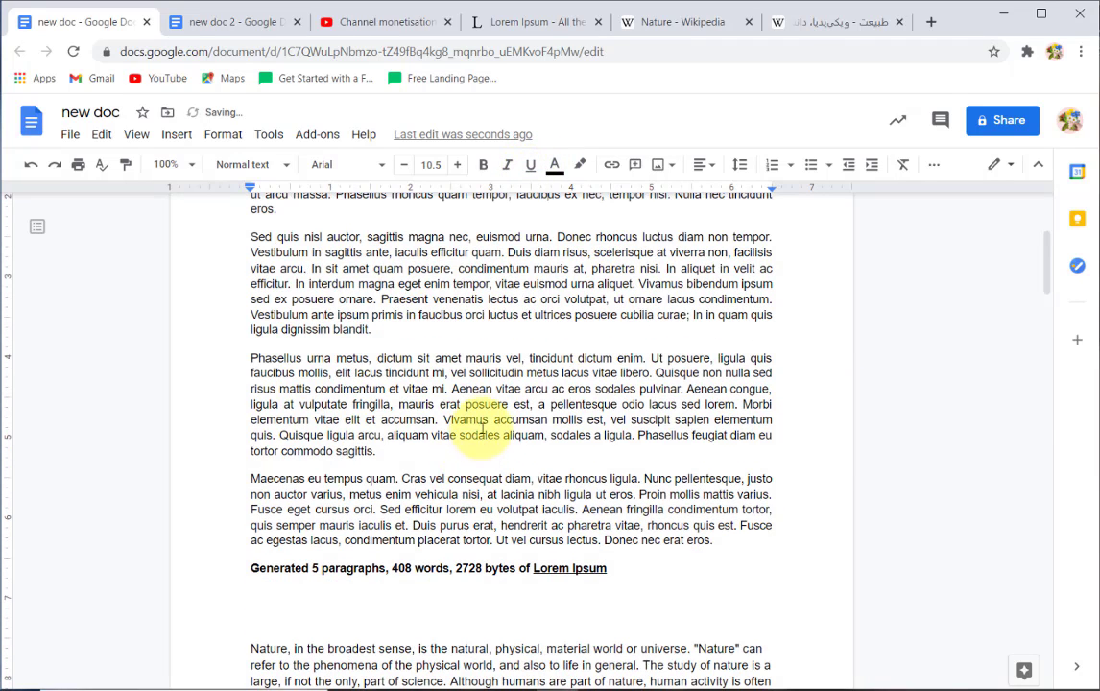
pyautogui.moveTo(483, 427); pyautogui.dragTo(345, 421)
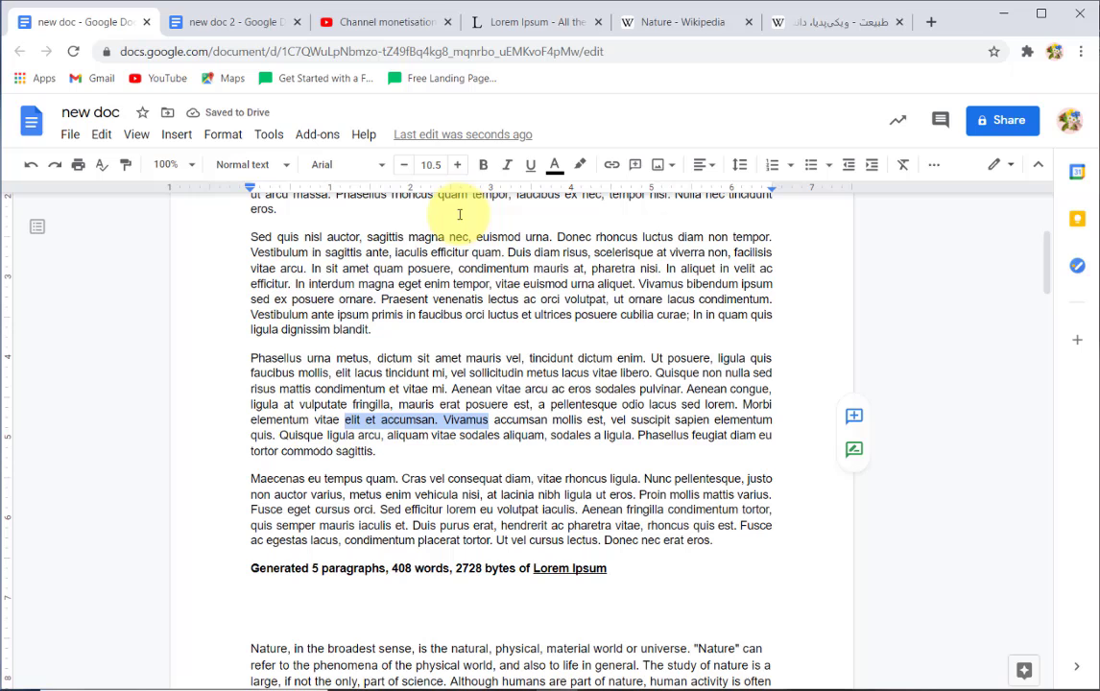
pyautogui.click(506, 165)
pyautogui.click(518, 419)
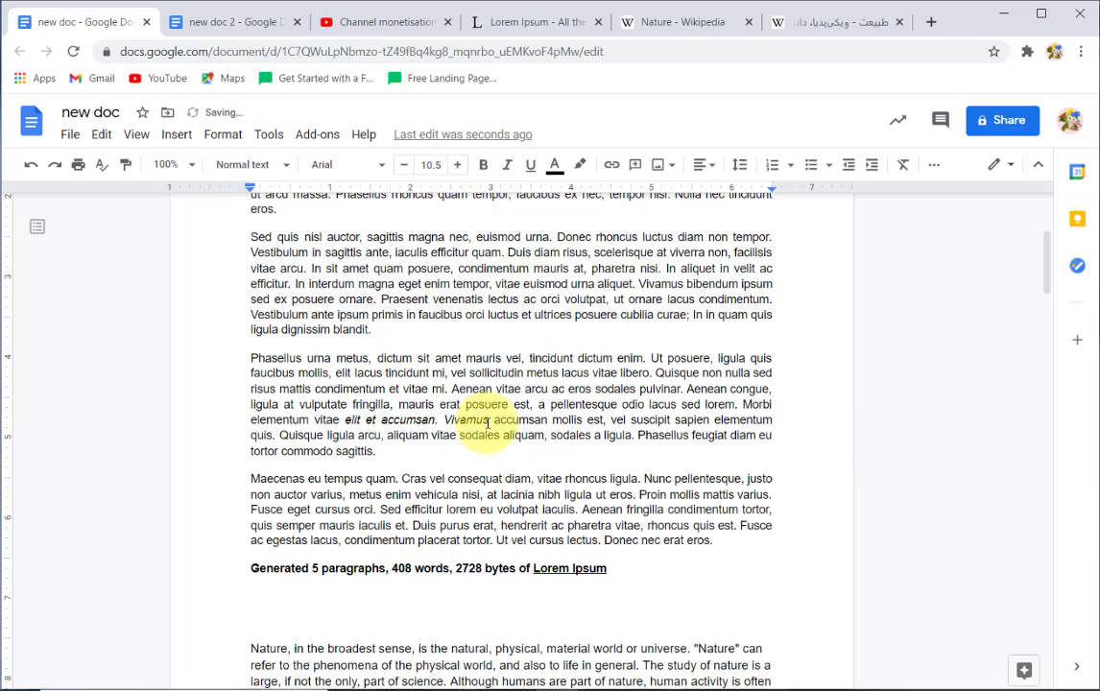
pyautogui.scroll(3, 487, 423)
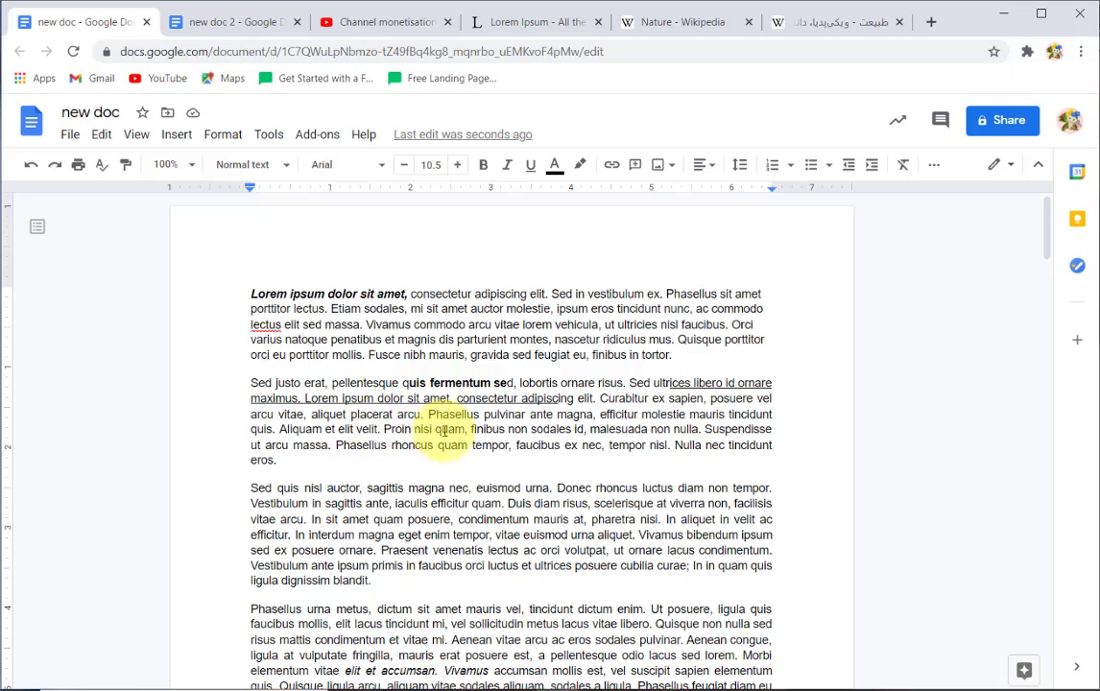
pyautogui.scroll(-3, 446, 427)
pyautogui.scroll(3, 490, 396)
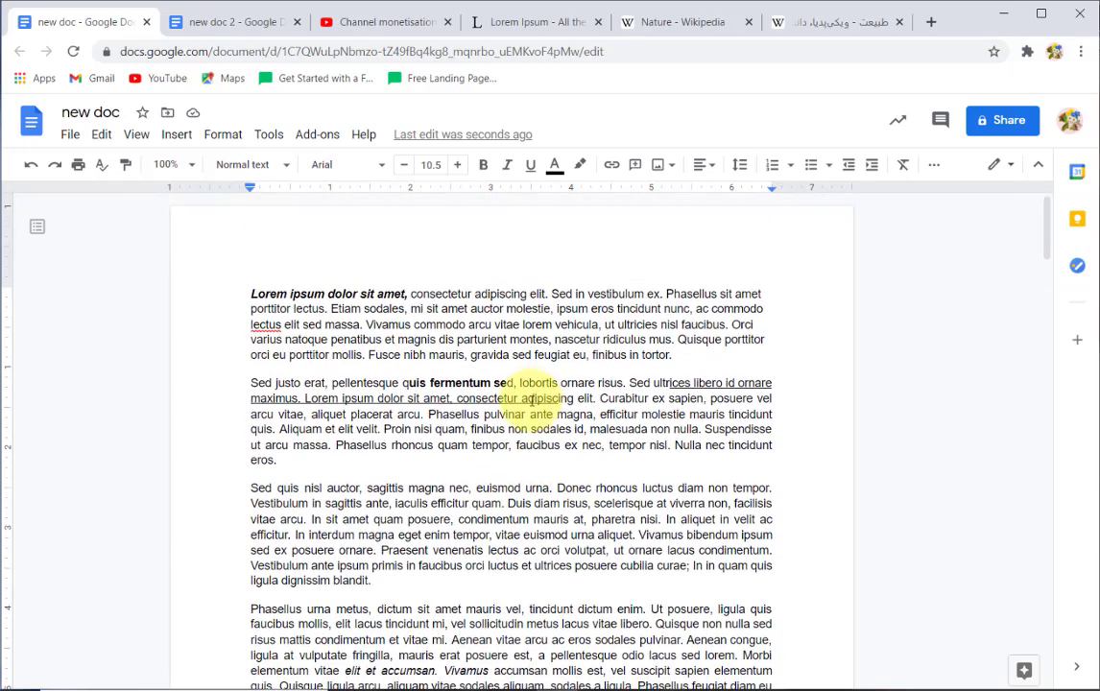
pyautogui.moveTo(548, 399); pyautogui.dragTo(329, 397)
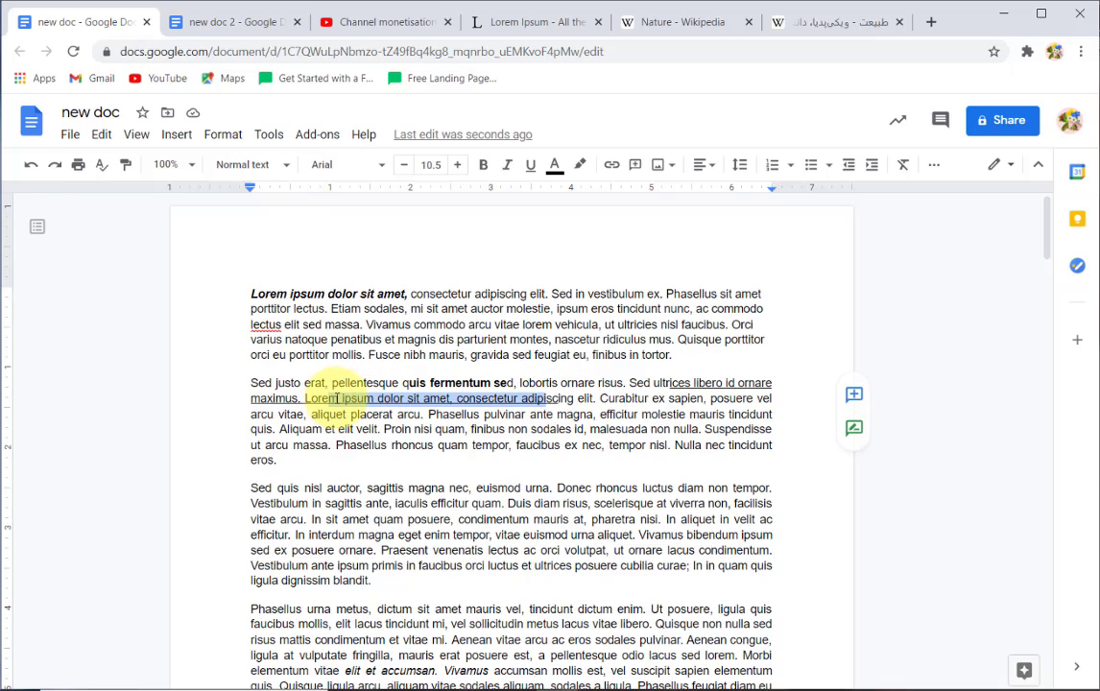
pyautogui.click(438, 401)
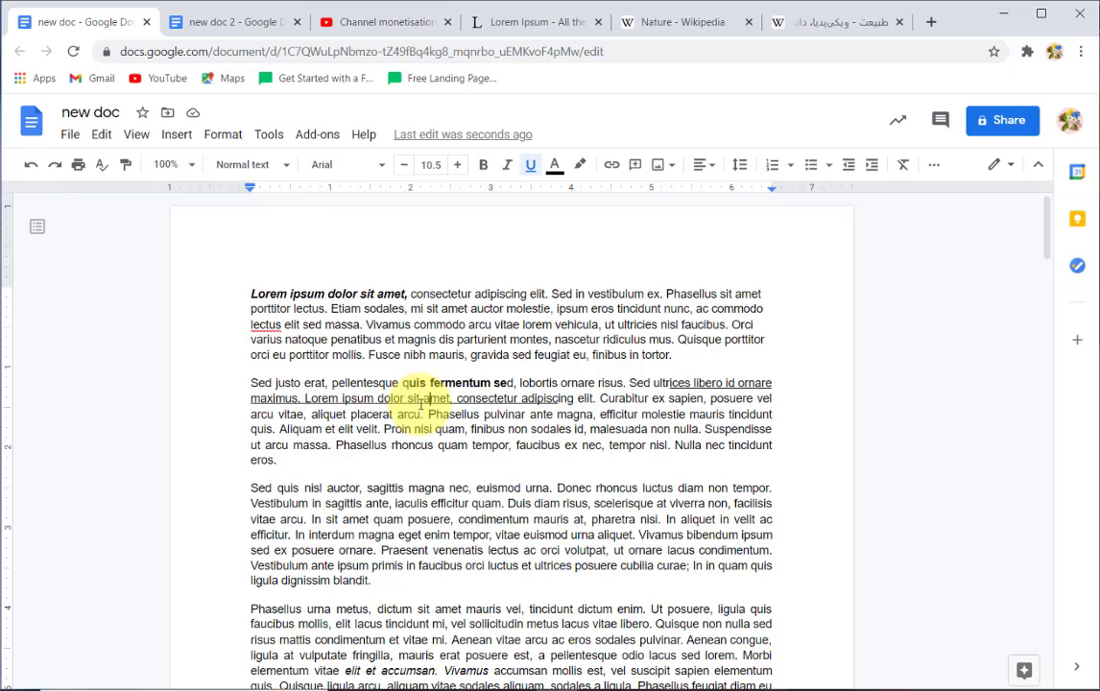
# Name the document's current version "تغییرات روز شنبه صبح" and save it
pyautogui.click(74, 139)
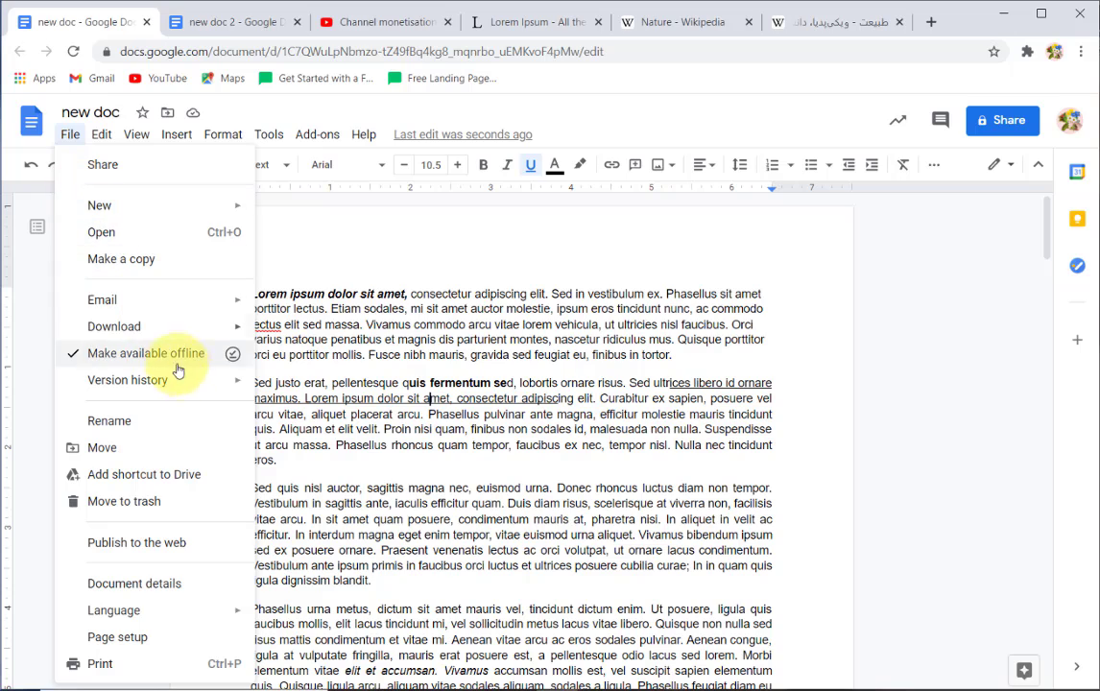
pyautogui.moveTo(216, 383)
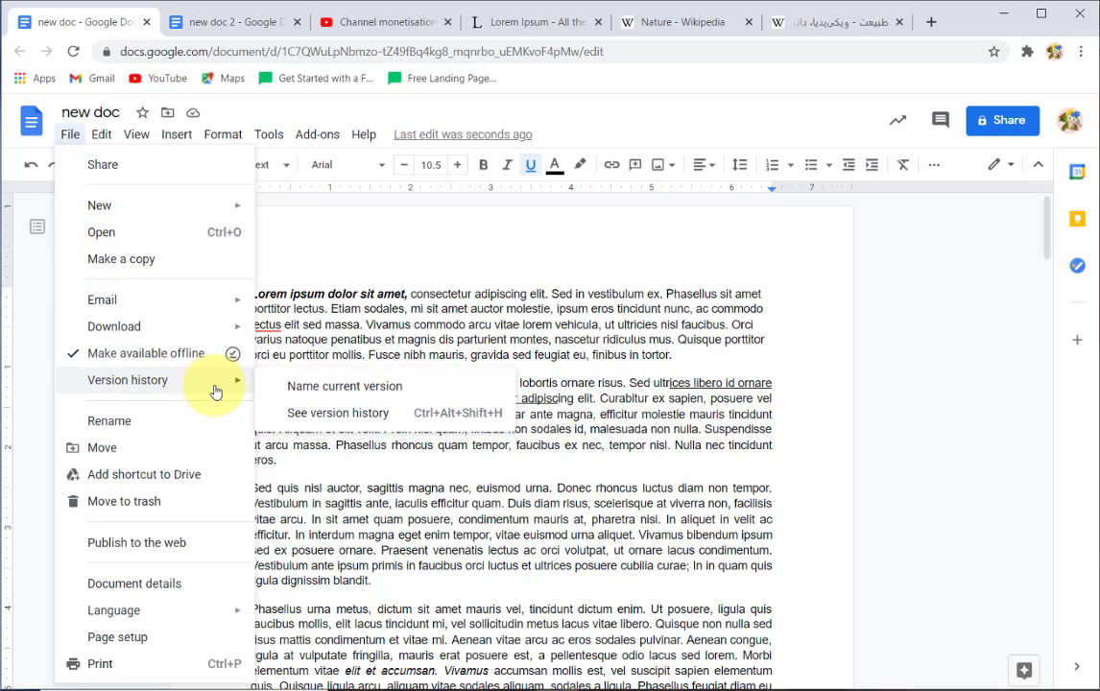
pyautogui.click(308, 389)
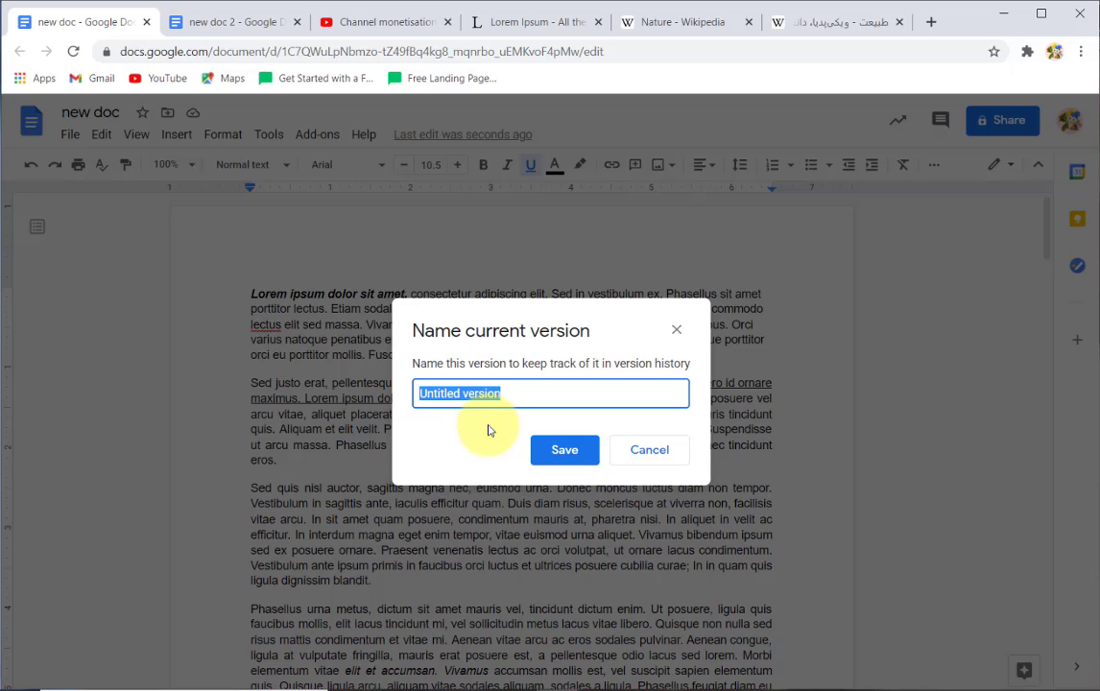
pyautogui.press('BackSpace')
pyautogui.write('به صبح')
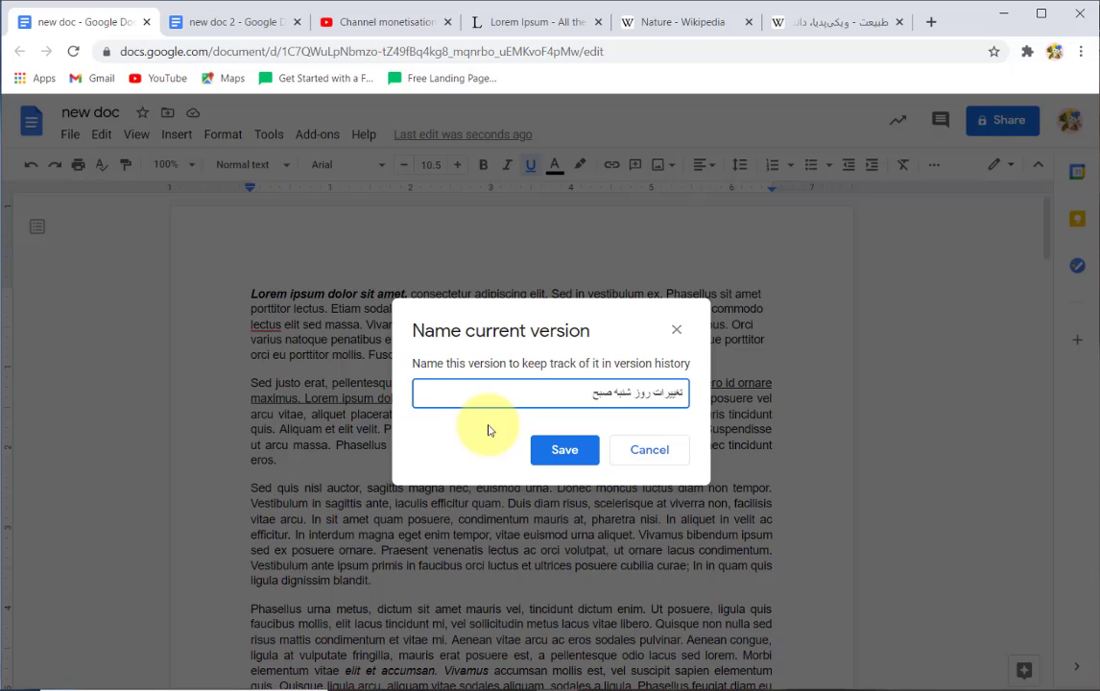
pyautogui.click(559, 450)
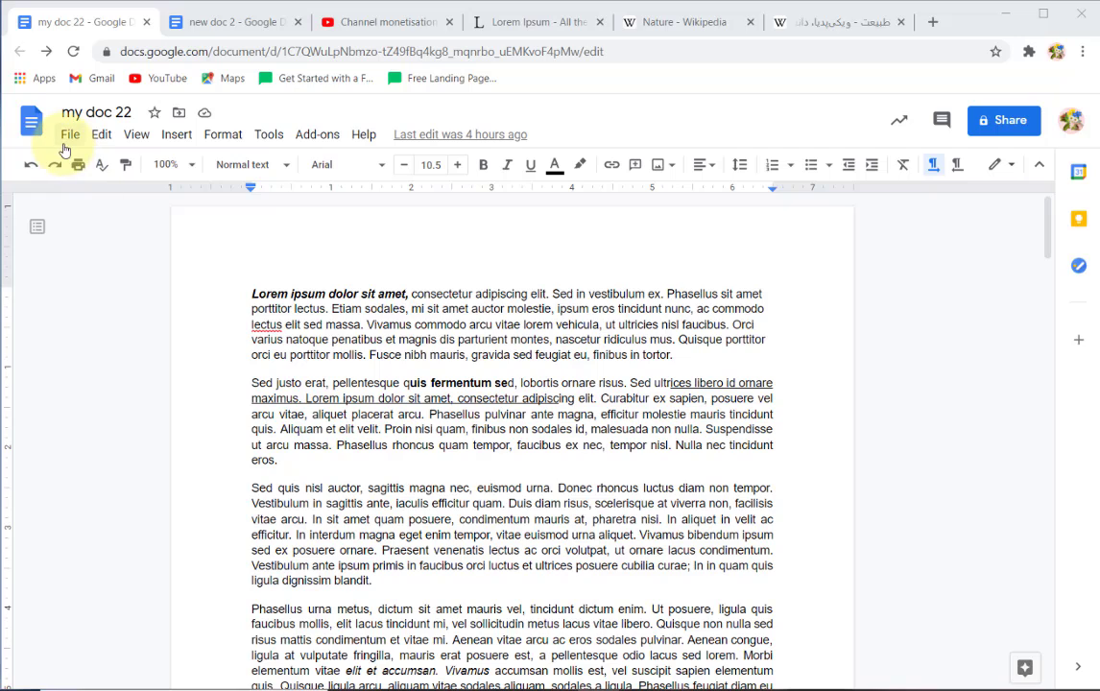
# View the version history of "my doc 22" and return to the document
pyautogui.click(70, 135)
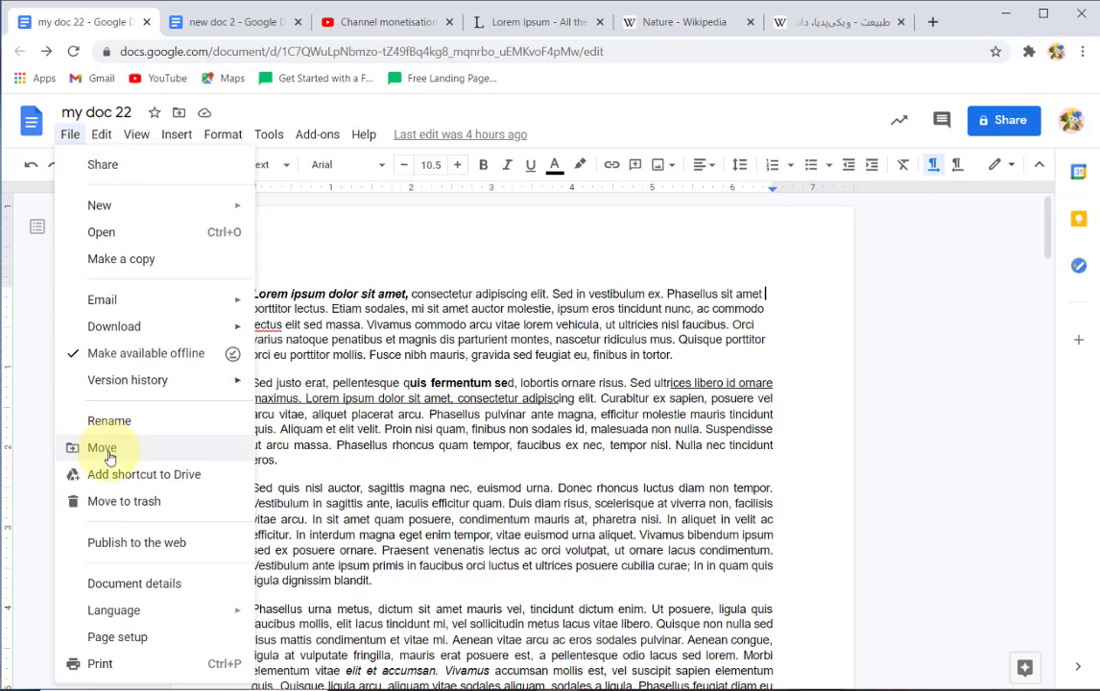
pyautogui.moveTo(157, 397)
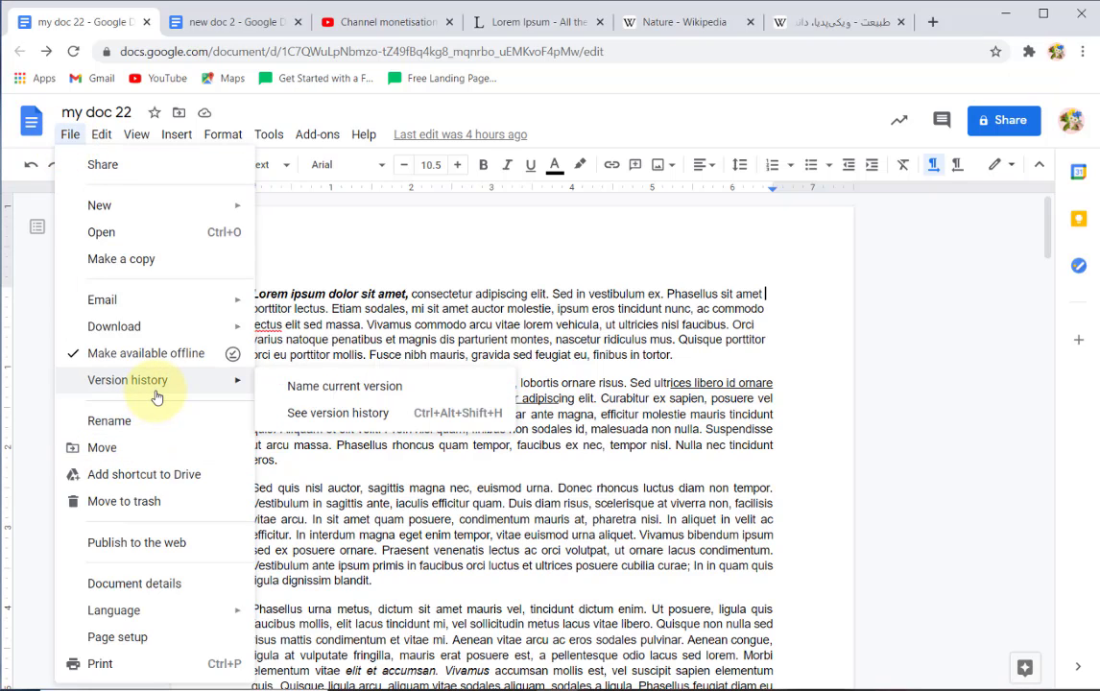
pyautogui.click(326, 422)
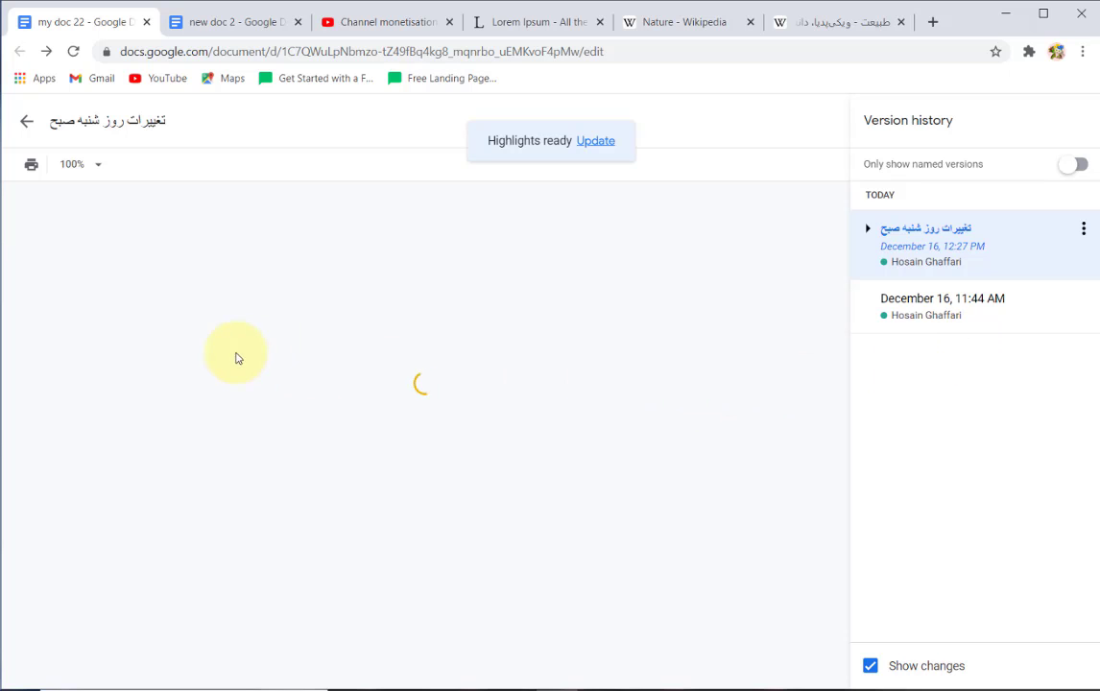
pyautogui.click(25, 125)
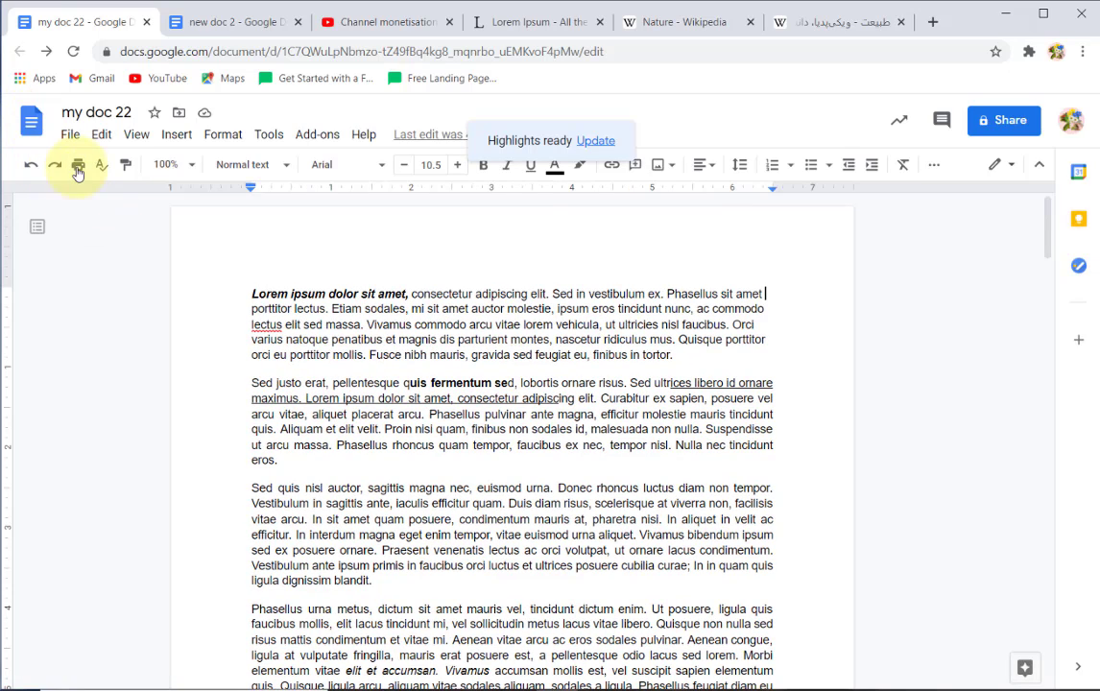
# Reopen the version history, view the options for "تغییرات روز شنبه صبح", and expand that version to examine its earlier edits
pyautogui.click(72, 136)
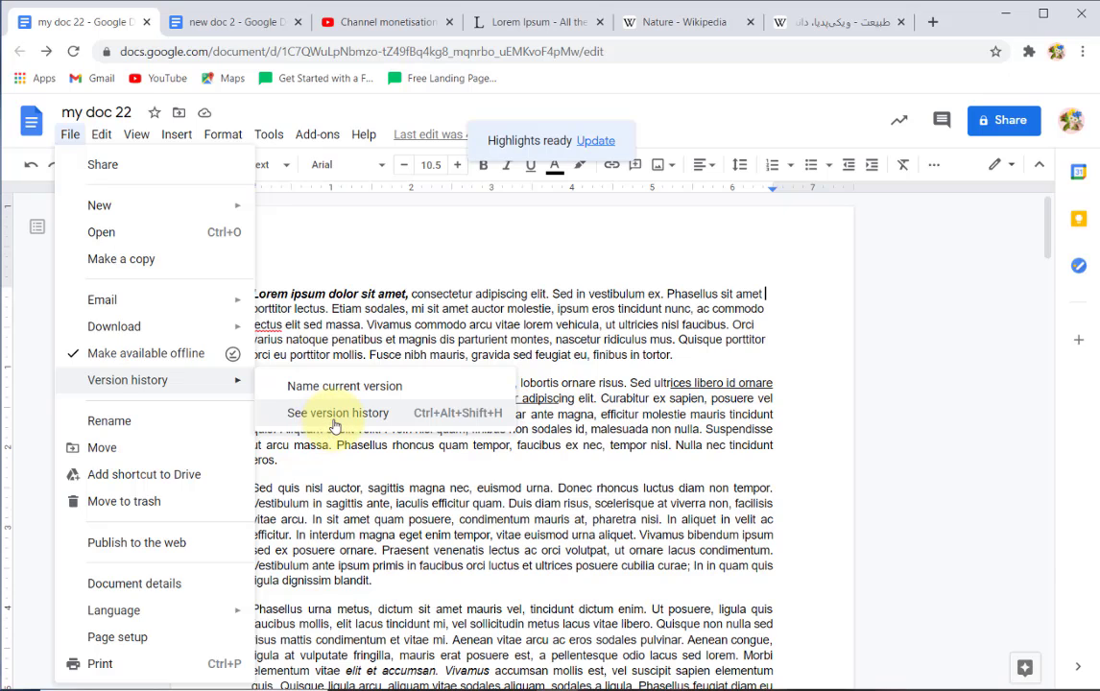
pyautogui.click(336, 415)
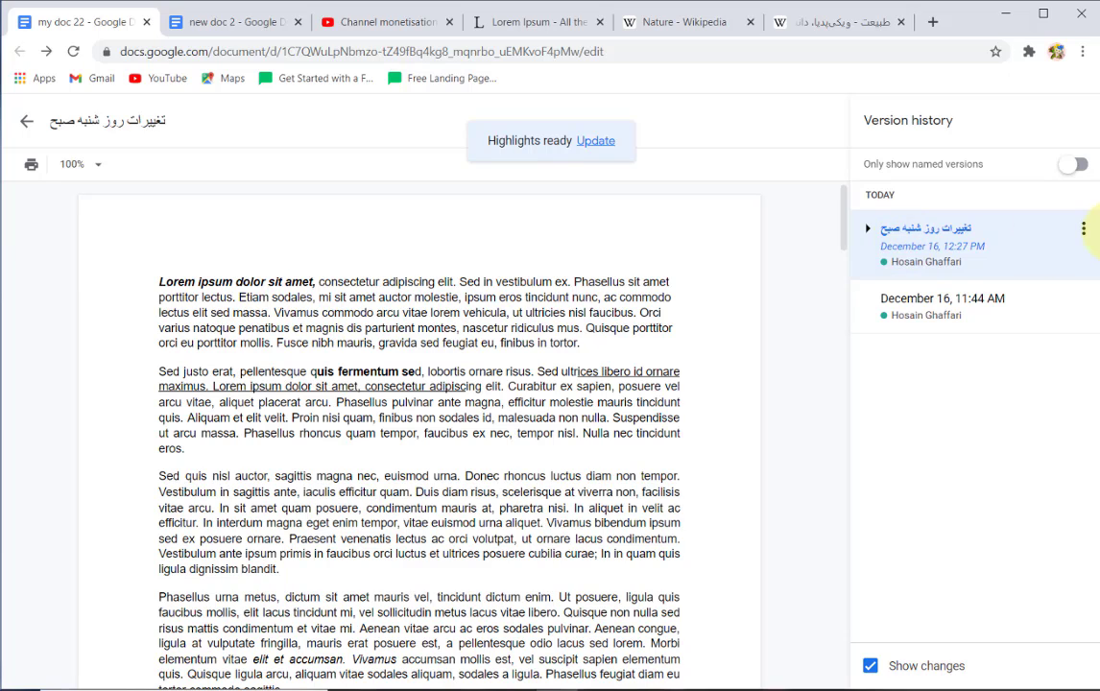
pyautogui.click(1083, 228)
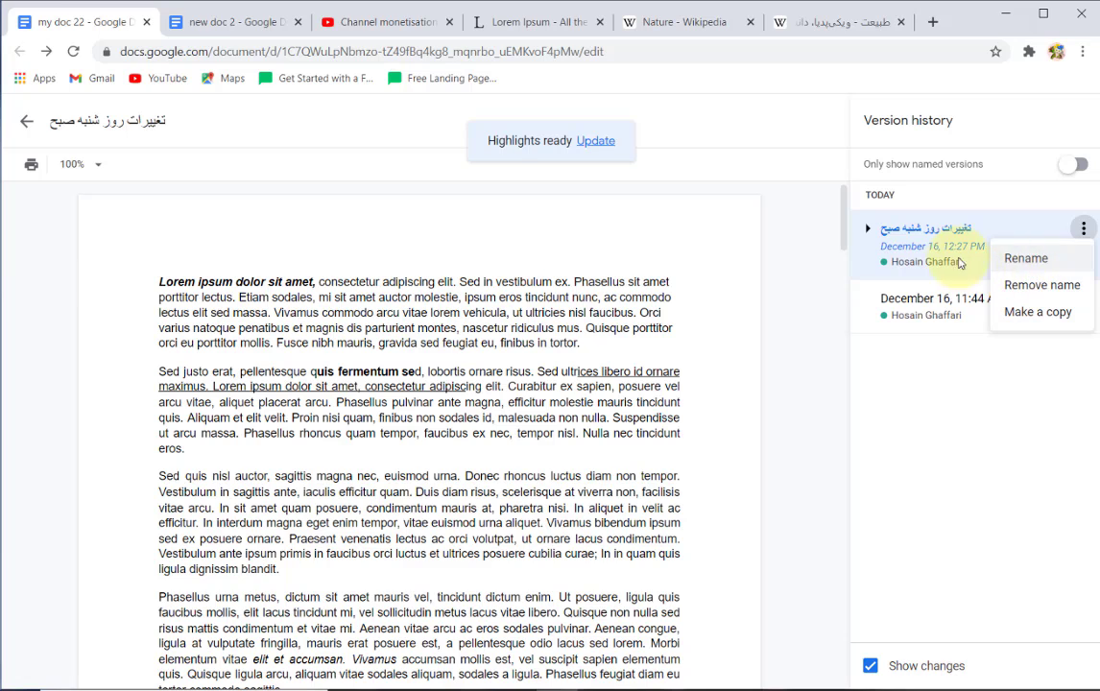
pyautogui.click(886, 231)
pyautogui.press('Return')
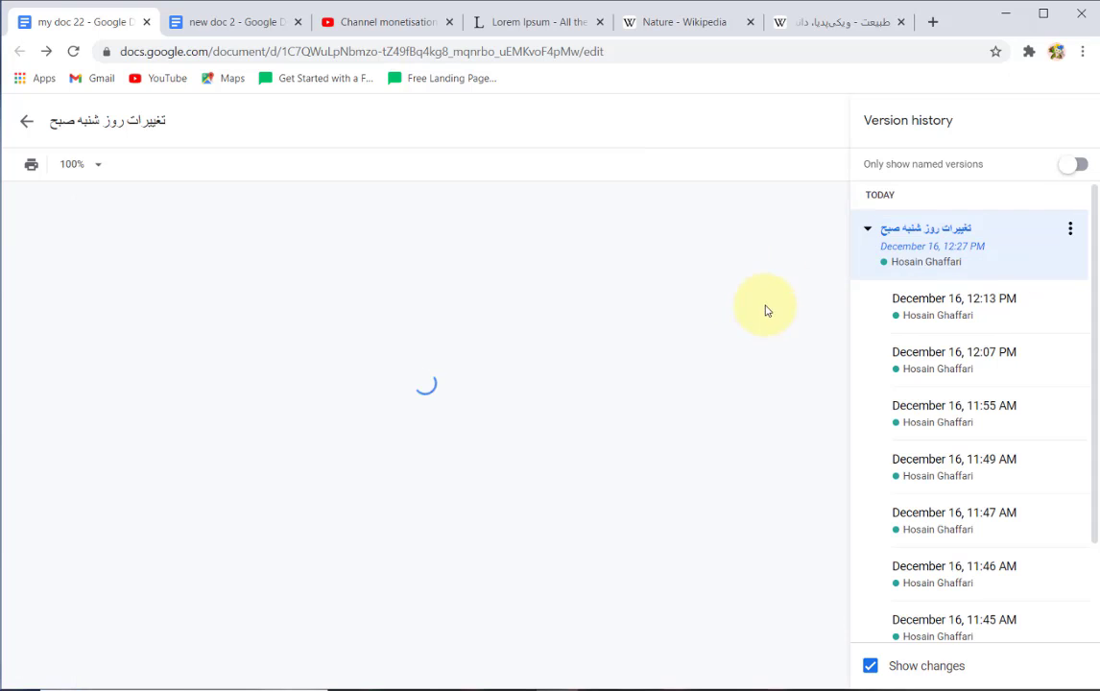
pyautogui.scroll(-2, 979, 366)
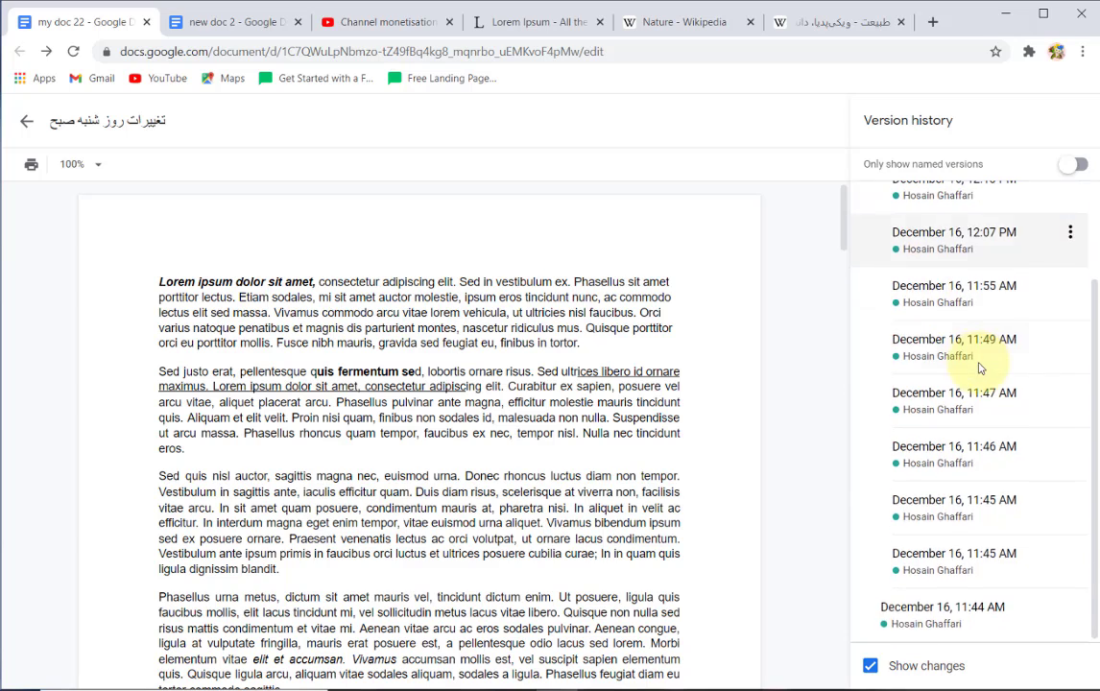
# Review the contents of the December 16, 12:07 PM version in the version history and restore the document to it
pyautogui.scroll(2, 911, 395)
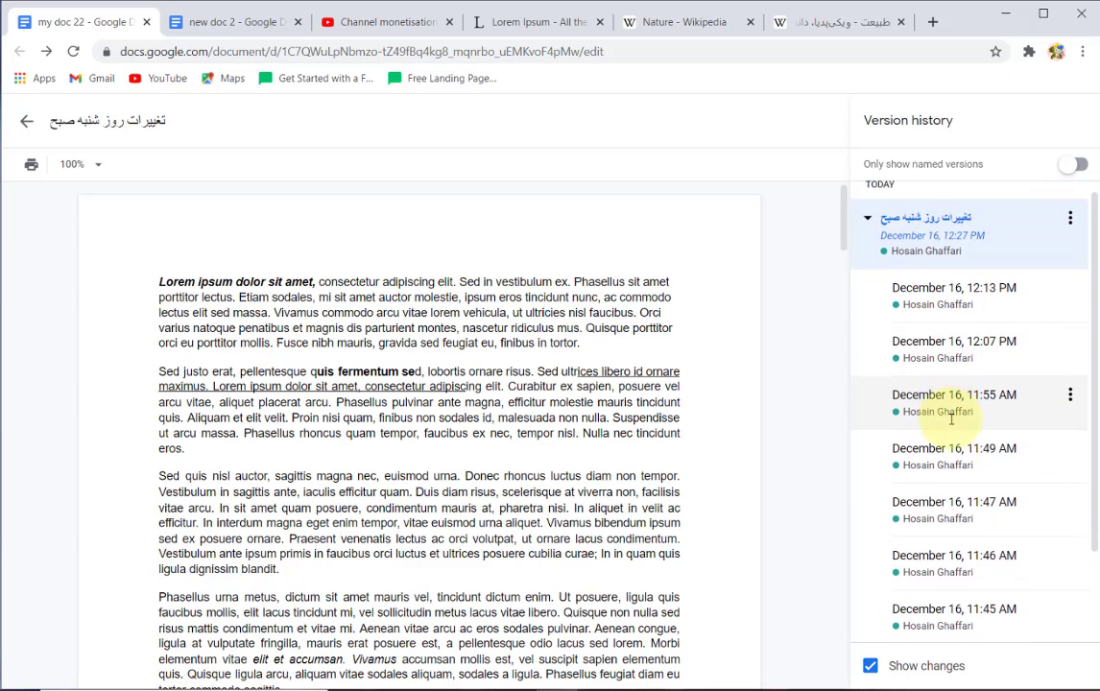
pyautogui.scroll(-3, 951, 408)
pyautogui.scroll(3, 948, 403)
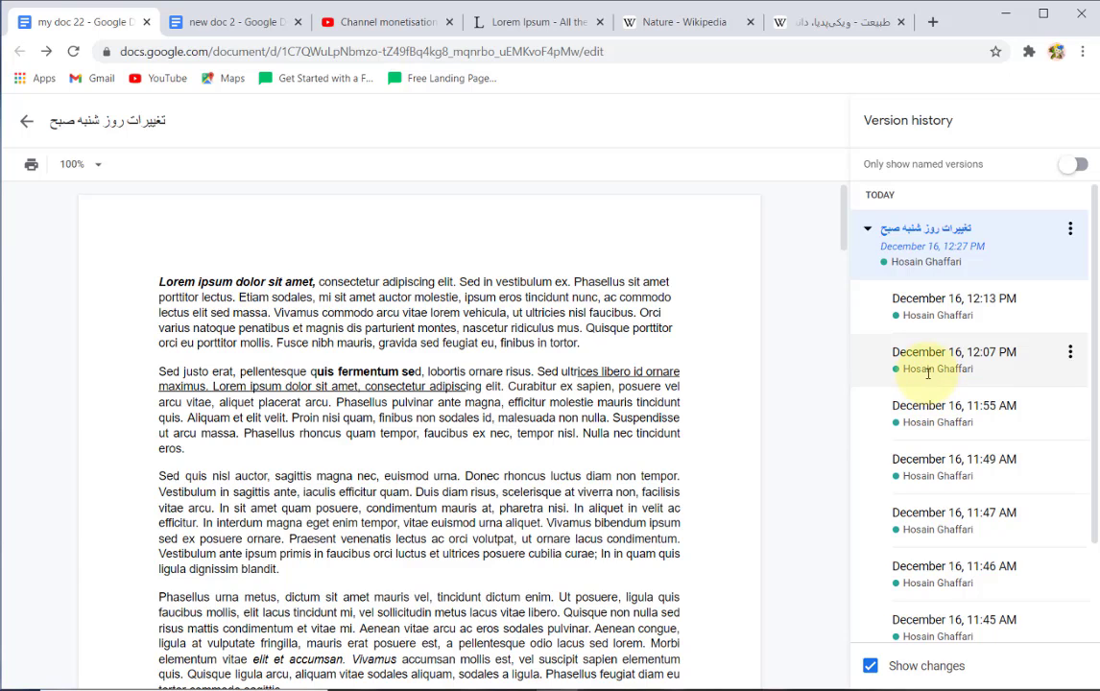
pyautogui.click(1060, 353)
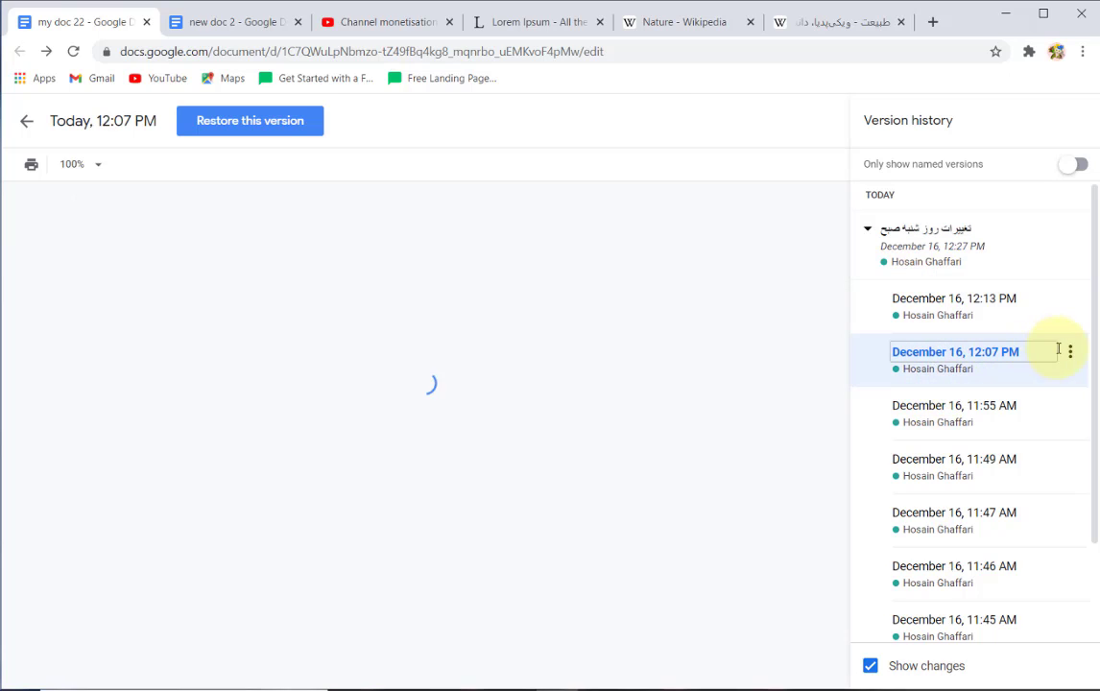
pyautogui.click(1069, 353)
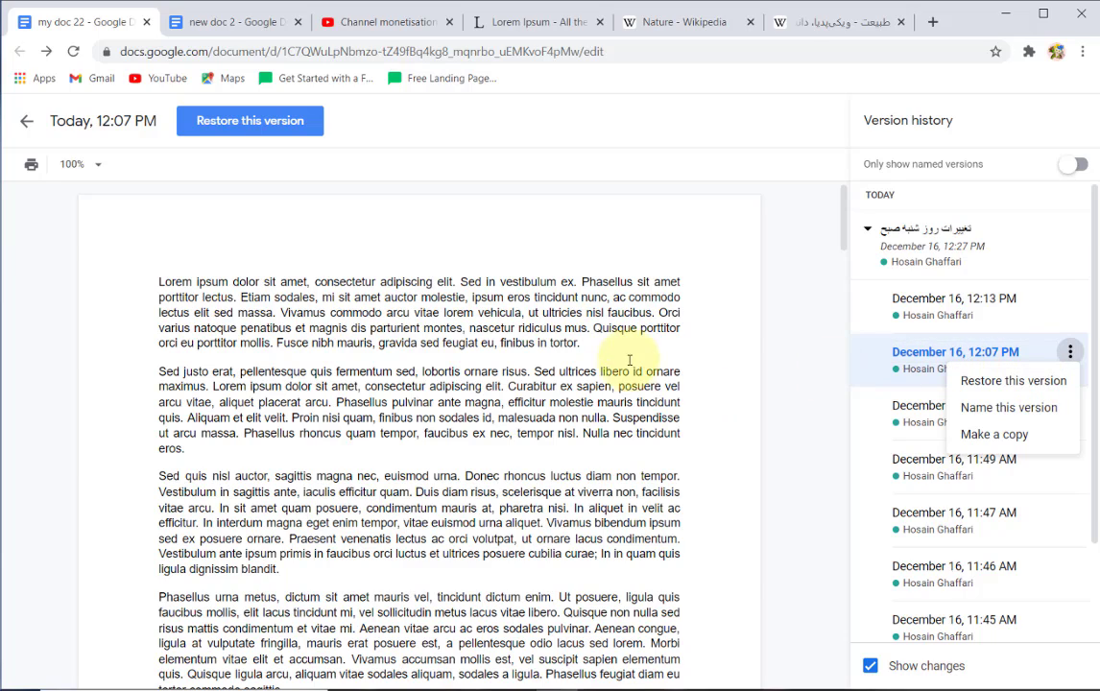
pyautogui.scroll(-5, 599, 382)
pyautogui.scroll(3, 598, 381)
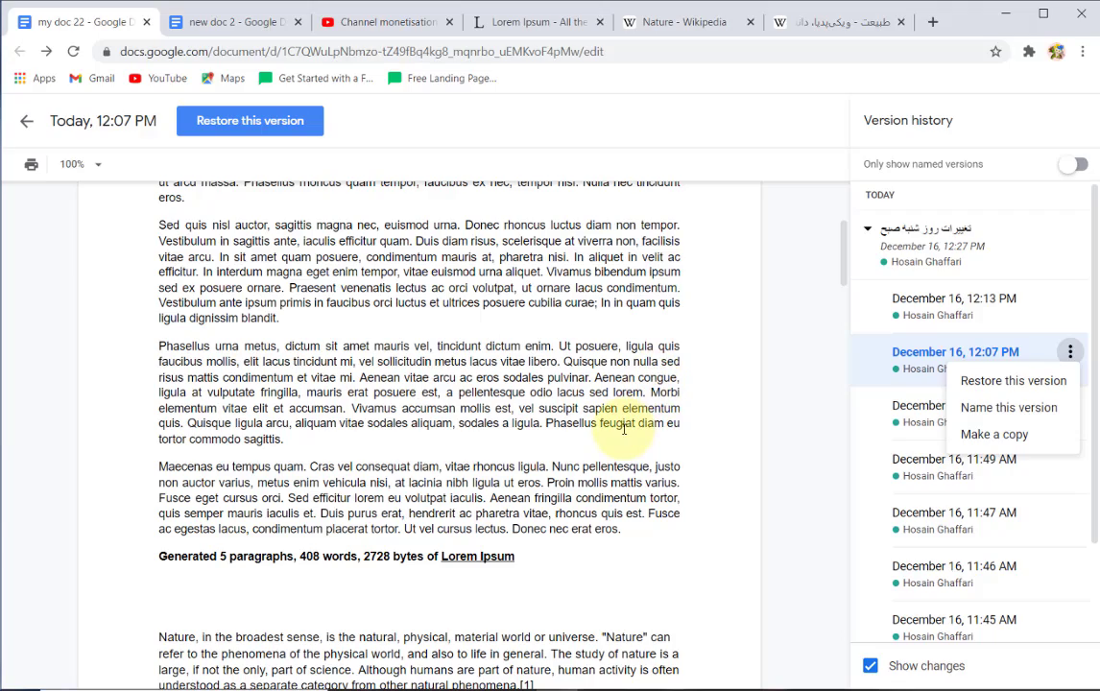
pyautogui.scroll(-8, 624, 430)
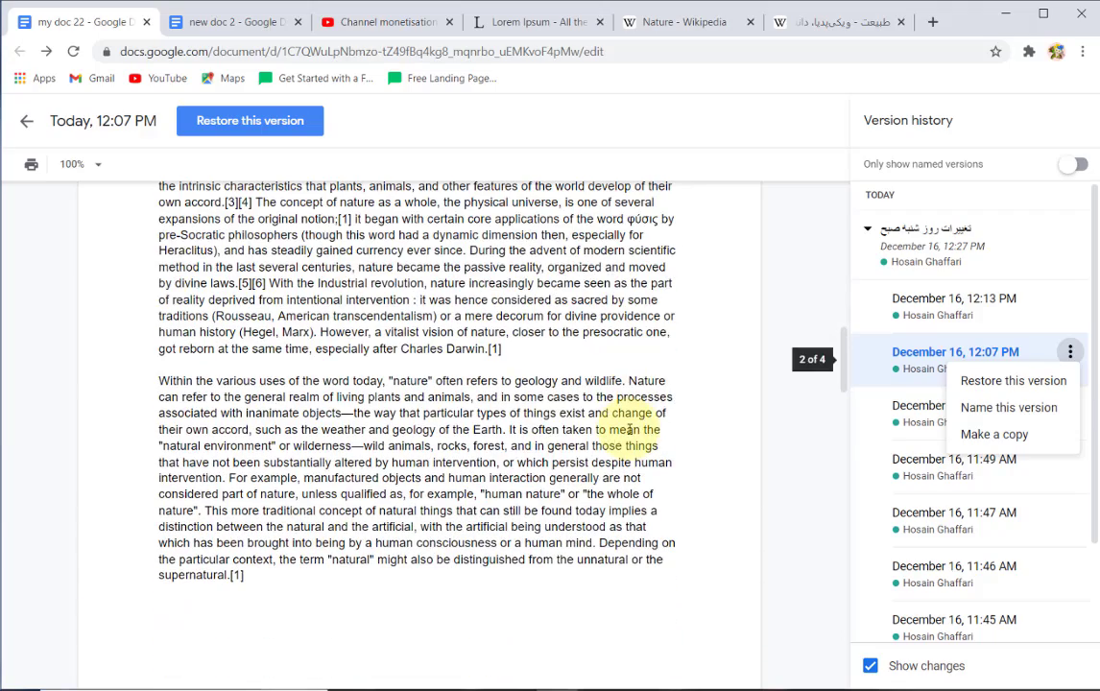
pyautogui.click(1020, 393)
pyautogui.click(712, 438)
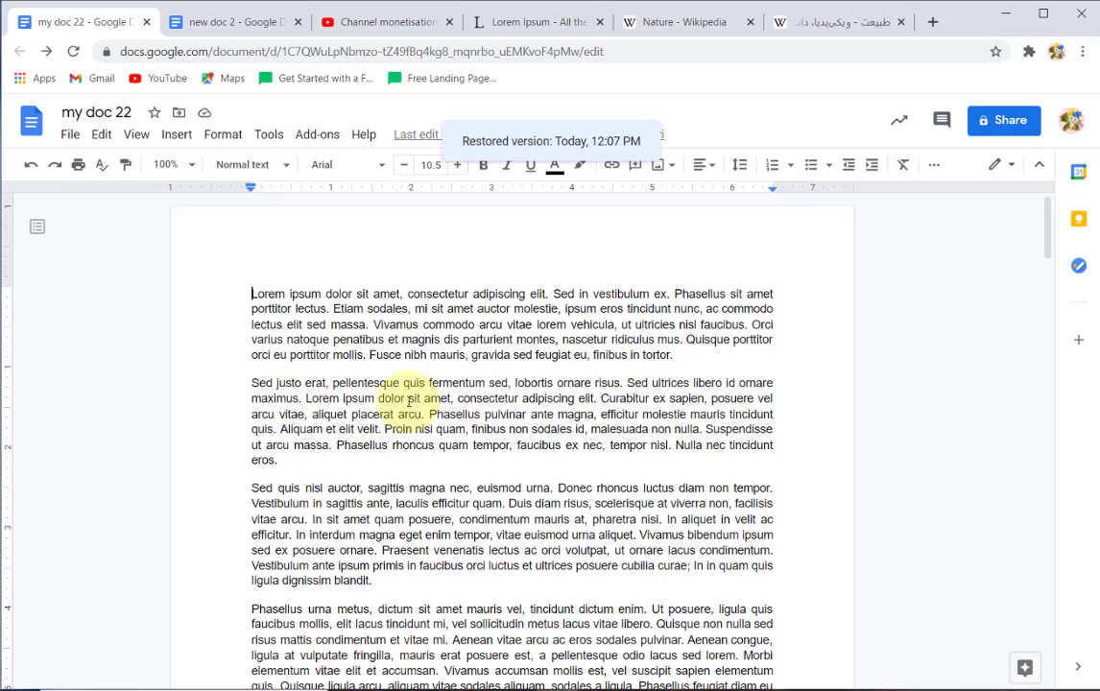
pyautogui.moveTo(327, 384); pyautogui.dragTo(475, 384)
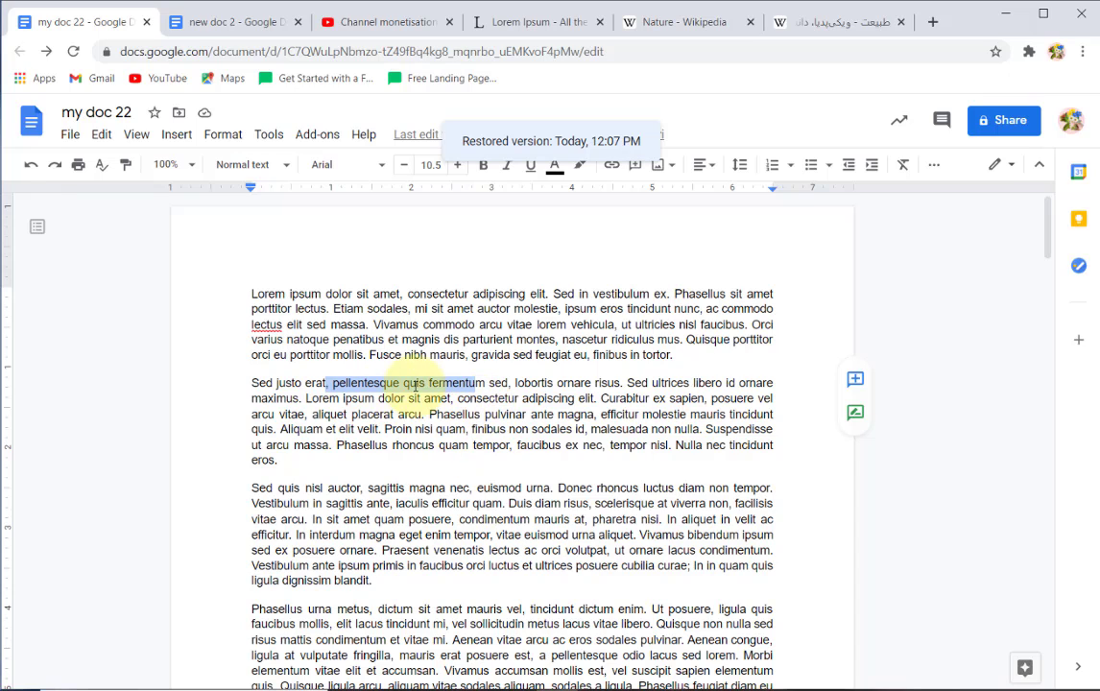
# Examine the move destinations for the document in My Drive and its Classroom folder, closing the dialog without moving the file
pyautogui.click(70, 134)
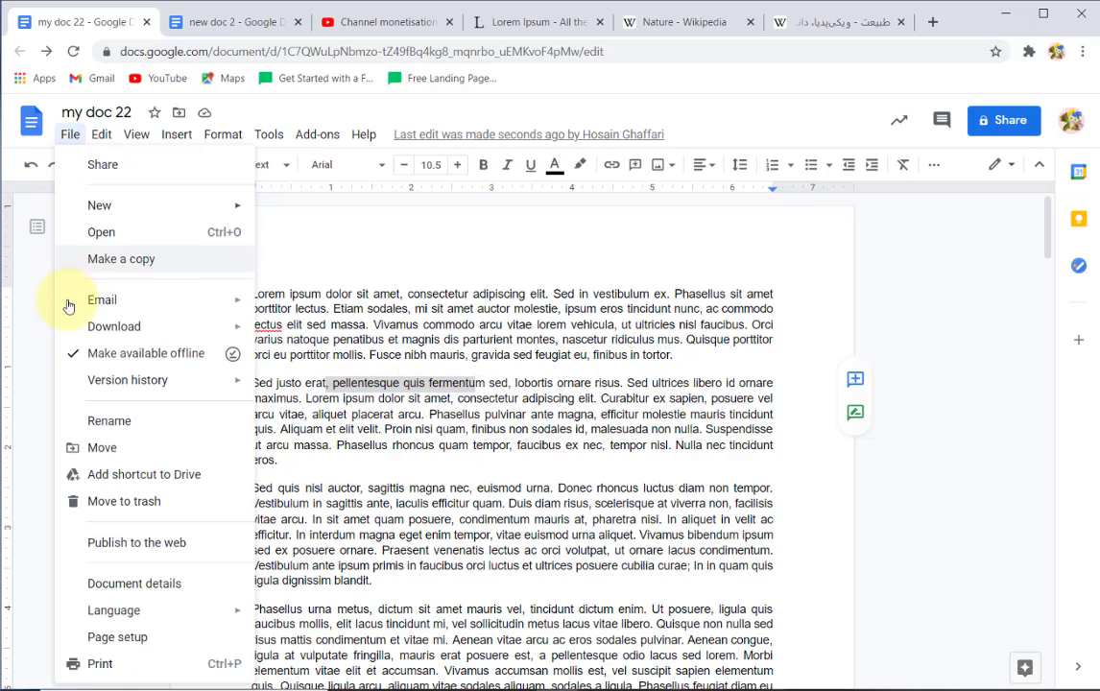
pyautogui.click(124, 448)
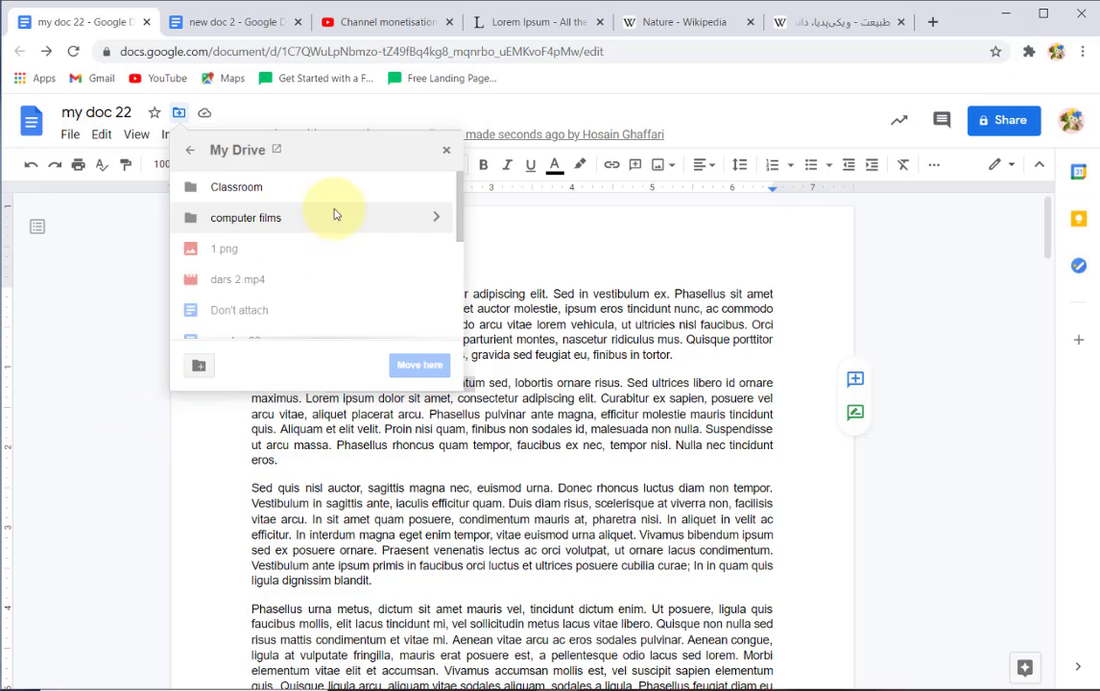
pyautogui.scroll(-5, 313, 259)
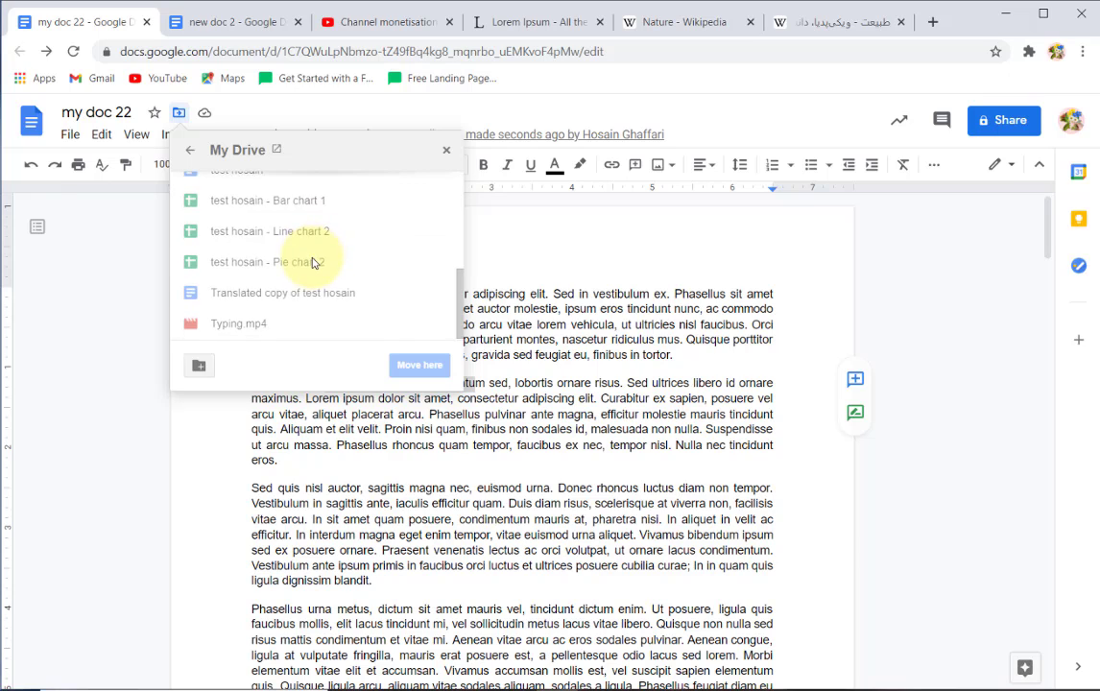
pyautogui.scroll(5, 313, 260)
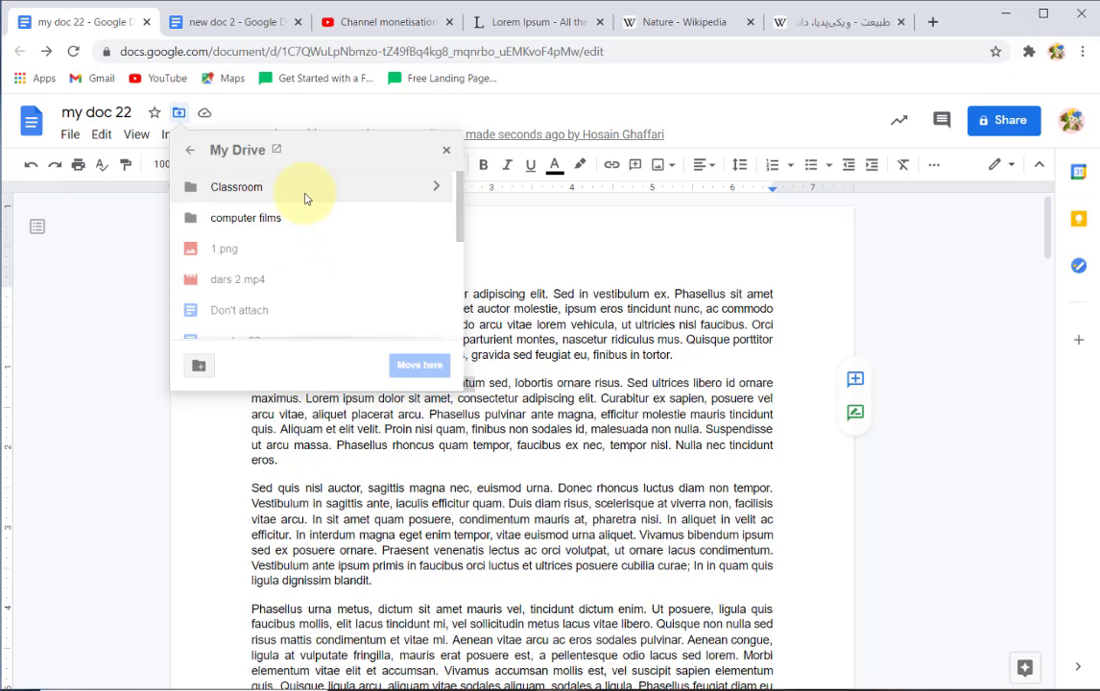
pyautogui.doubleClick(306, 195)
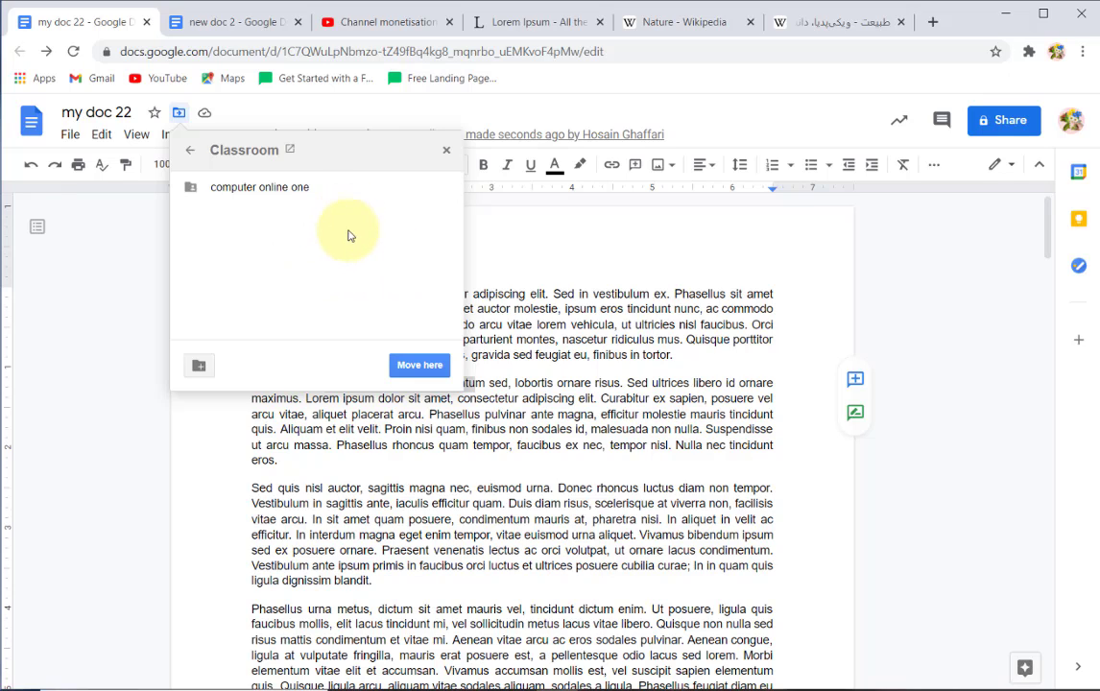
pyautogui.click(447, 153)
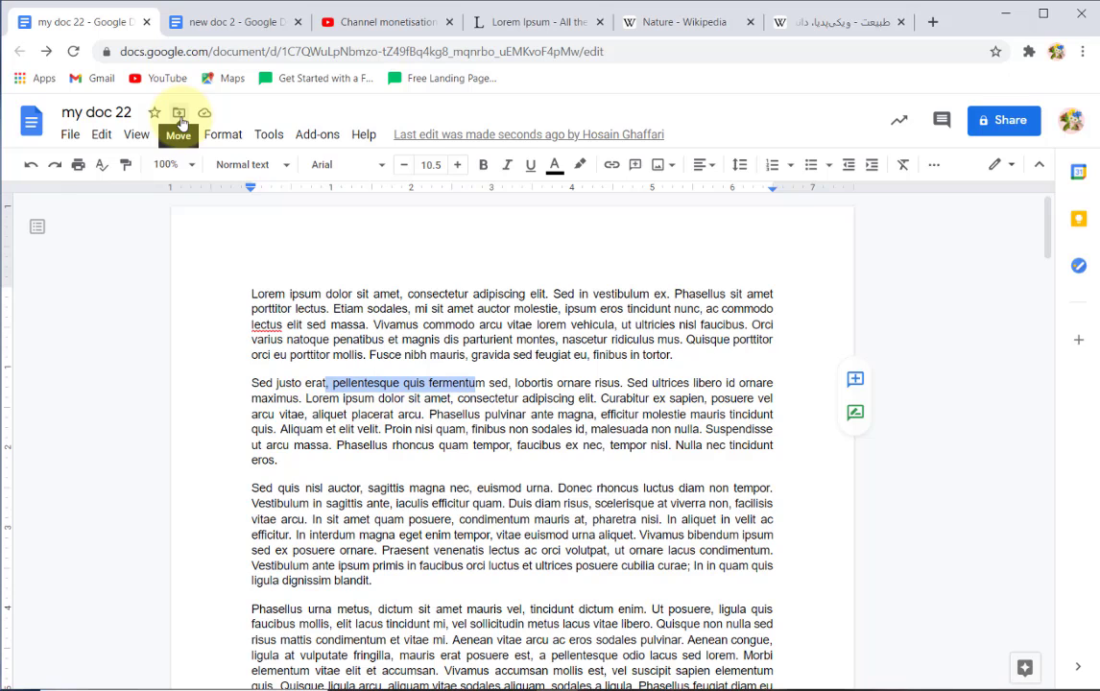
# View the locations for adding a Drive shortcut to the document, browsing My Drive and Classroom, and leave without adding one
pyautogui.click(70, 134)
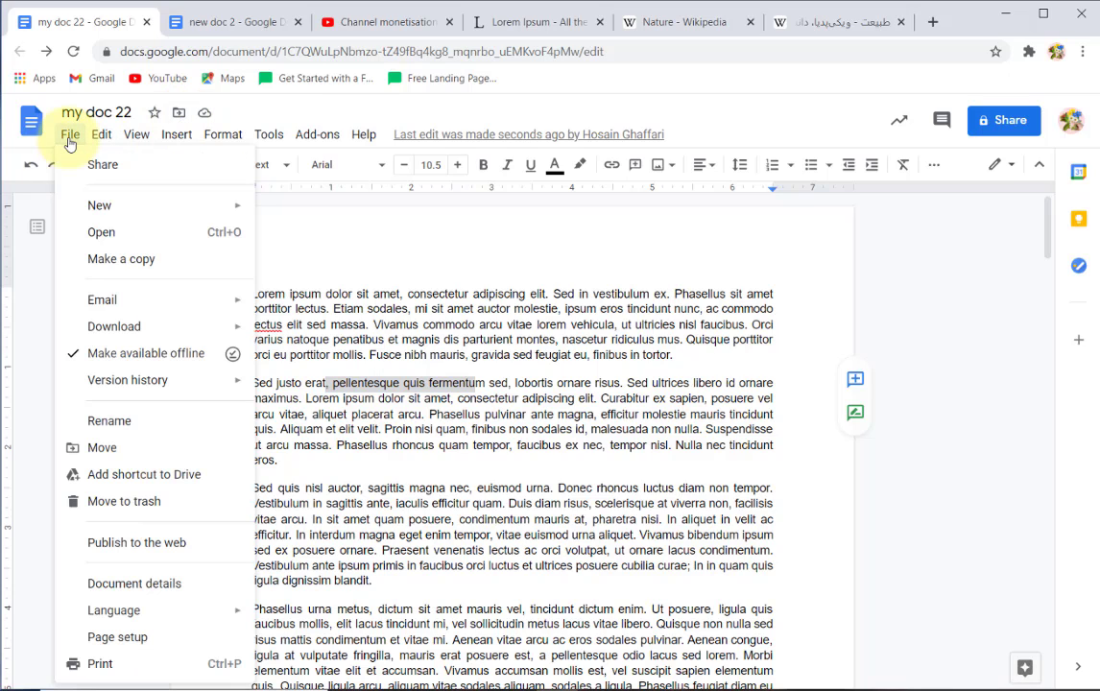
pyautogui.click(150, 485)
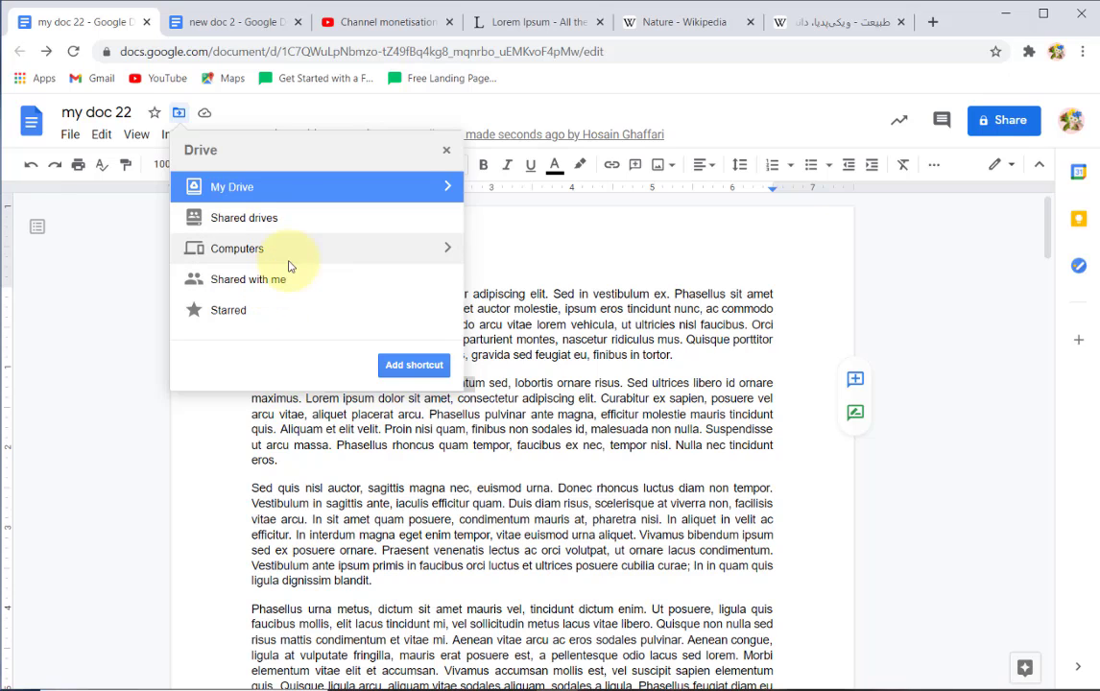
pyautogui.doubleClick(289, 192)
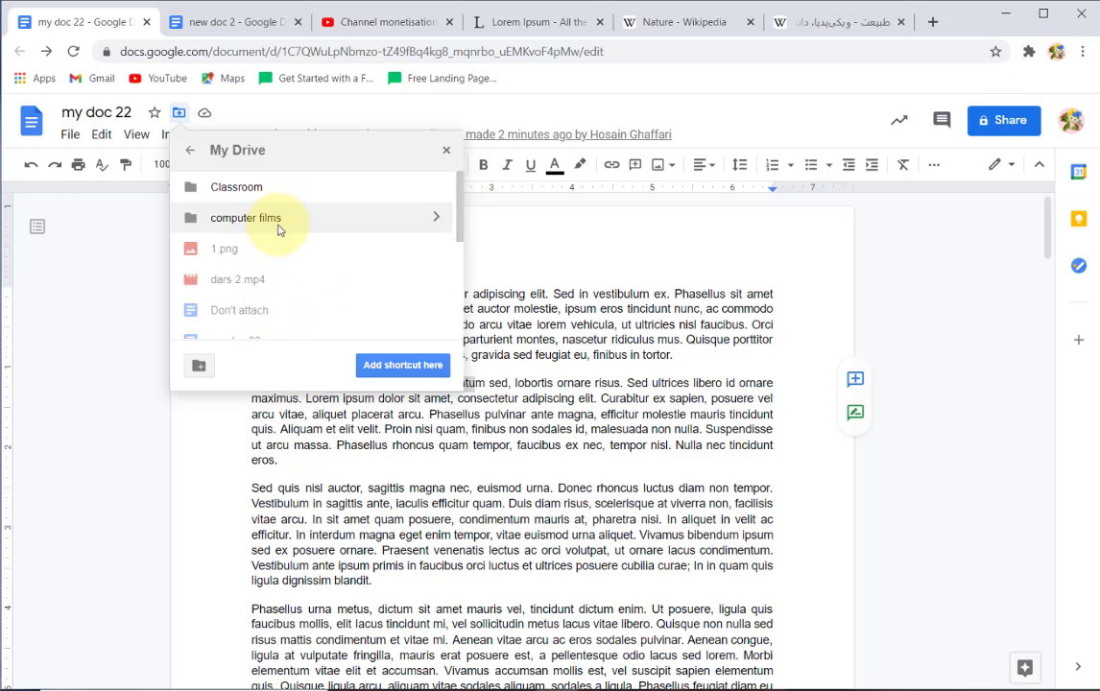
pyautogui.doubleClick(277, 194)
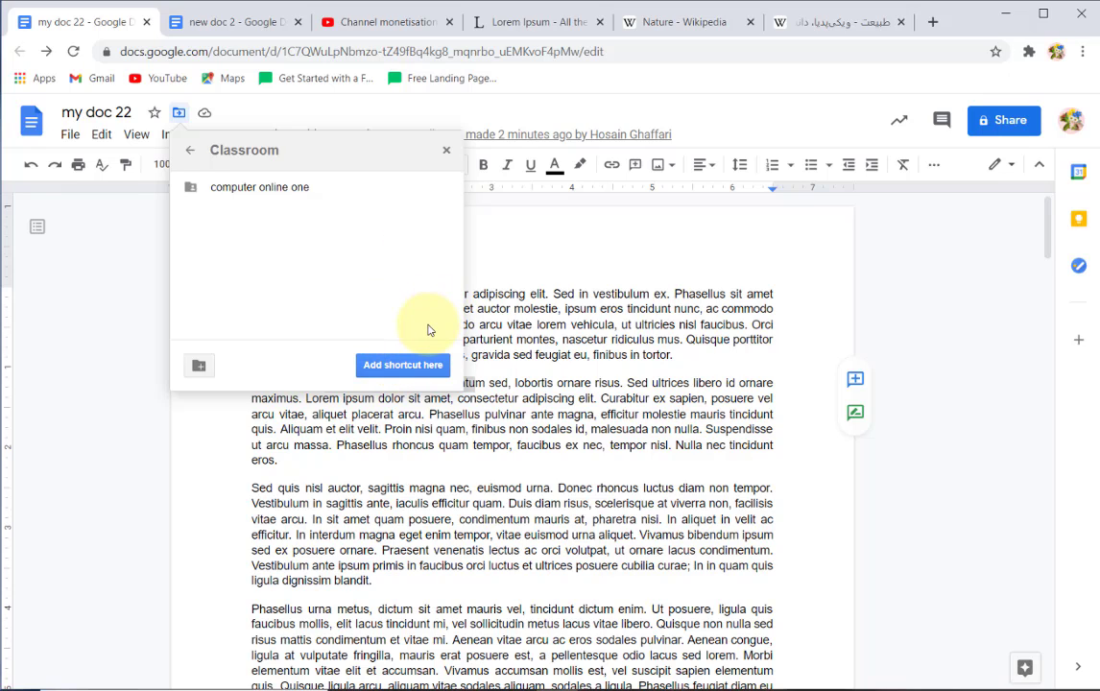
pyautogui.click(445, 156)
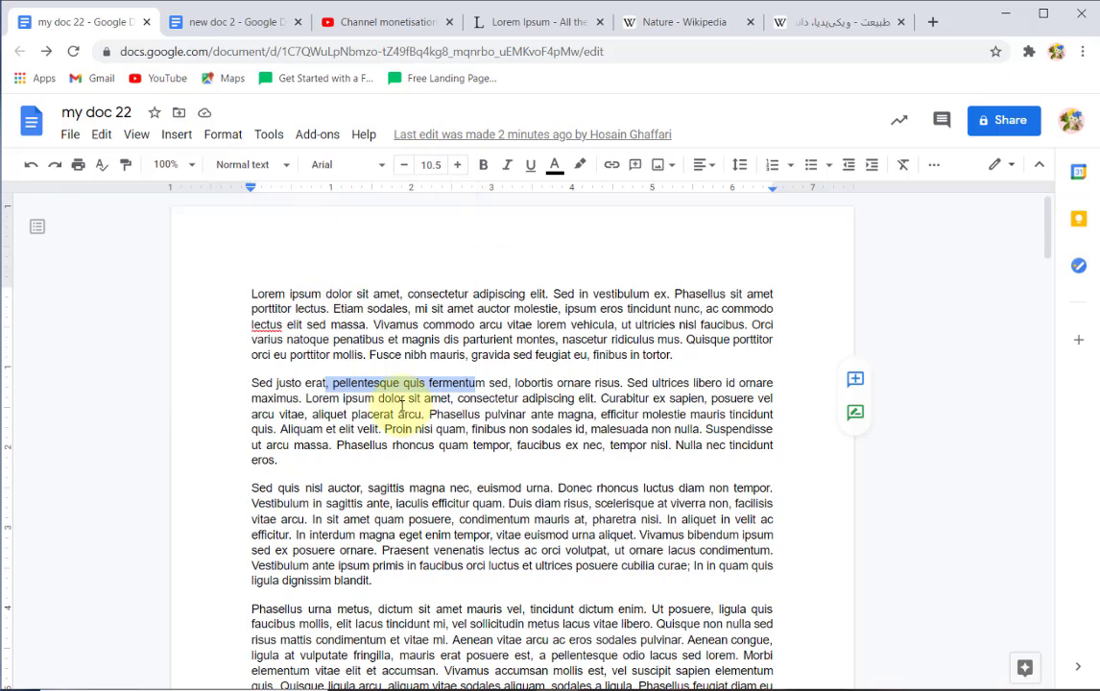
pyautogui.click(447, 340)
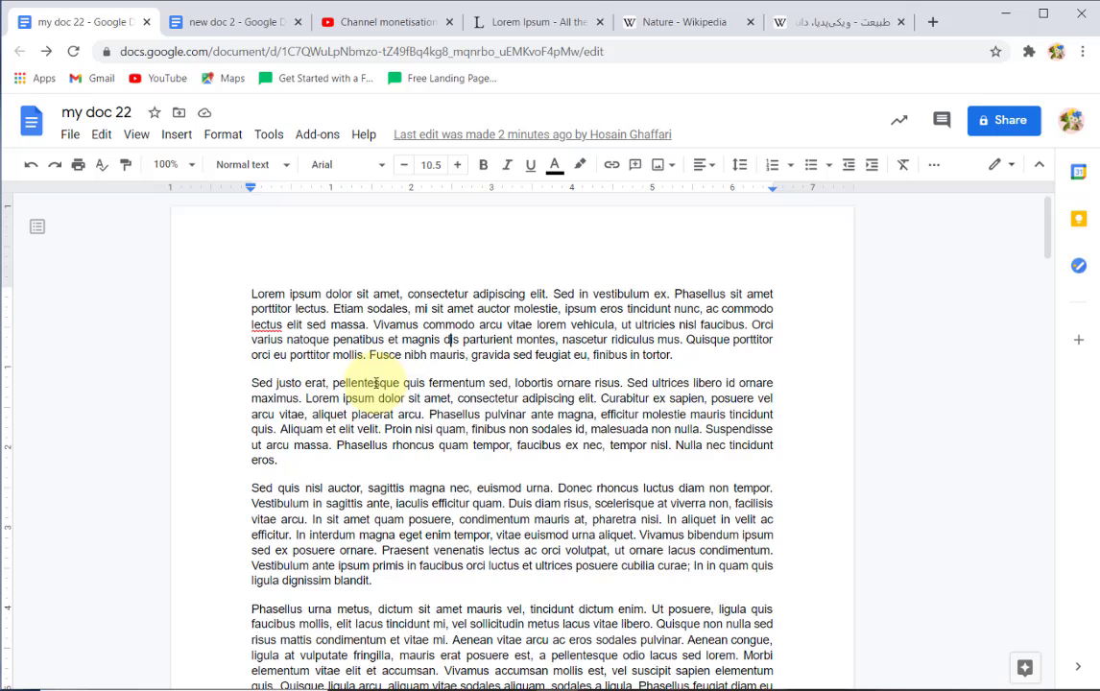
# Move "my doc 22" to the trash and take it back out
pyautogui.click(82, 137)
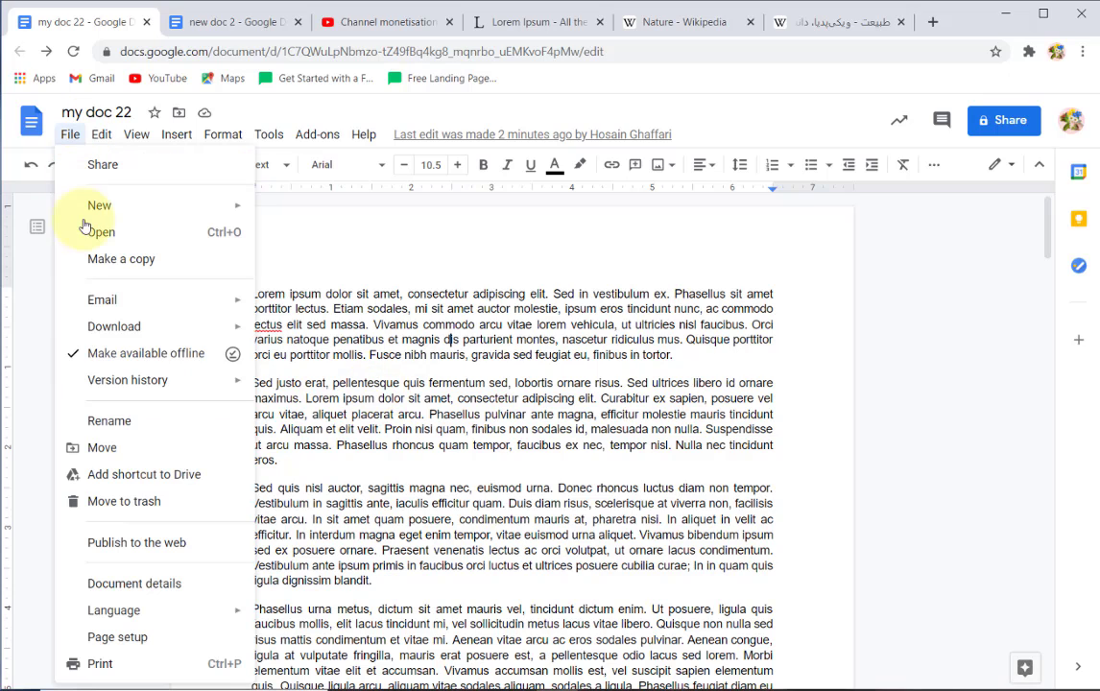
pyautogui.click(137, 505)
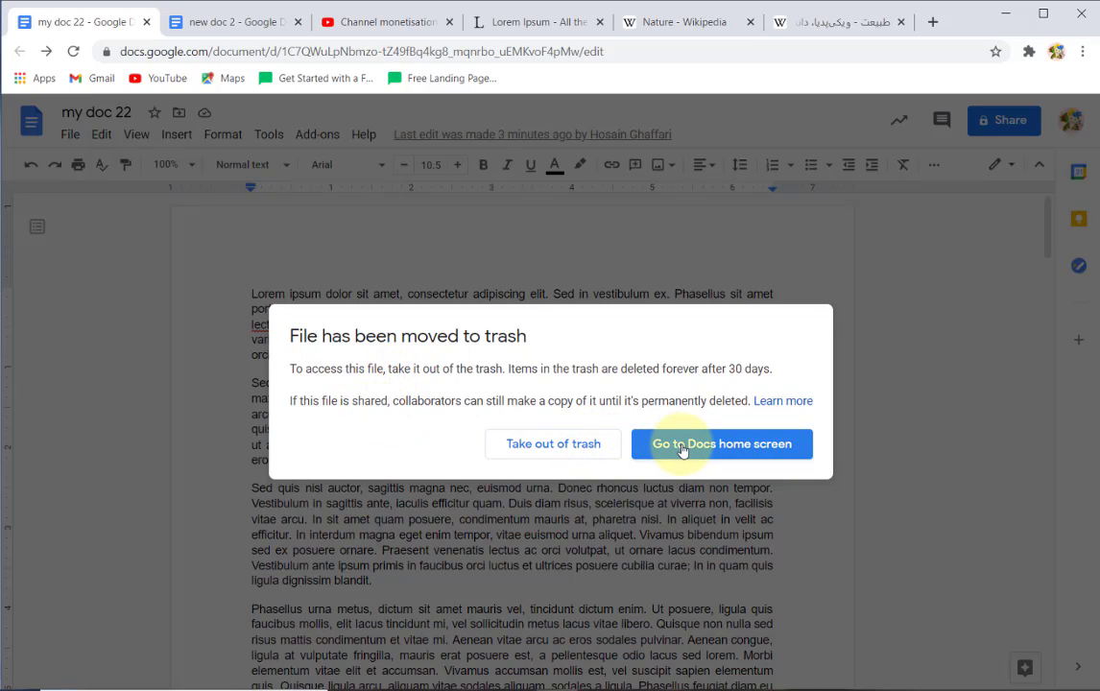
pyautogui.click(587, 455)
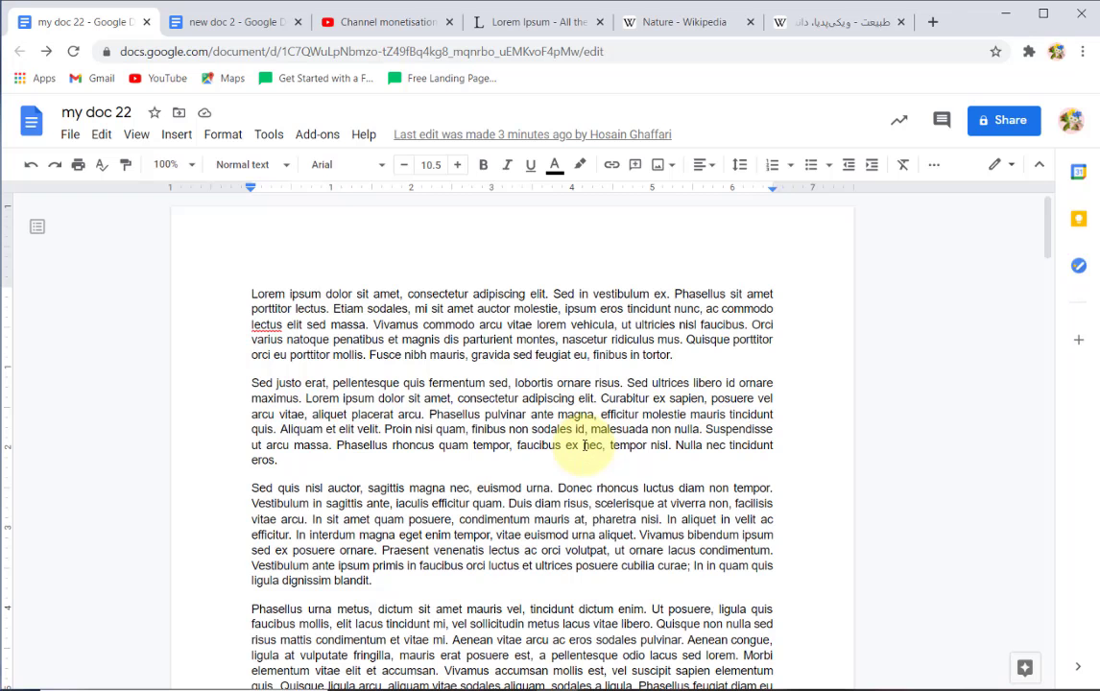
# View the options for publishing the document to the web and close them without publishing
pyautogui.click(71, 134)
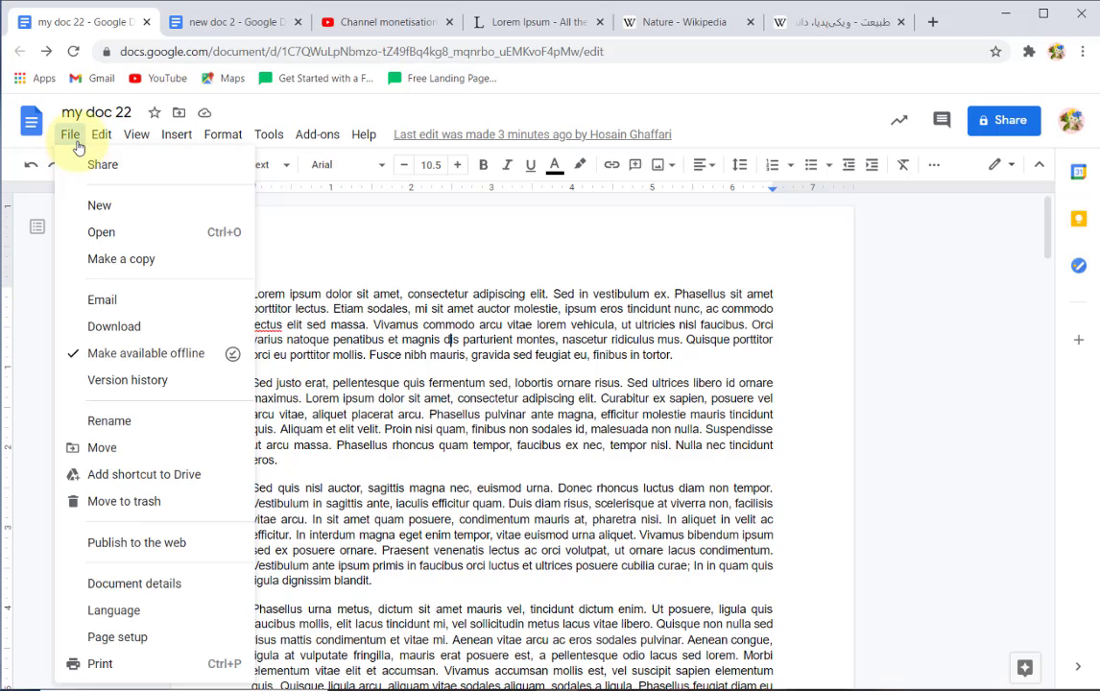
pyautogui.click(143, 551)
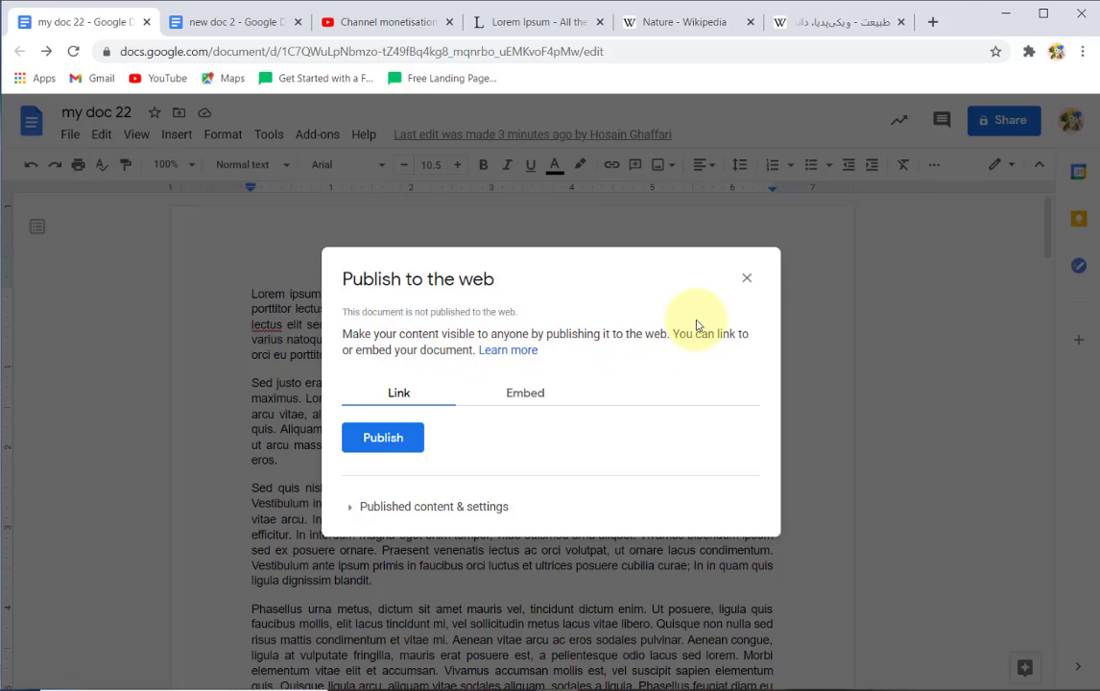
pyautogui.click(748, 279)
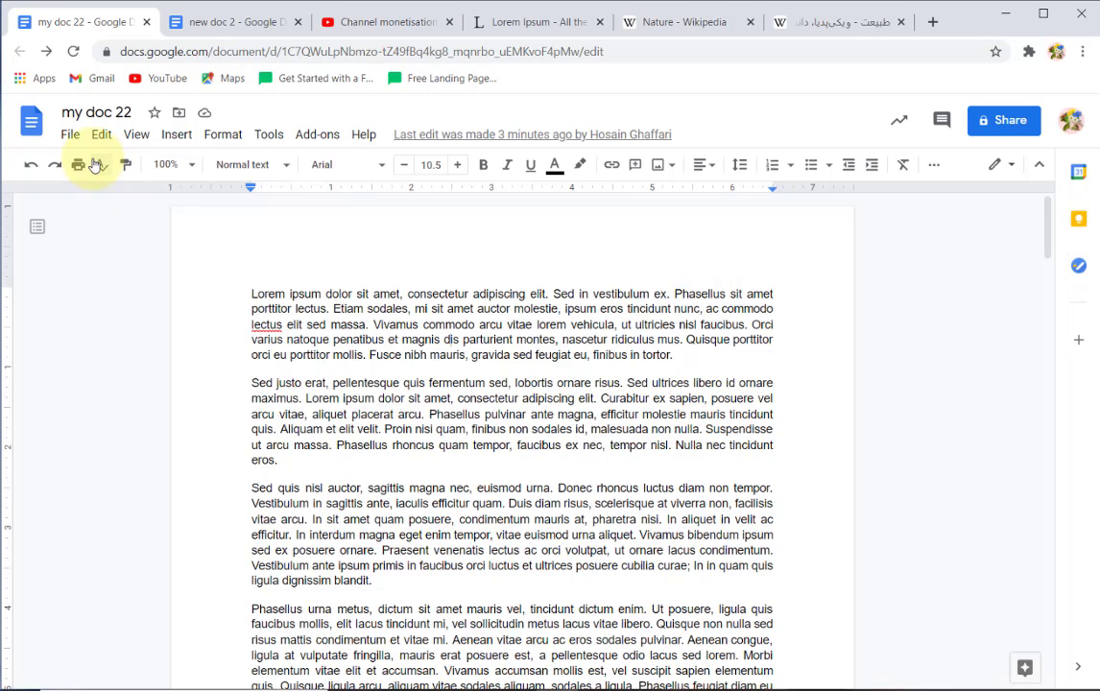
# Examine the document details of "my doc 22" and close them
pyautogui.click(75, 144)
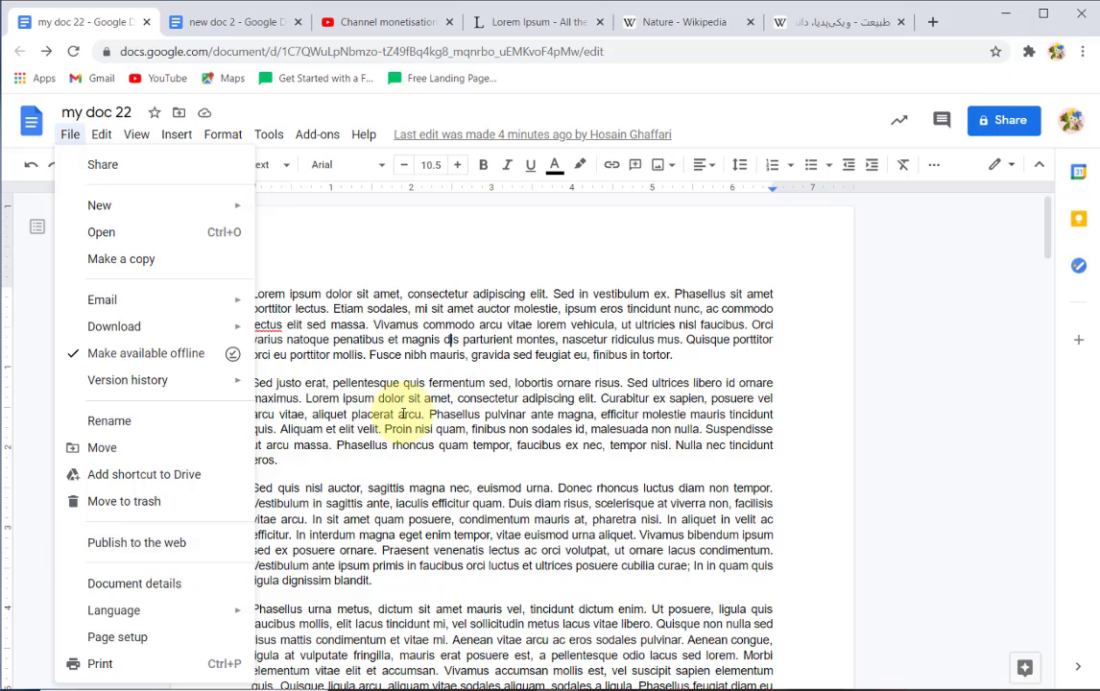
pyautogui.click(177, 591)
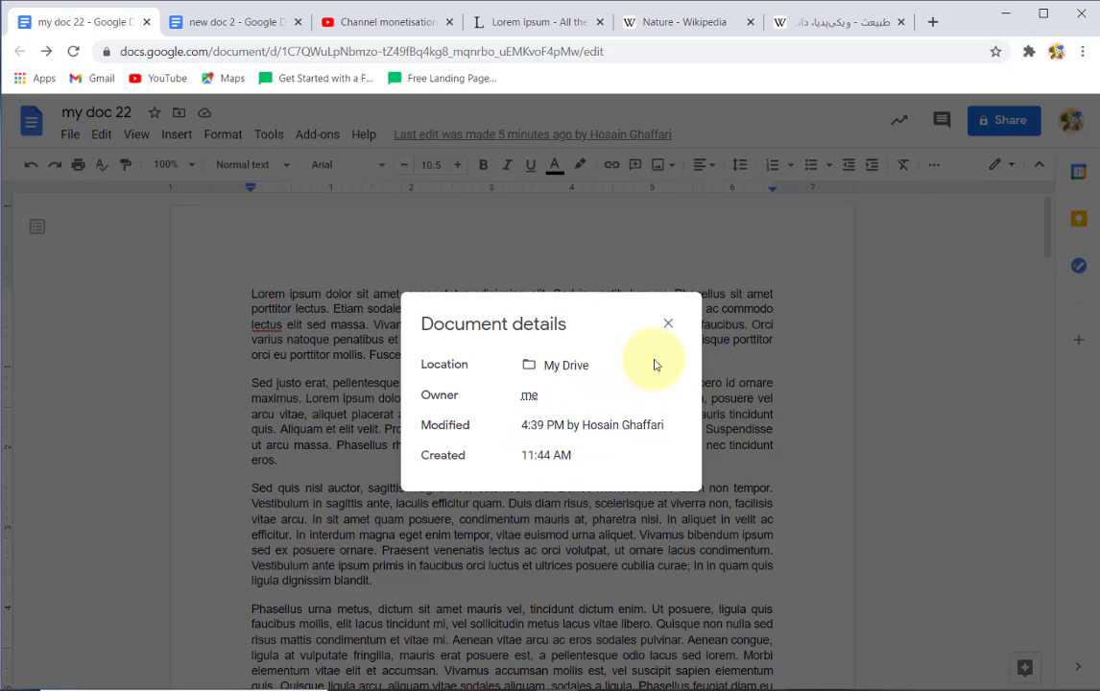
pyautogui.click(670, 325)
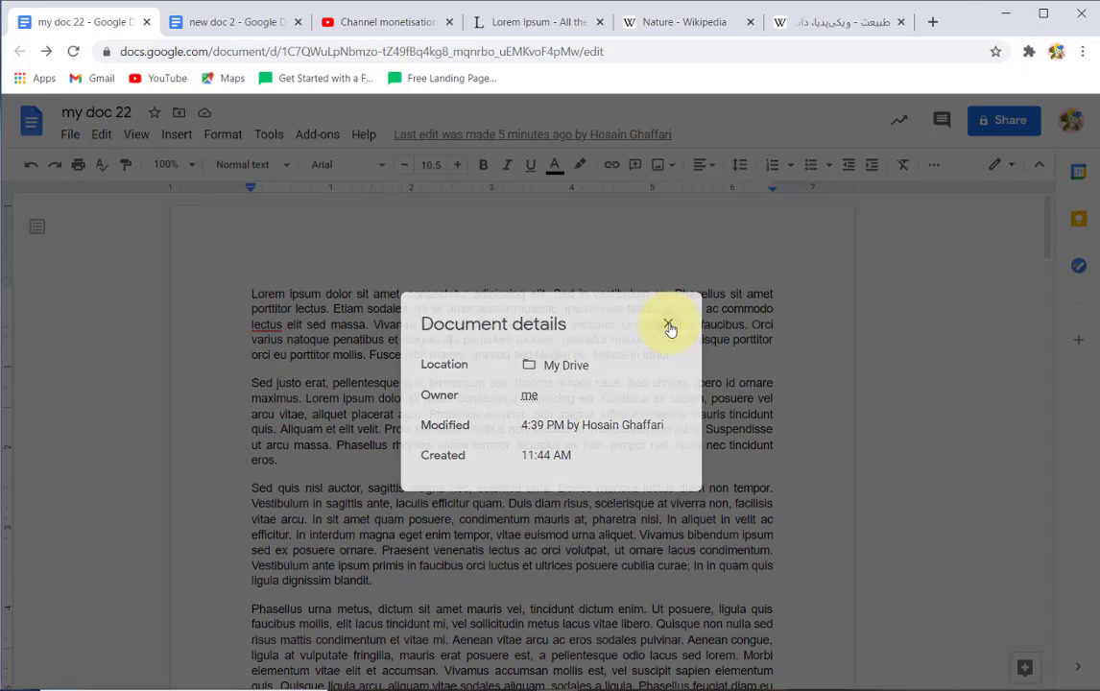
# Browse the list of languages available for the document
pyautogui.click(72, 135)
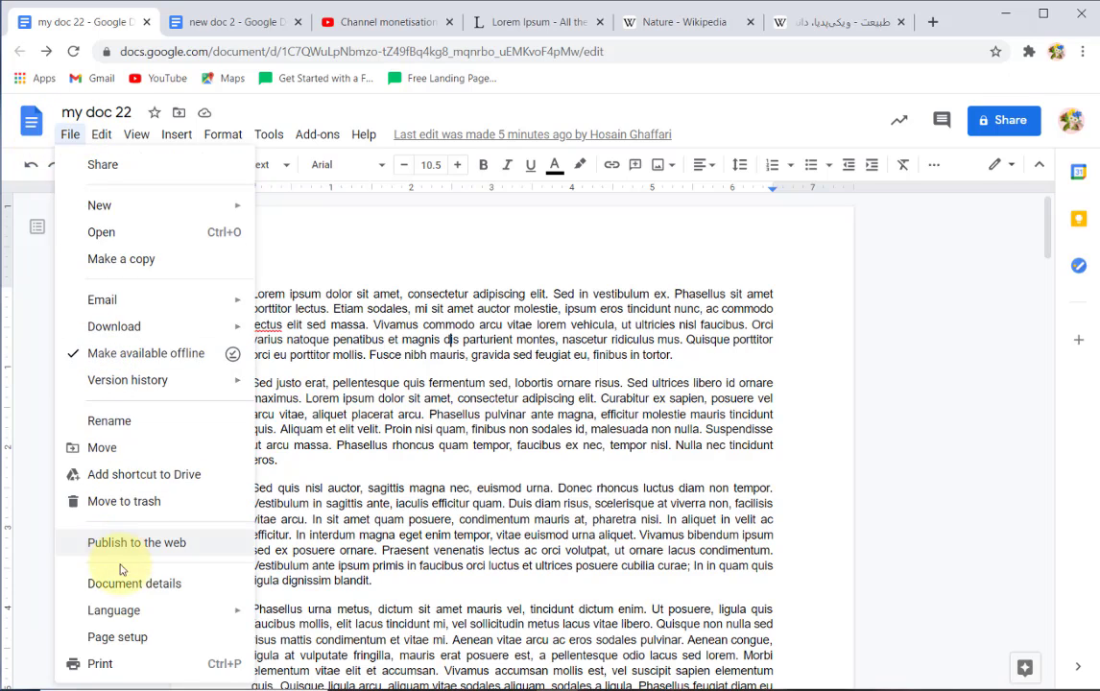
pyautogui.moveTo(156, 613)
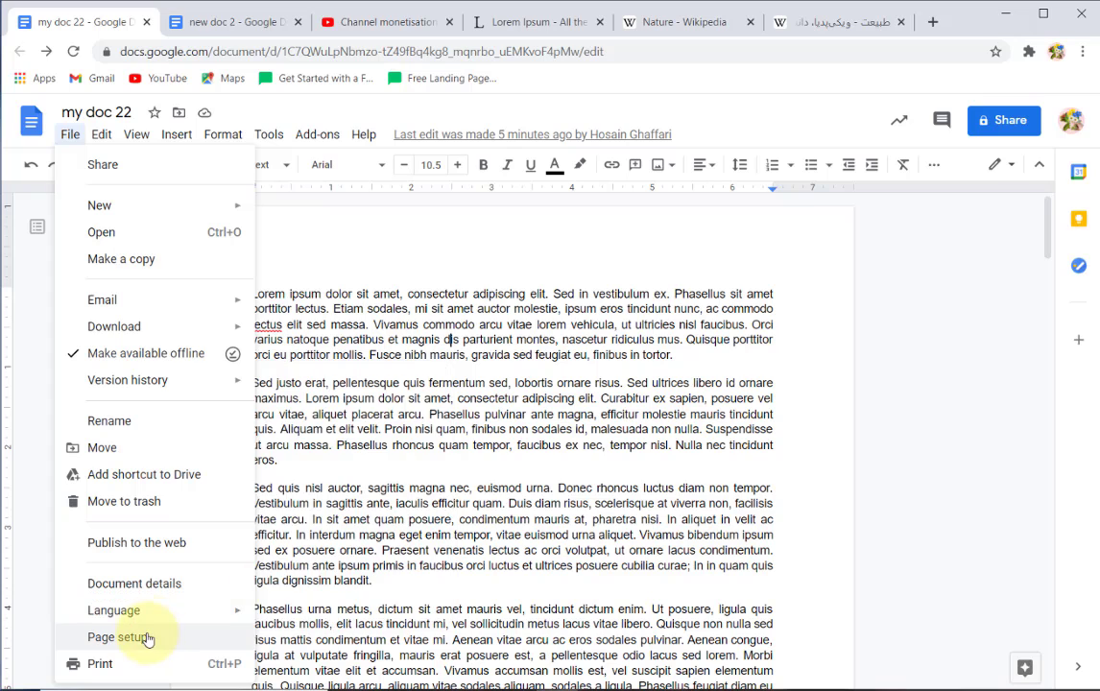
pyautogui.scroll(-3, 348, 502)
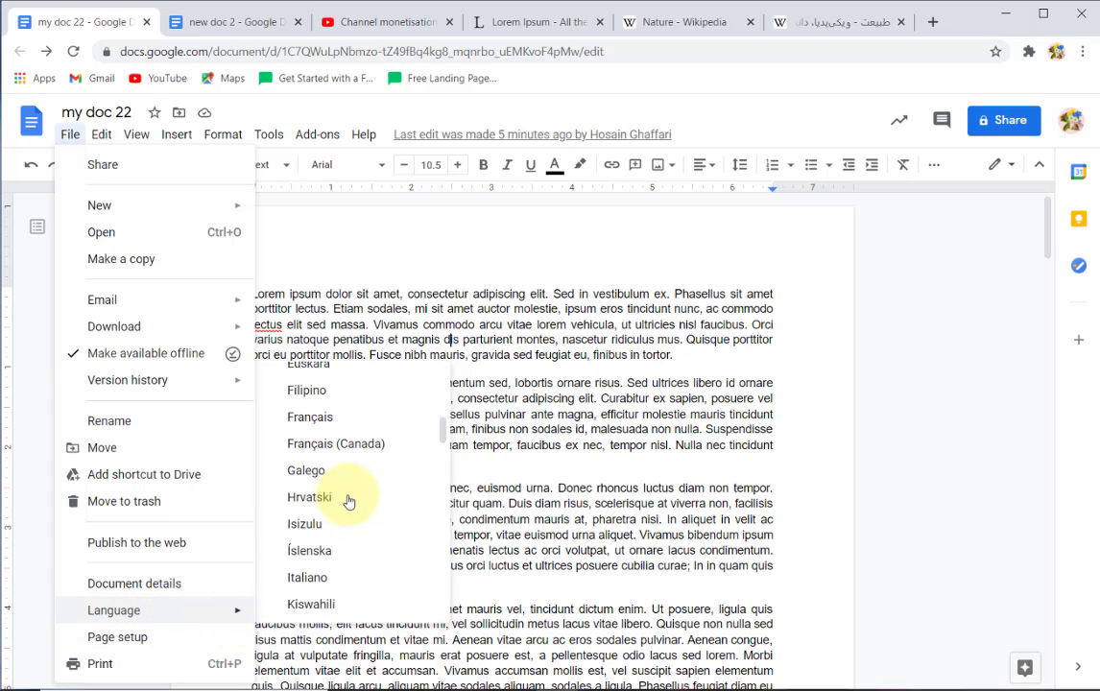
pyautogui.scroll(-15, 348, 505)
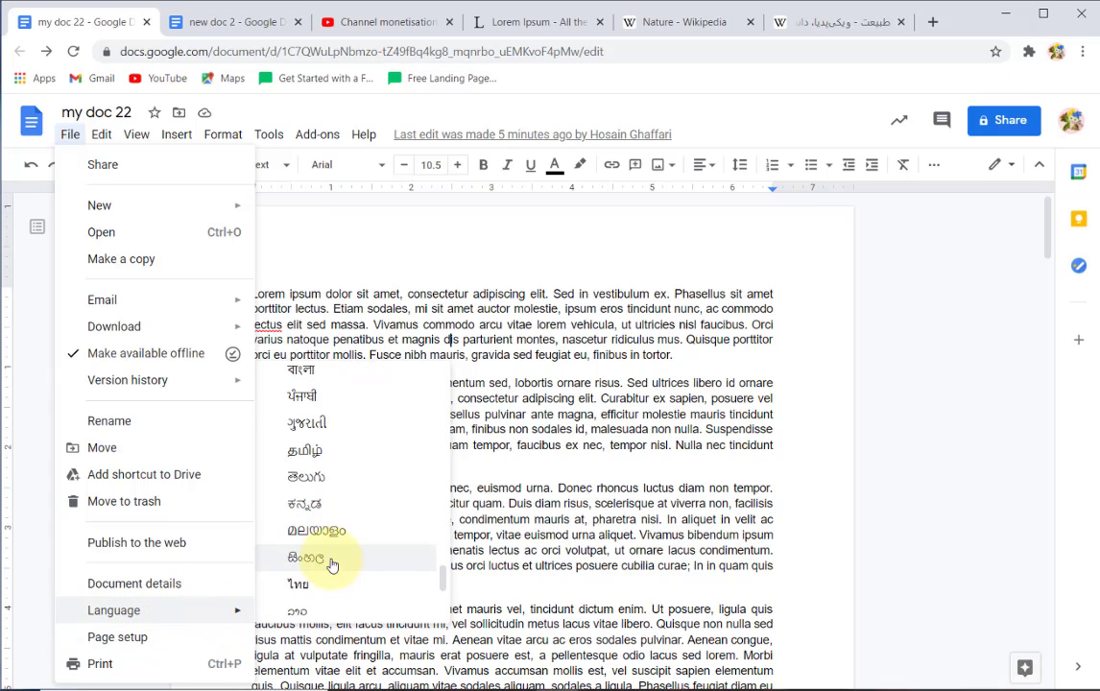
pyautogui.scroll(-3, 329, 581)
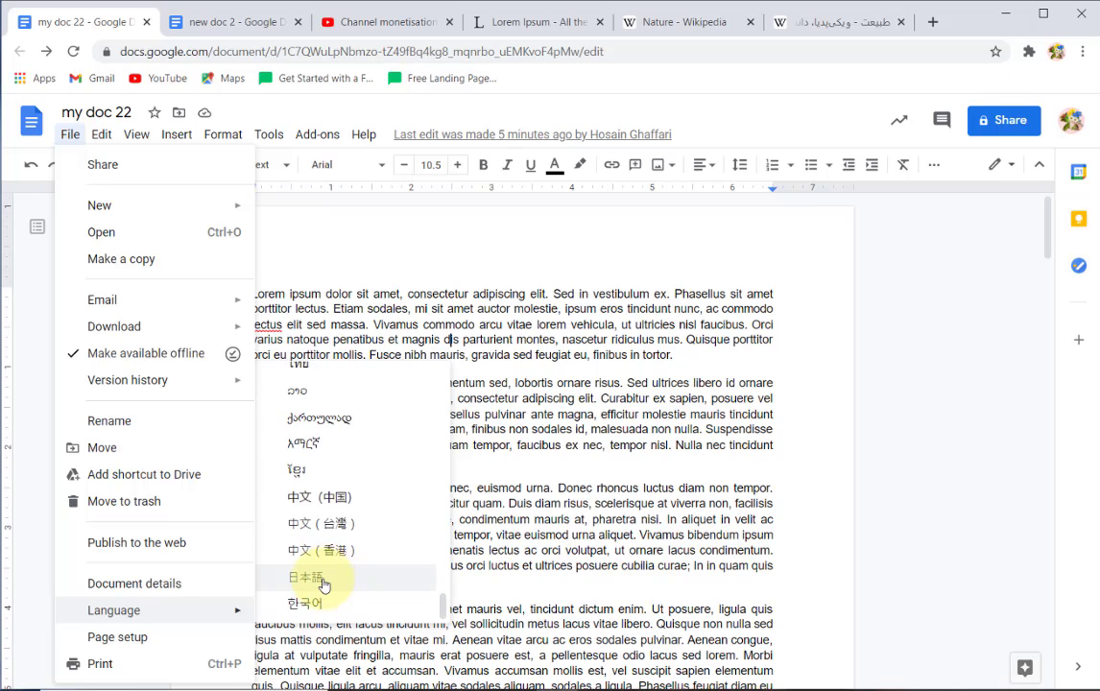
pyautogui.scroll(5, 323, 585)
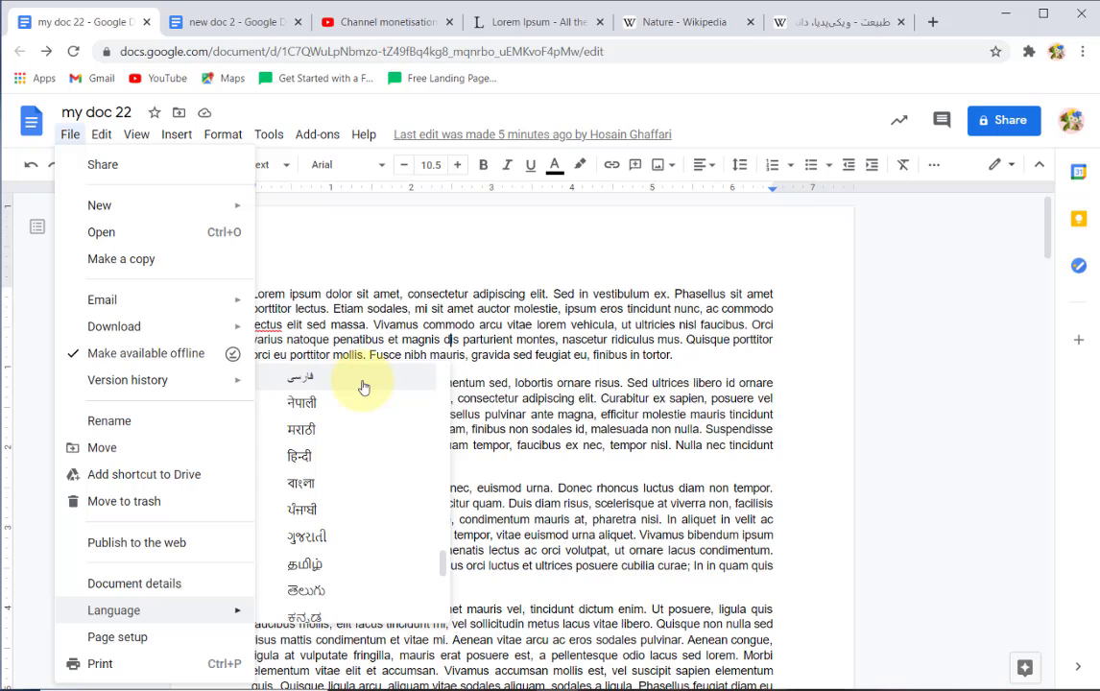
pyautogui.scroll(3, 331, 455)
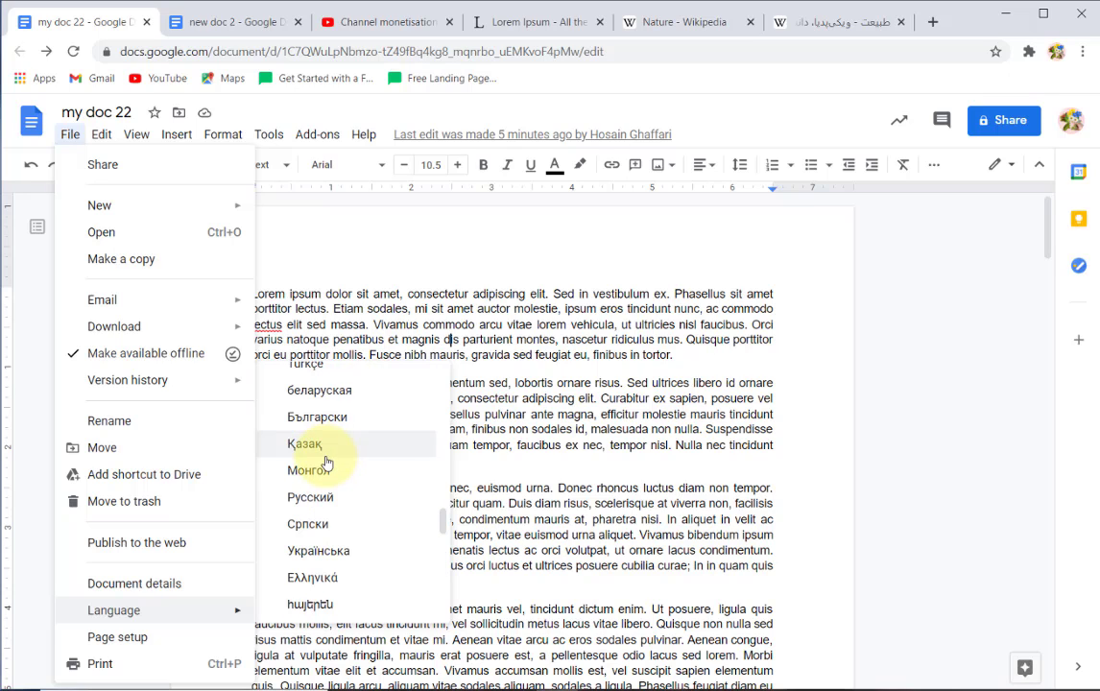
pyautogui.scroll(8, 326, 461)
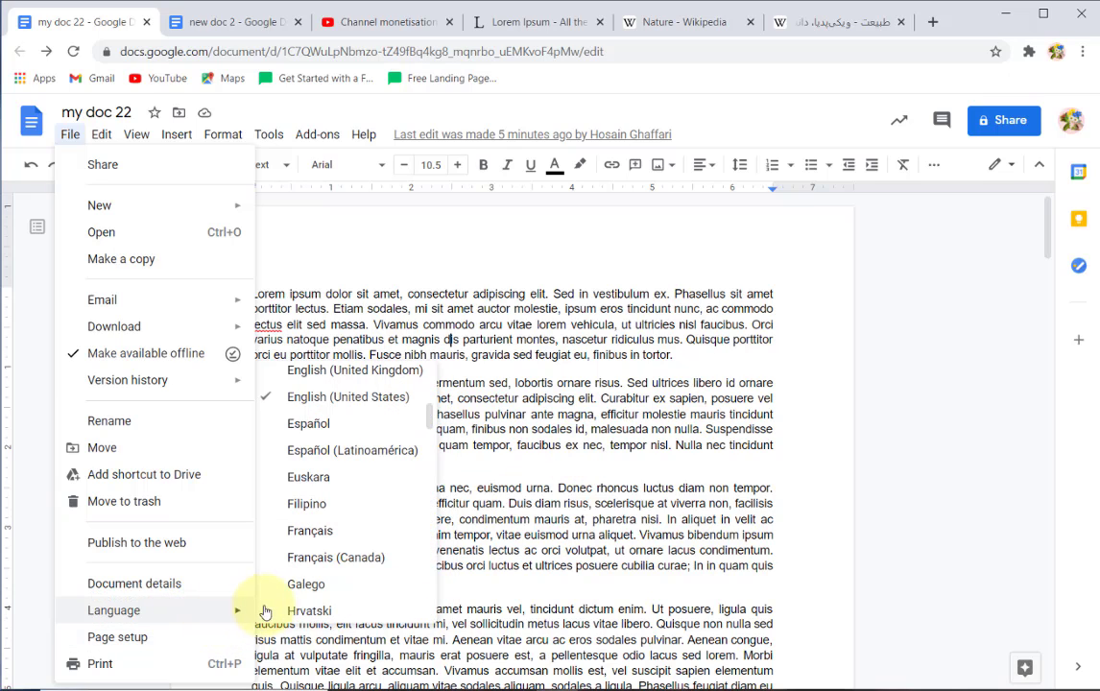
pyautogui.scroll(3, 356, 437)
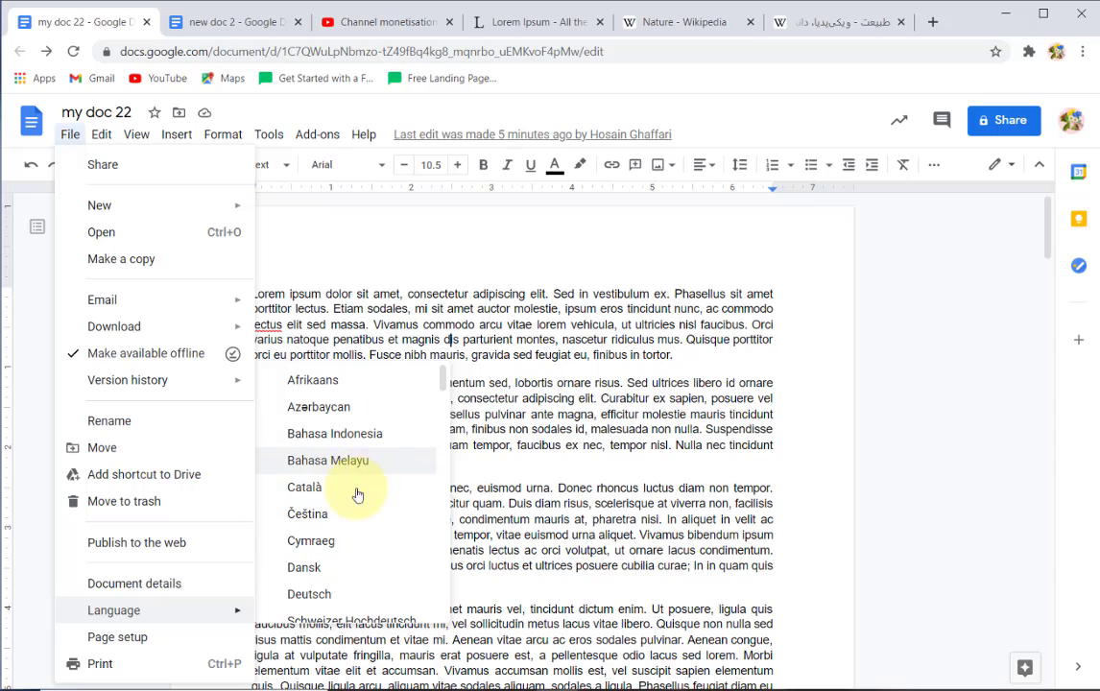
pyautogui.scroll(-3, 351, 514)
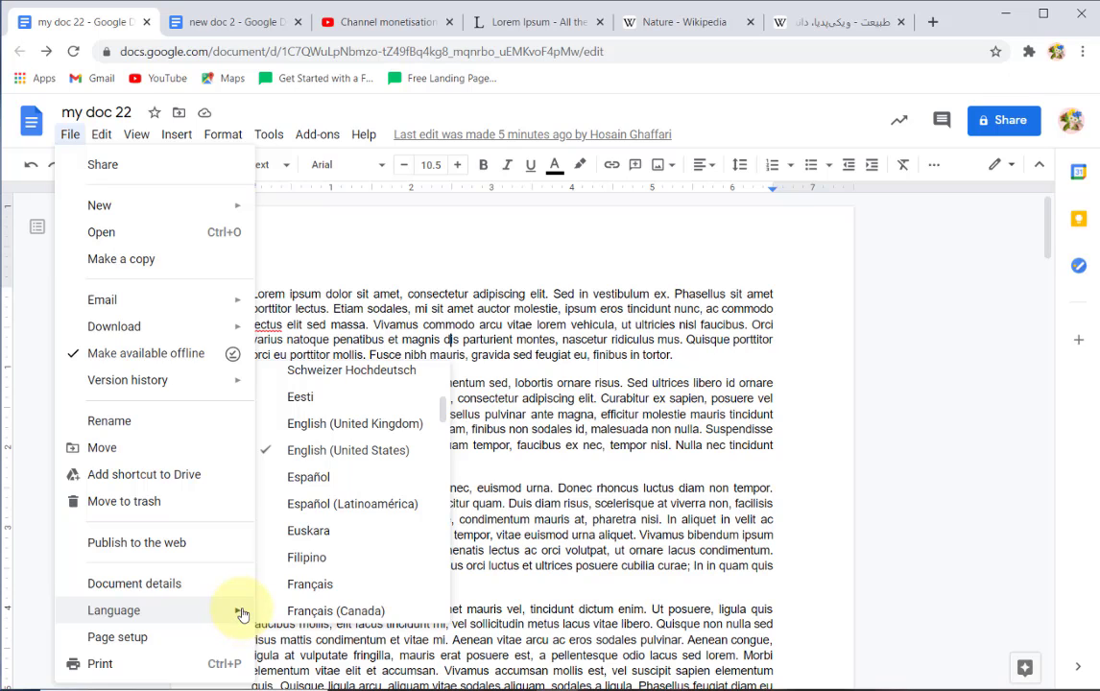
pyautogui.scroll(2, 321, 501)
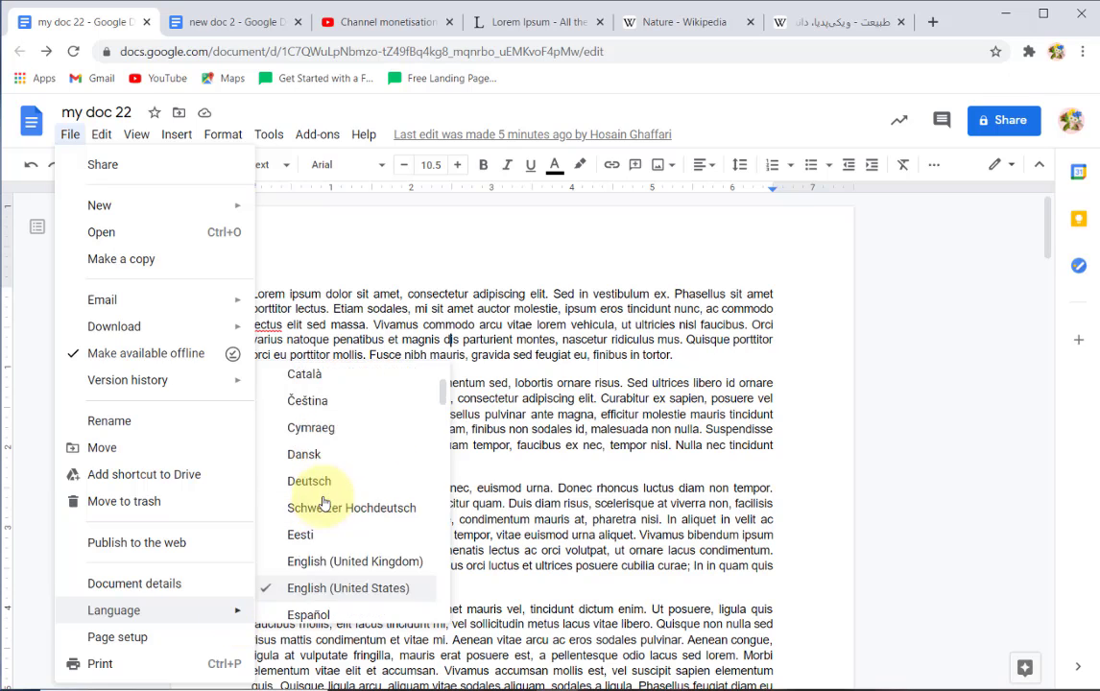
# Set the document language to Persian (فارسی)
pyautogui.scroll(-10, 321, 501)
pyautogui.scroll(-5, 324, 504)
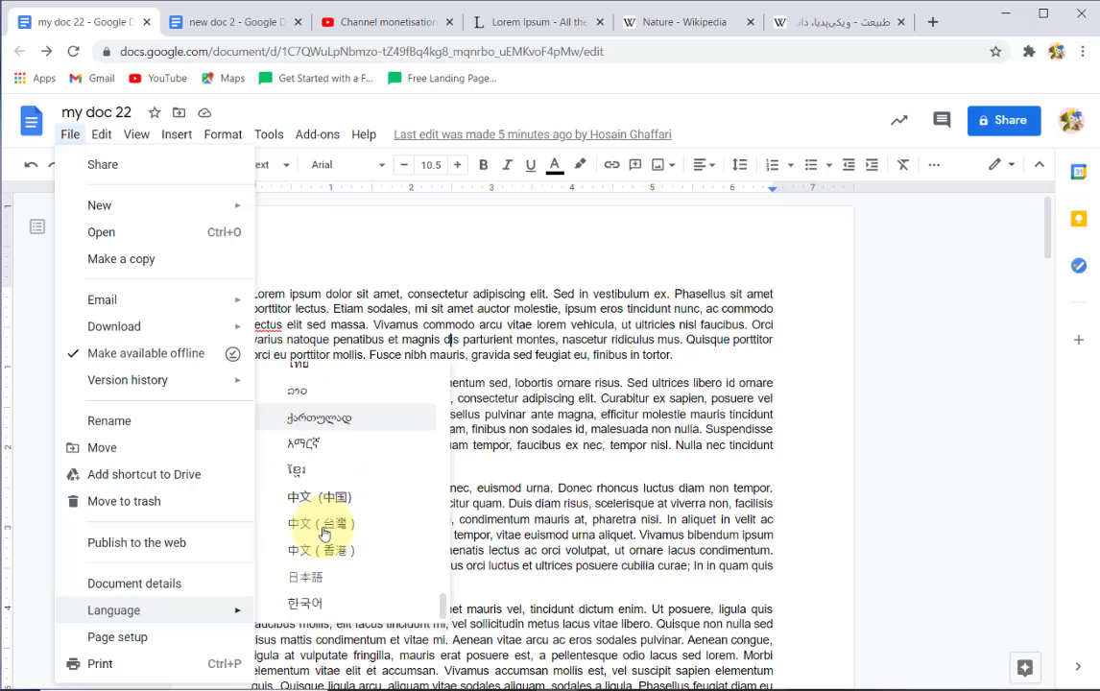
pyautogui.scroll(8, 320, 561)
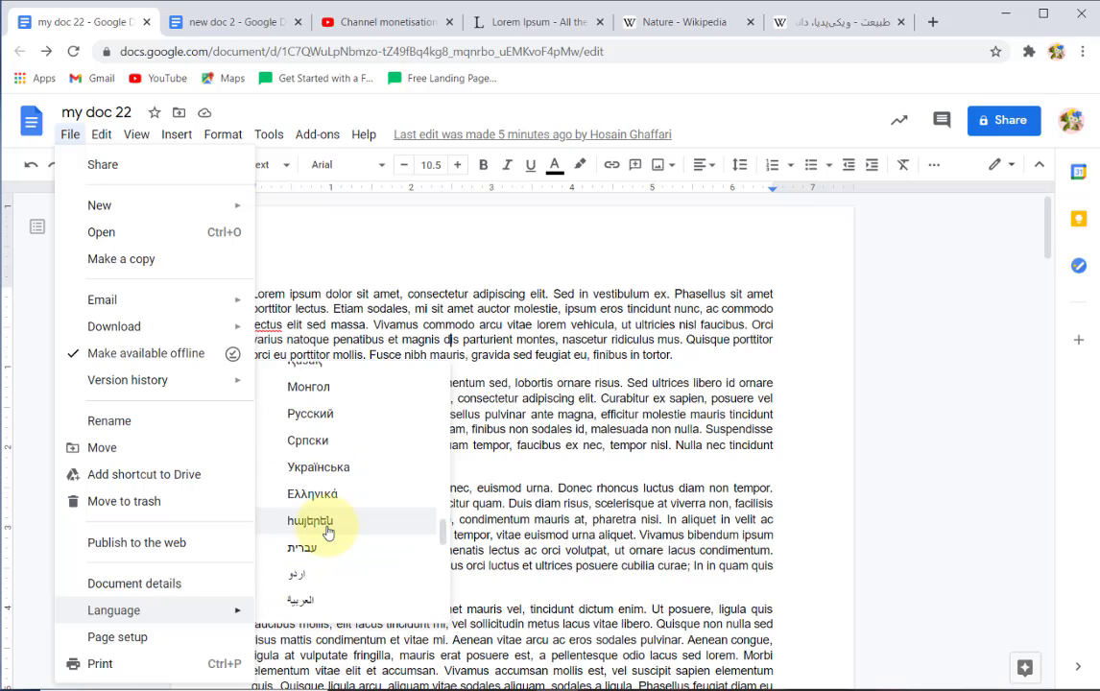
pyautogui.scroll(-3, 315, 576)
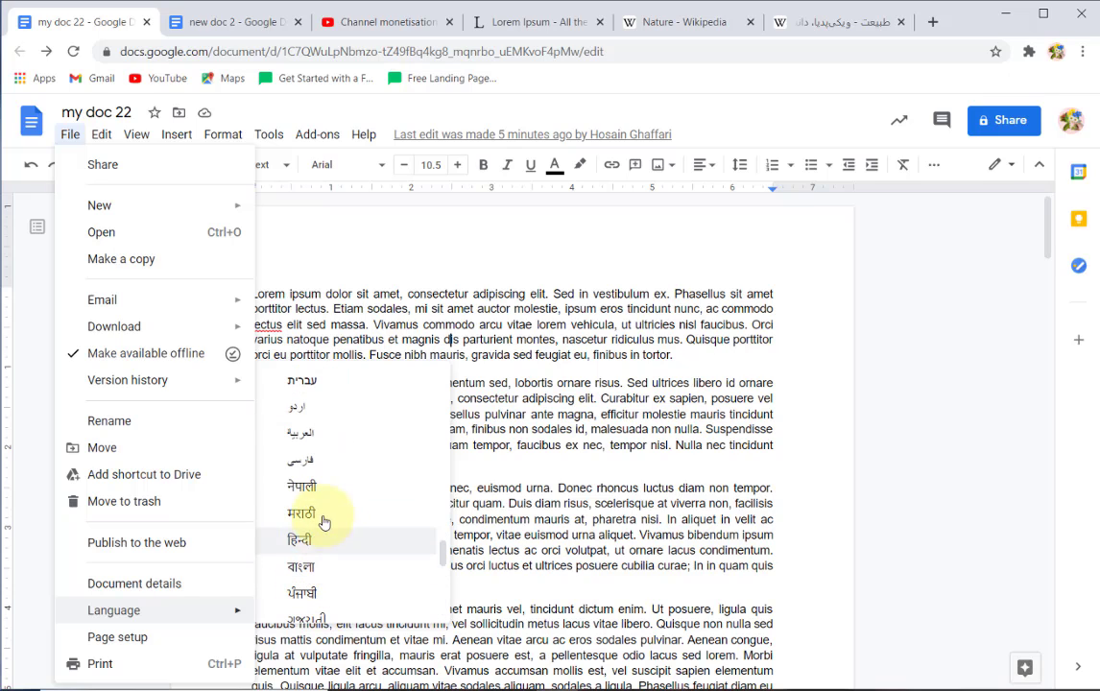
pyautogui.click(338, 468)
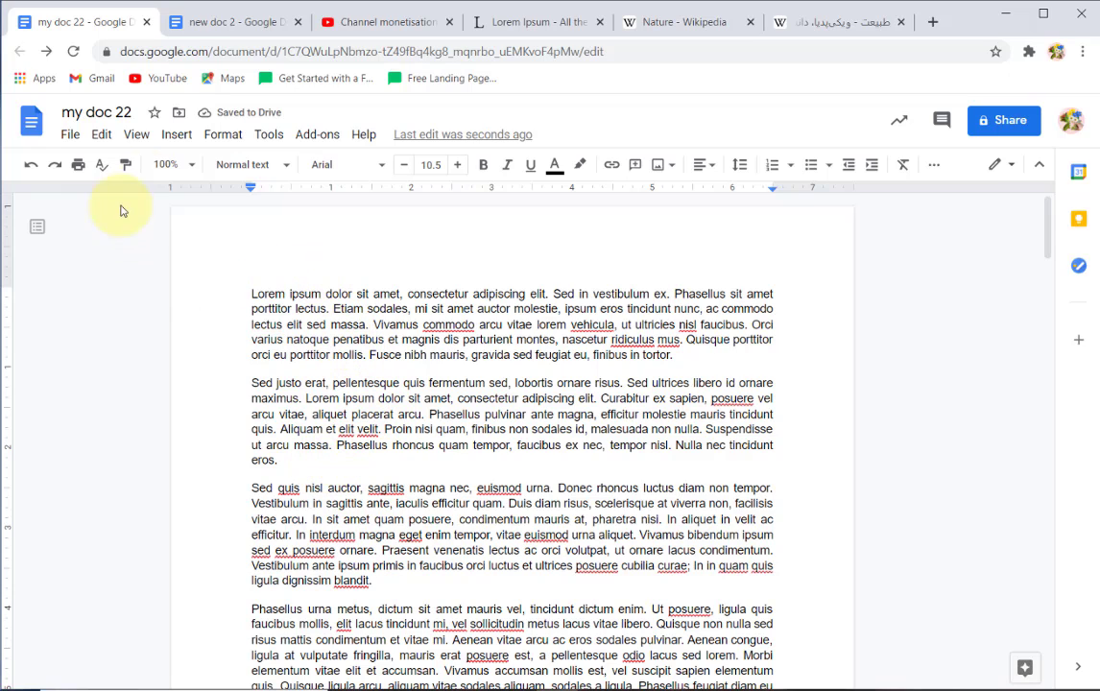
# Set the document language back to English (United States)
pyautogui.click(70, 136)
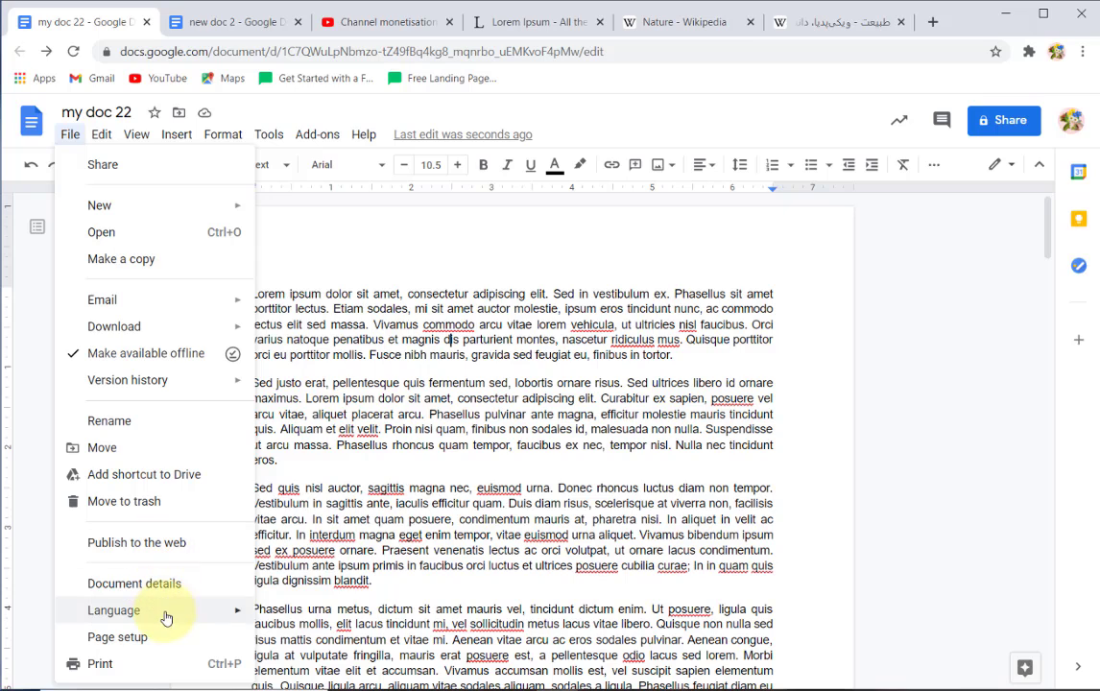
pyautogui.scroll(20, 366, 492)
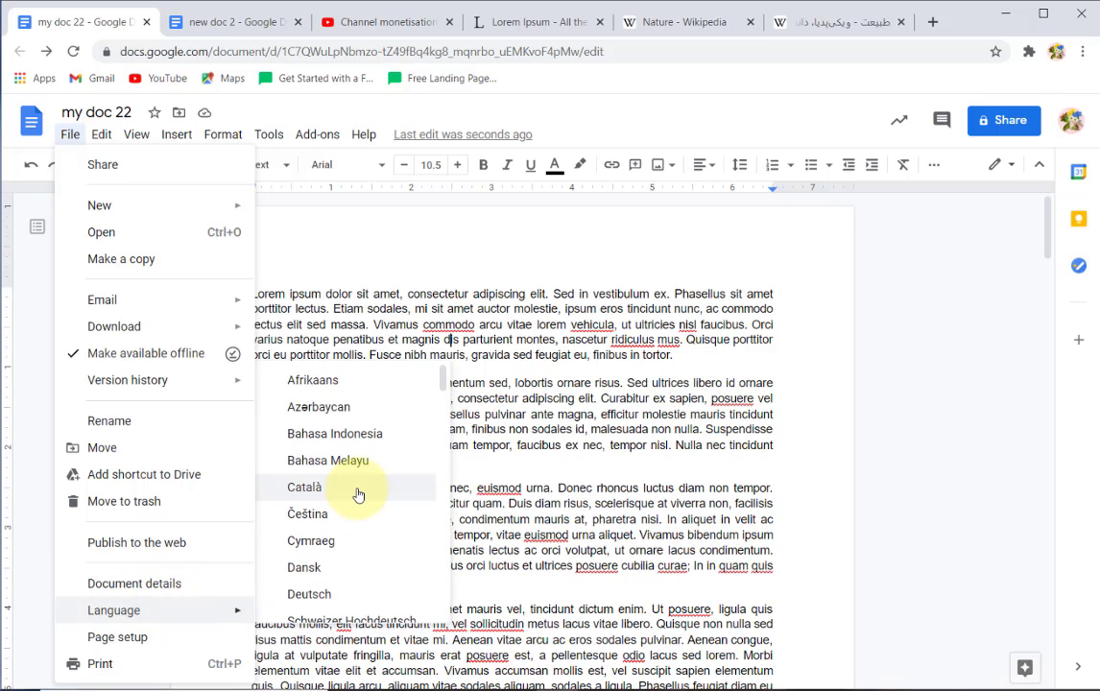
pyautogui.scroll(-2, 344, 542)
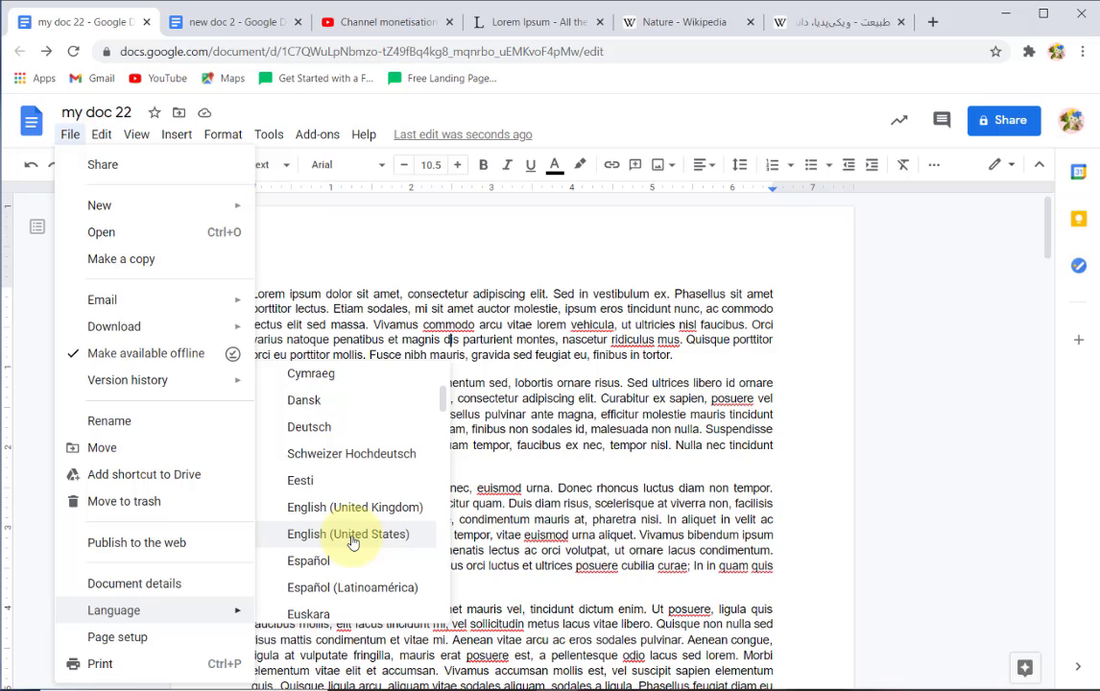
pyautogui.click(341, 543)
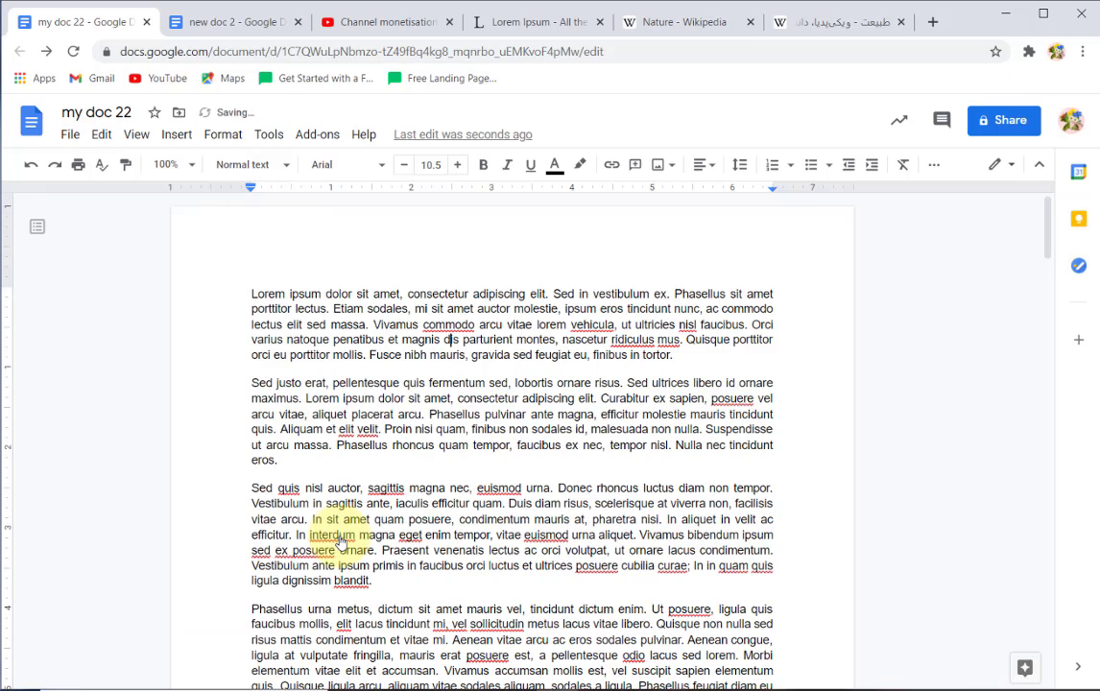
# In the page setup, choose A4 (8.27" x 11.69") paper and set the top, bottom, left and right margins to 0 inches
pyautogui.click(70, 135)
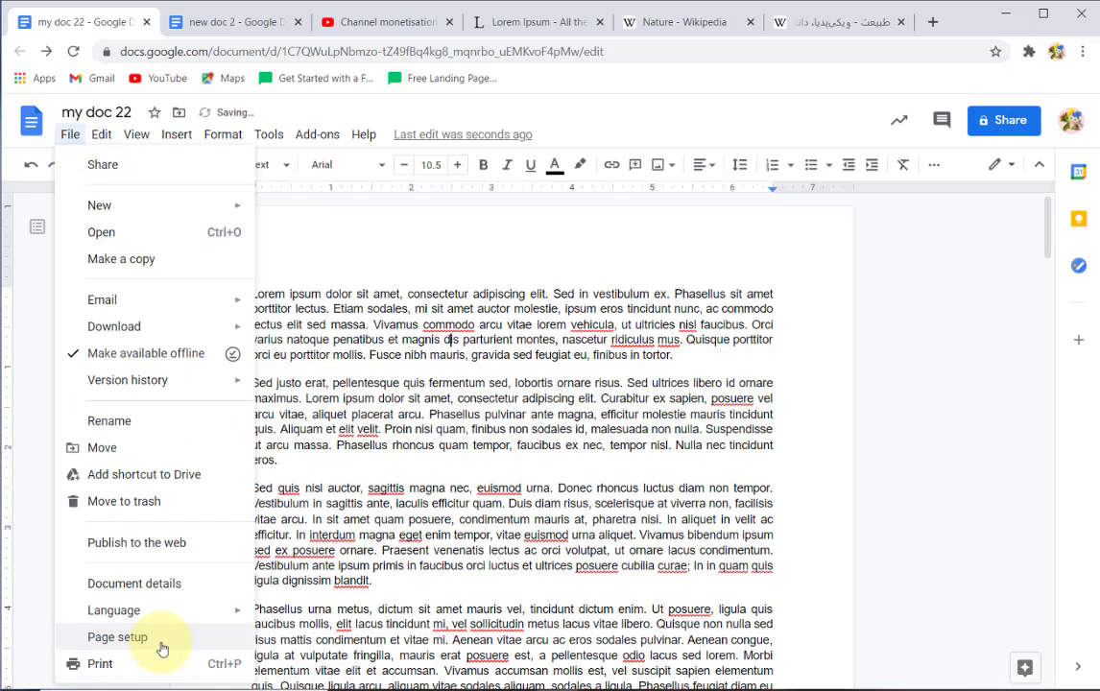
pyautogui.click(117, 638)
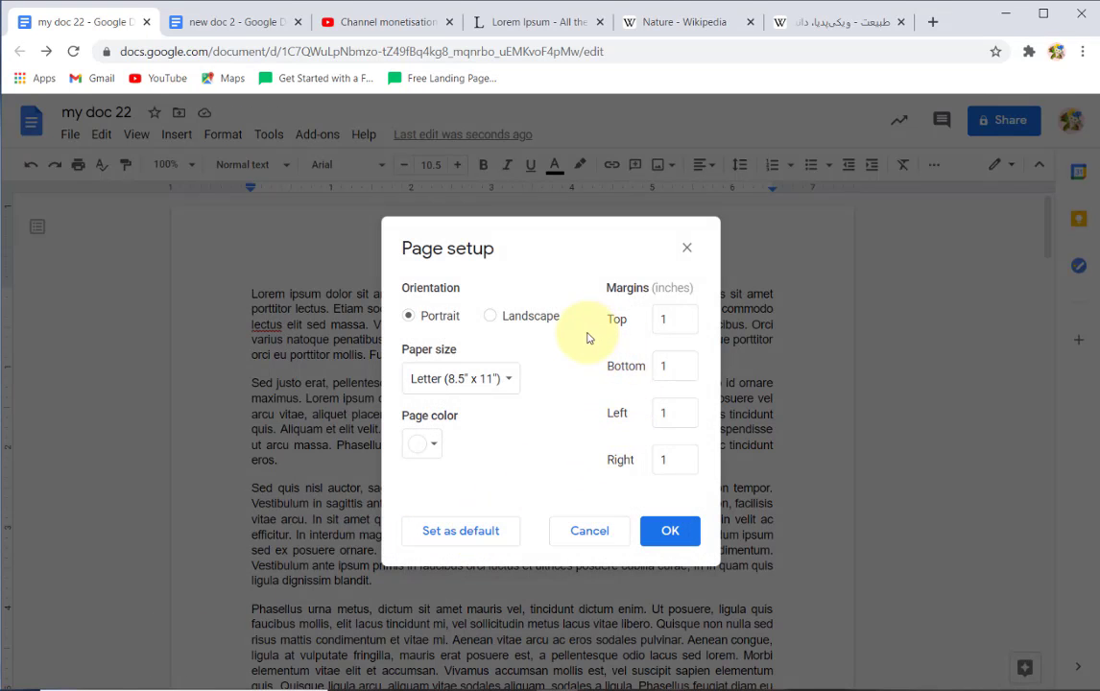
pyautogui.click(675, 319)
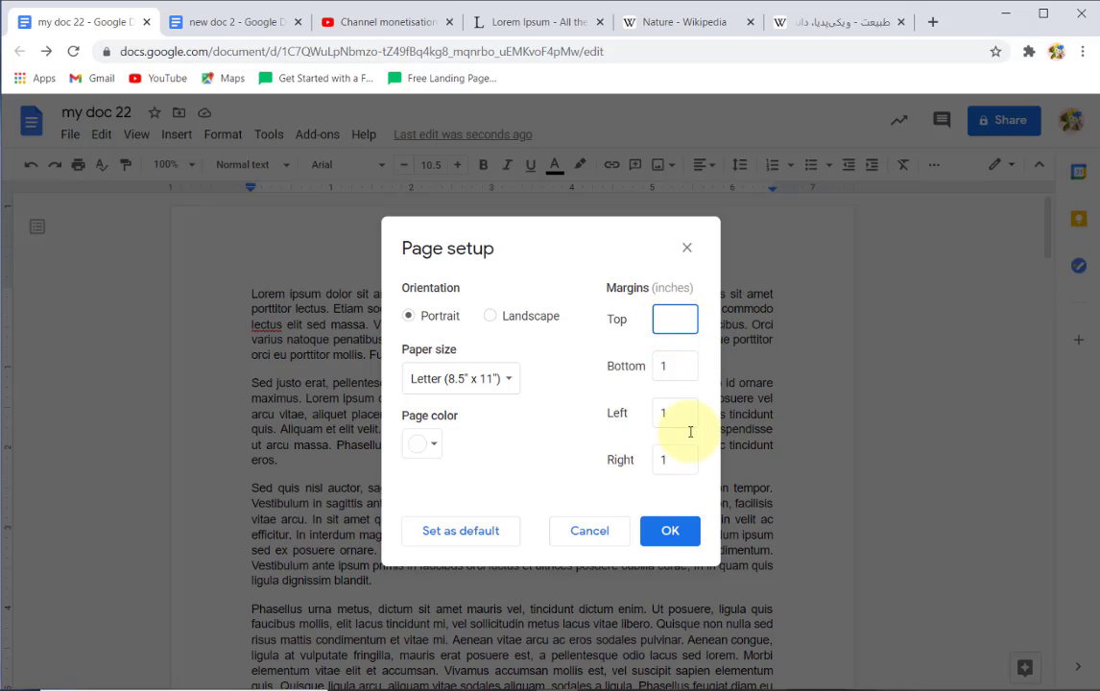
pyautogui.write('0')
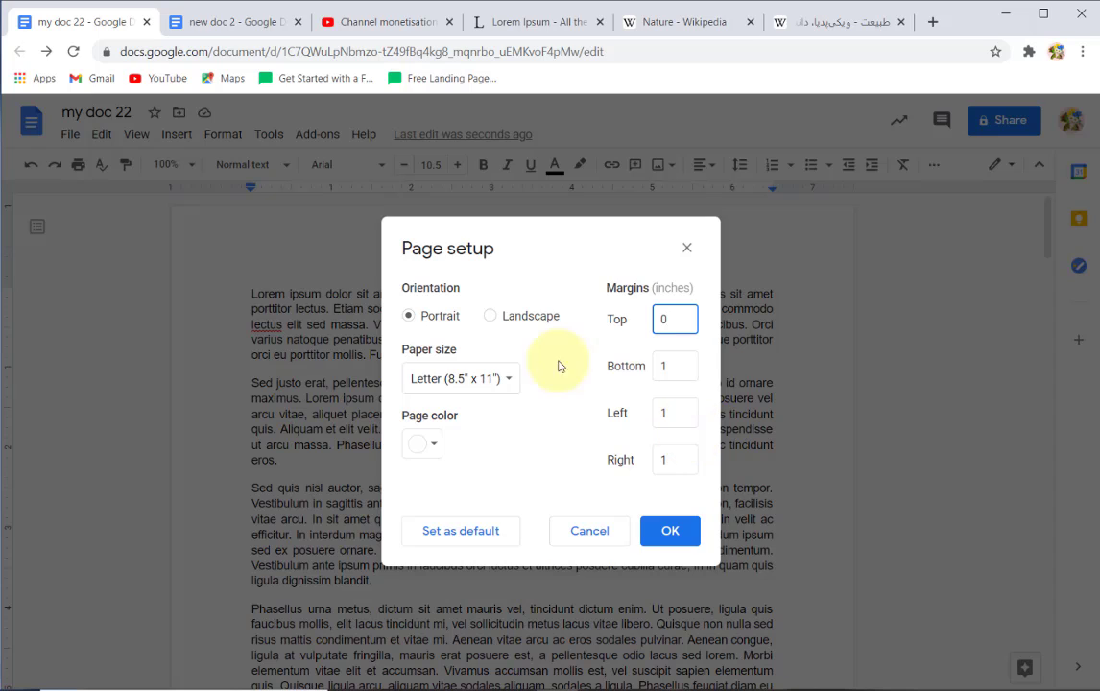
pyautogui.click(668, 365)
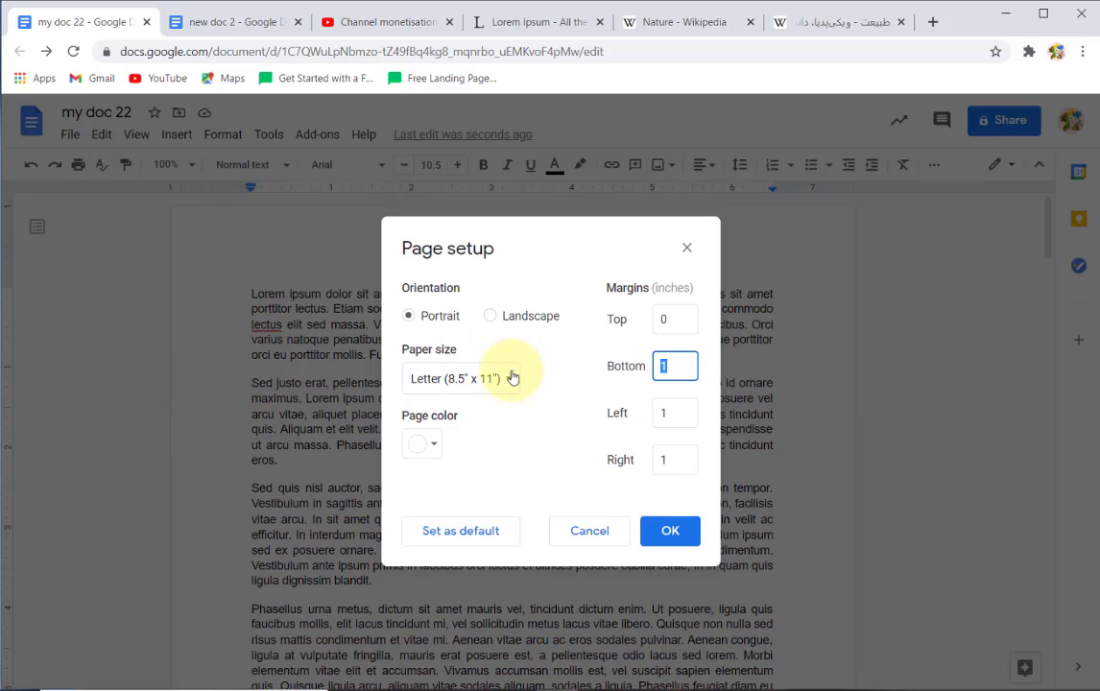
pyautogui.click(456, 379)
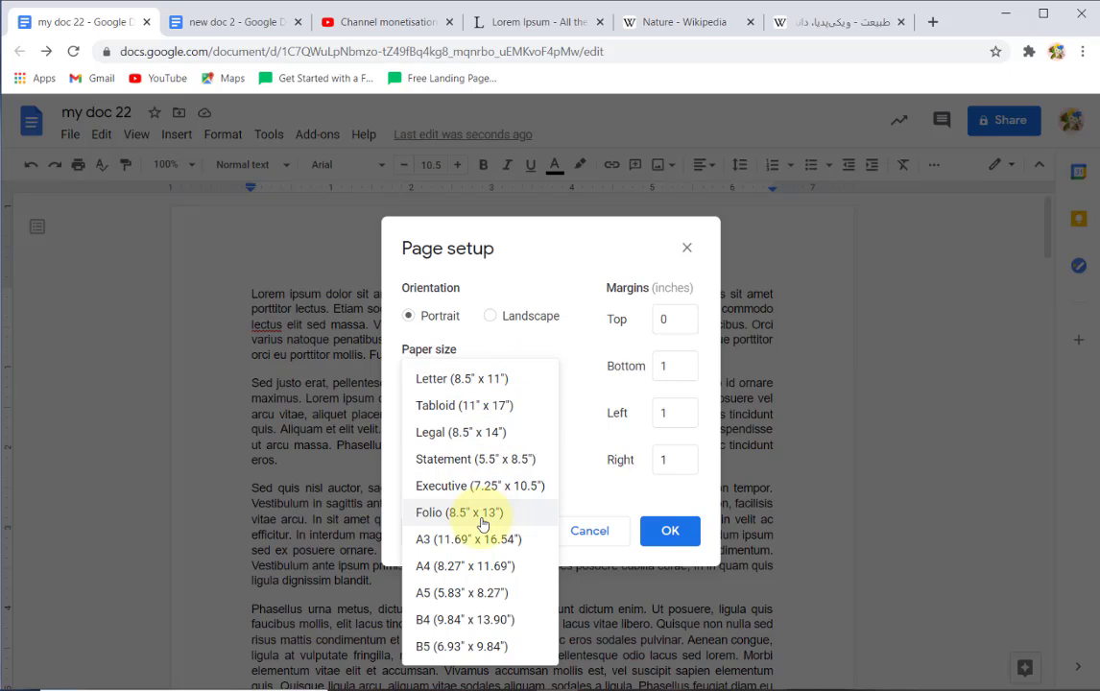
pyautogui.click(453, 574)
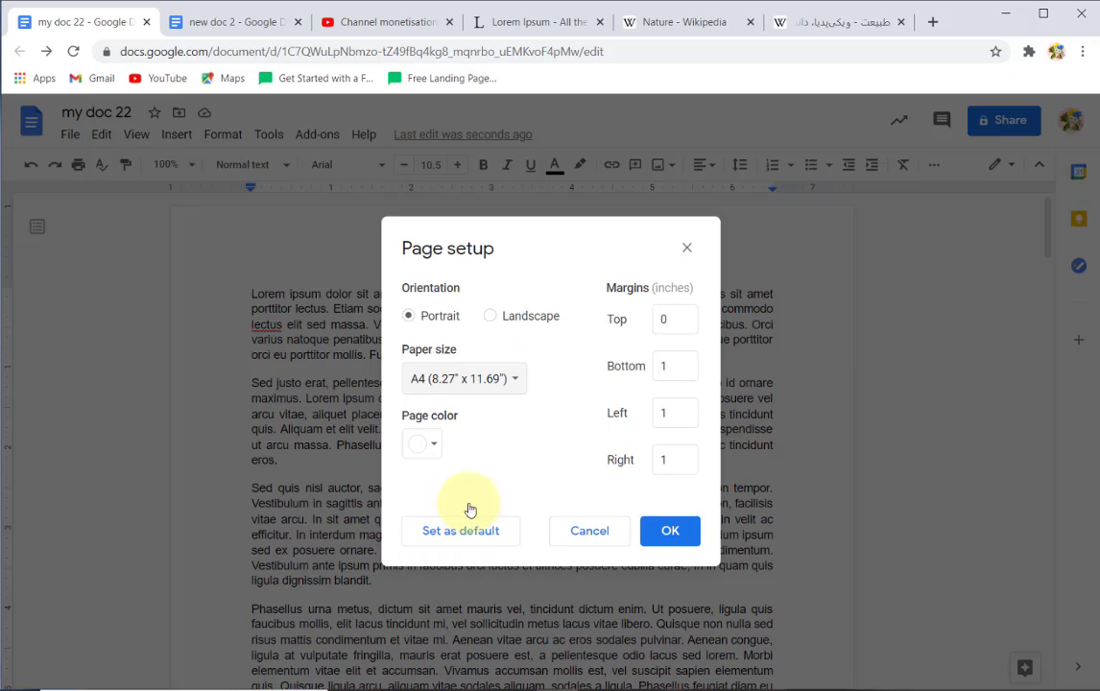
pyautogui.click(669, 367)
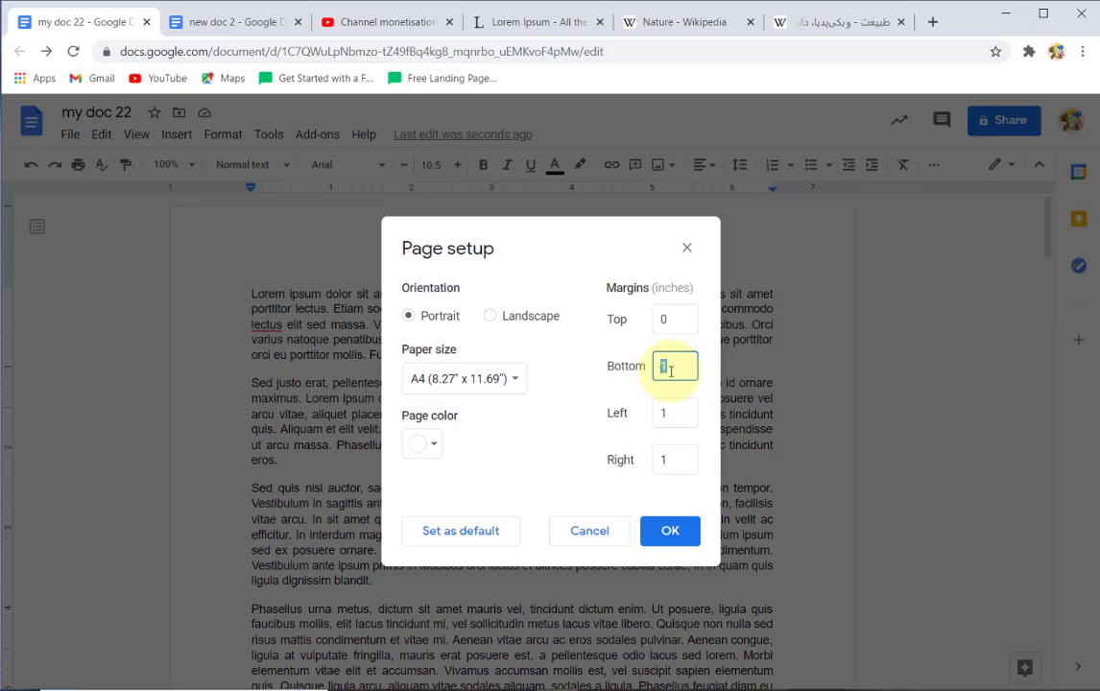
pyautogui.click(673, 417)
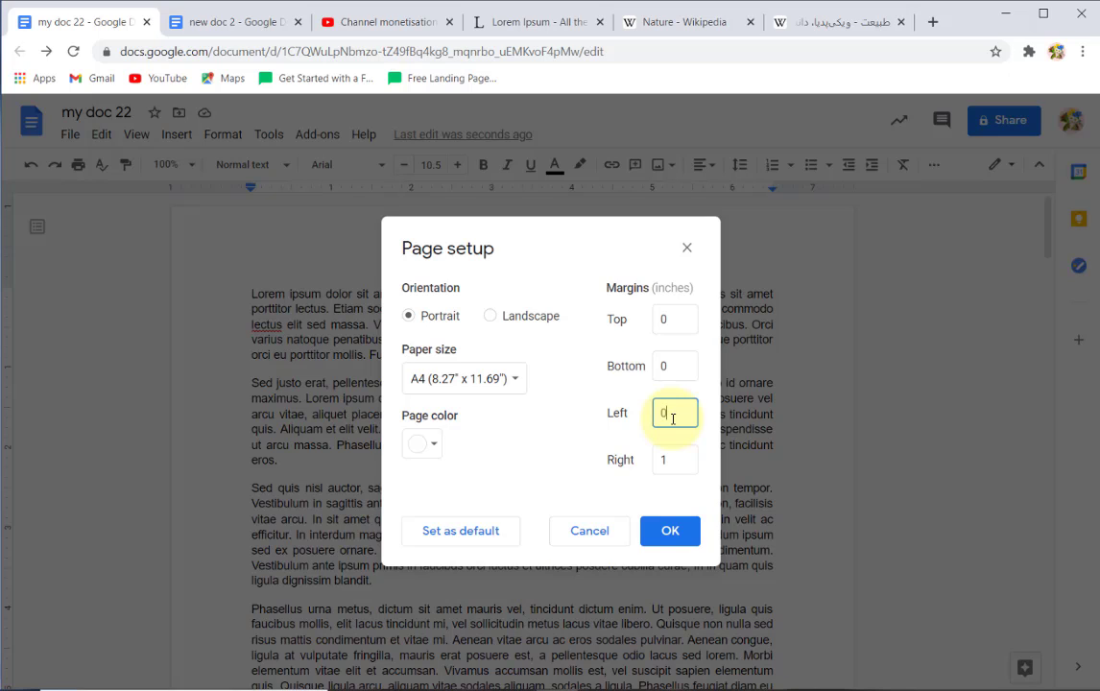
pyautogui.write('0')
pyautogui.click(674, 463)
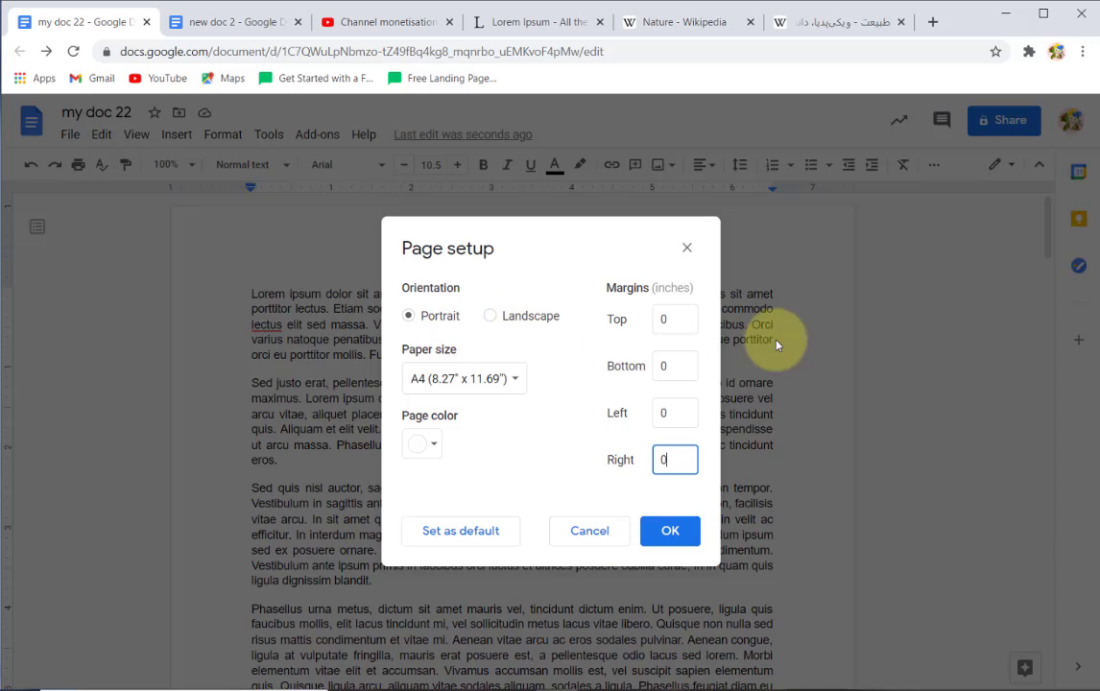
# Set the page color to bright green, apply the page setup and look through the document's pages
pyautogui.click(435, 446)
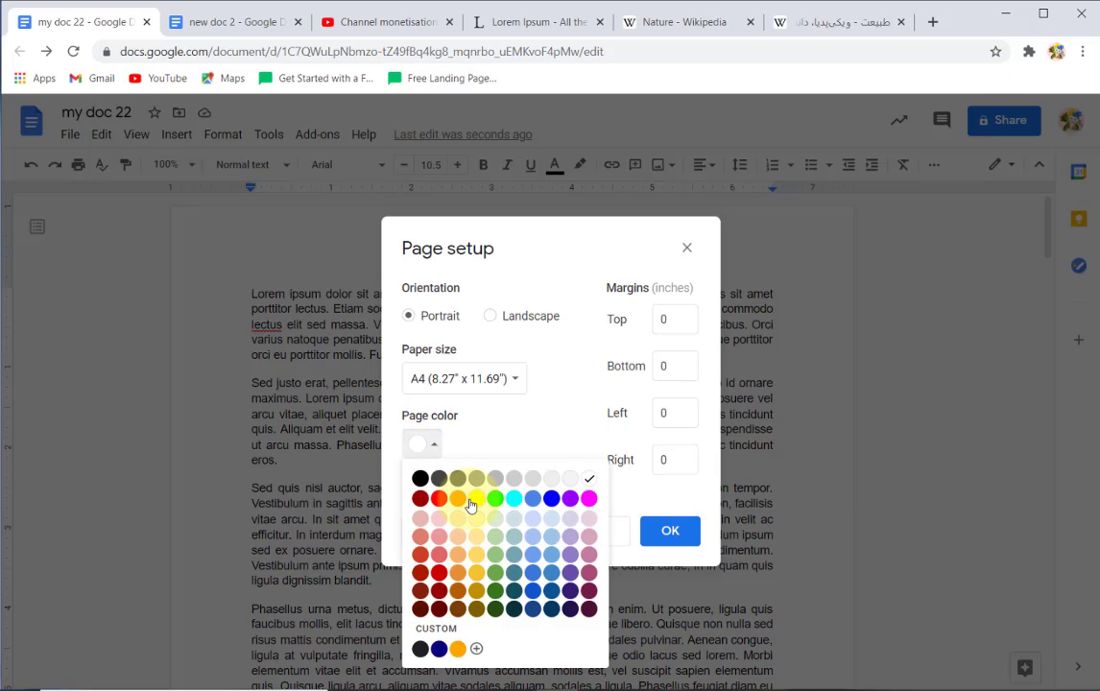
pyautogui.click(474, 501)
pyautogui.click(428, 446)
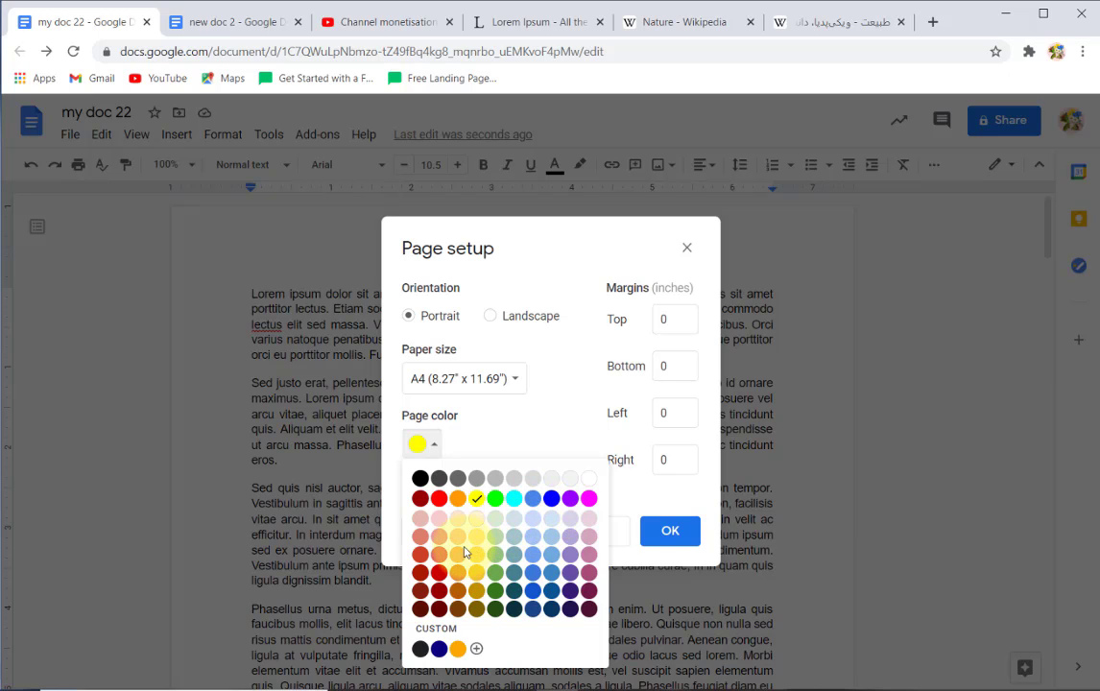
pyautogui.click(495, 500)
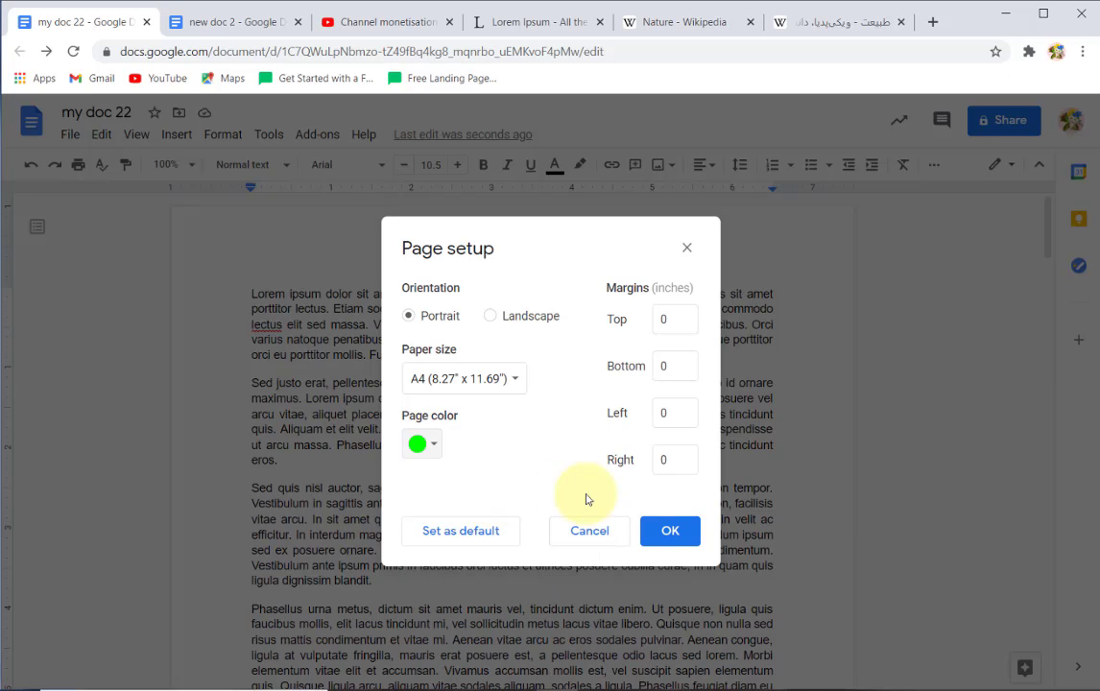
pyautogui.click(649, 540)
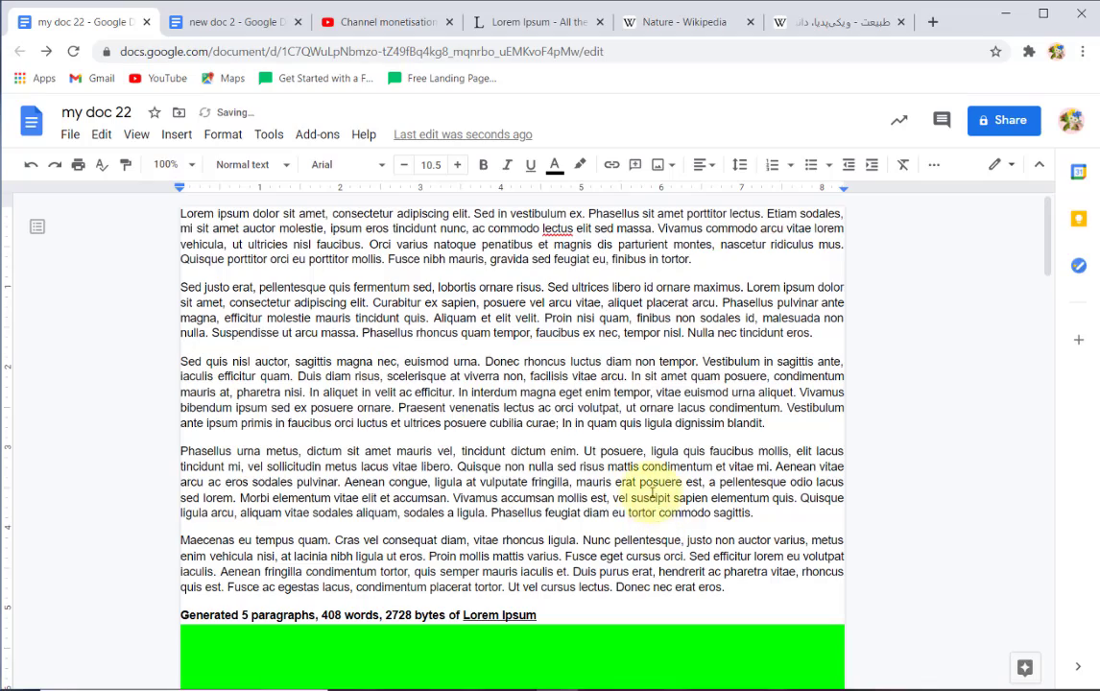
pyautogui.scroll(-7, 652, 491)
pyautogui.scroll(7, 650, 491)
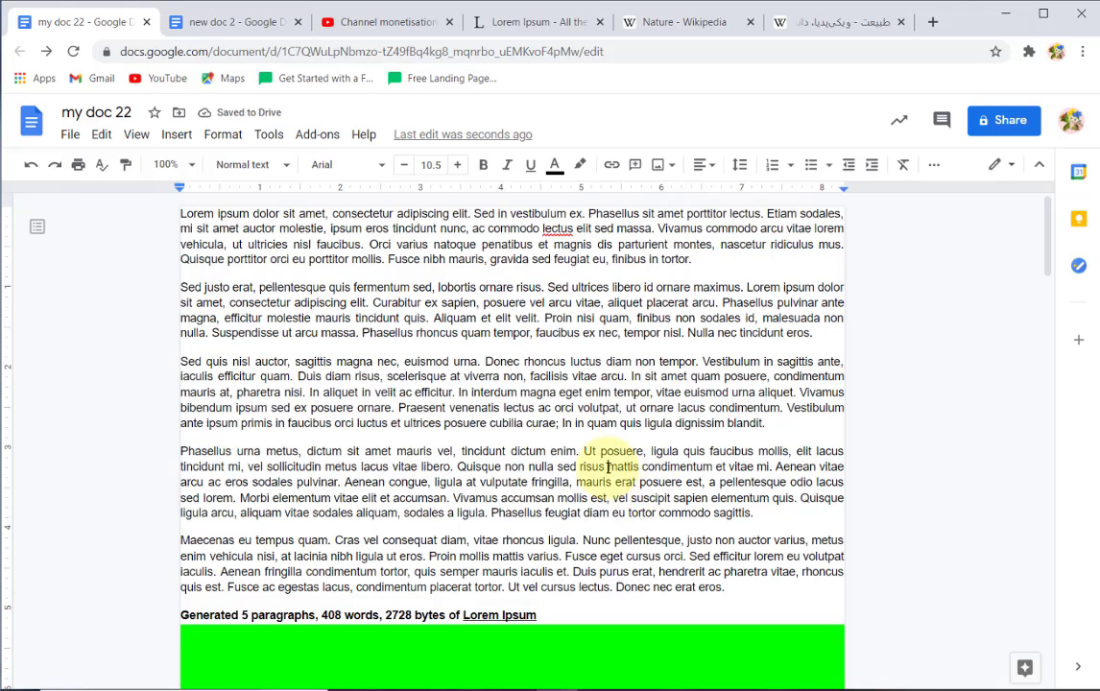
pyautogui.scroll(-15, 607, 468)
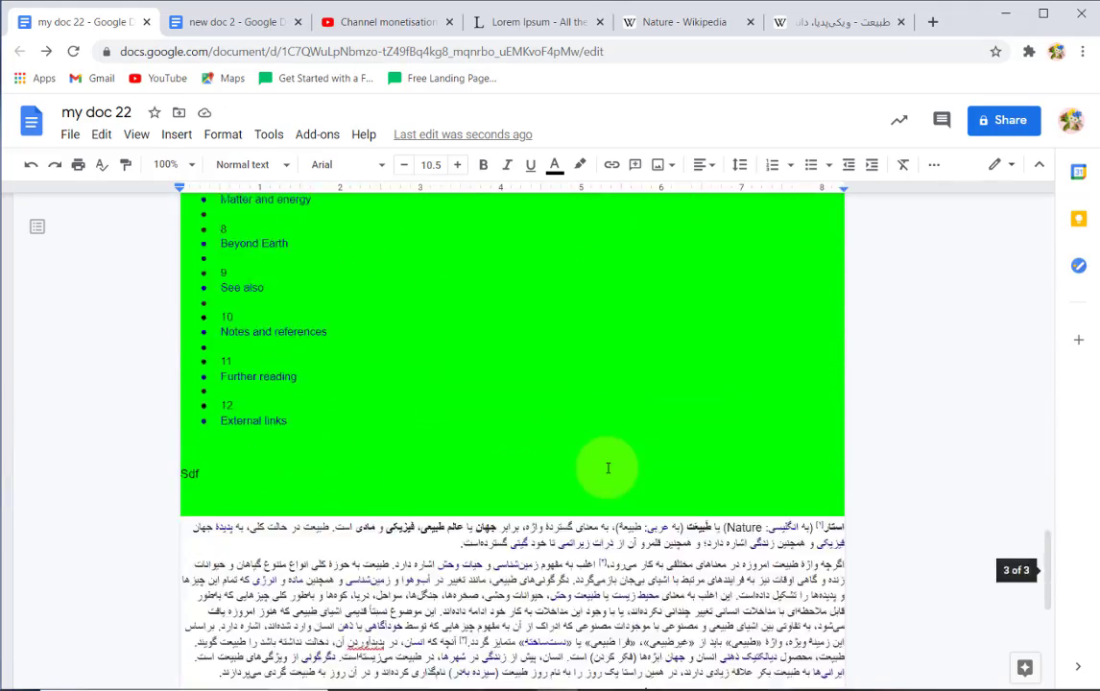
# Examine how the page color shows behind the Lorem Ipsum, Nature, contents list and Persian passages across the document's pages
pyautogui.scroll(-4, 607, 467)
pyautogui.scroll(10, 607, 467)
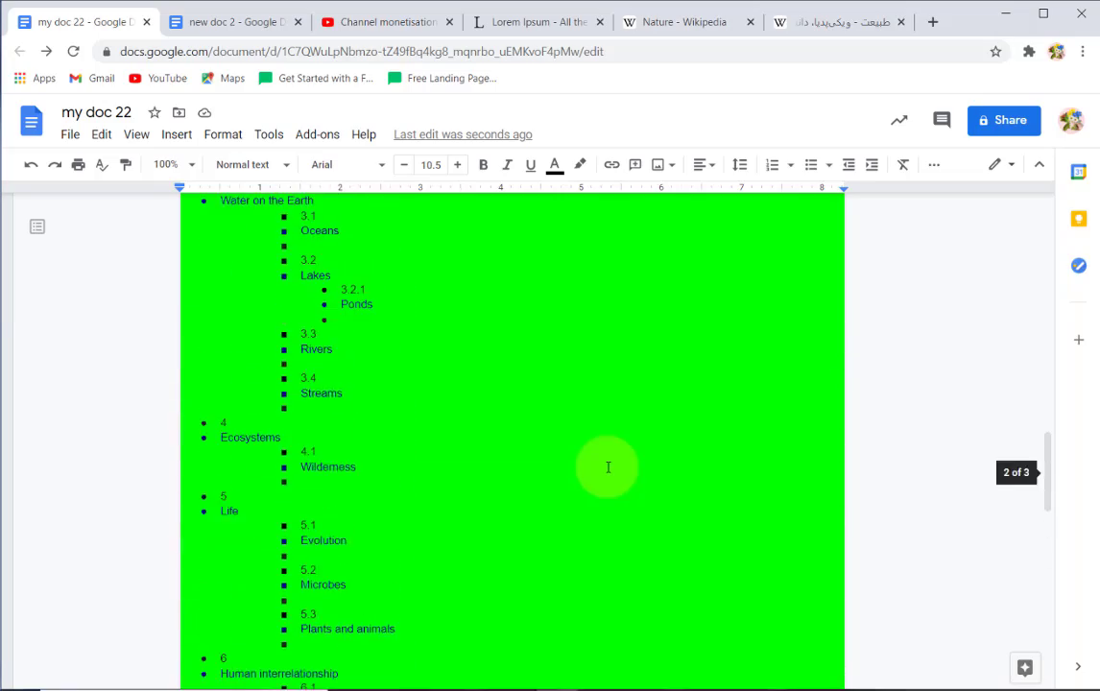
pyautogui.scroll(10, 607, 468)
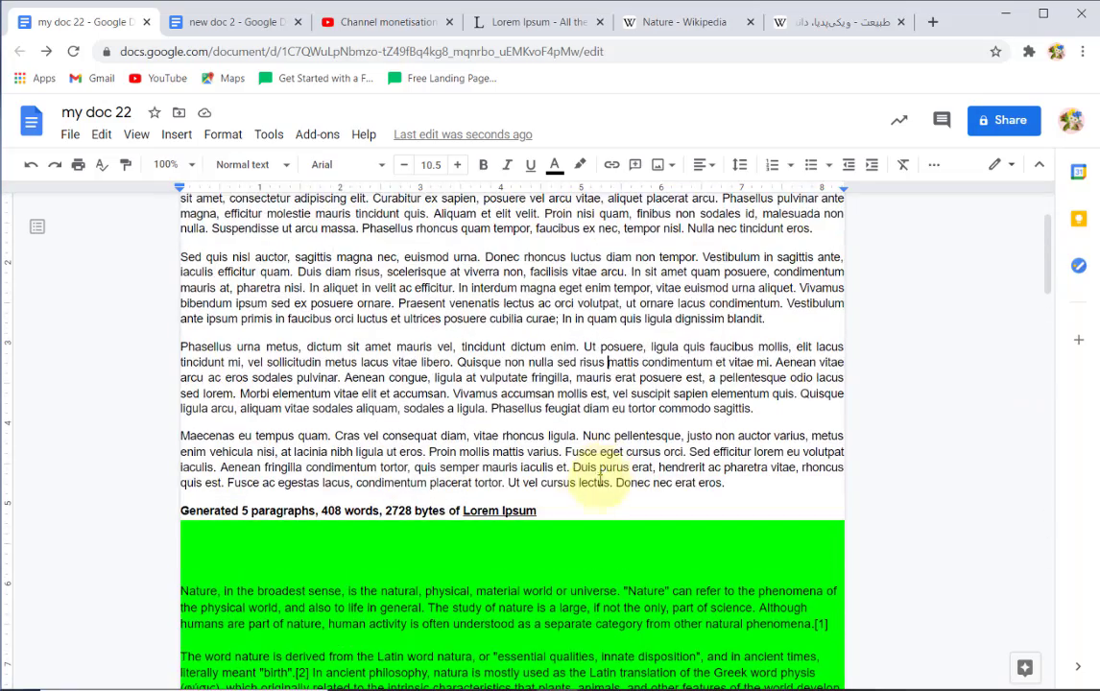
pyautogui.scroll(1, 573, 469)
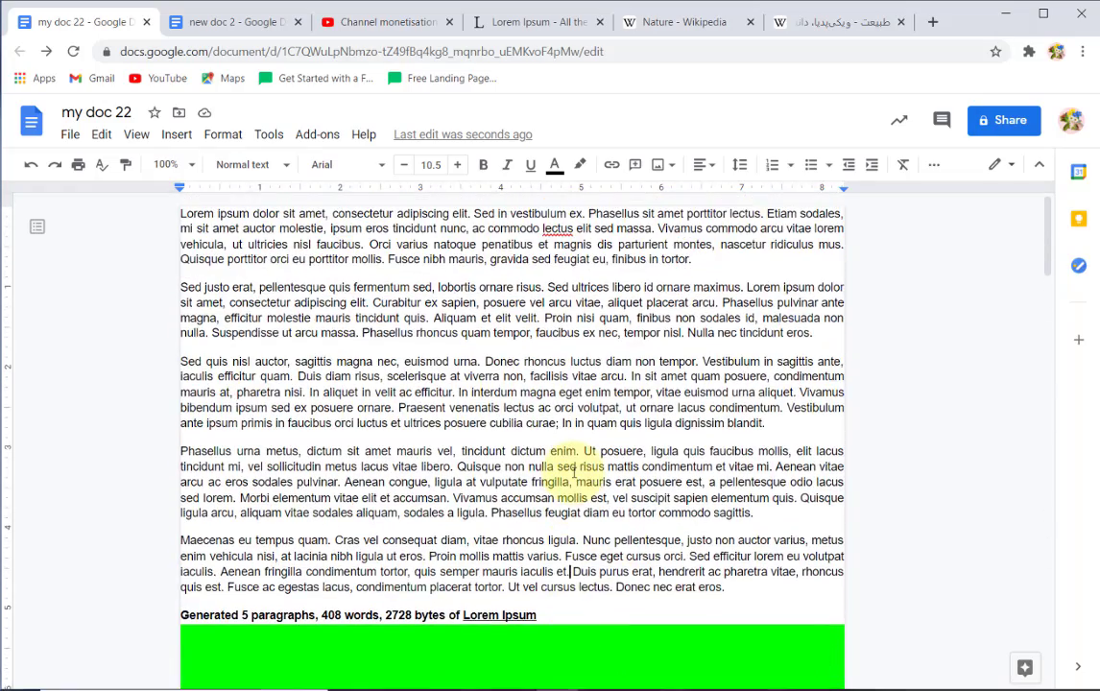
pyautogui.scroll(-9, 574, 472)
pyautogui.scroll(7, 574, 472)
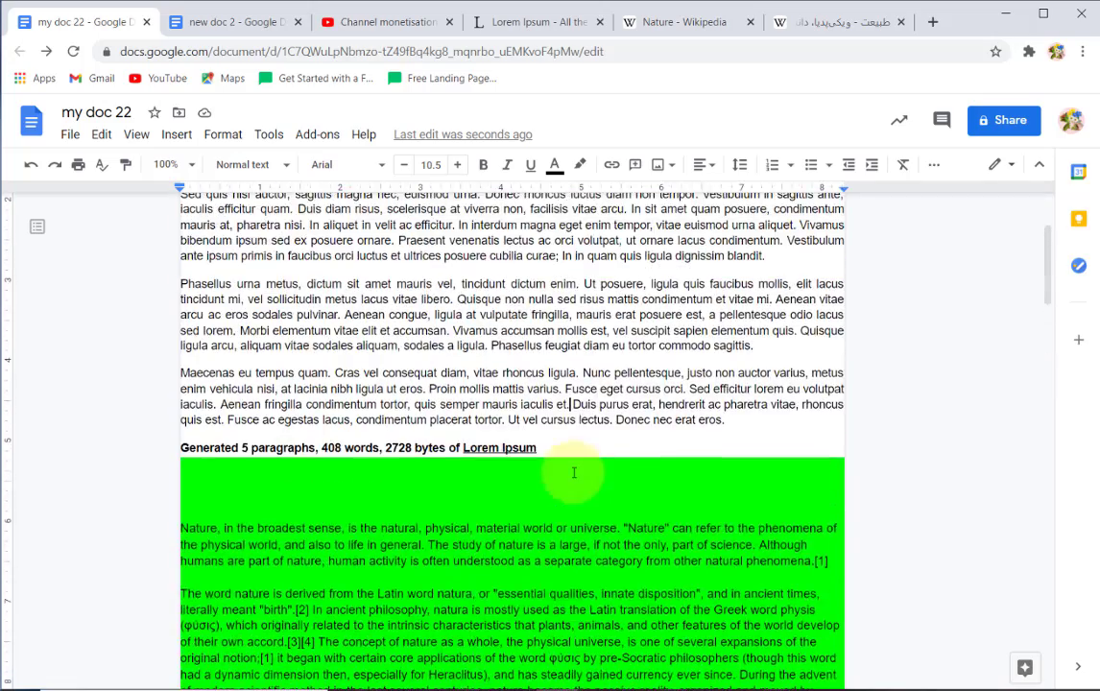
pyautogui.scroll(2, 574, 472)
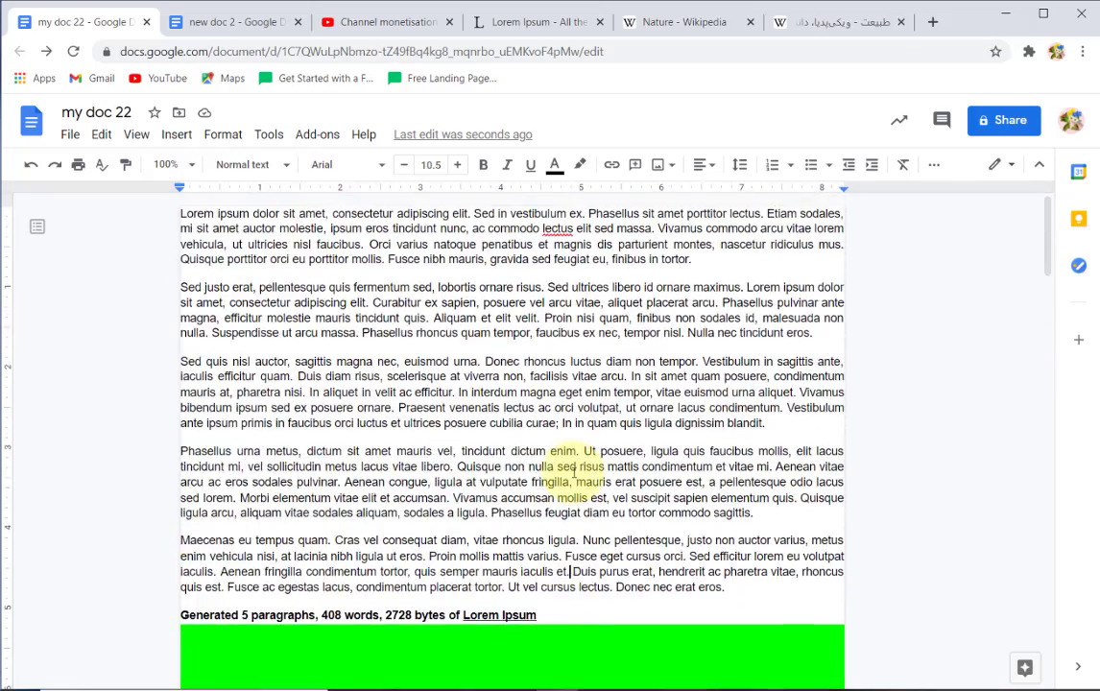
pyautogui.moveTo(557, 619); pyautogui.dragTo(500, 497)
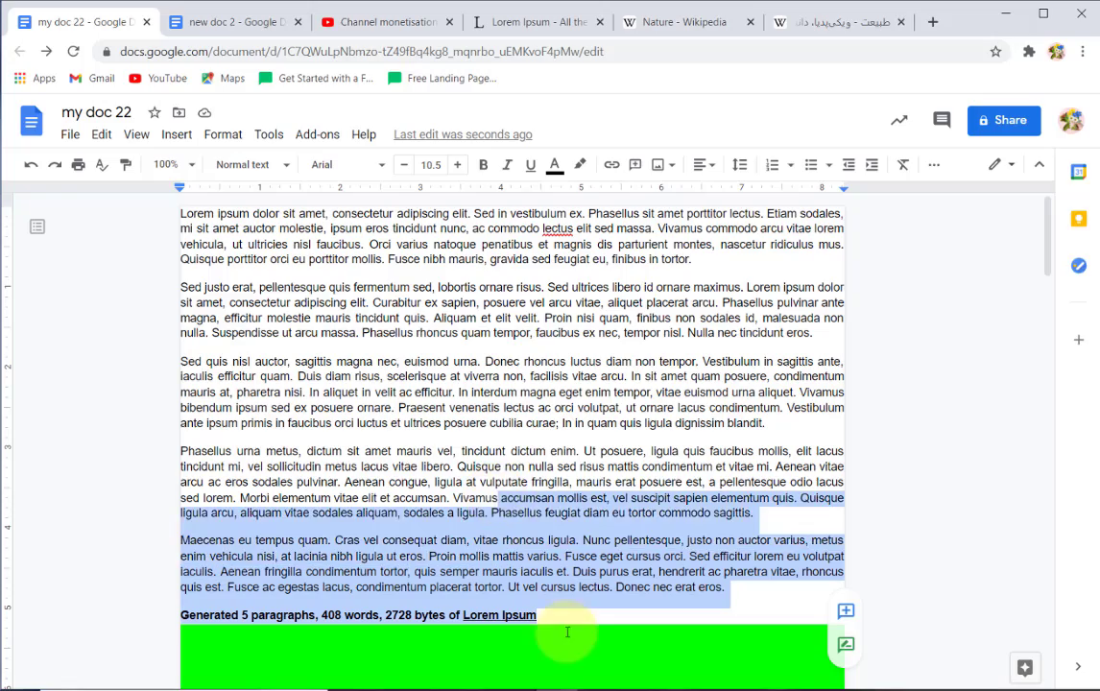
pyautogui.scroll(-15, 567, 624)
pyautogui.scroll(-15, 564, 589)
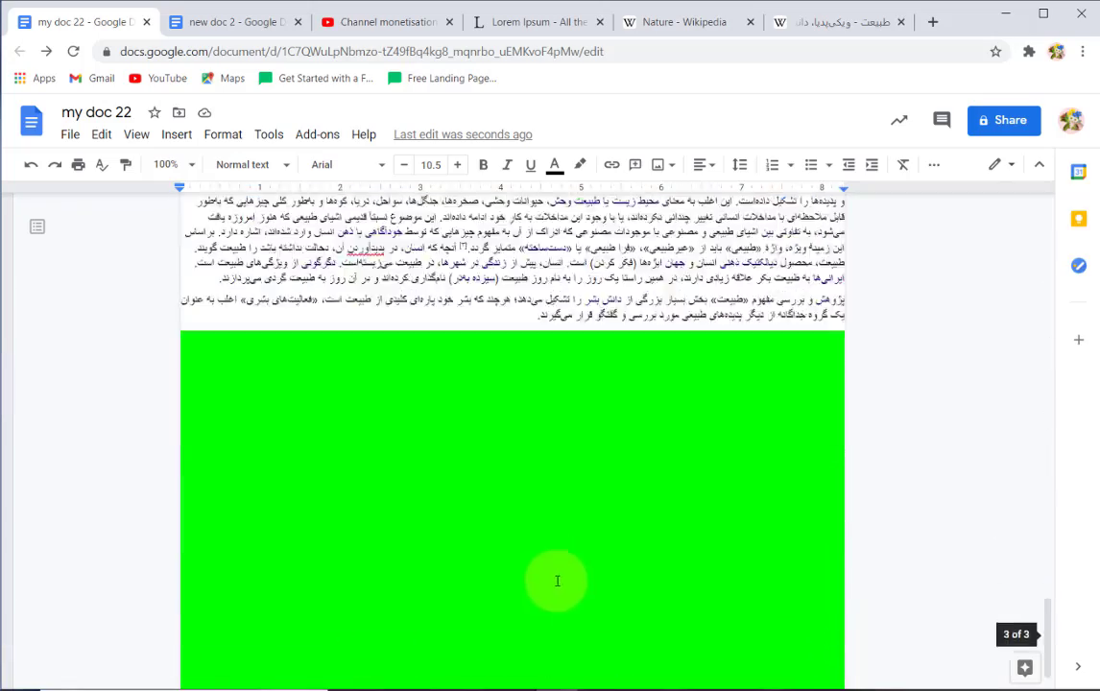
pyautogui.scroll(8, 555, 570)
pyautogui.scroll(12, 554, 557)
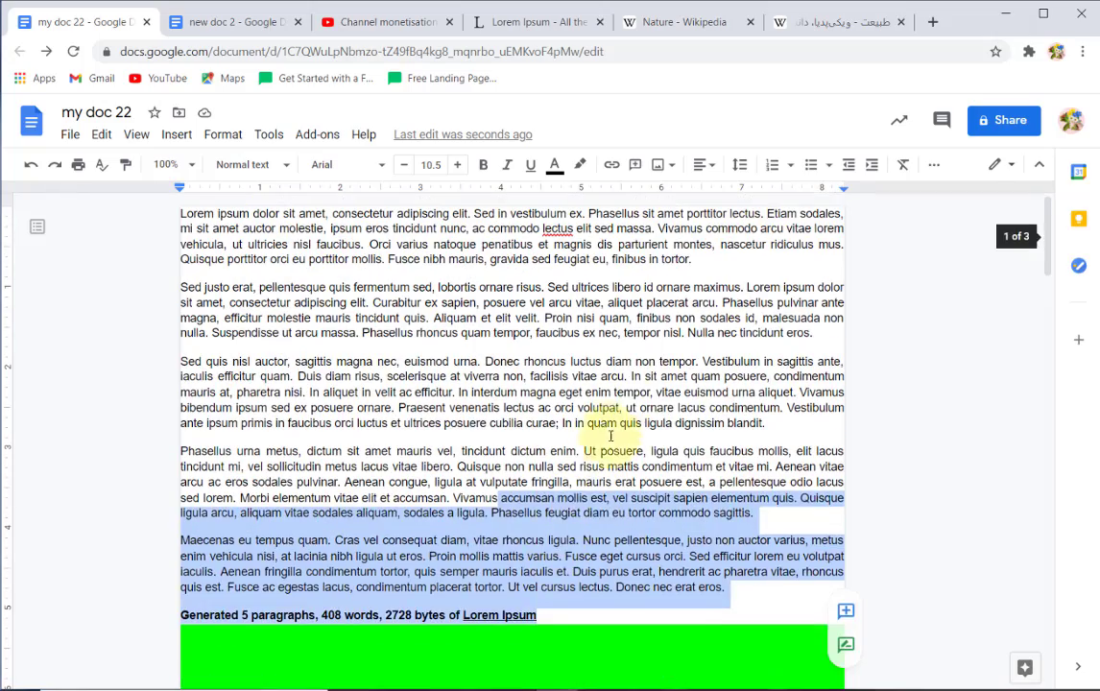
pyautogui.click(611, 436)
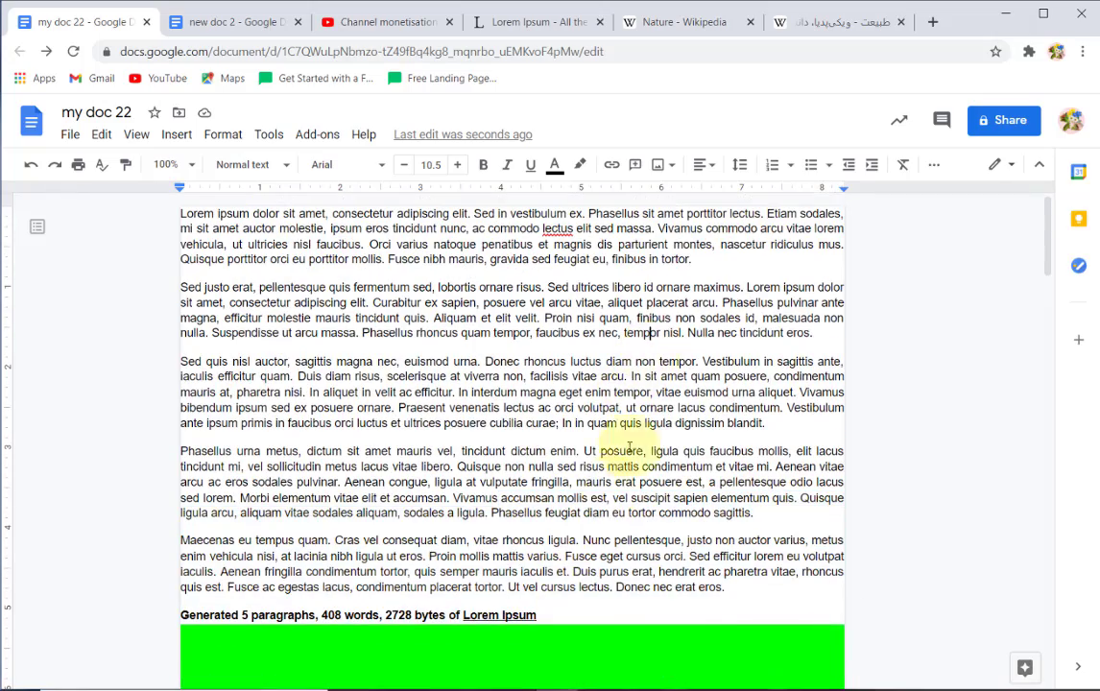
pyautogui.scroll(-10, 564, 520)
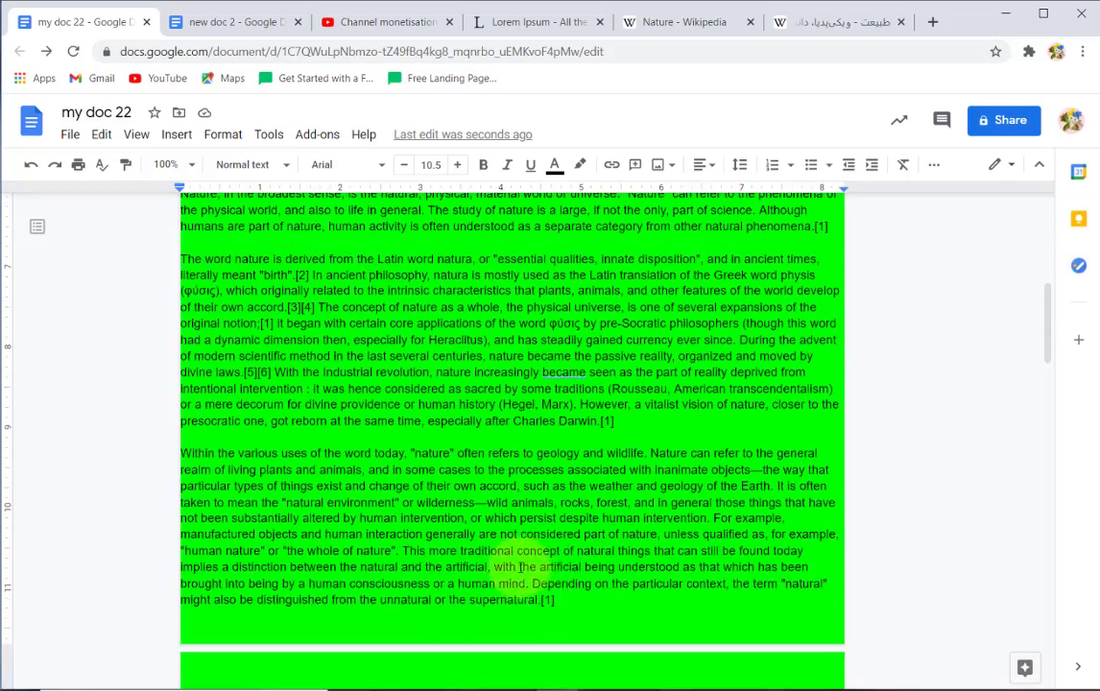
pyautogui.scroll(5, 524, 564)
pyautogui.scroll(-5, 497, 474)
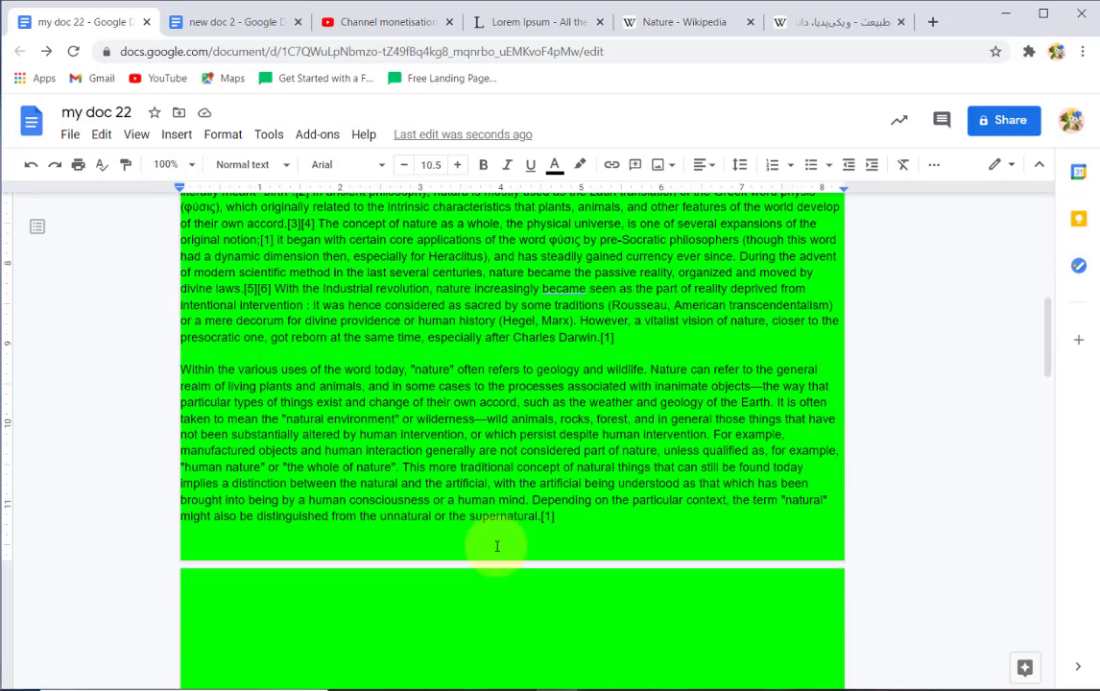
# Add short filler lines such as "Asdfa", "Sdf" and "Sadf" at the end of the document, continuing onto a new page
pyautogui.scroll(-20, 592, 530)
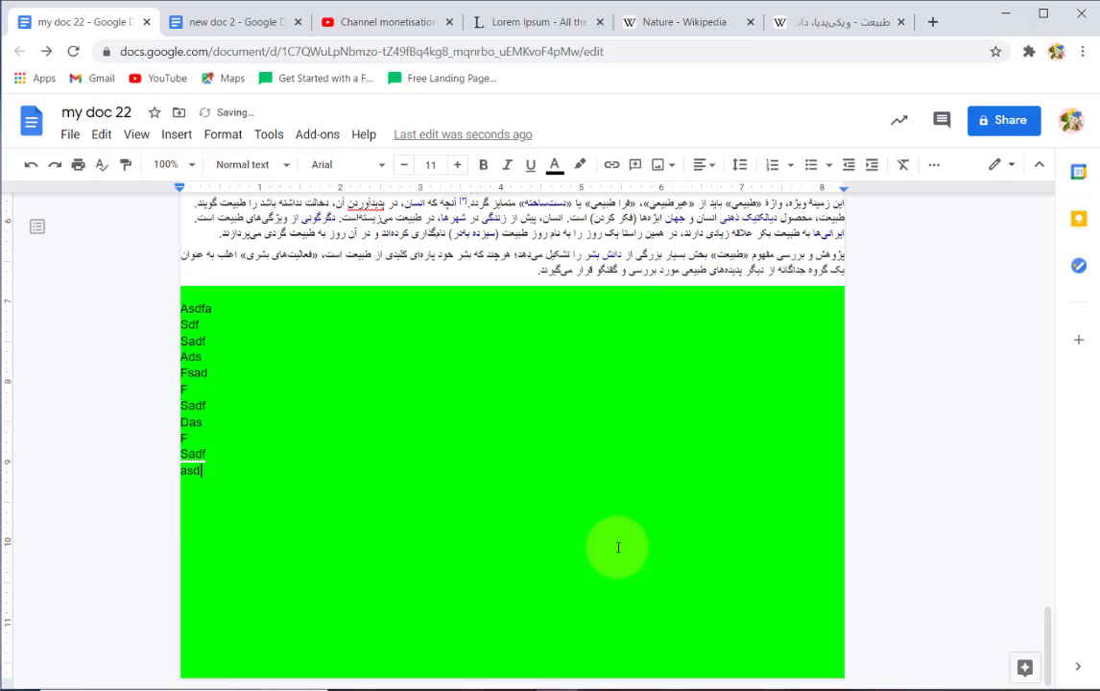
pyautogui.press('Return')
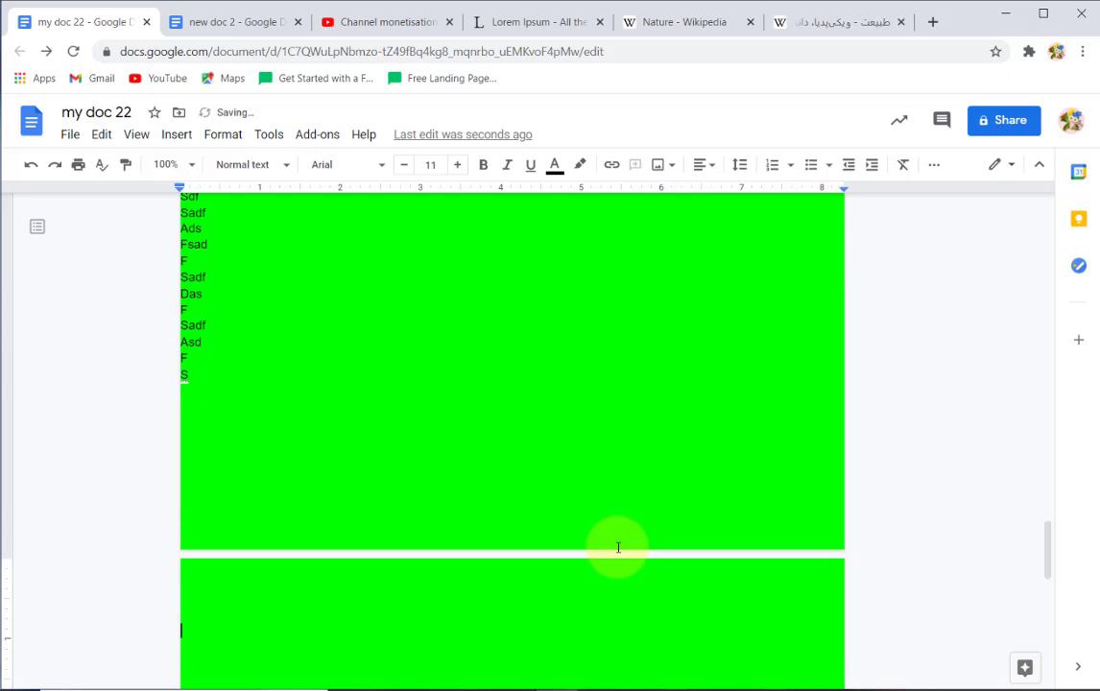
pyautogui.write('fd')
pyautogui.scroll(-4, 538, 566)
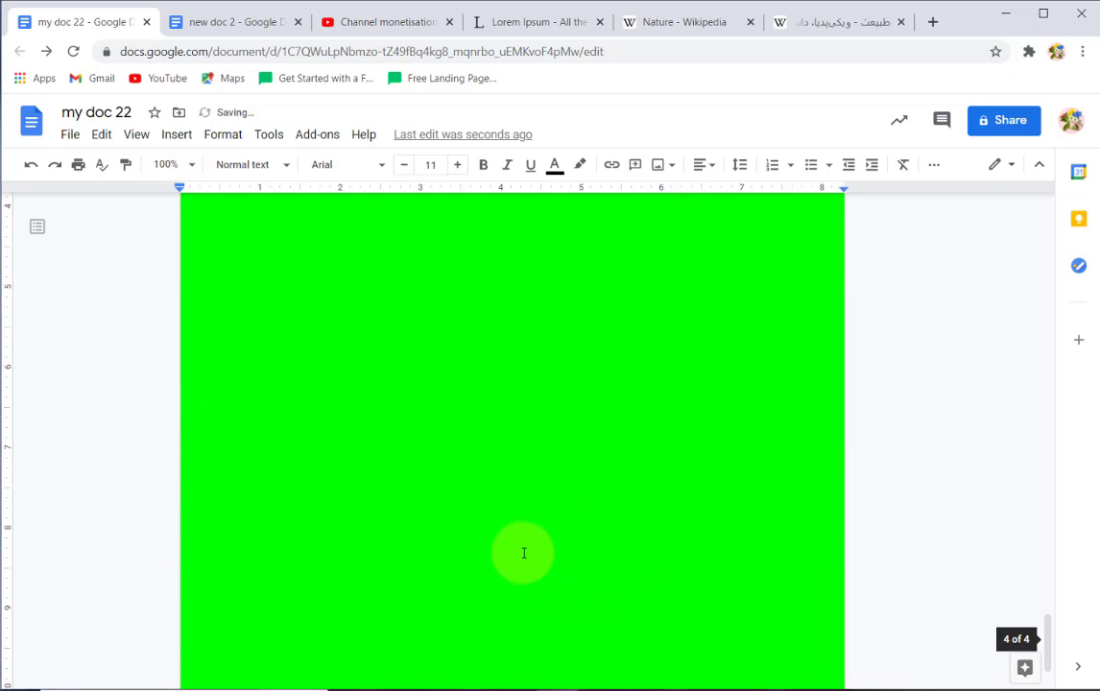
# Set the page color to white in the page setup, save the settings as default and apply them to the document
pyautogui.scroll(10, 351, 445)
pyautogui.scroll(20, 326, 365)
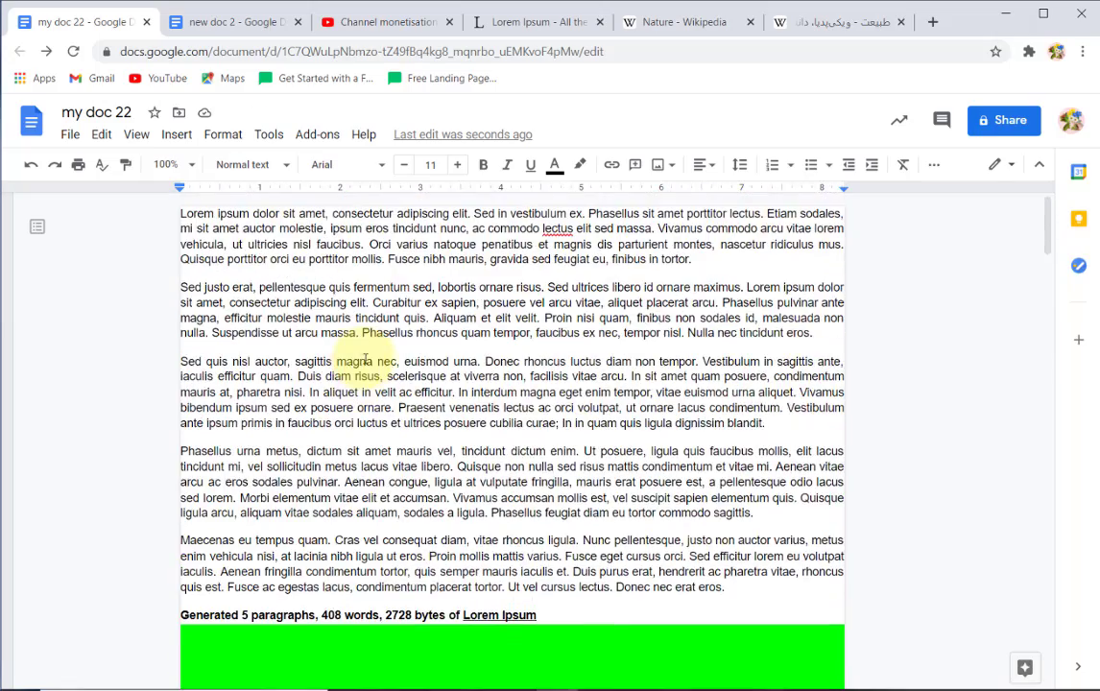
pyautogui.scroll(-15, 363, 360)
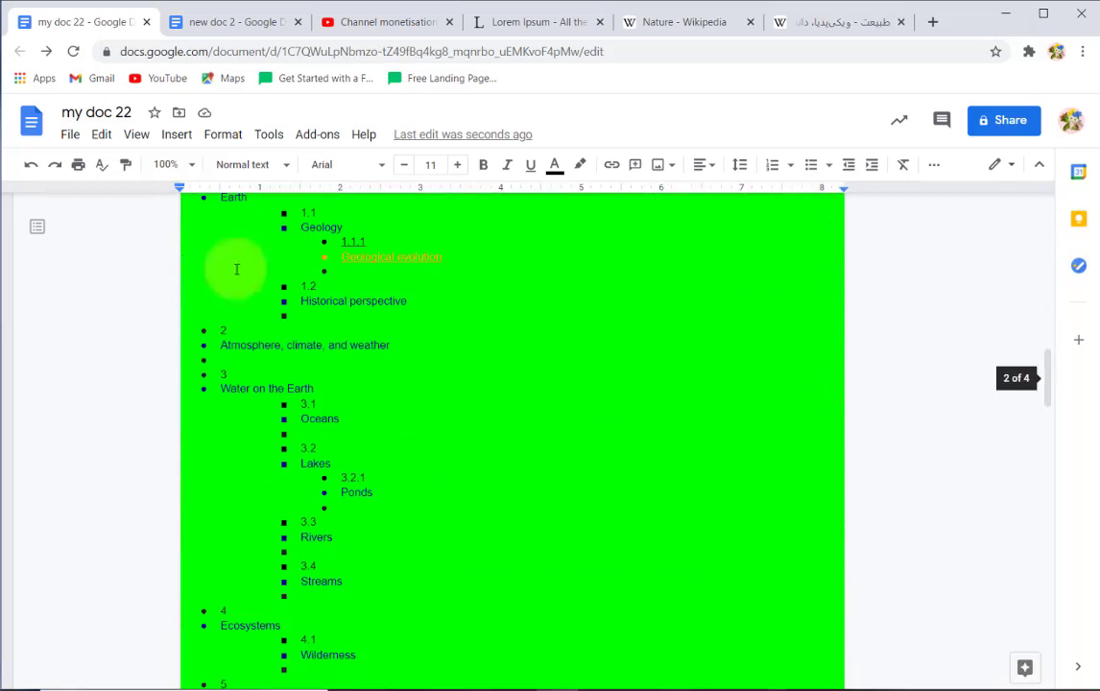
pyautogui.click(70, 135)
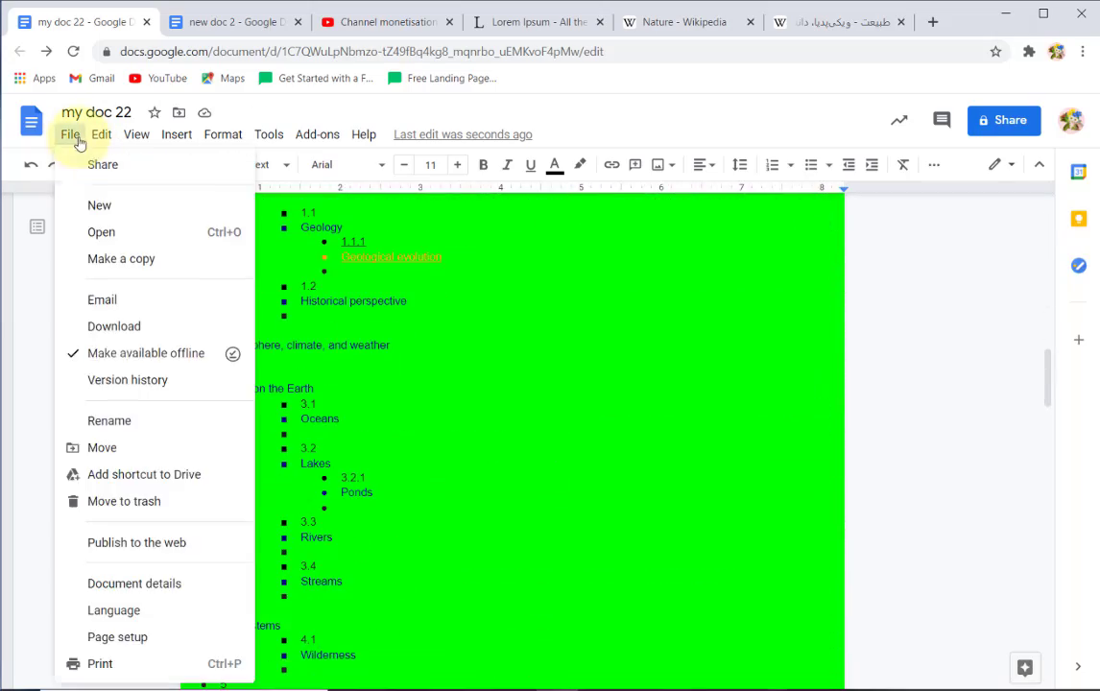
pyautogui.click(170, 639)
pyautogui.click(430, 442)
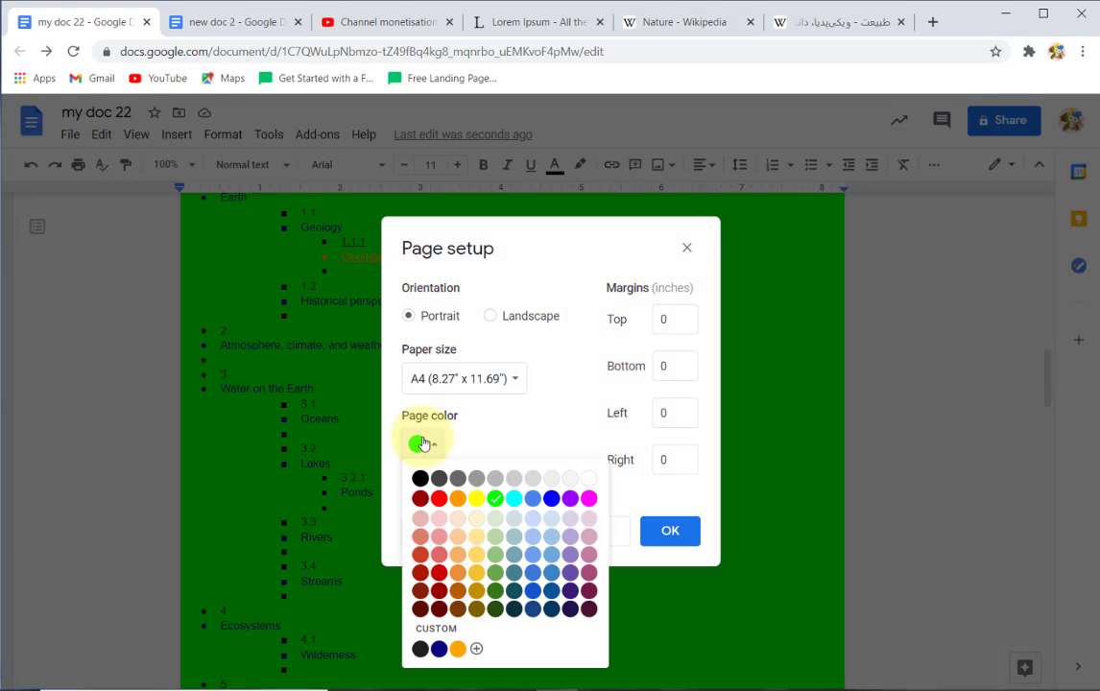
pyautogui.click(590, 479)
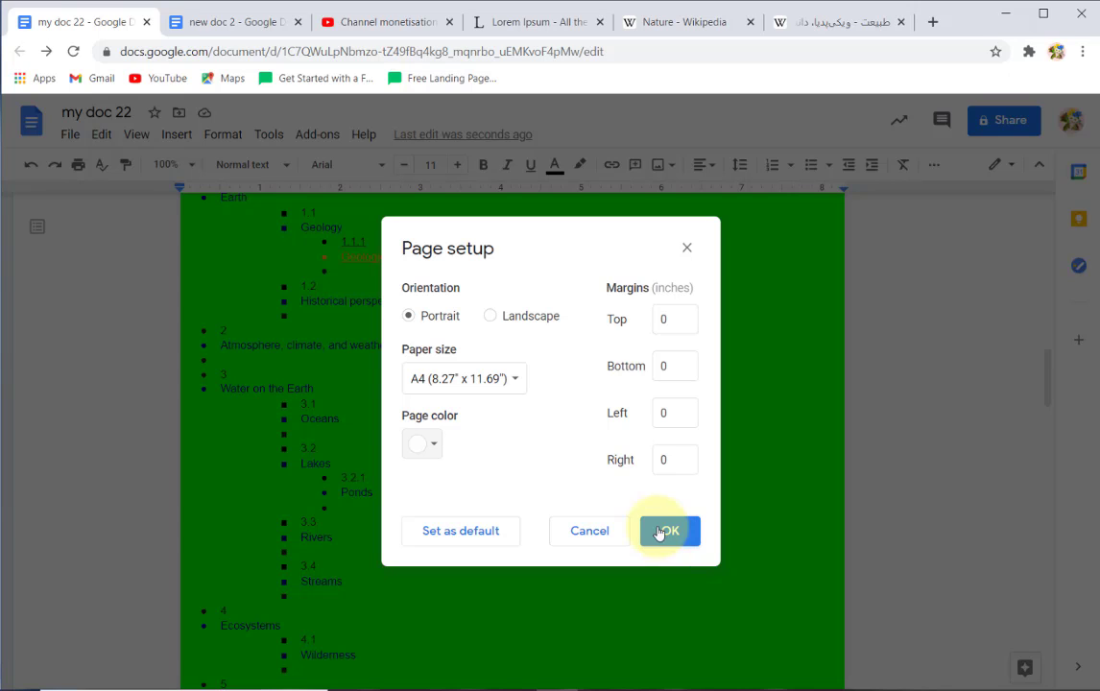
pyautogui.click(494, 544)
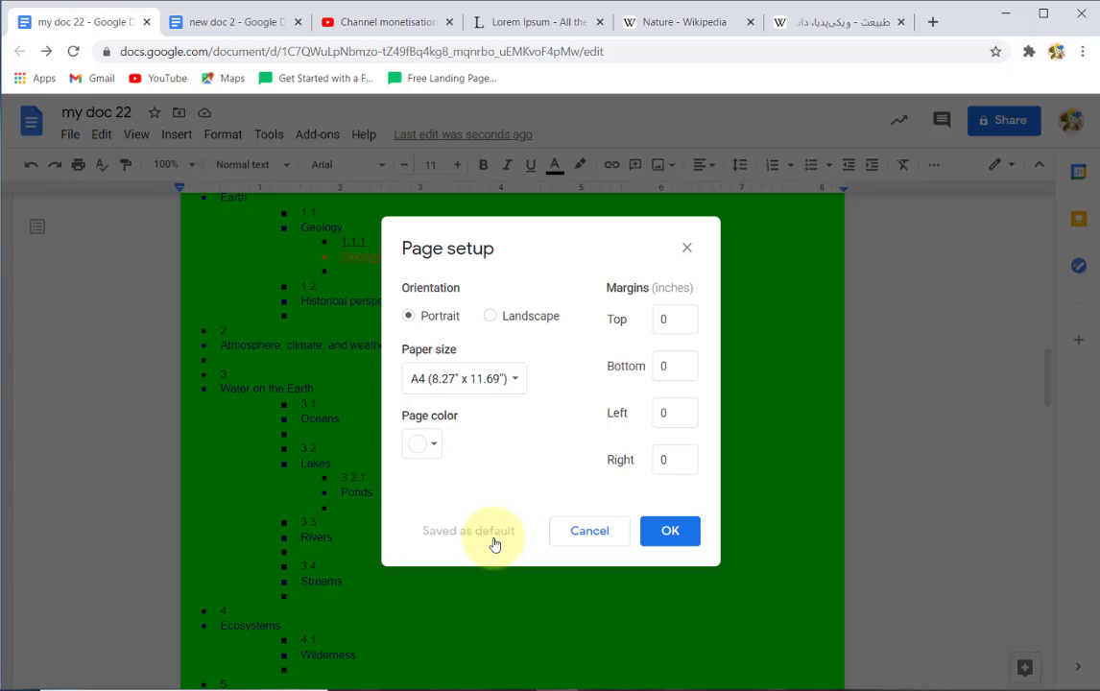
pyautogui.click(657, 531)
pyautogui.scroll(-15, 591, 538)
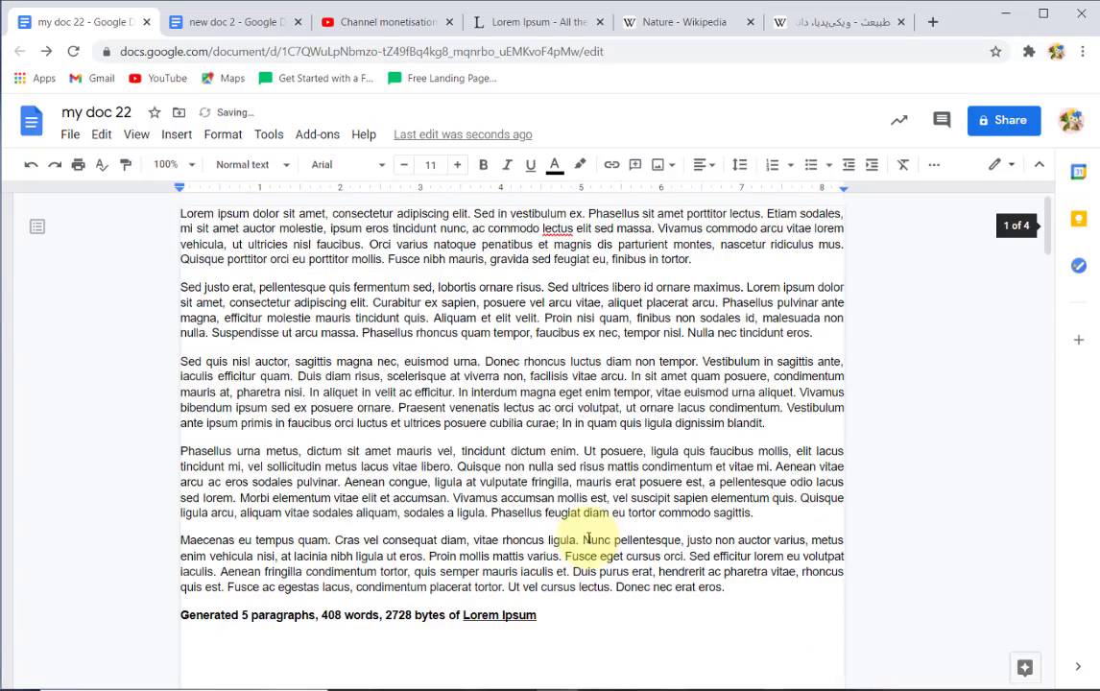
pyautogui.scroll(-10, 588, 540)
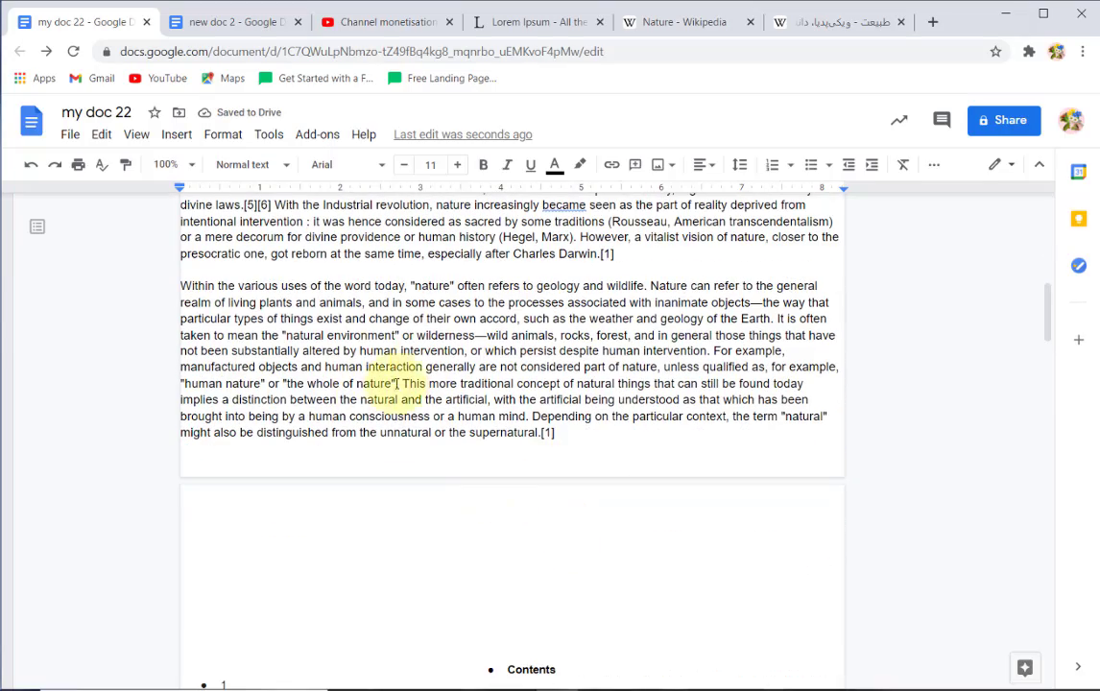
# Review the page setup options, including the available paper sizes, and close the dialog without changes
pyautogui.click(85, 142)
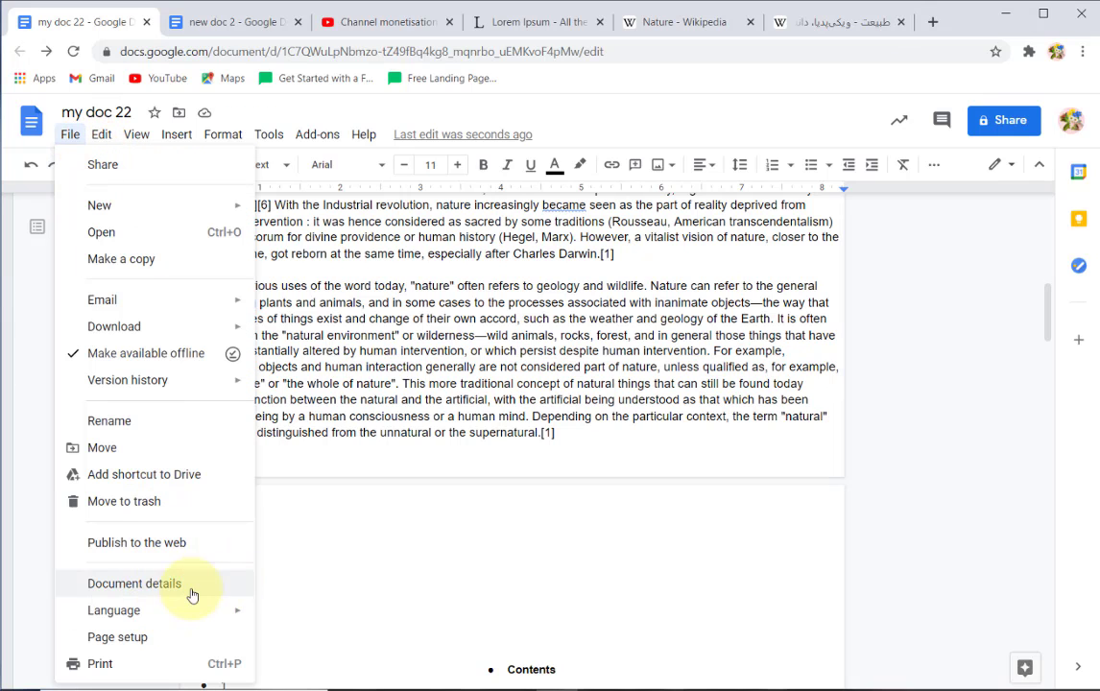
pyautogui.moveTo(159, 624)
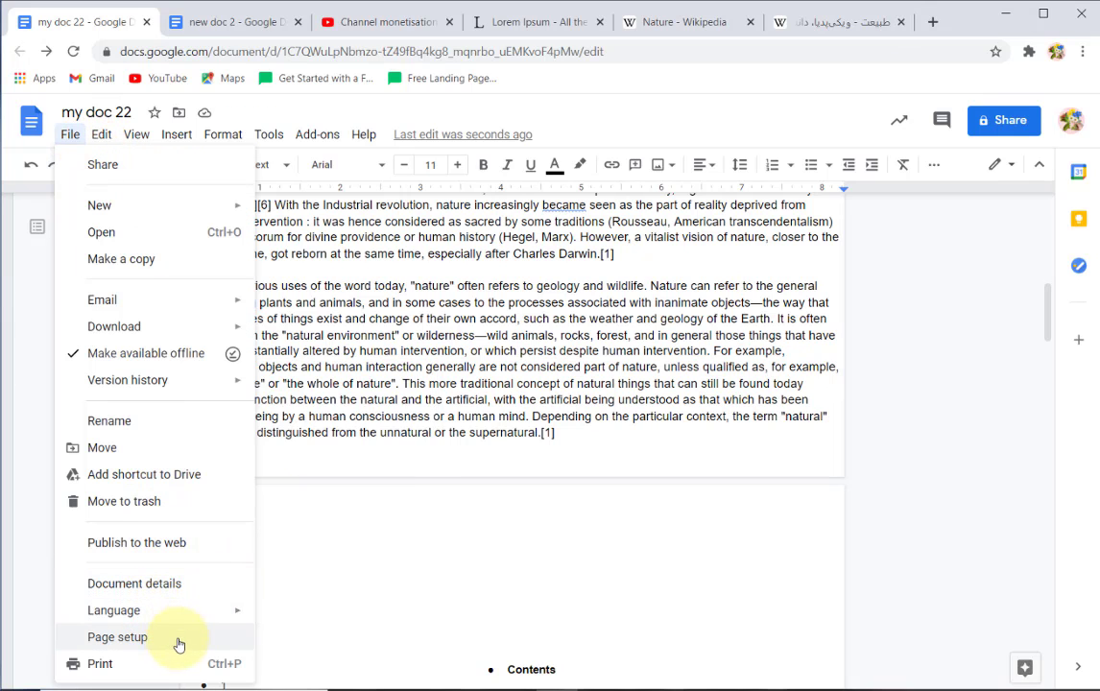
pyautogui.click(175, 639)
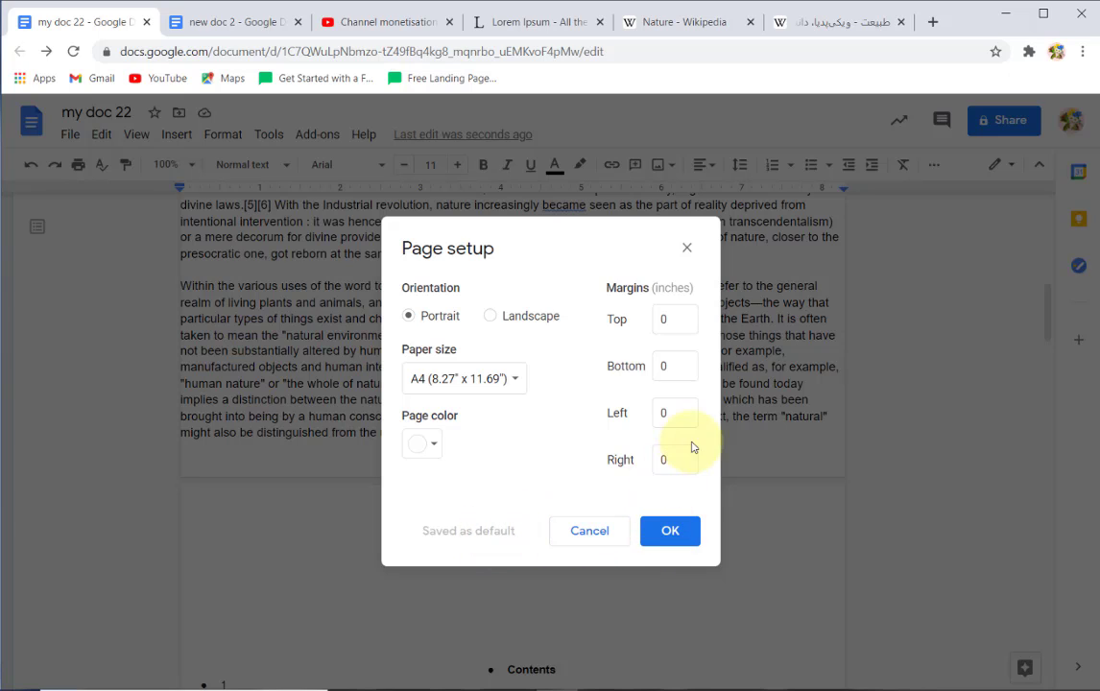
pyautogui.click(516, 378)
pyautogui.click(579, 370)
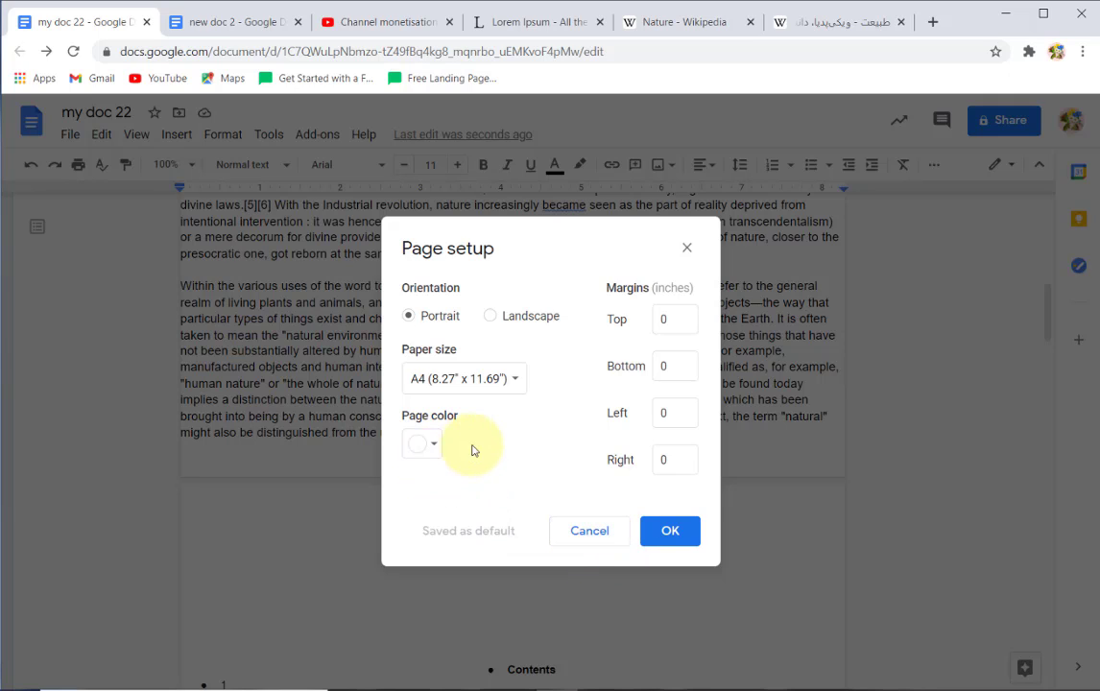
pyautogui.click(610, 542)
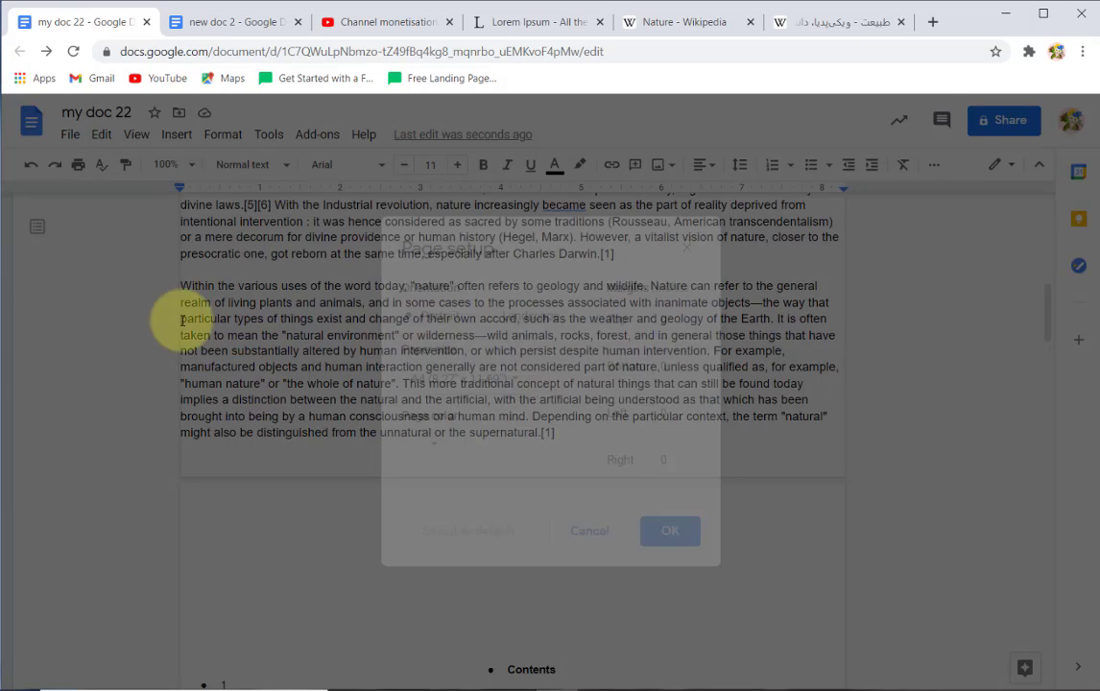
# Open the print preview, review the available print destinations and cancel printing
pyautogui.click(70, 134)
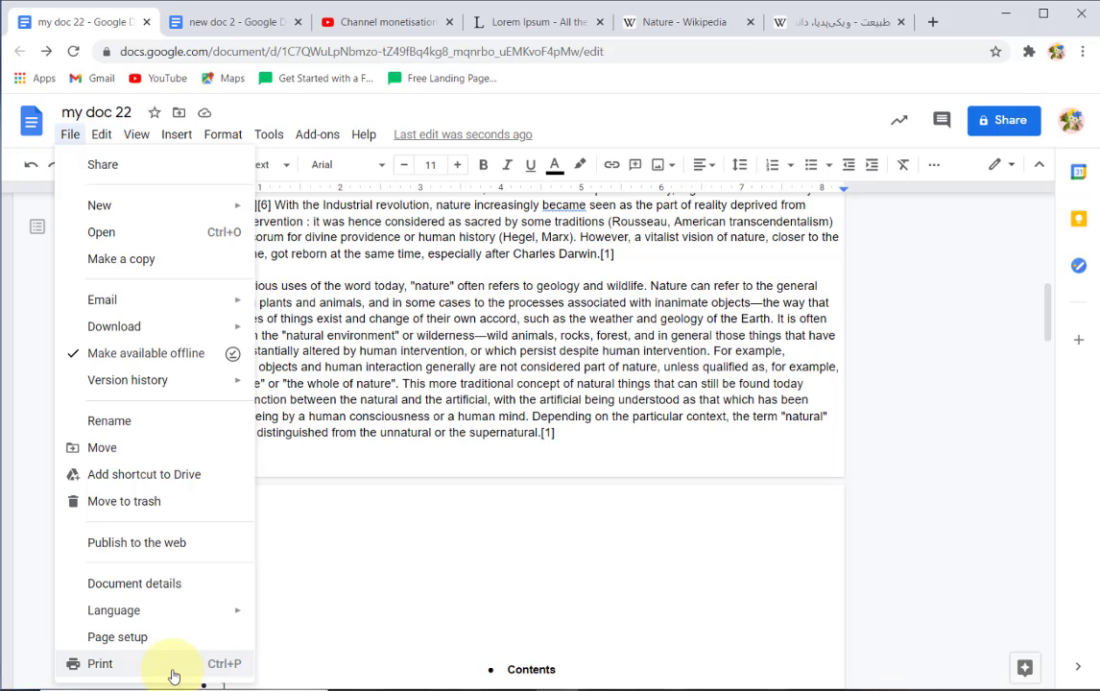
pyautogui.click(100, 664)
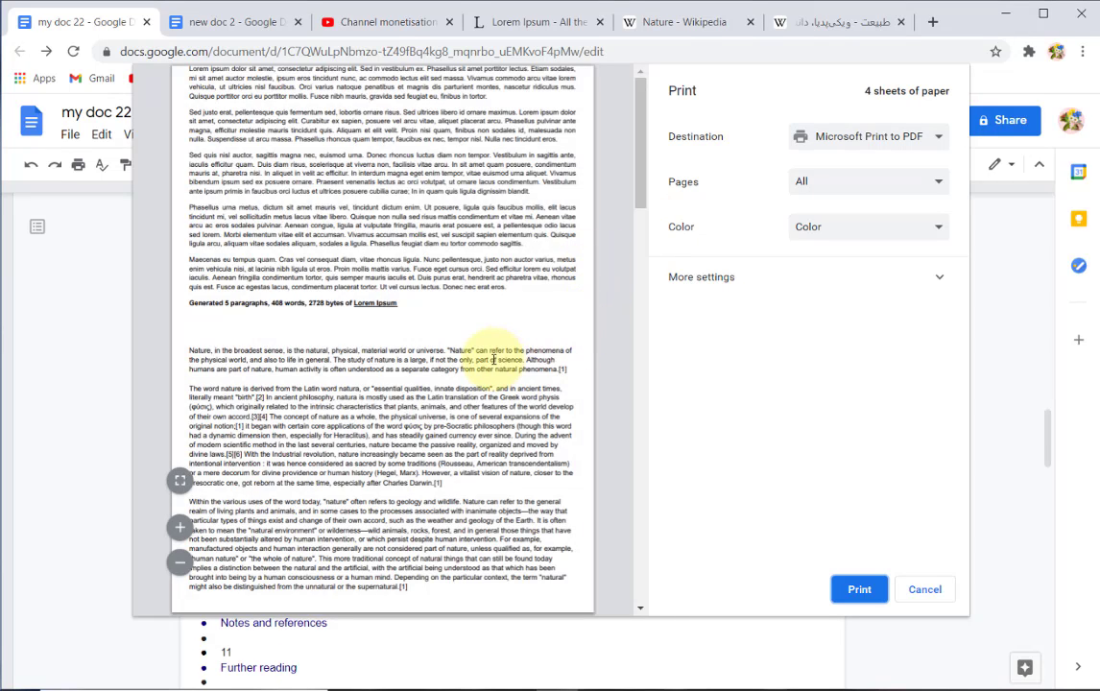
pyautogui.click(840, 140)
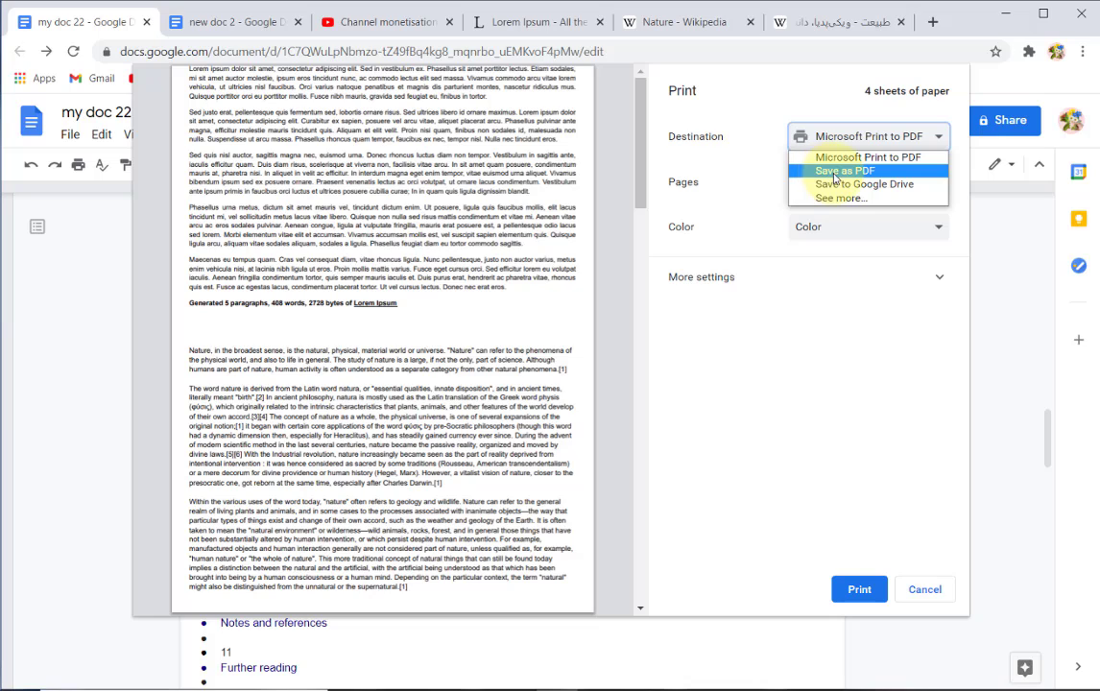
pyautogui.click(768, 182)
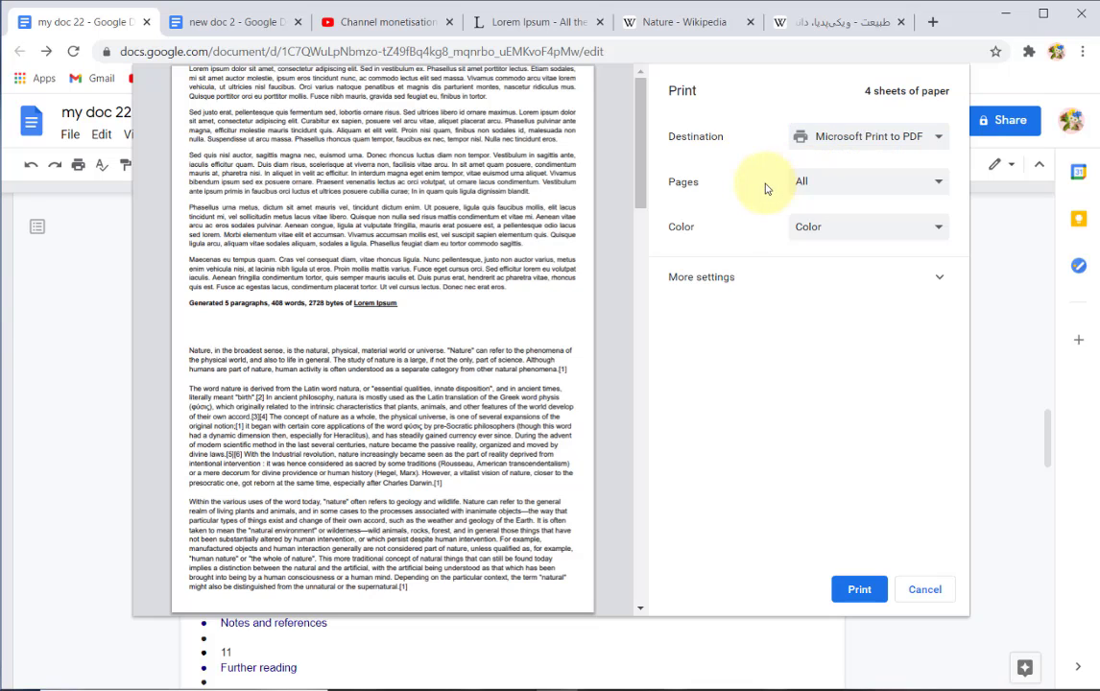
pyautogui.click(846, 143)
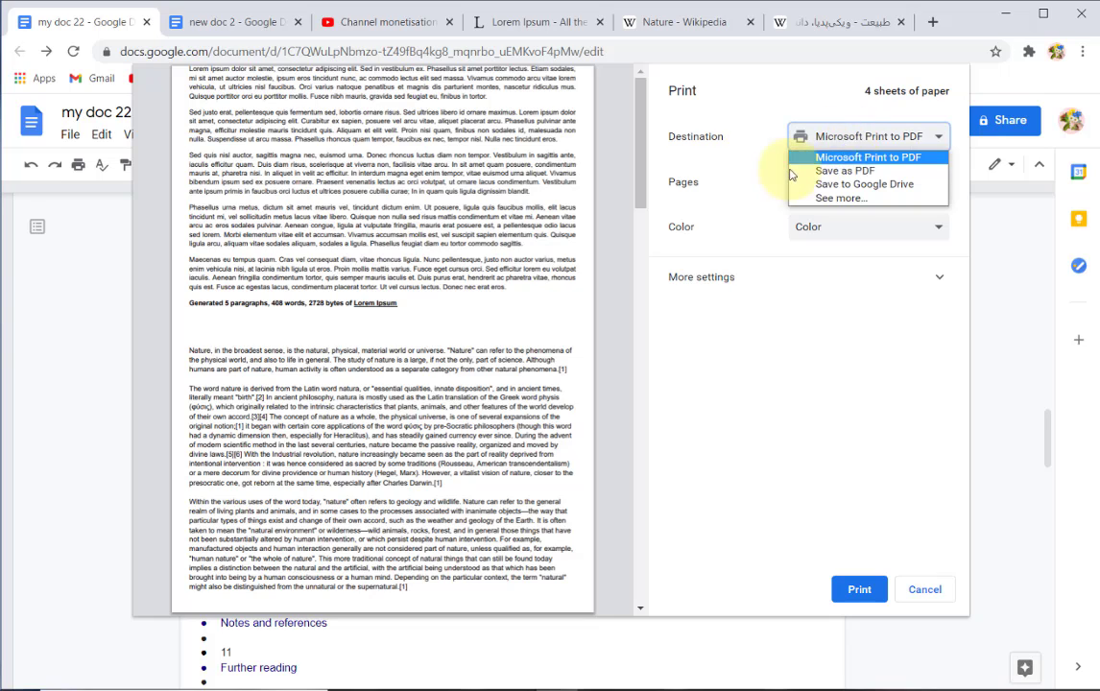
pyautogui.click(769, 112)
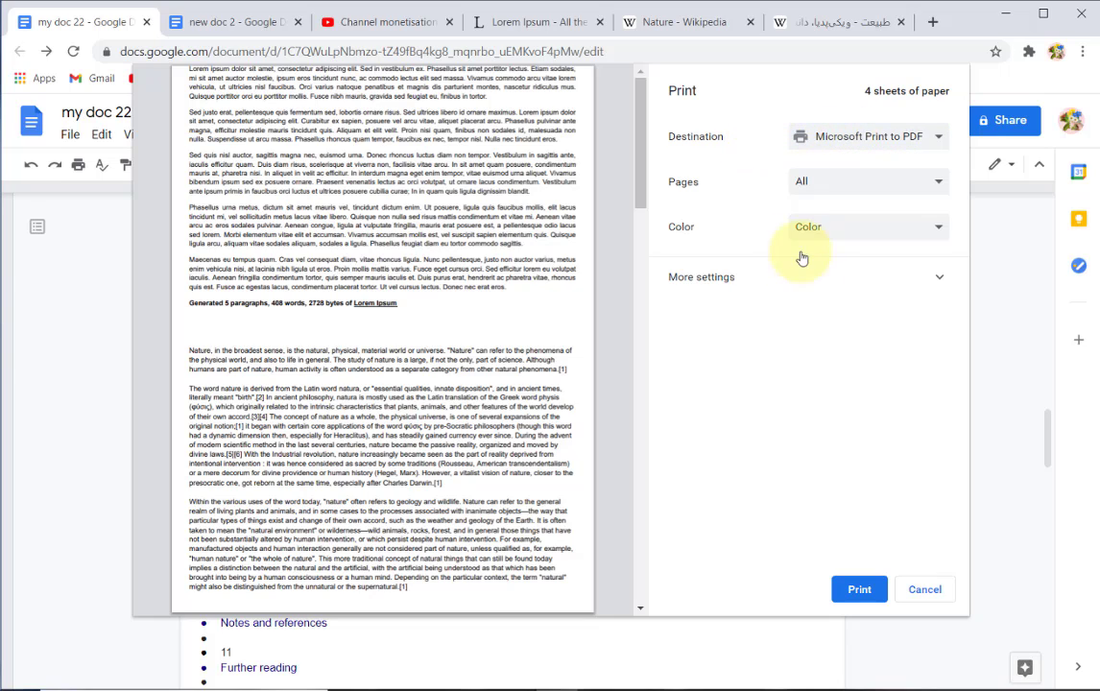
pyautogui.click(862, 589)
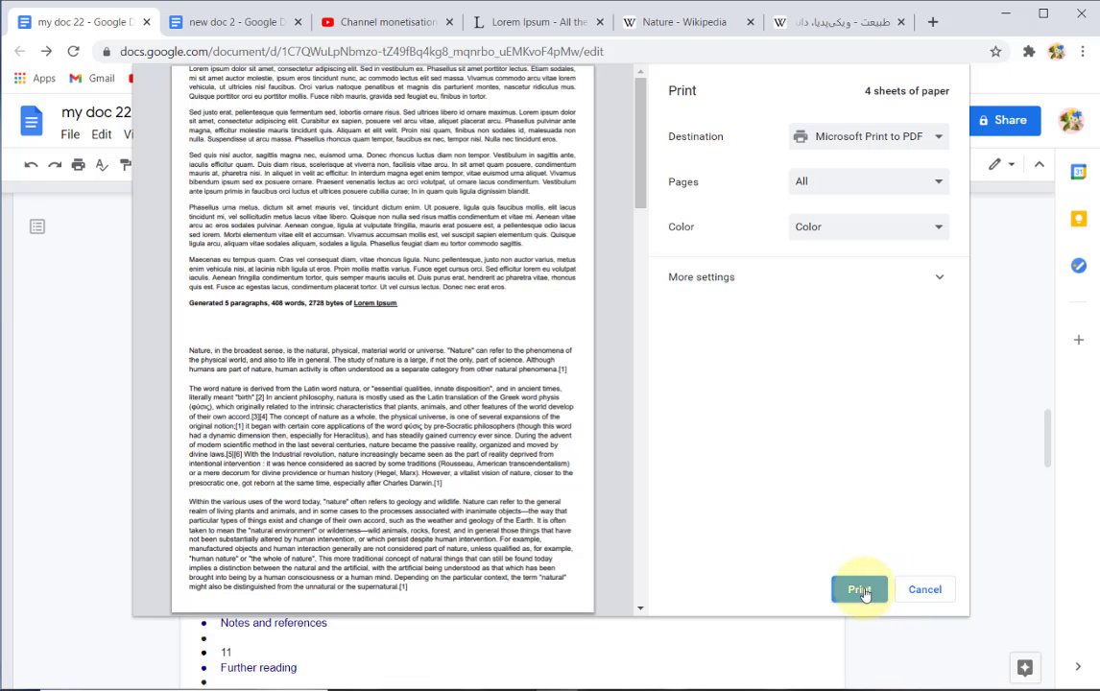
pyautogui.click(922, 589)
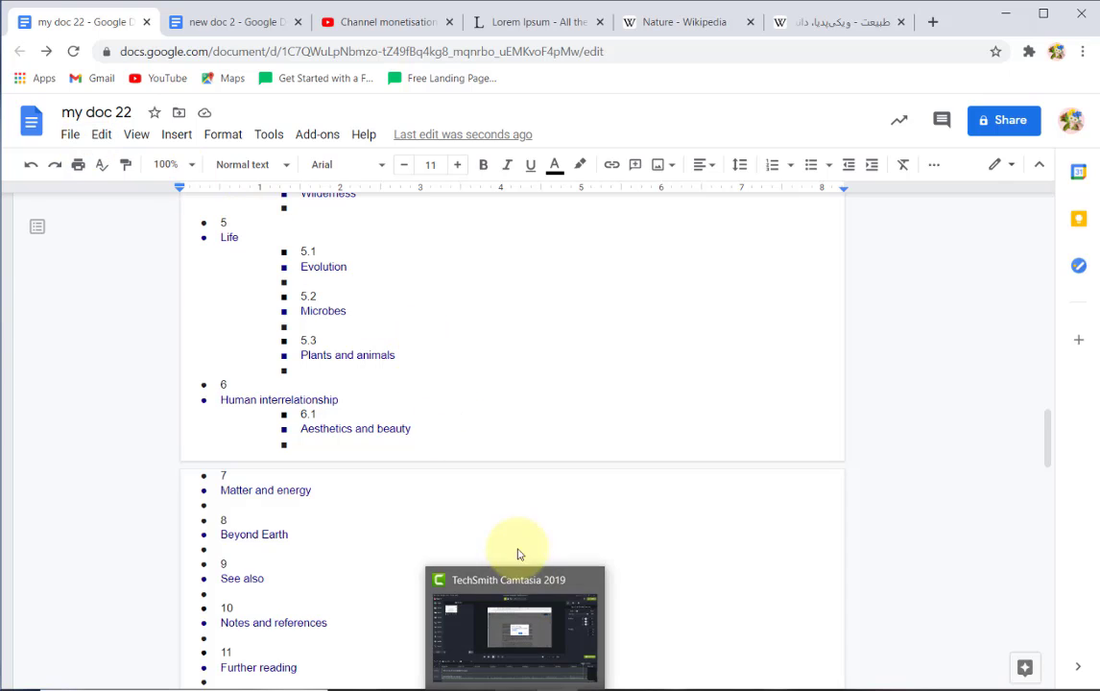
pyautogui.click(72, 135)
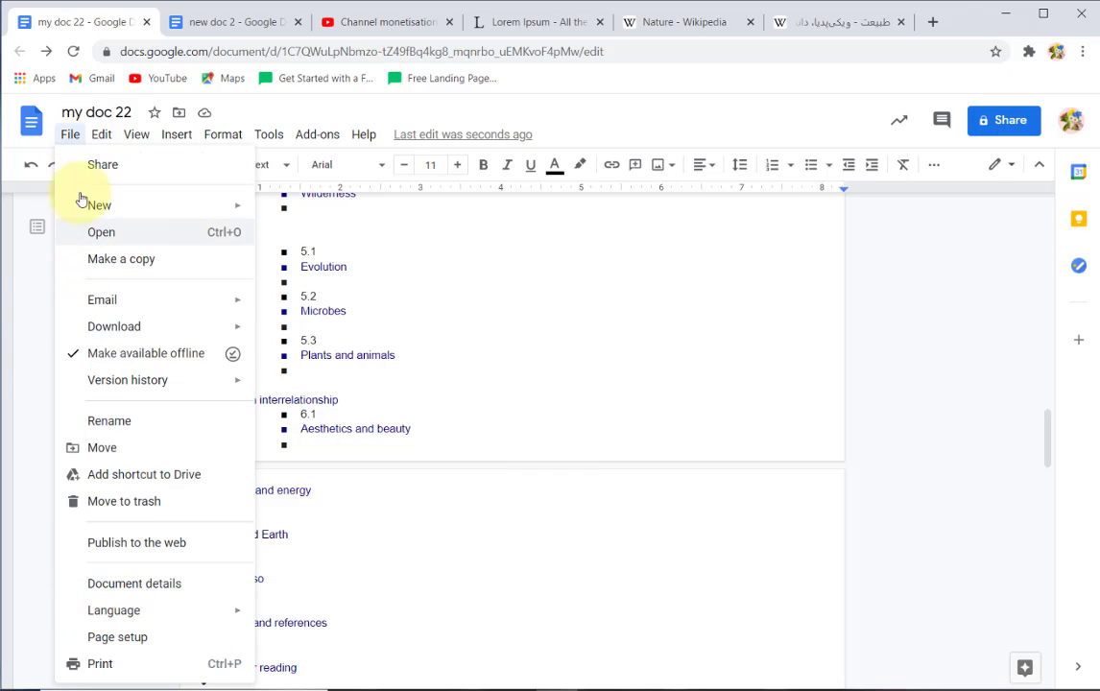
pyautogui.moveTo(105, 144)
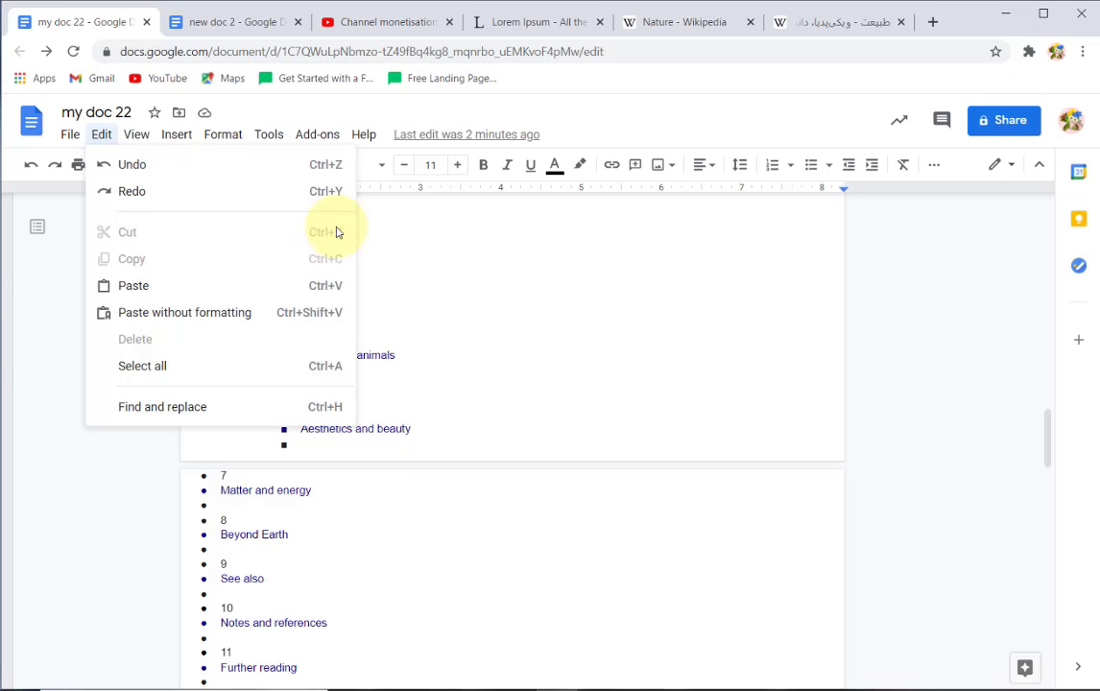
pyautogui.click(458, 301)
# Make the text "Phasellus rhoncus quam temp" in the second paragraph bold and color it green
pyautogui.scroll(5, 459, 303)
pyautogui.scroll(4, 399, 334)
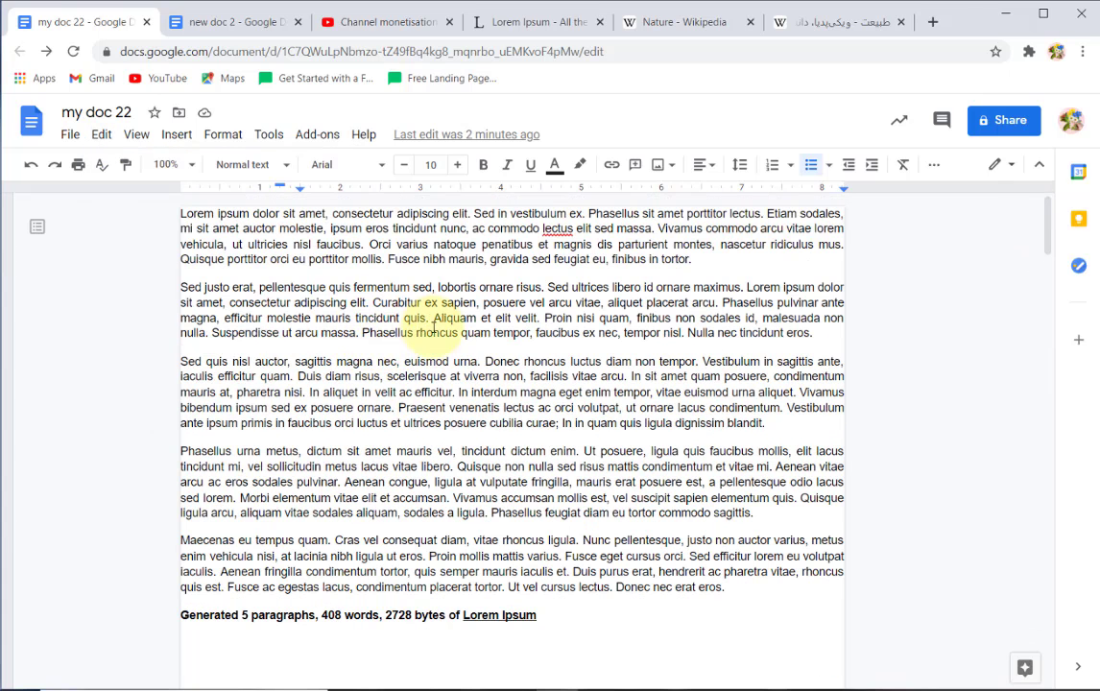
pyautogui.moveTo(362, 332); pyautogui.dragTo(519, 331)
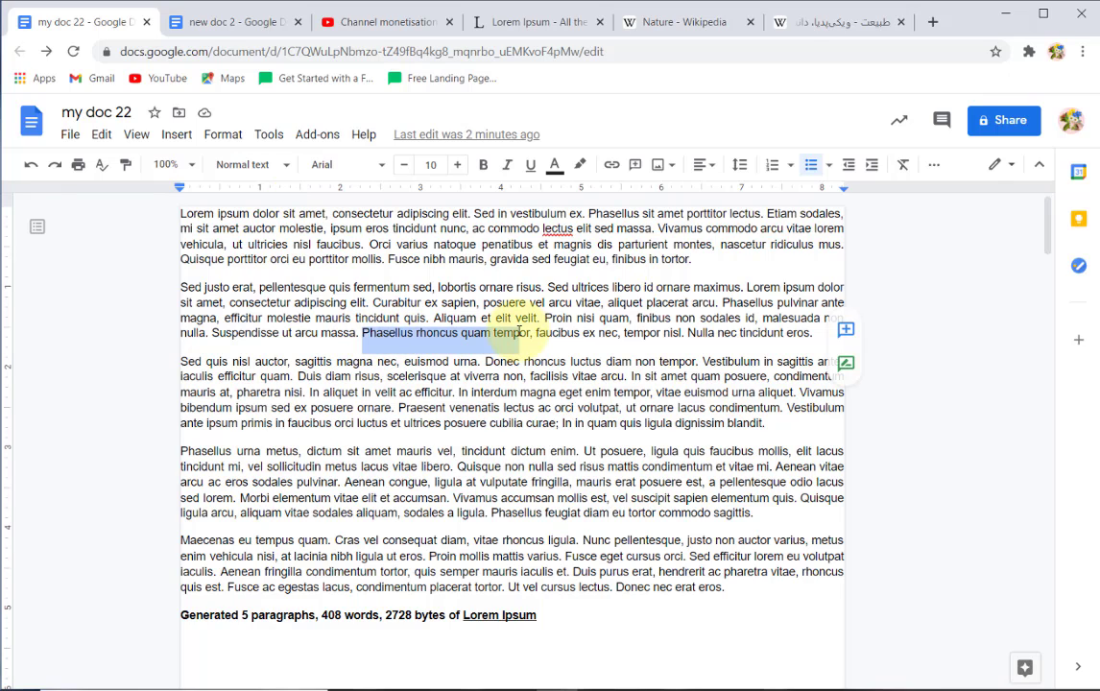
pyautogui.click(486, 166)
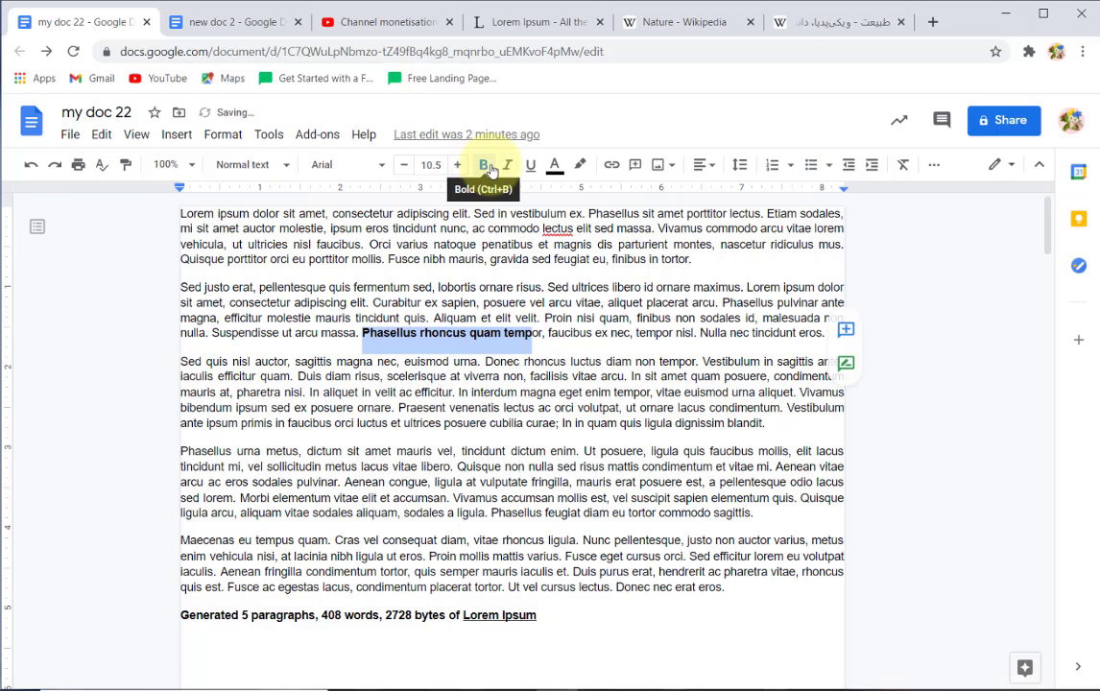
pyautogui.click(554, 167)
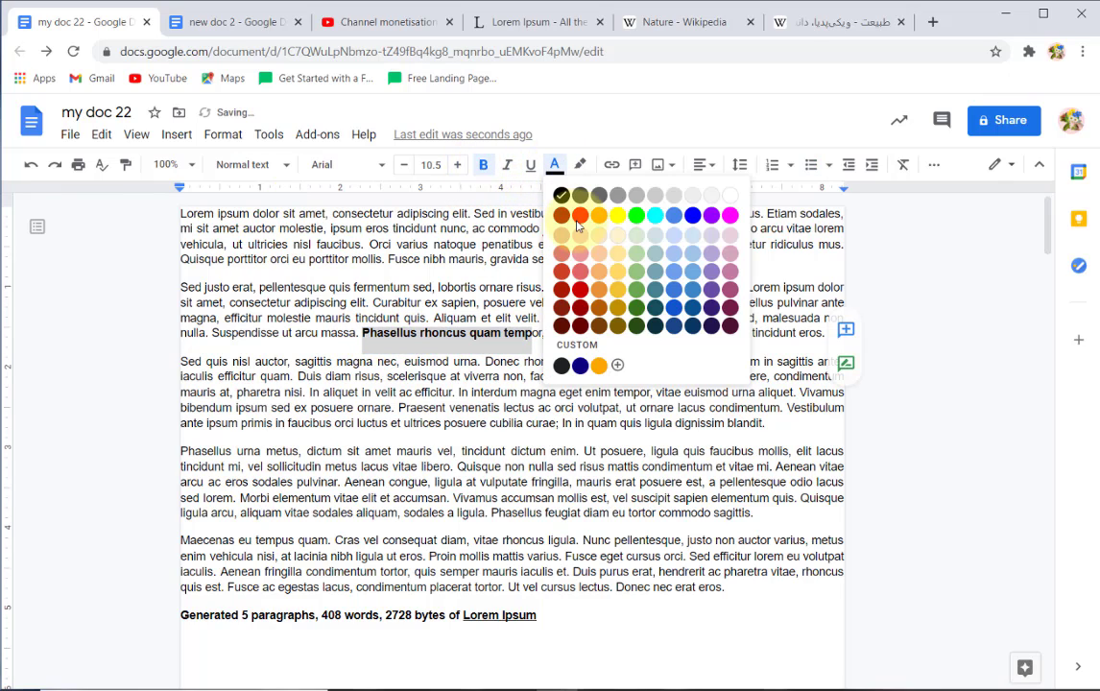
pyautogui.click(636, 215)
pyautogui.click(492, 317)
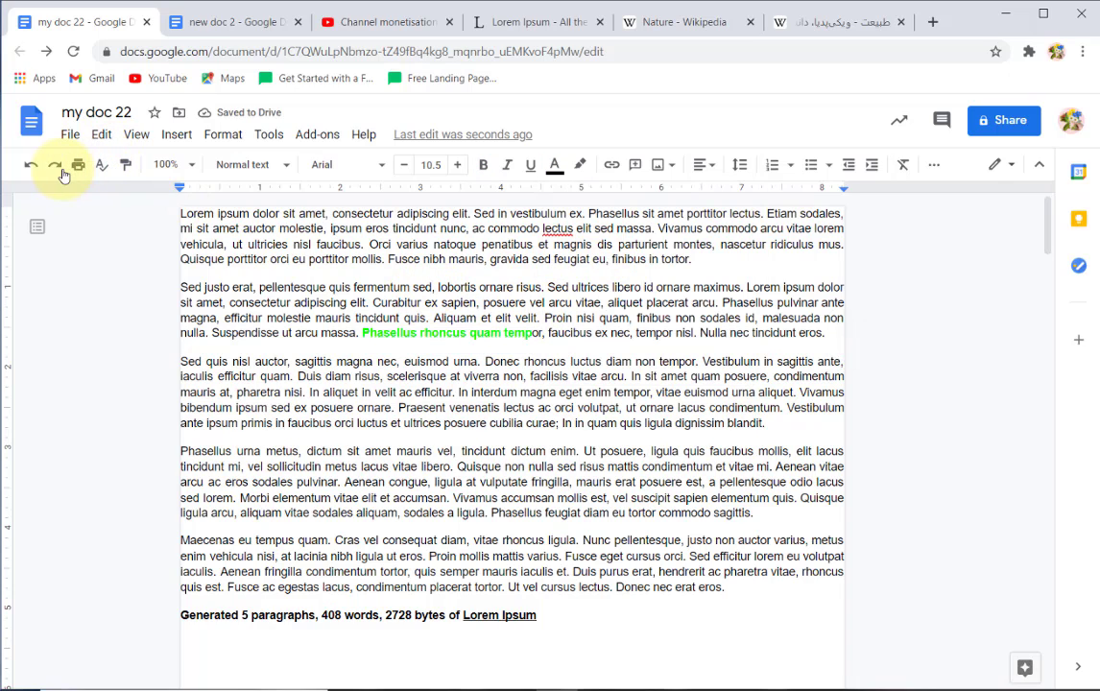
# Undo the green text color and the bold formatting of the phrase in the second paragraph
pyautogui.click(99, 142)
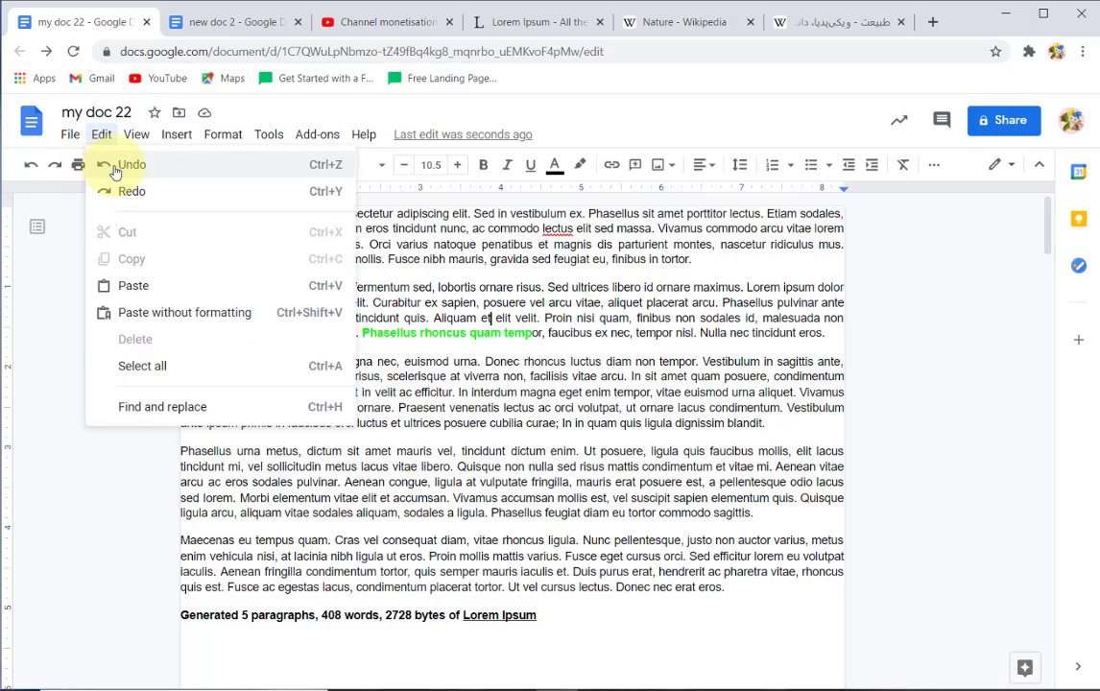
pyautogui.click(81, 165)
pyautogui.click(386, 382)
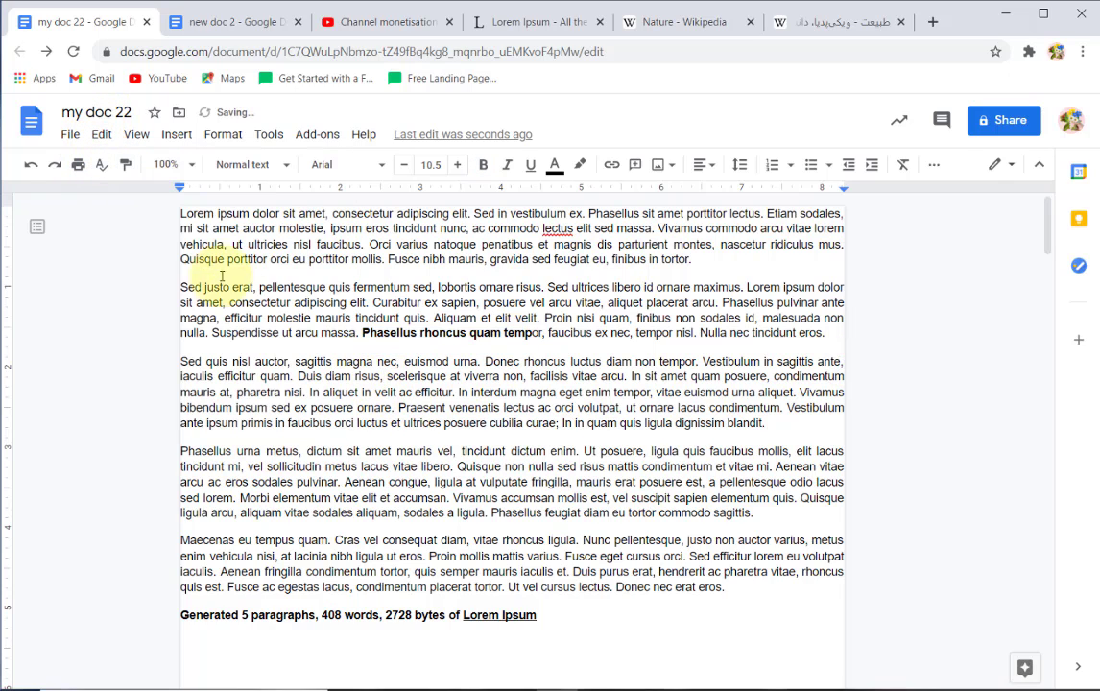
pyautogui.click(99, 139)
pyautogui.click(89, 163)
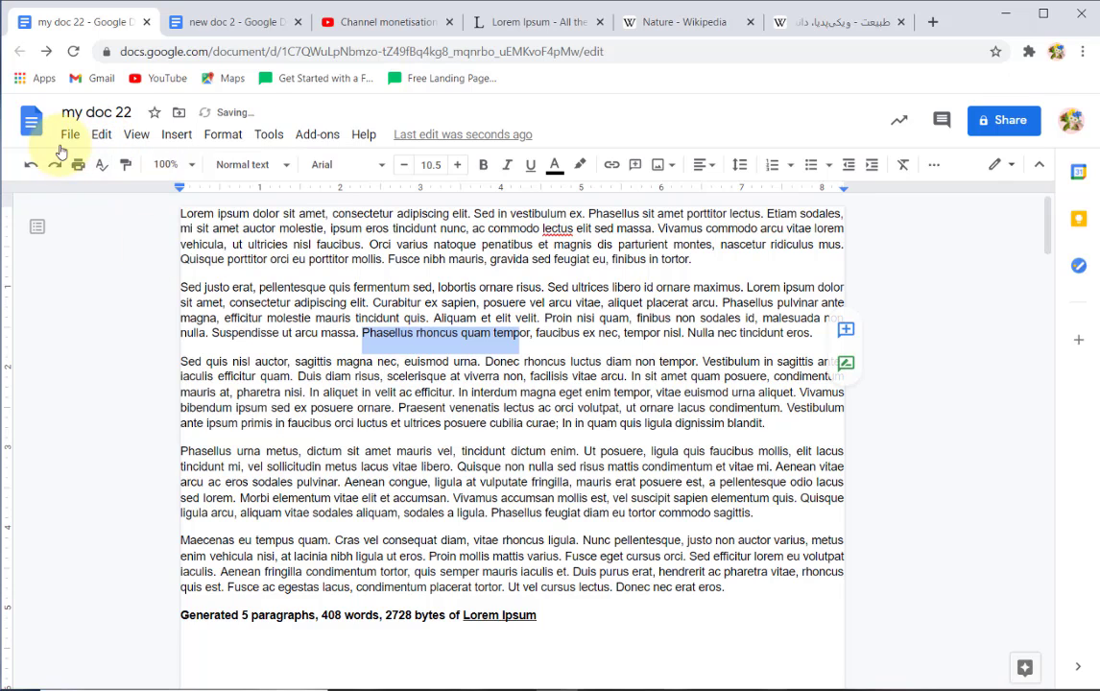
# Redo the bold formatting and the green text color of the phrase in the second paragraph
pyautogui.click(99, 135)
pyautogui.click(108, 187)
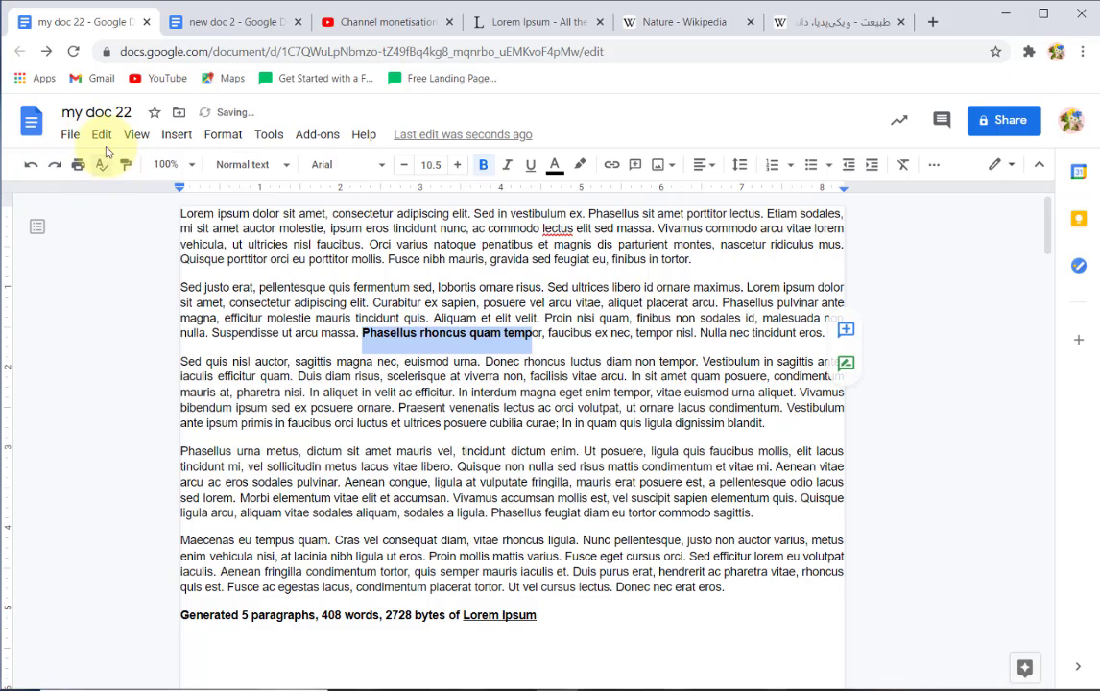
pyautogui.click(101, 138)
pyautogui.click(124, 198)
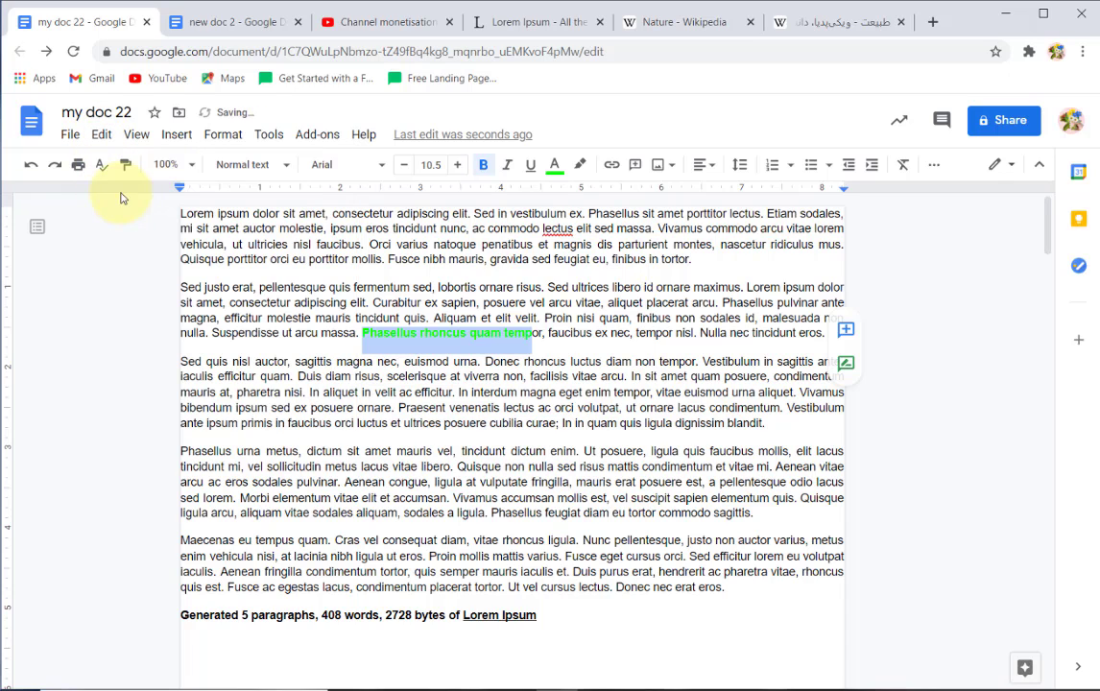
# Copy the green phrase "Phasellus rhoncus quam tempo" from the second paragraph and paste it with its formatting before "vel" in the fourth paragraph
pyautogui.click(101, 134)
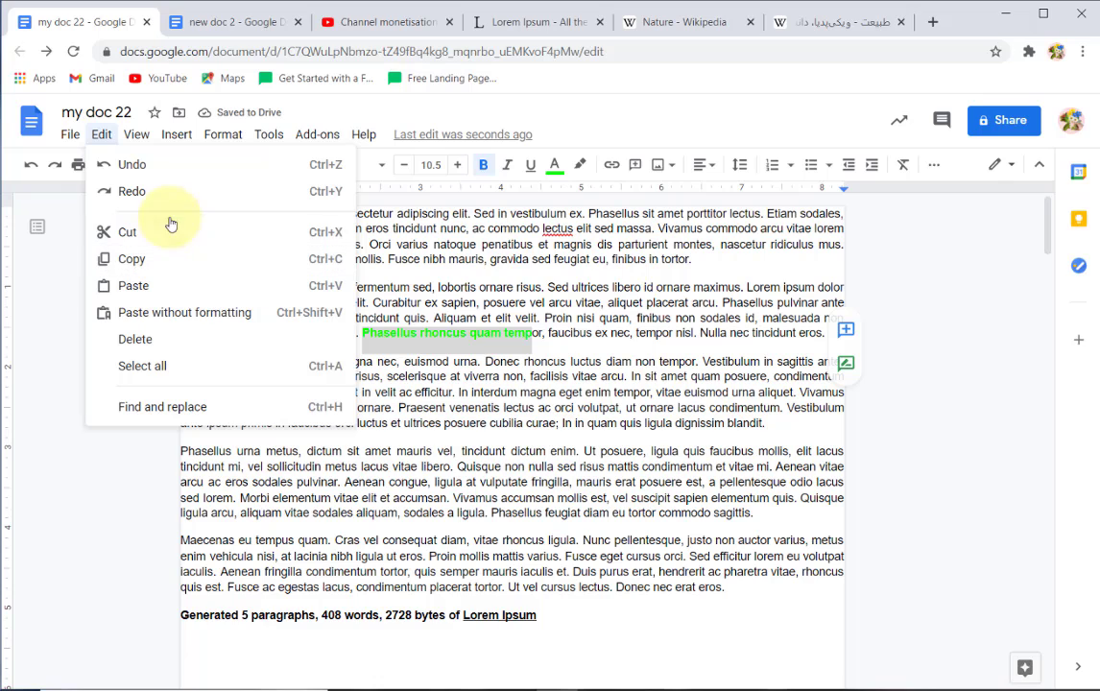
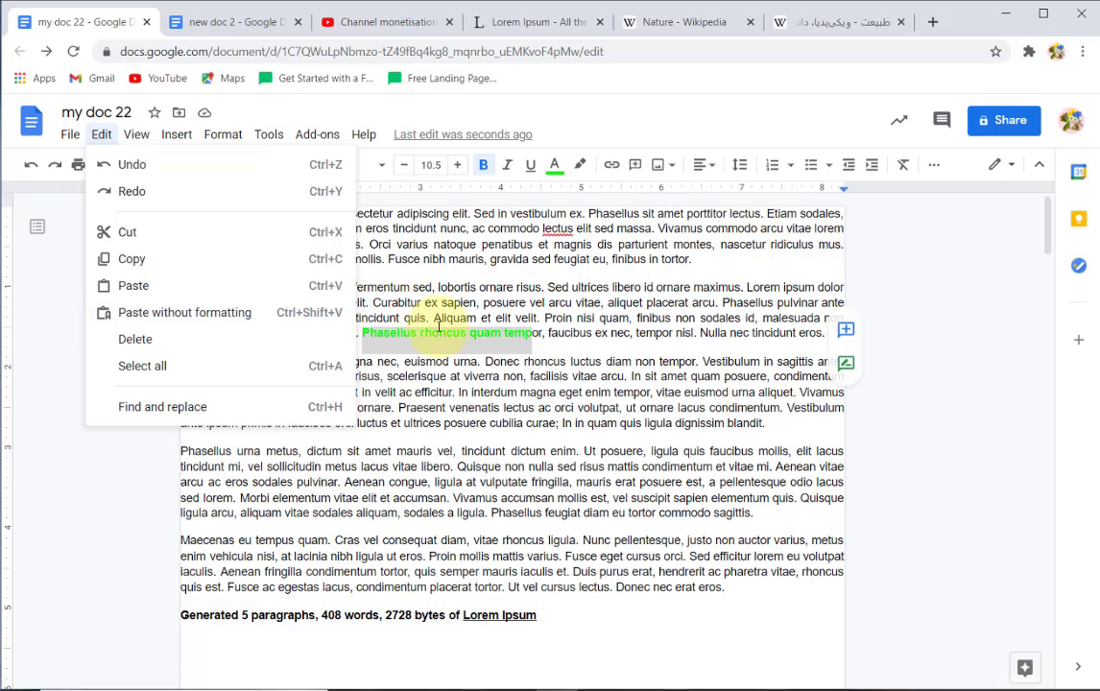
pyautogui.click(481, 295)
pyautogui.moveTo(491, 338); pyautogui.dragTo(368, 330)
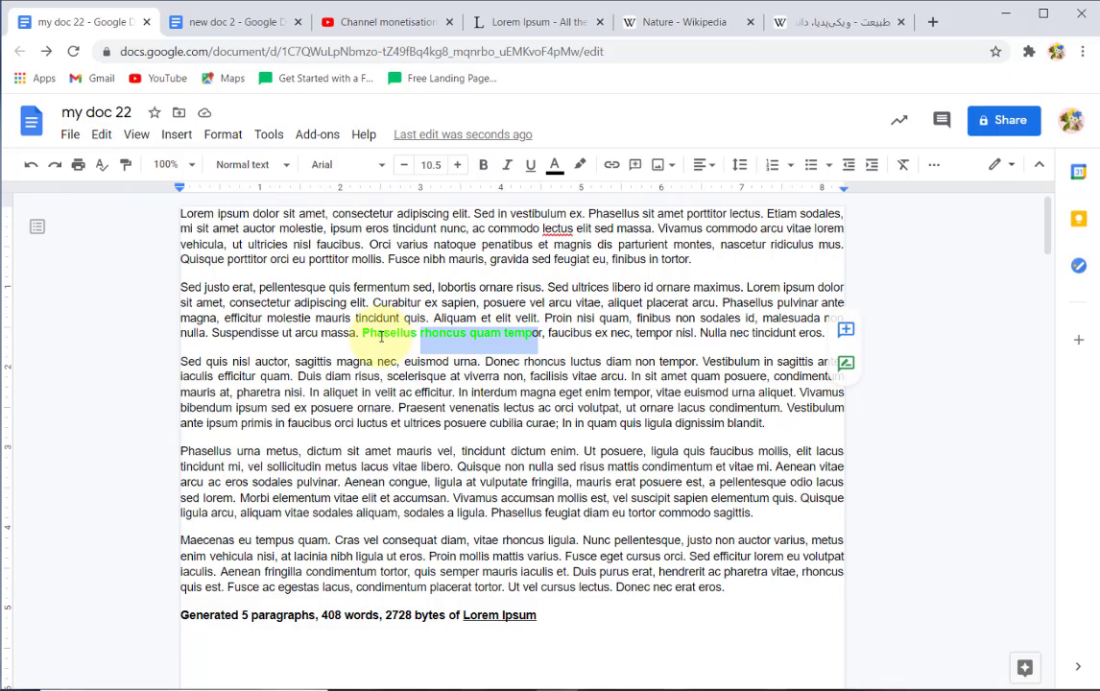
pyautogui.rightClick(444, 338)
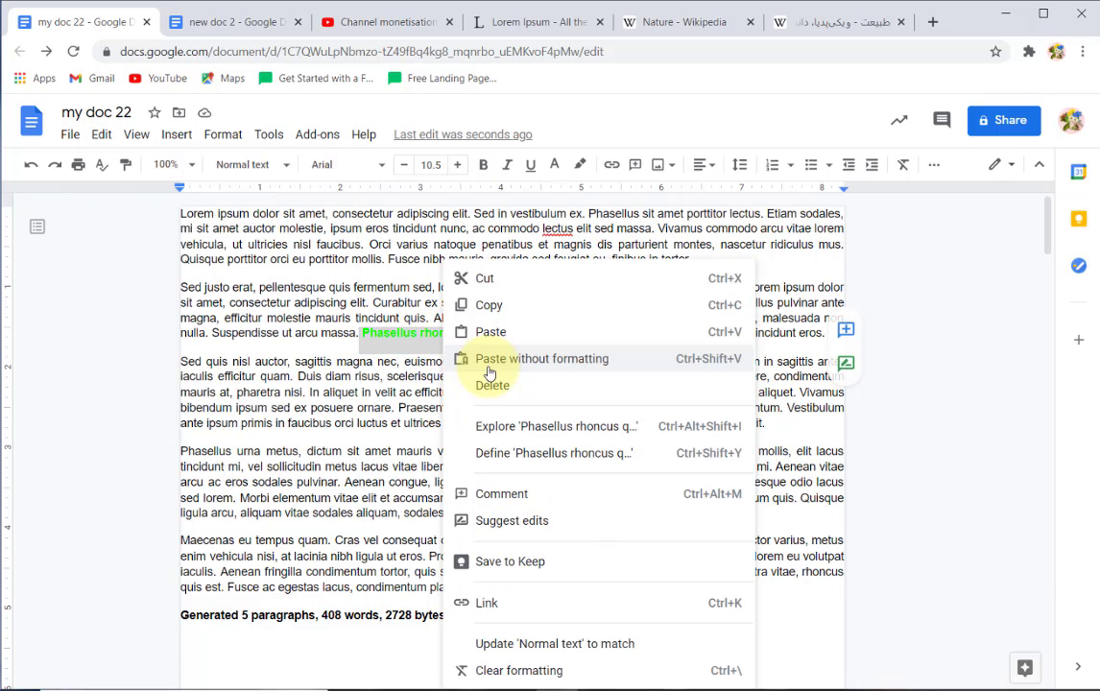
pyautogui.click(511, 305)
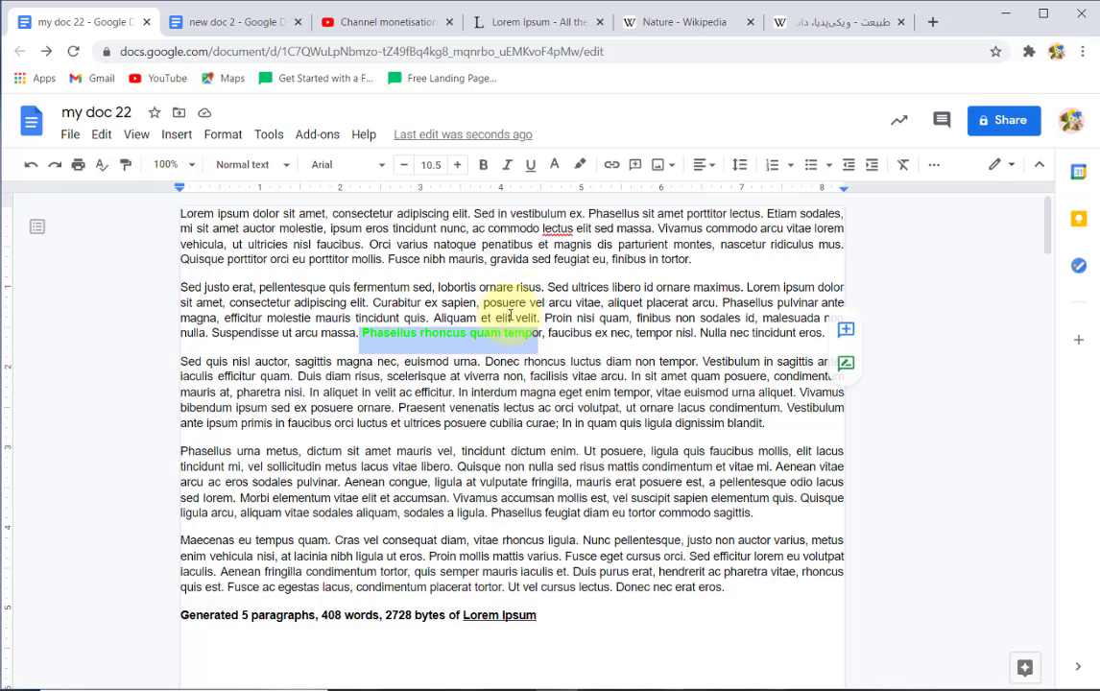
pyautogui.rightClick(434, 453)
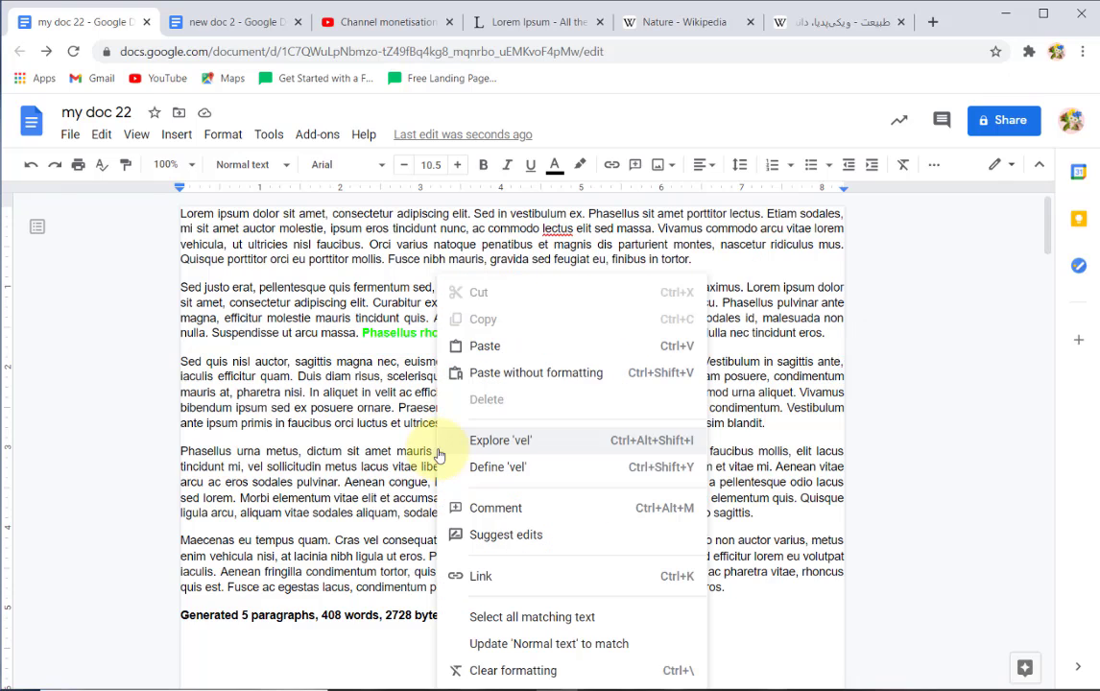
pyautogui.press('Escape')
pyautogui.rightClick(434, 451)
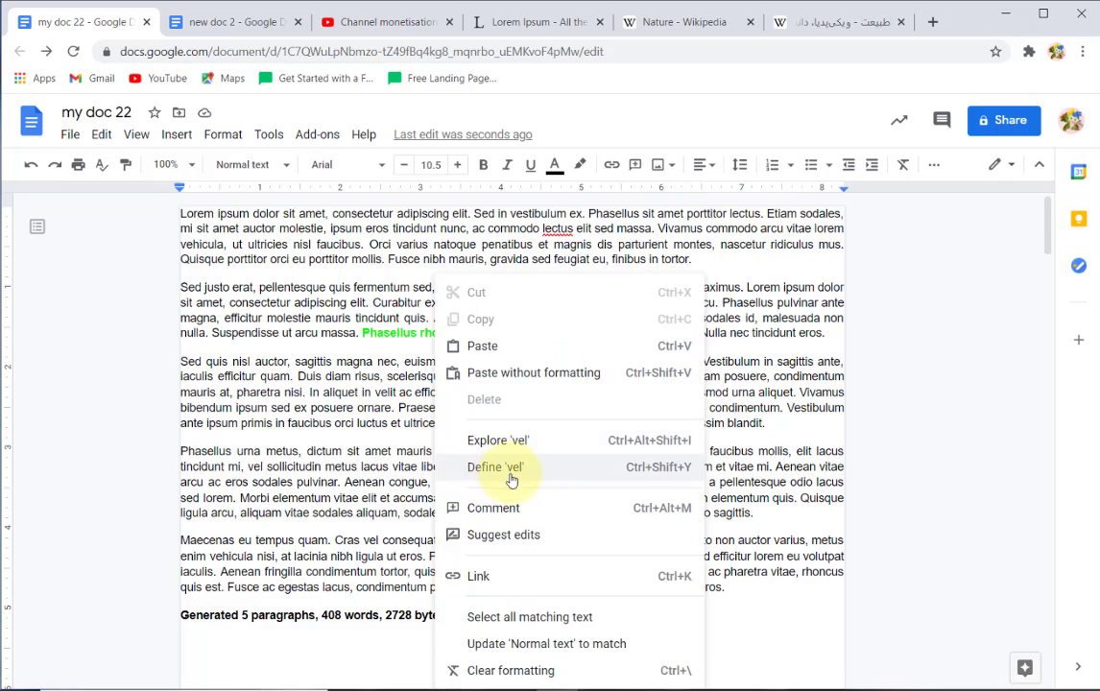
pyautogui.click(486, 345)
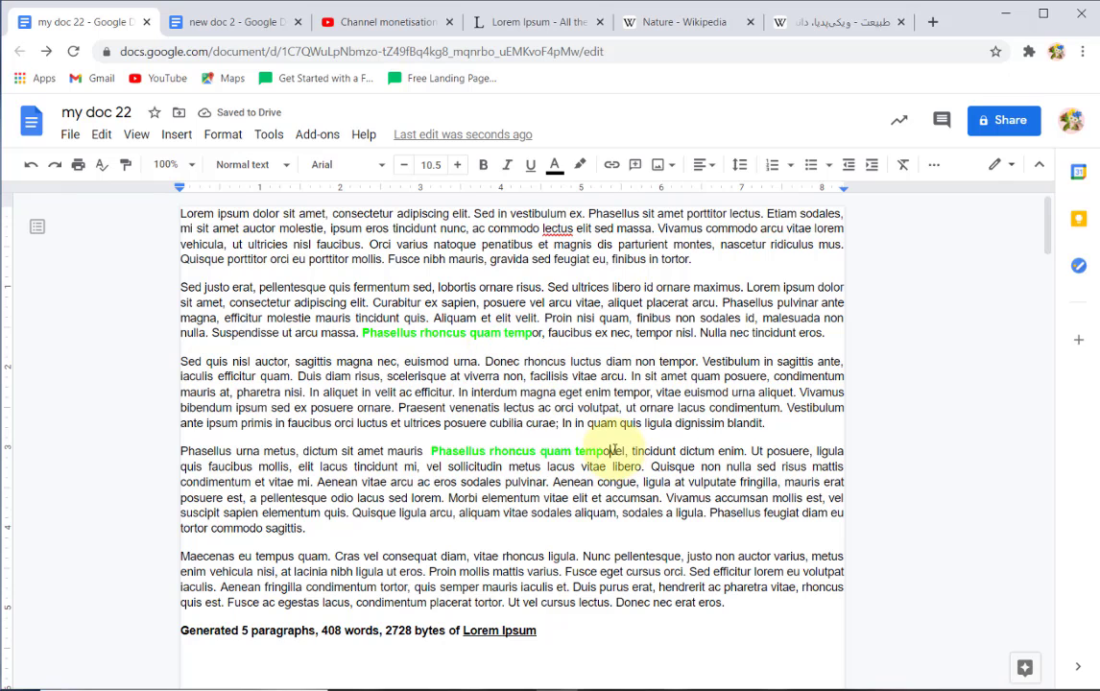
# Replace the green pasted phrase in the fourth paragraph with the copied text, using Paste without formatting
pyautogui.moveTo(614, 450); pyautogui.dragTo(402, 448)
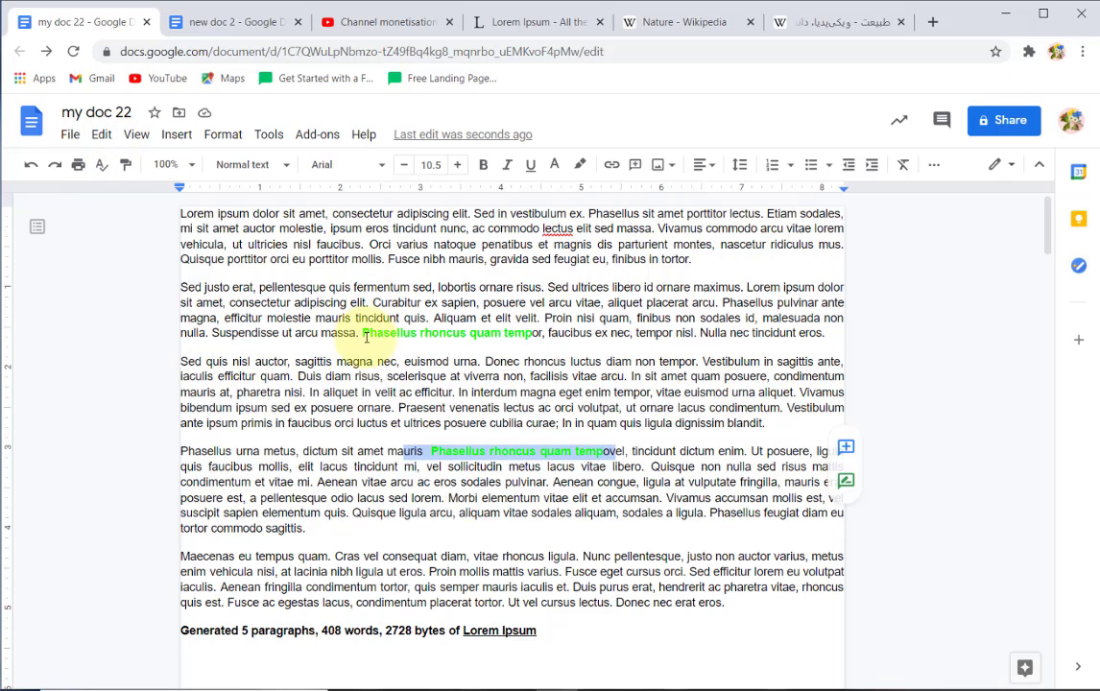
pyautogui.click(104, 135)
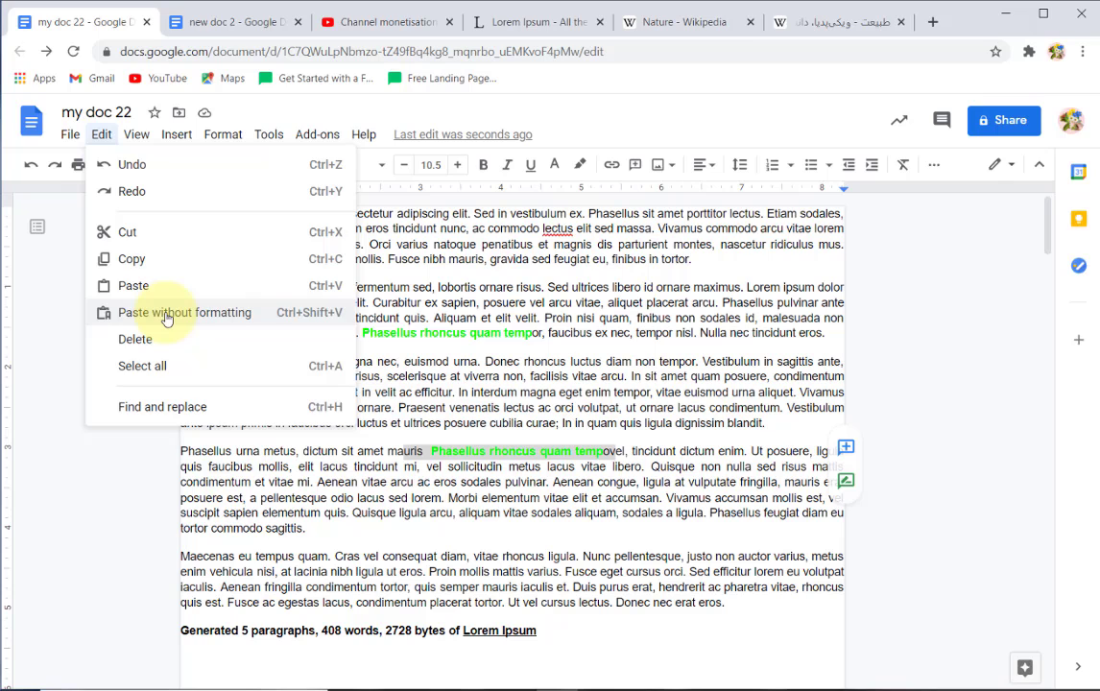
pyautogui.click(166, 316)
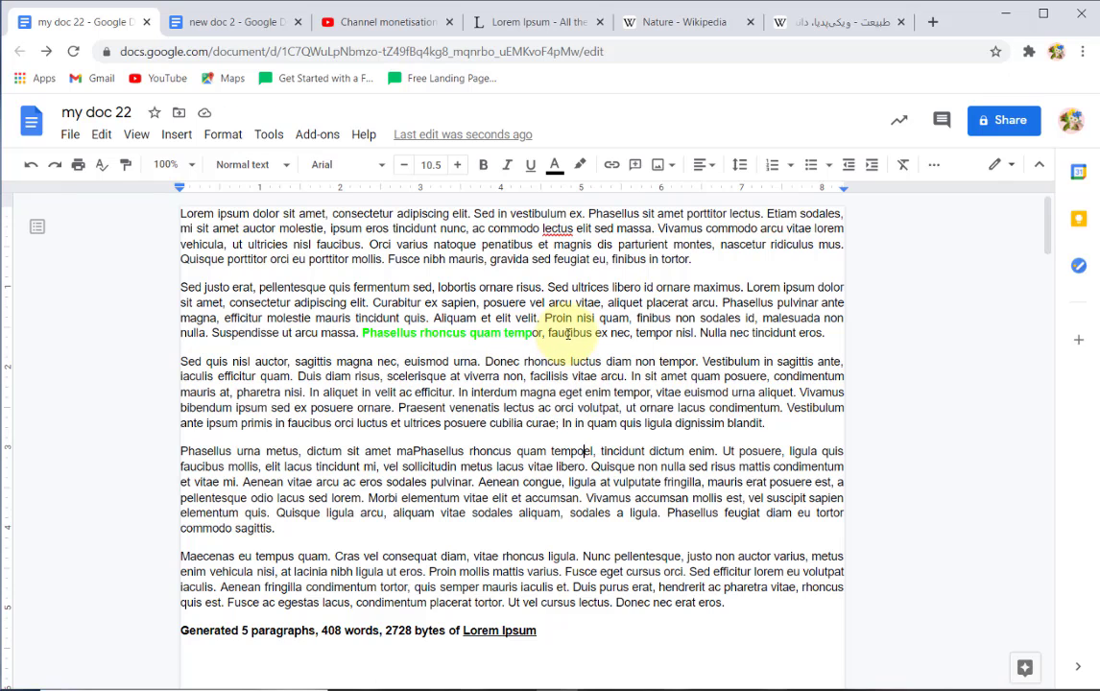
# Copy "assa. Phasellus rhoncus quam tempor, fau" from the second paragraph and paste it without formatting at the end of the fourth paragraph
pyautogui.moveTo(568, 333); pyautogui.dragTo(331, 333)
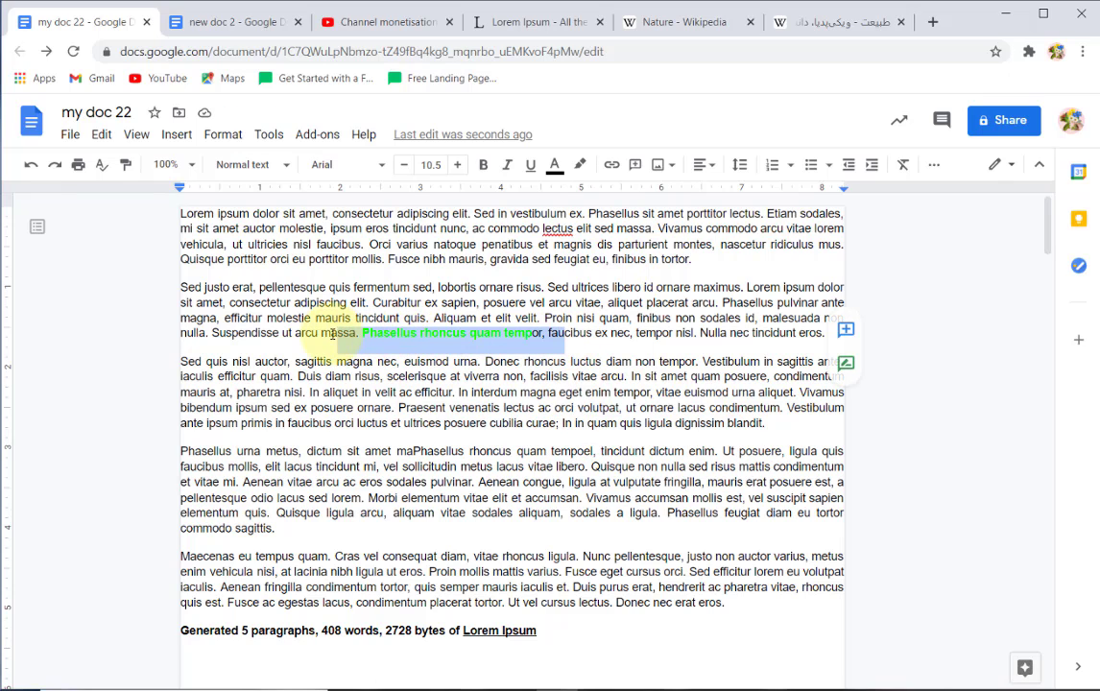
pyautogui.rightClick(451, 335)
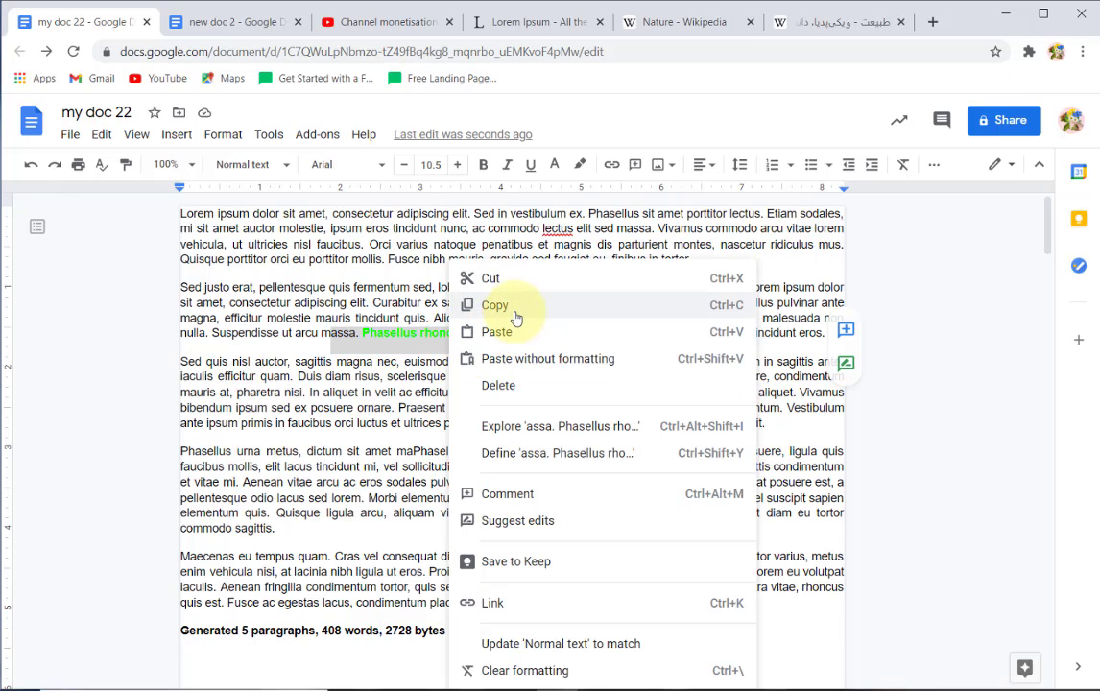
pyautogui.click(516, 308)
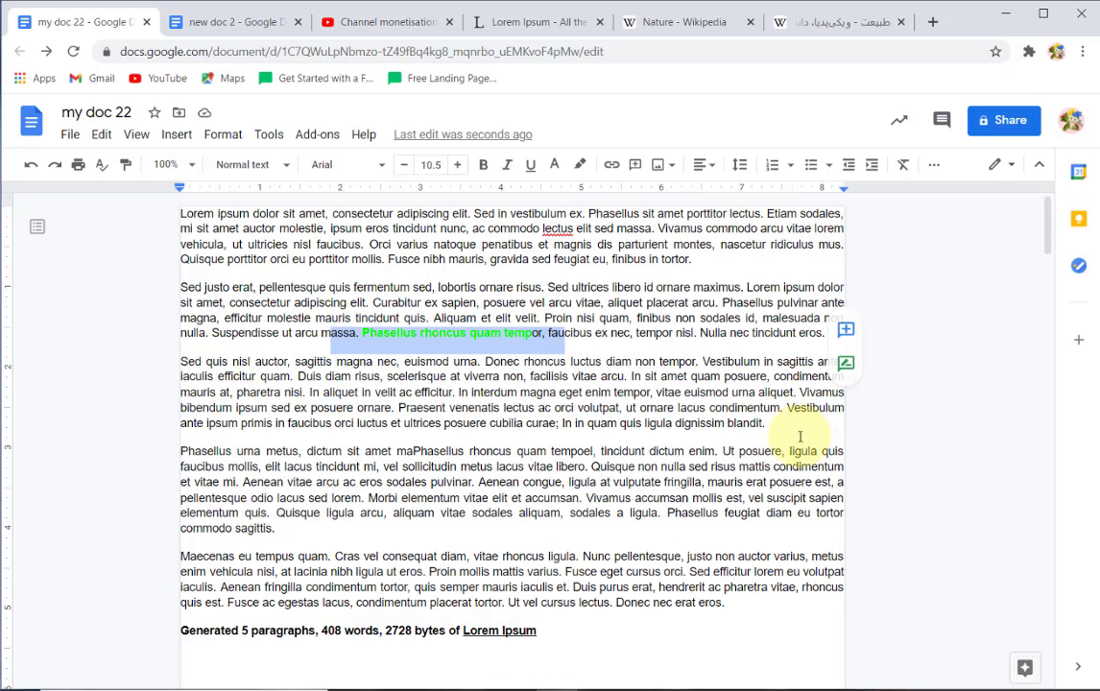
pyautogui.click(322, 527)
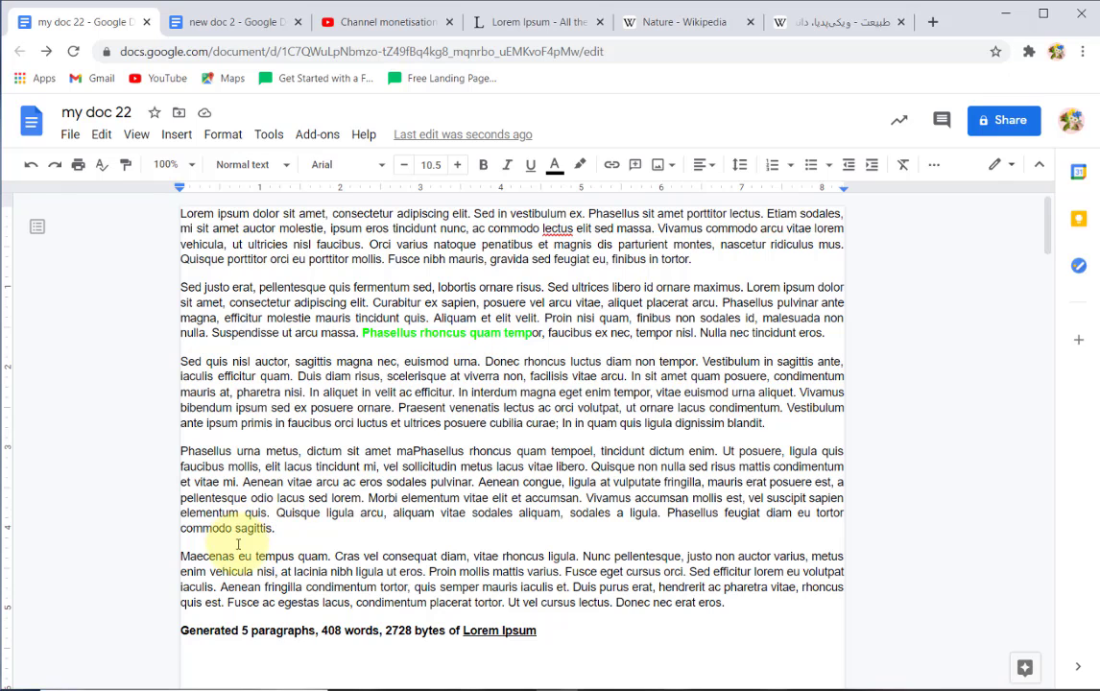
pyautogui.click(101, 134)
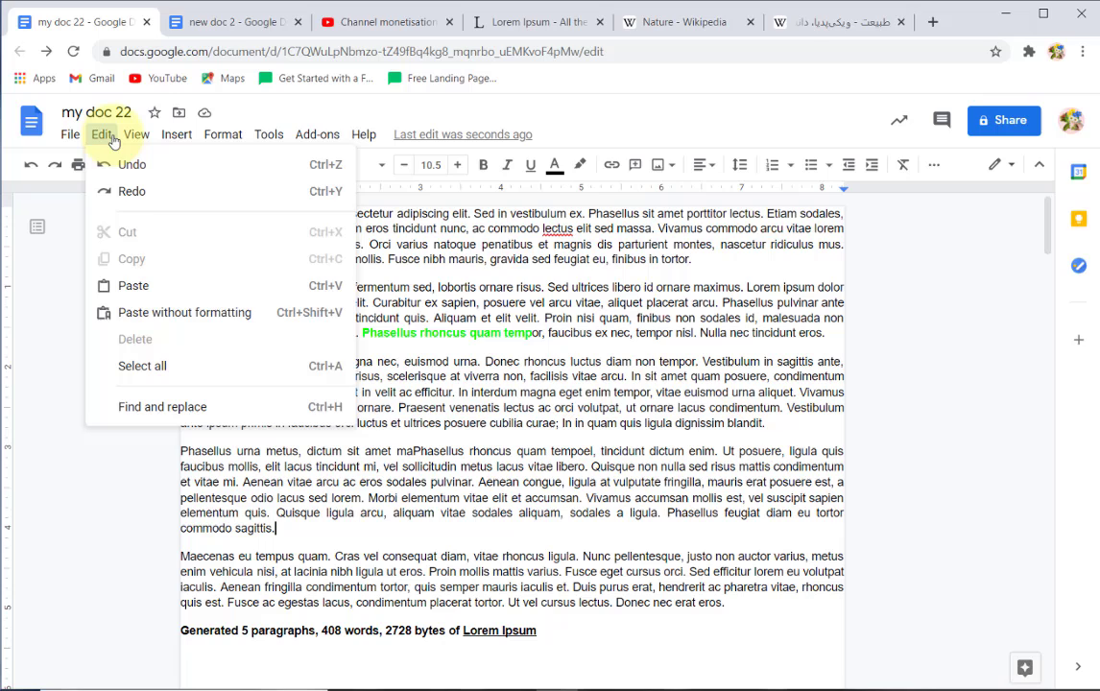
pyautogui.click(172, 313)
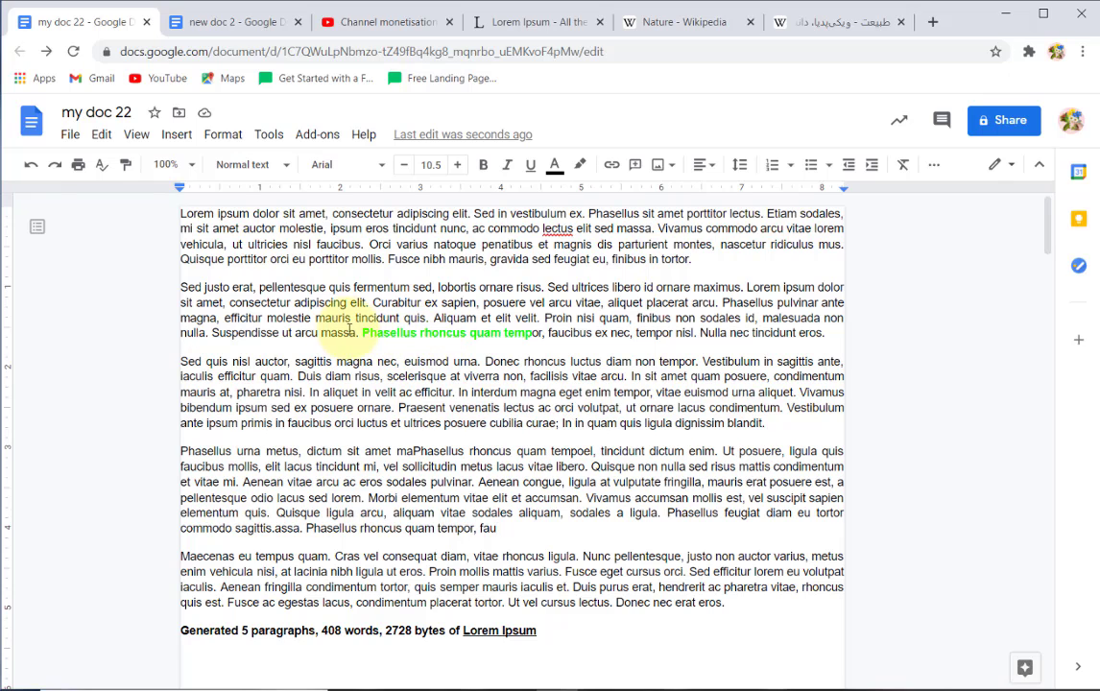
# Compare the green phrase in the second paragraph with the plain text pasted at the end of the fourth paragraph
pyautogui.moveTo(355, 332); pyautogui.dragTo(500, 332)
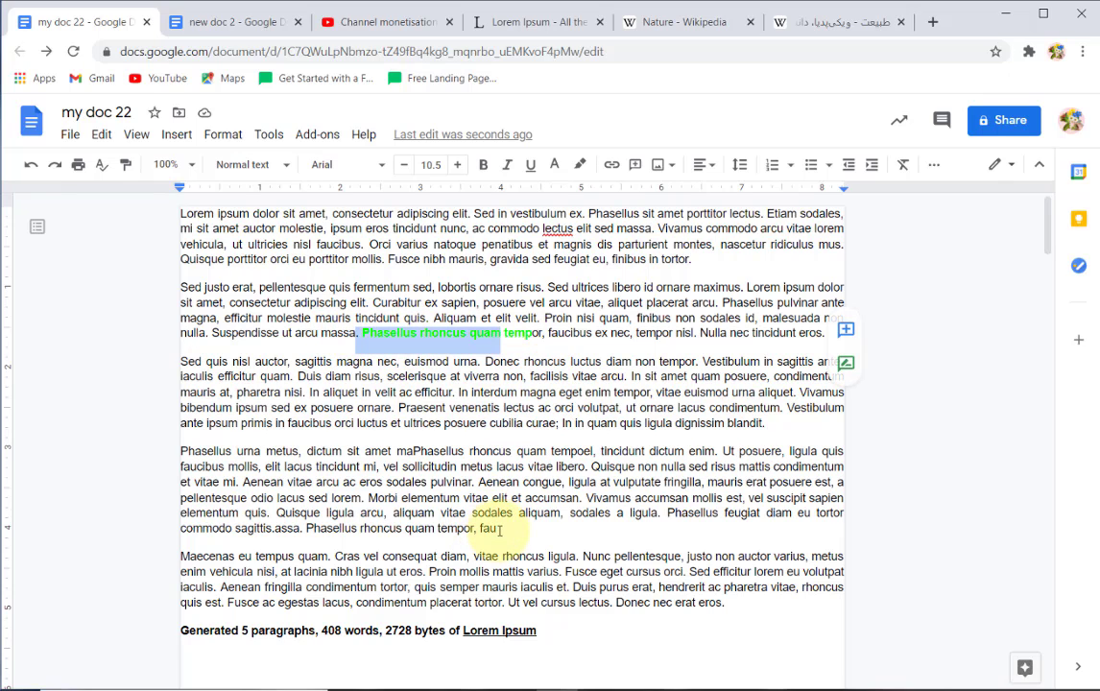
pyautogui.moveTo(496, 529); pyautogui.dragTo(360, 529)
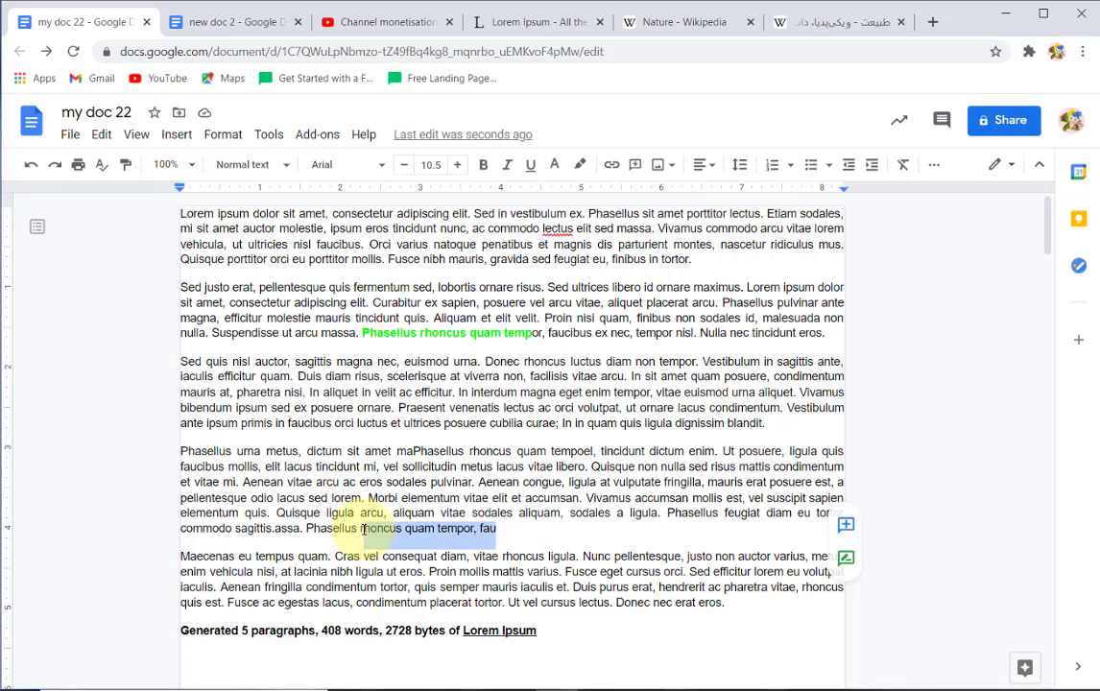
pyautogui.click(341, 484)
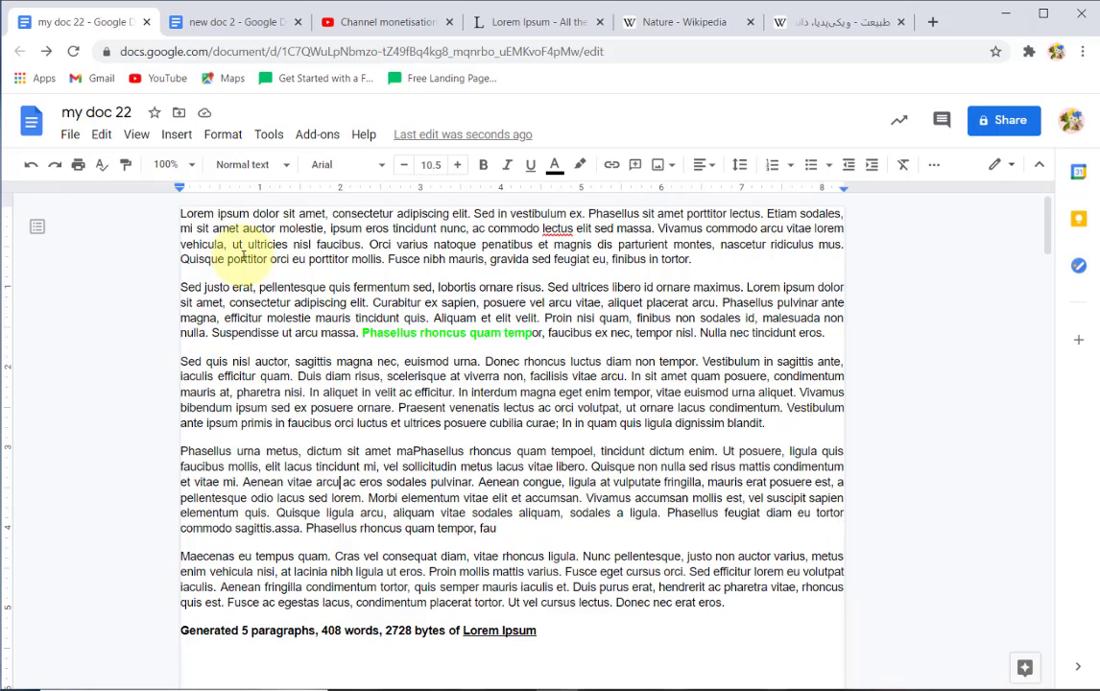
# Select the entire content of the document and check the selection across its pages
pyautogui.click(114, 140)
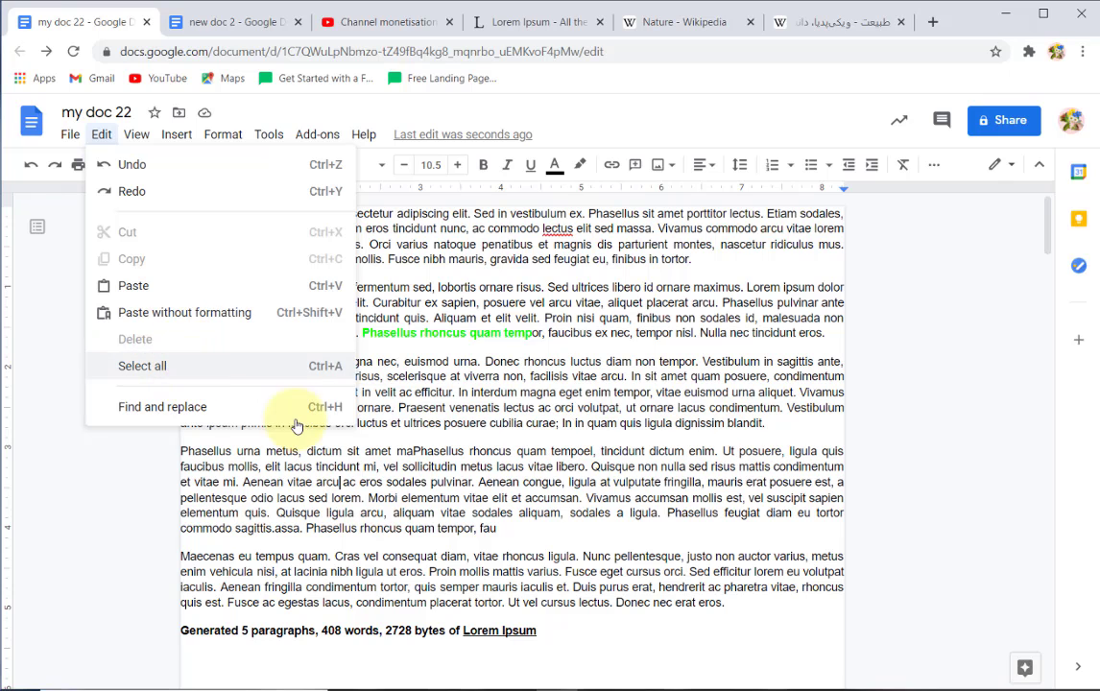
pyautogui.click(293, 376)
pyautogui.scroll(-5, 308, 451)
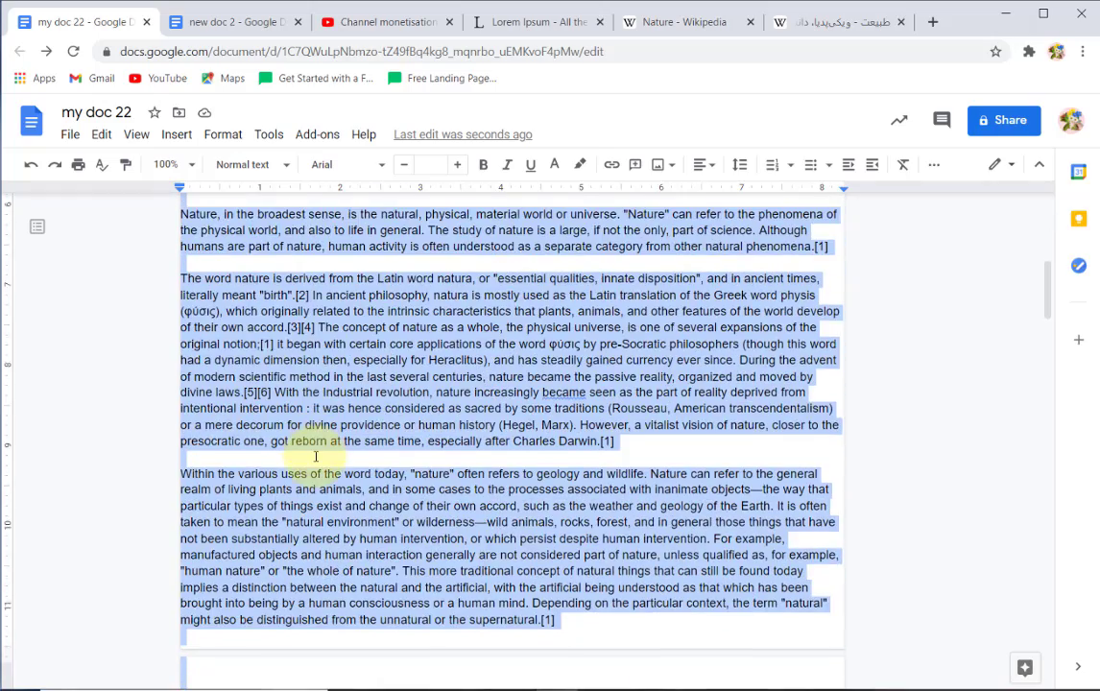
pyautogui.scroll(-5, 316, 457)
pyautogui.scroll(7, 317, 452)
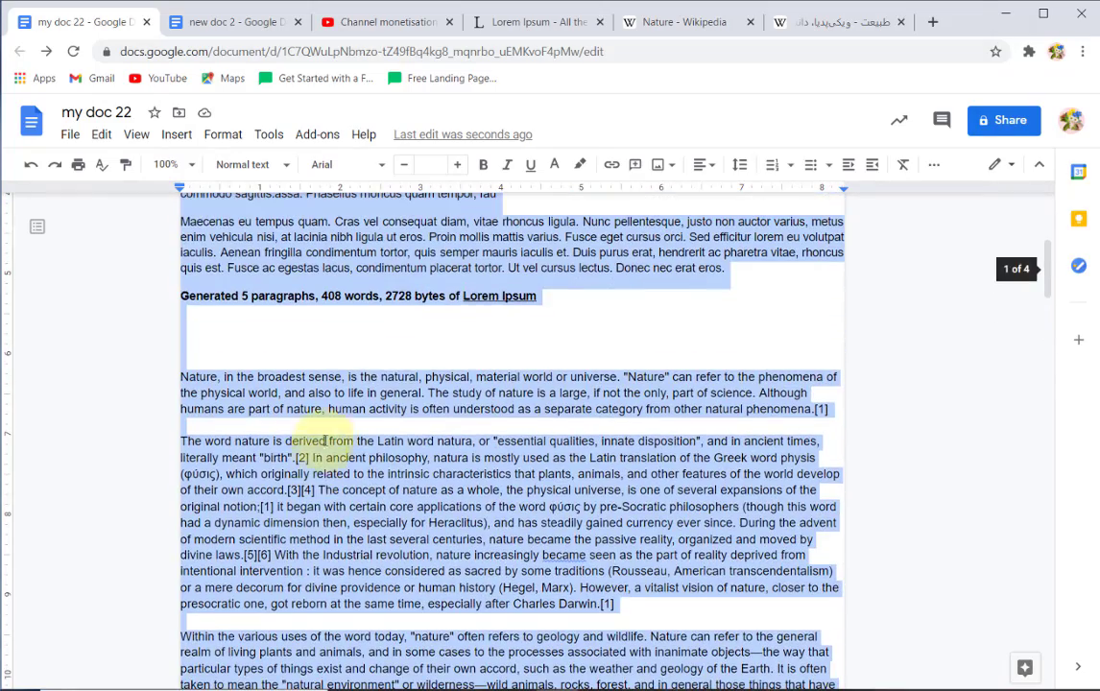
# Delete "asellus rhoncus quam tempor, fau" from the end of the fourth paragraph
pyautogui.click(379, 402)
pyautogui.scroll(3, 374, 396)
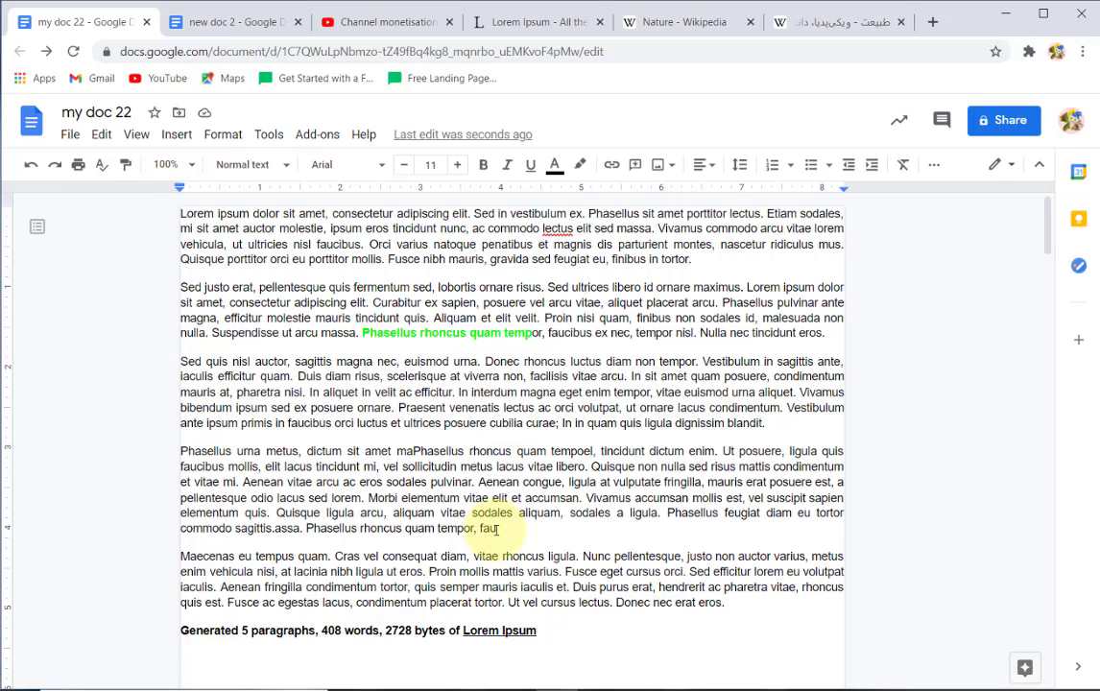
pyautogui.click(497, 529)
pyautogui.click(102, 134)
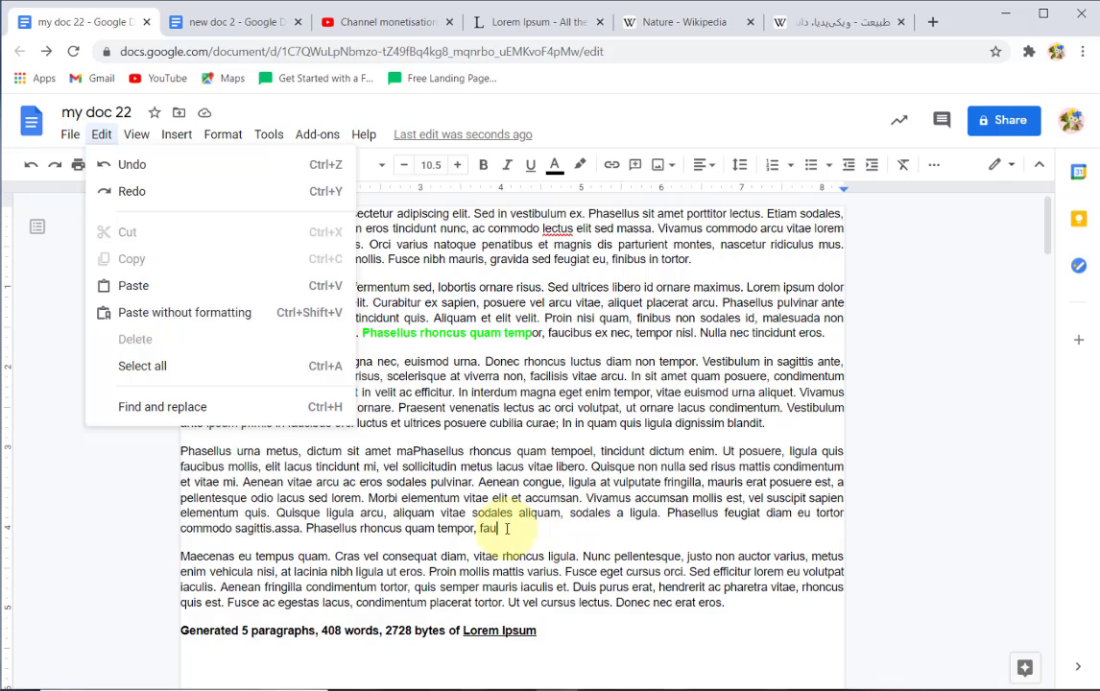
pyautogui.moveTo(498, 529); pyautogui.dragTo(322, 528)
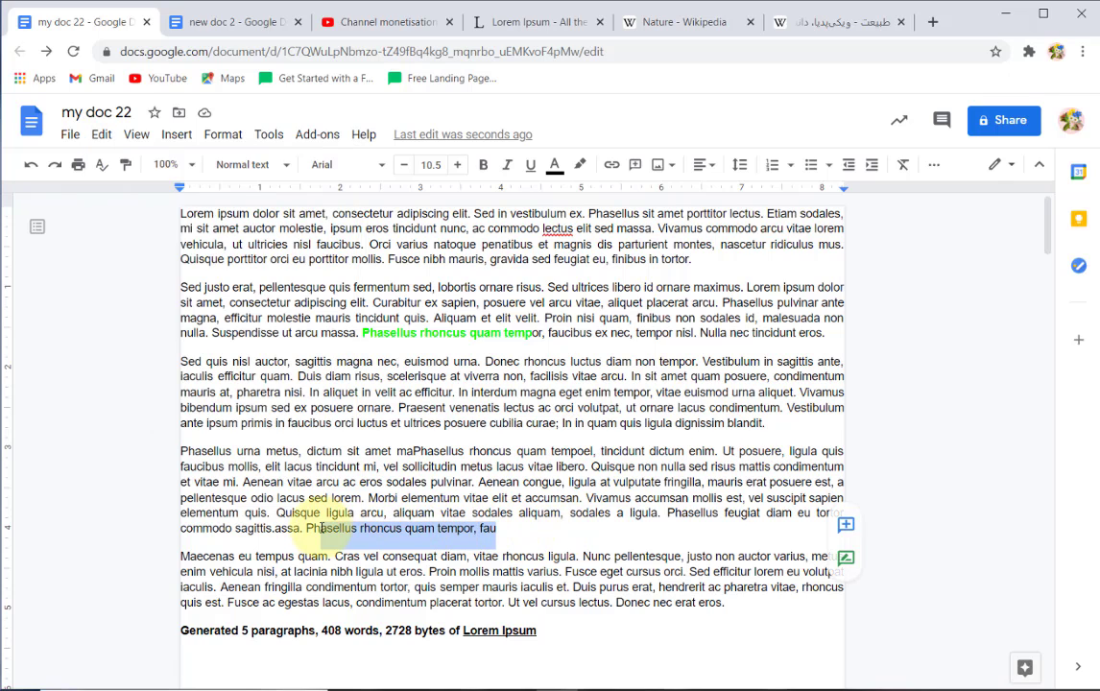
pyautogui.click(103, 136)
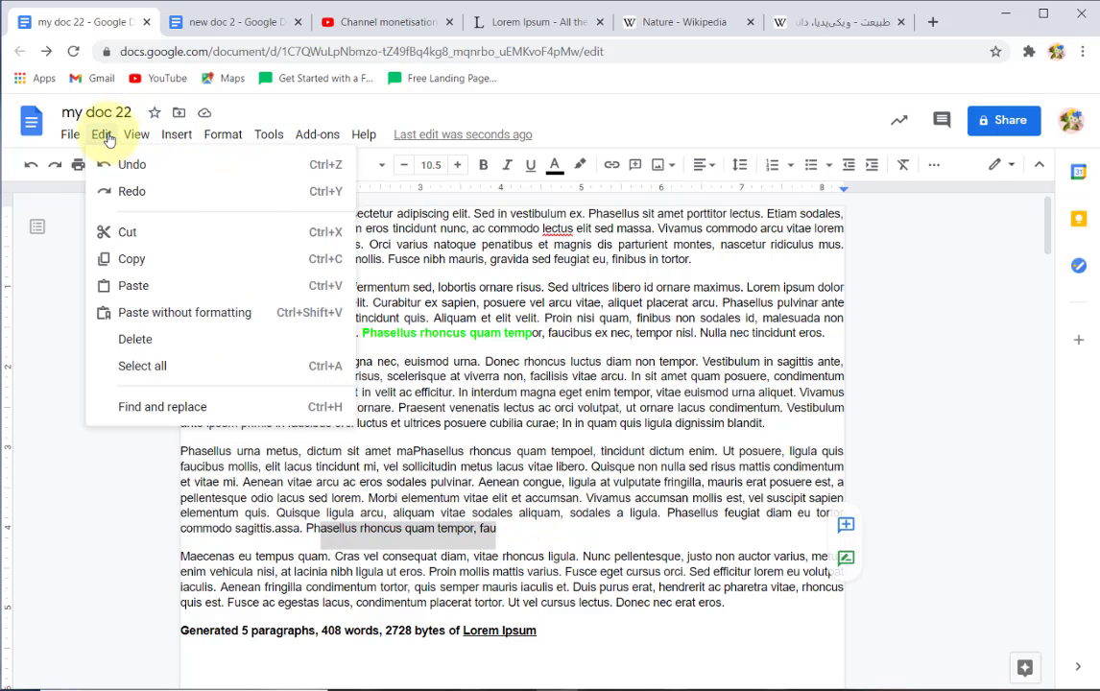
pyautogui.click(107, 140)
pyautogui.click(109, 142)
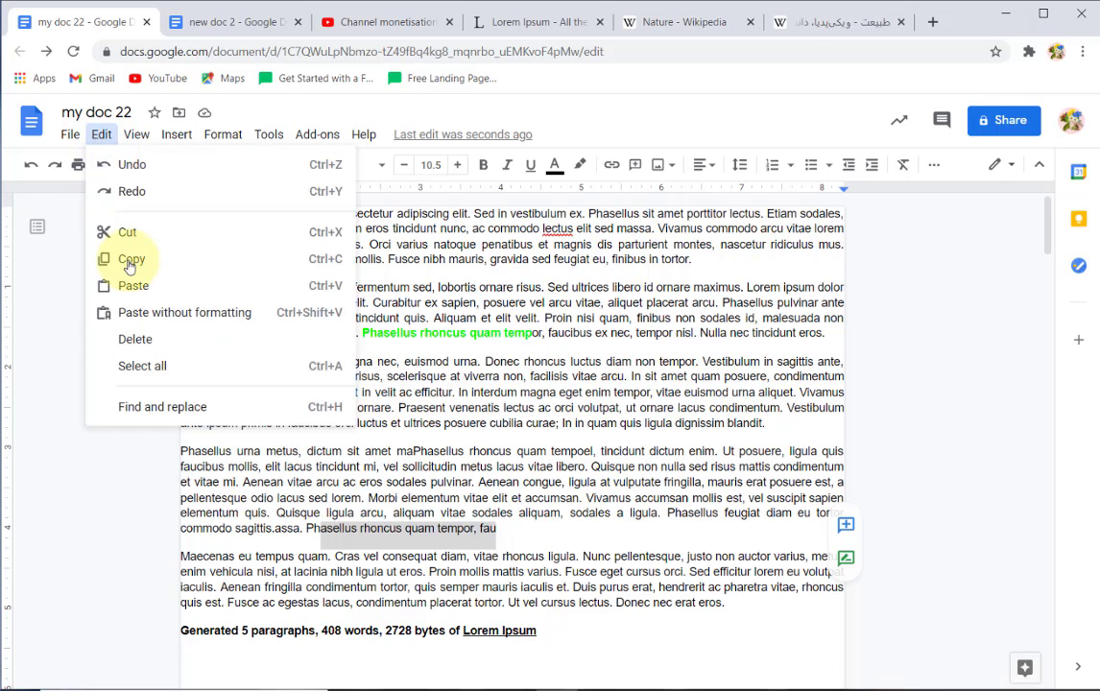
pyautogui.click(182, 346)
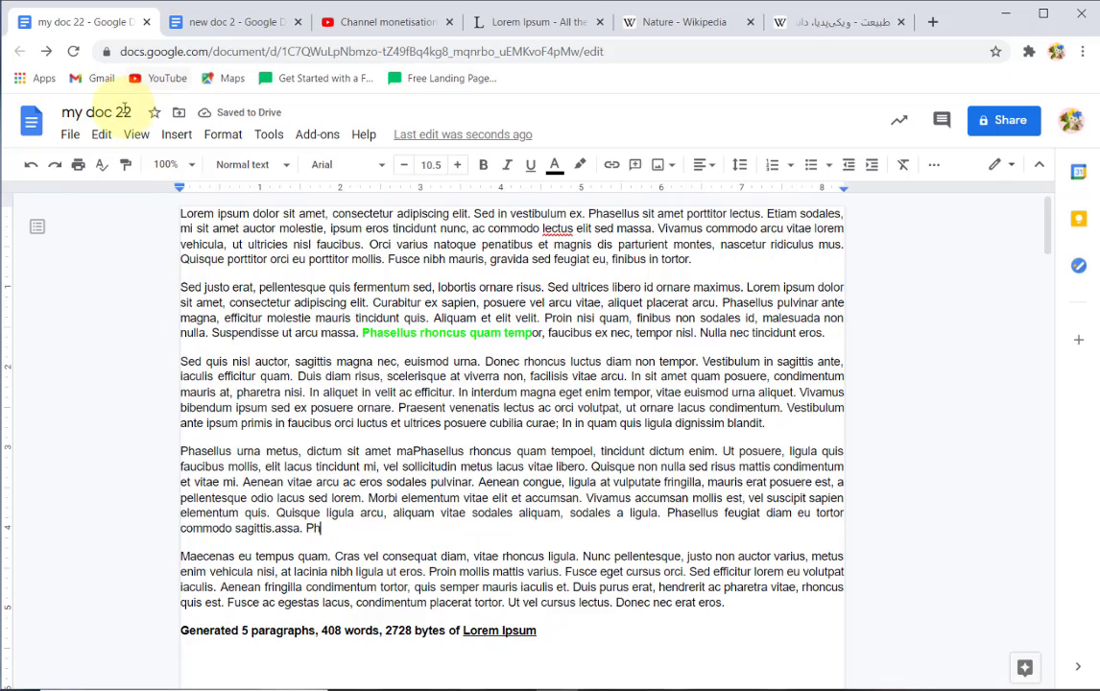
pyautogui.click(102, 135)
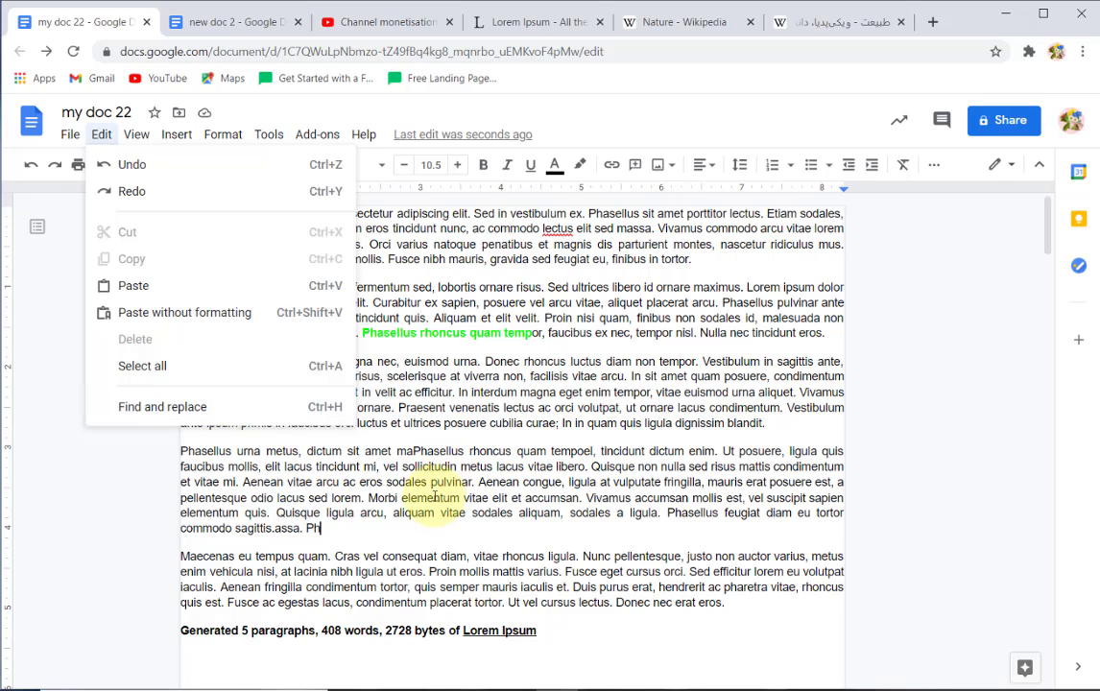
pyautogui.click(543, 435)
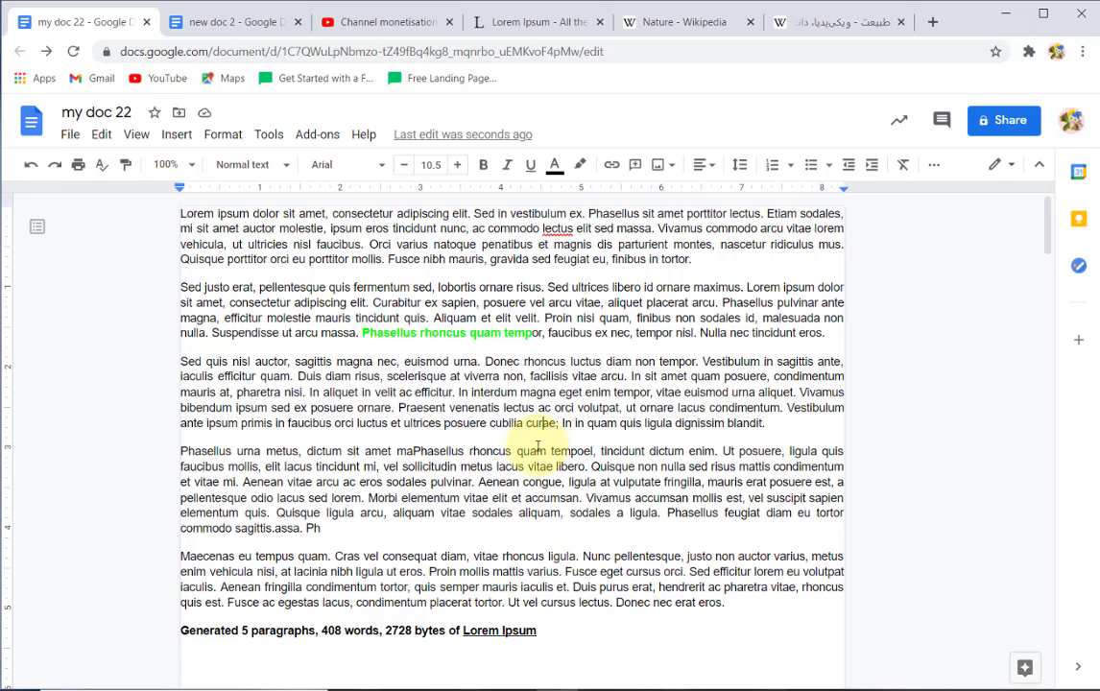
pyautogui.scroll(-2, 543, 446)
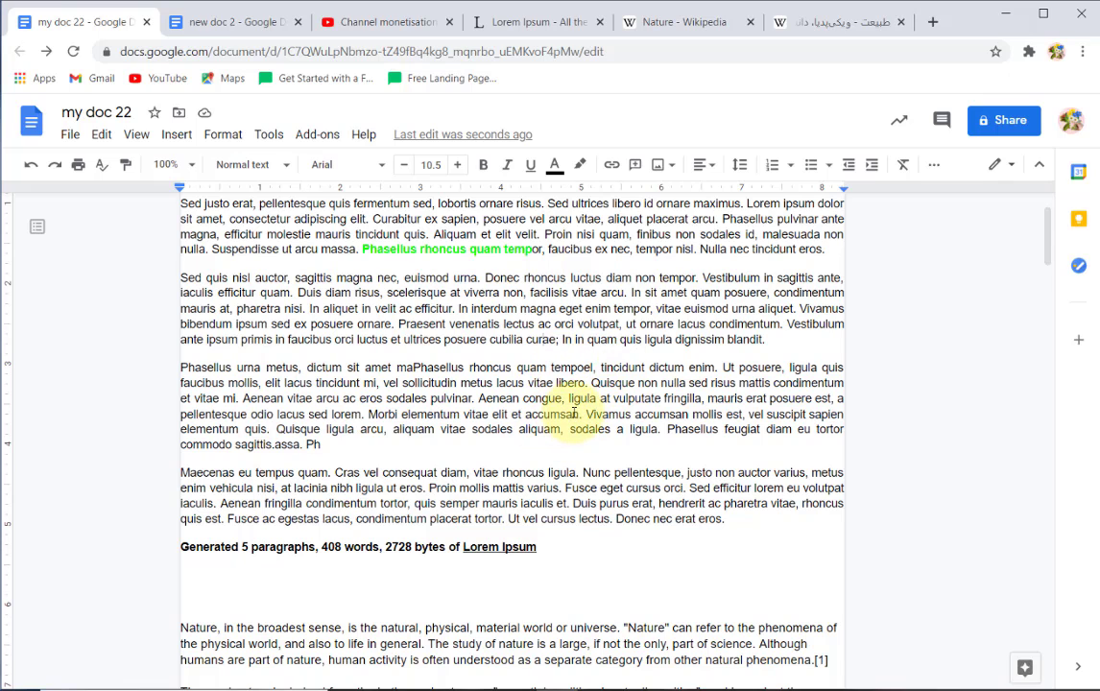
pyautogui.scroll(2, 571, 415)
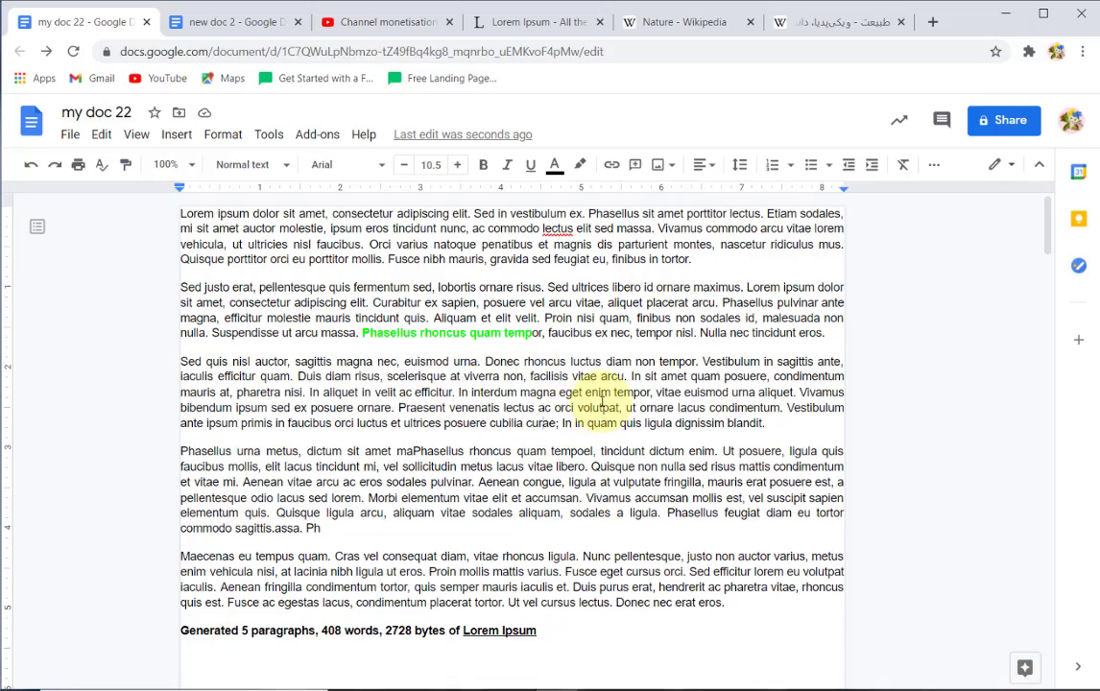
pyautogui.scroll(-4, 581, 384)
pyautogui.scroll(4, 592, 409)
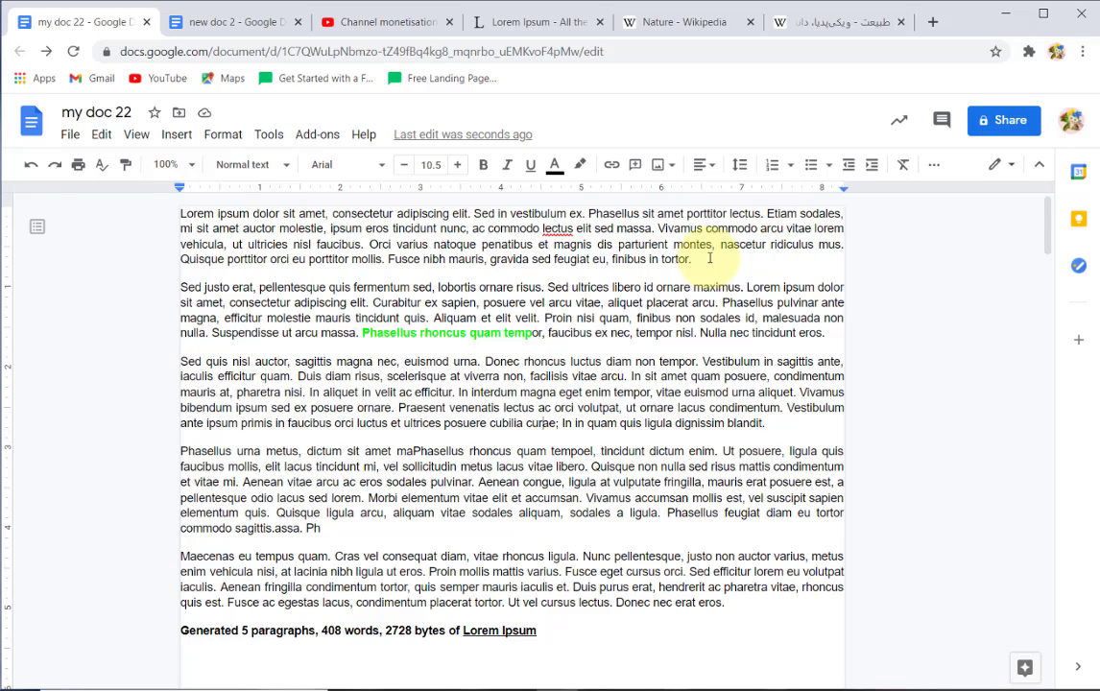
pyautogui.click(103, 139)
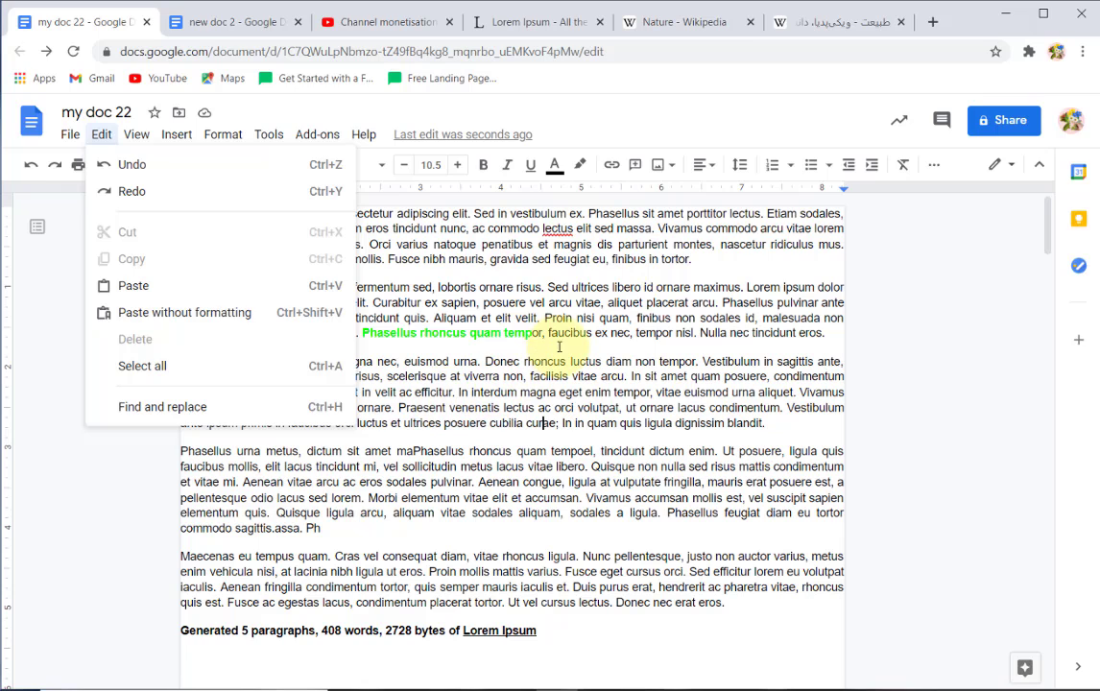
pyautogui.click(559, 346)
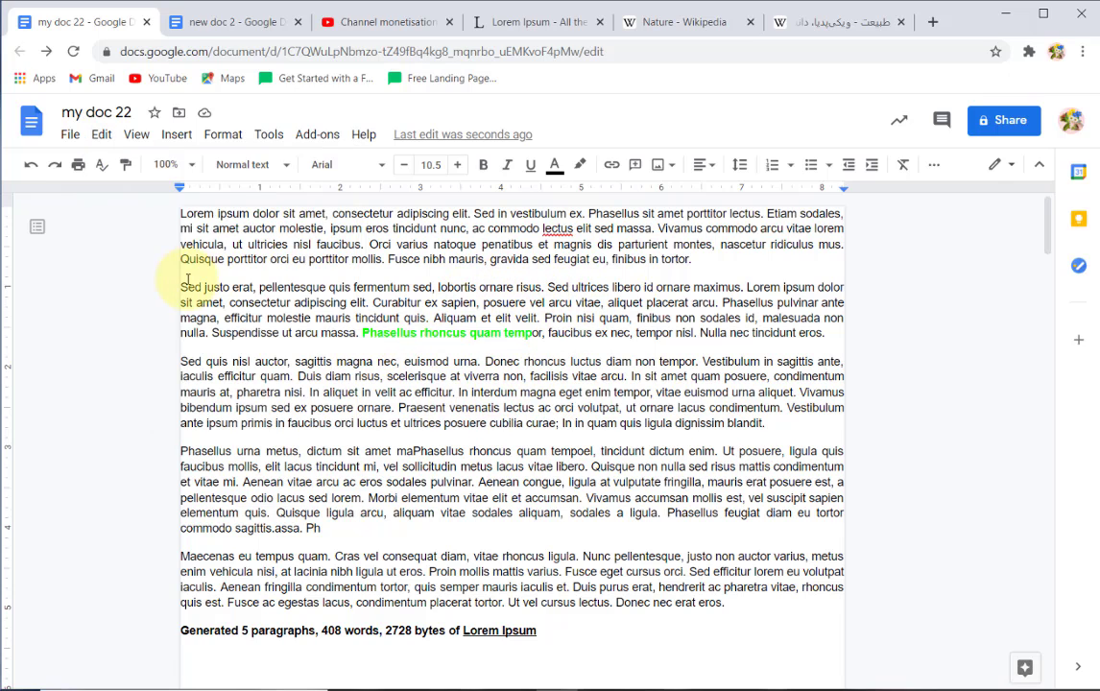
# Copy the word "Orci" from the third line of the first paragraph
pyautogui.doubleClick(376, 243)
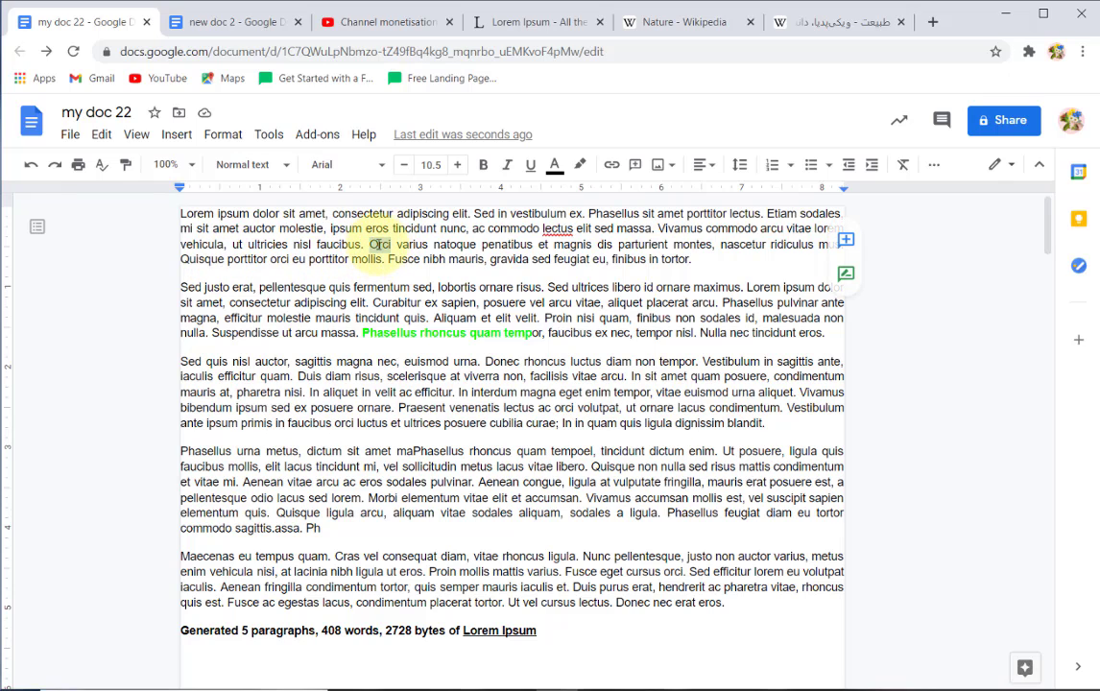
pyautogui.rightClick(331, 226)
pyautogui.click(332, 277)
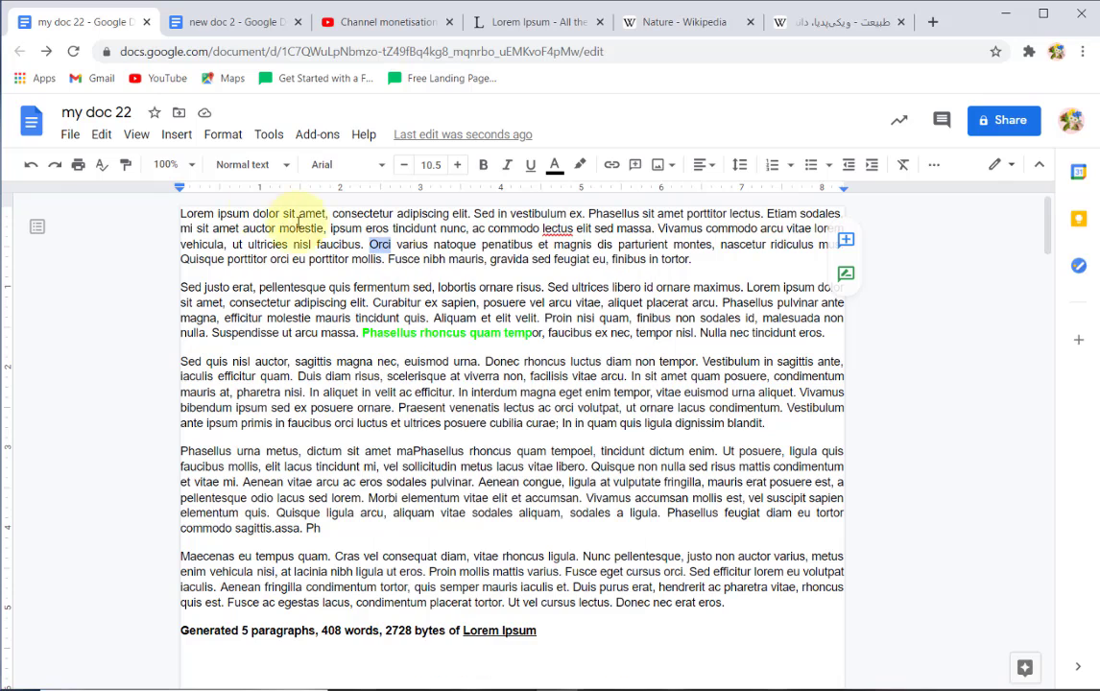
# Open Find and replace, enter the copied word "Orci" as the search term and "aaaa" as the replacement
pyautogui.click(101, 134)
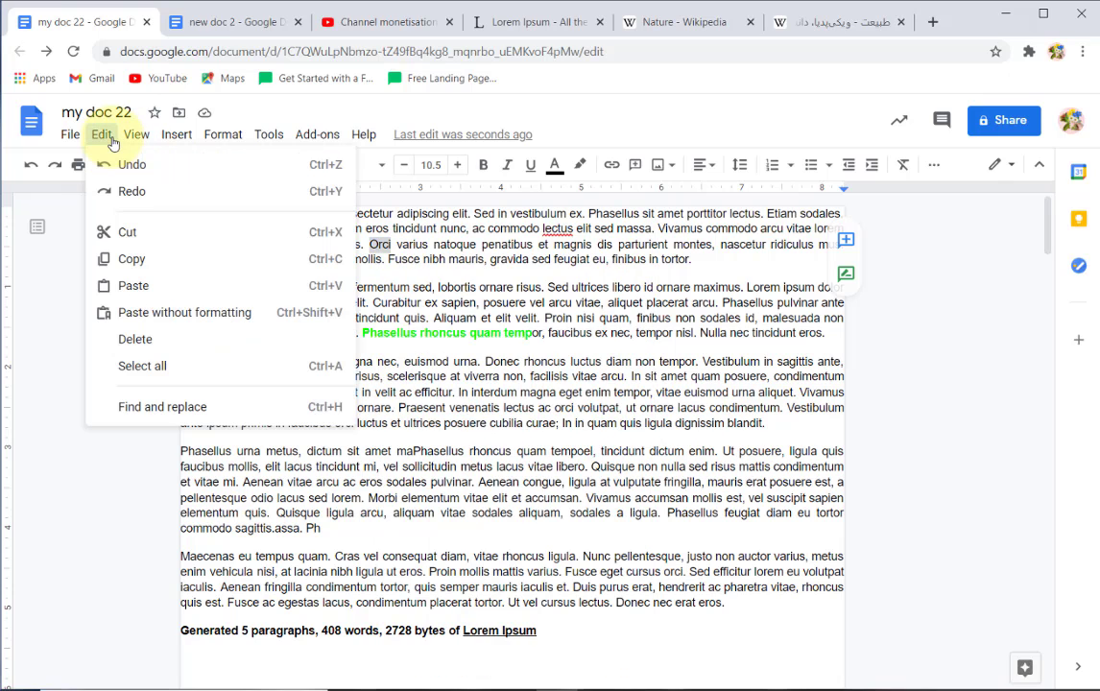
pyautogui.click(195, 415)
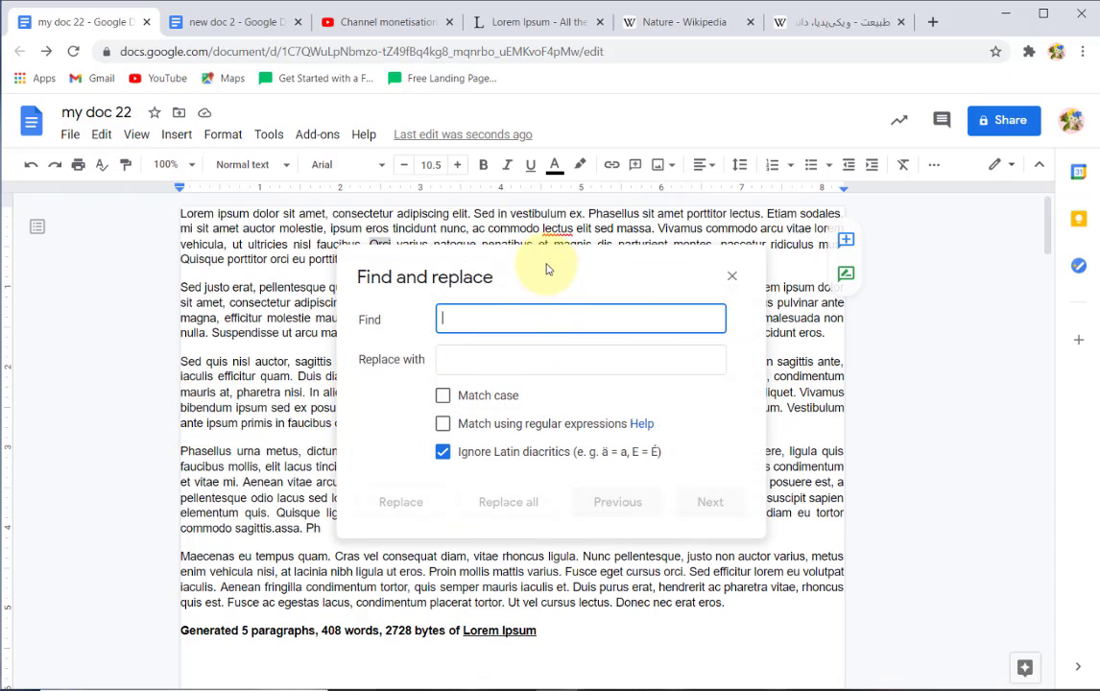
pyautogui.moveTo(576, 265); pyautogui.dragTo(764, 229)
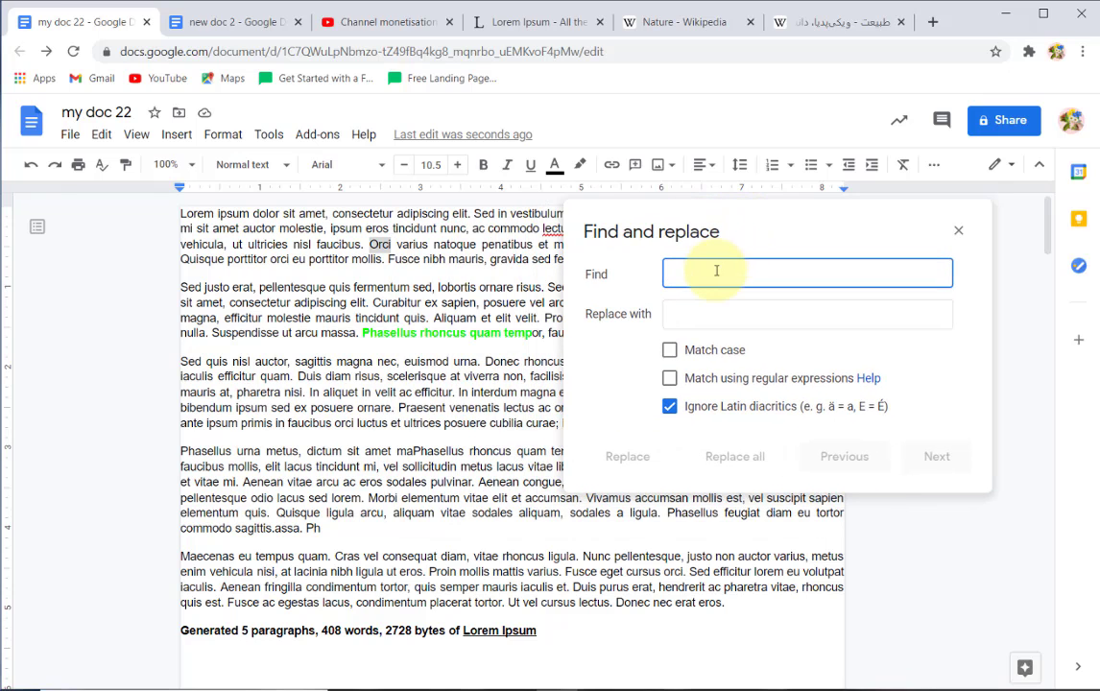
pyautogui.rightClick(720, 278)
pyautogui.click(691, 273)
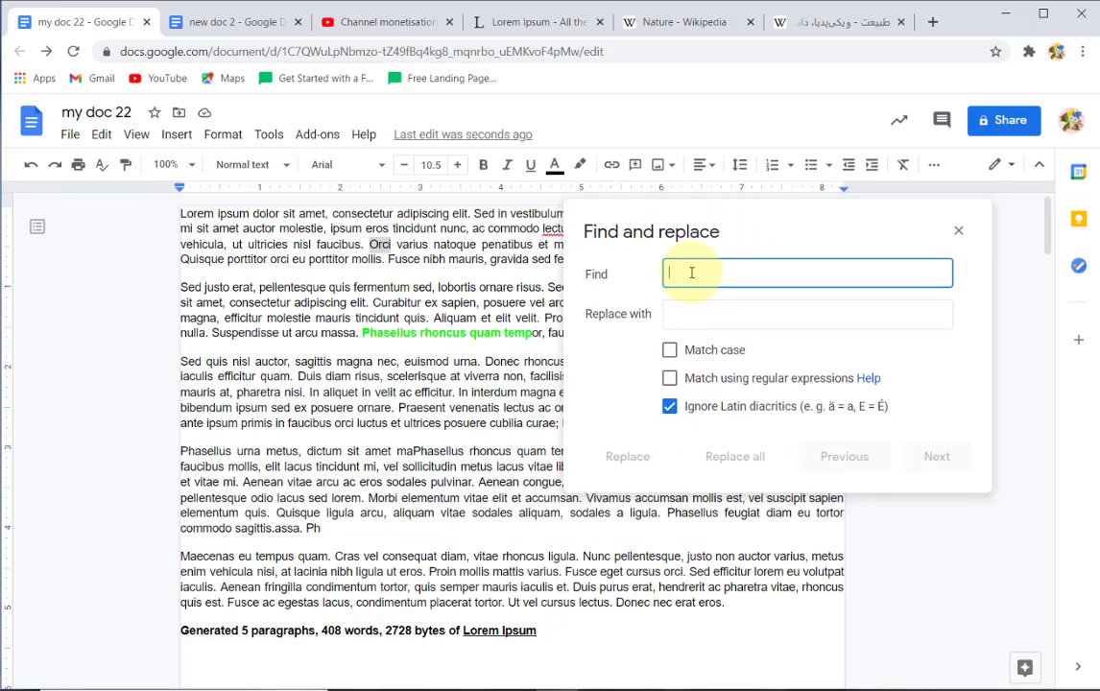
pyautogui.rightClick(735, 278)
pyautogui.click(734, 402)
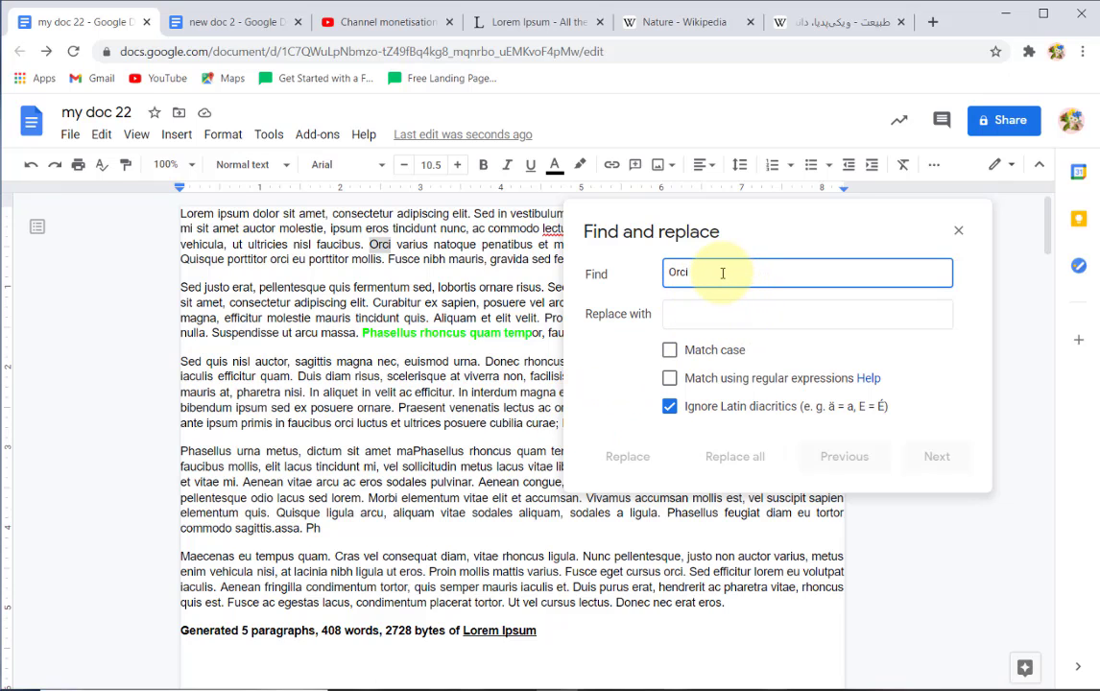
pyautogui.moveTo(701, 276); pyautogui.dragTo(671, 274)
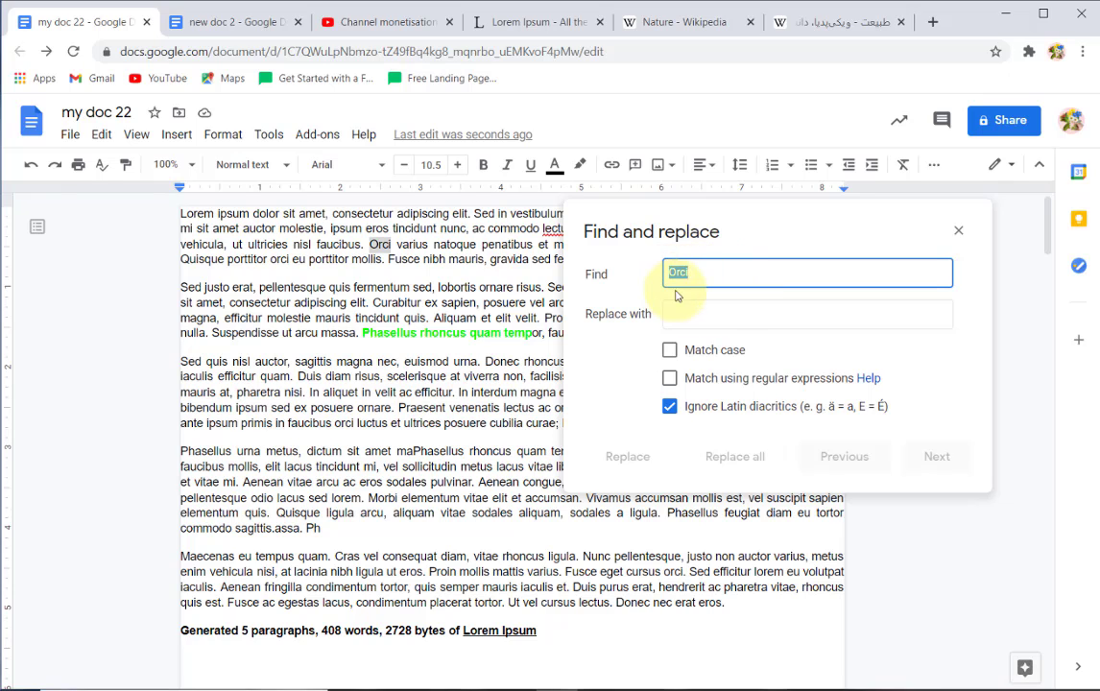
pyautogui.click(724, 317)
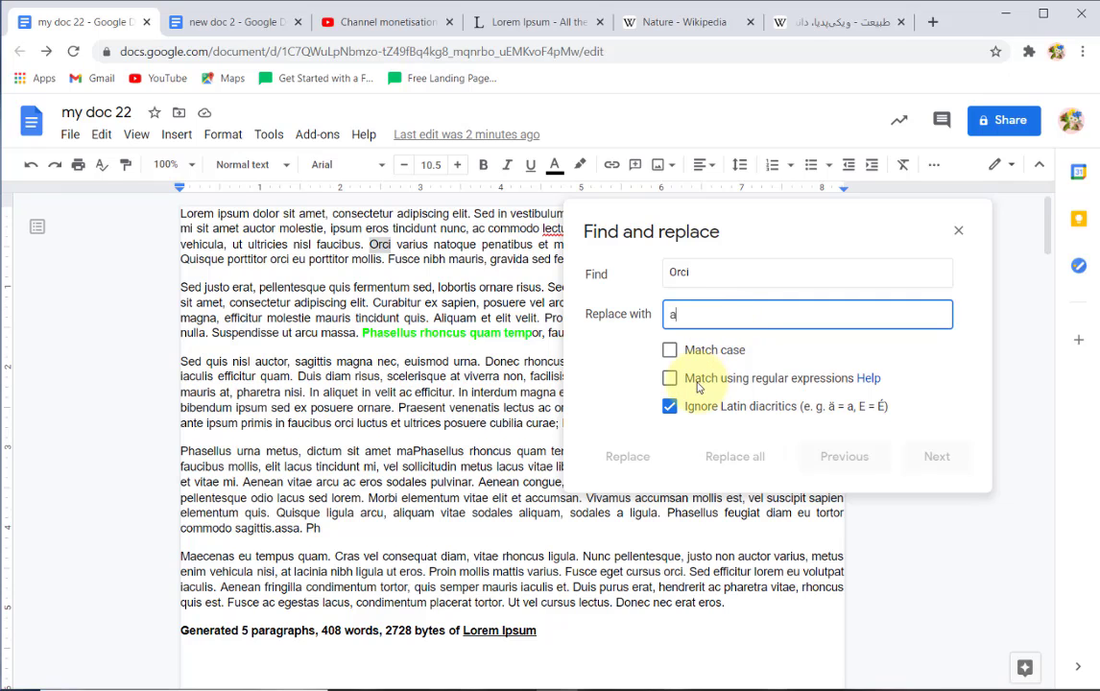
pyautogui.write('aaaa')
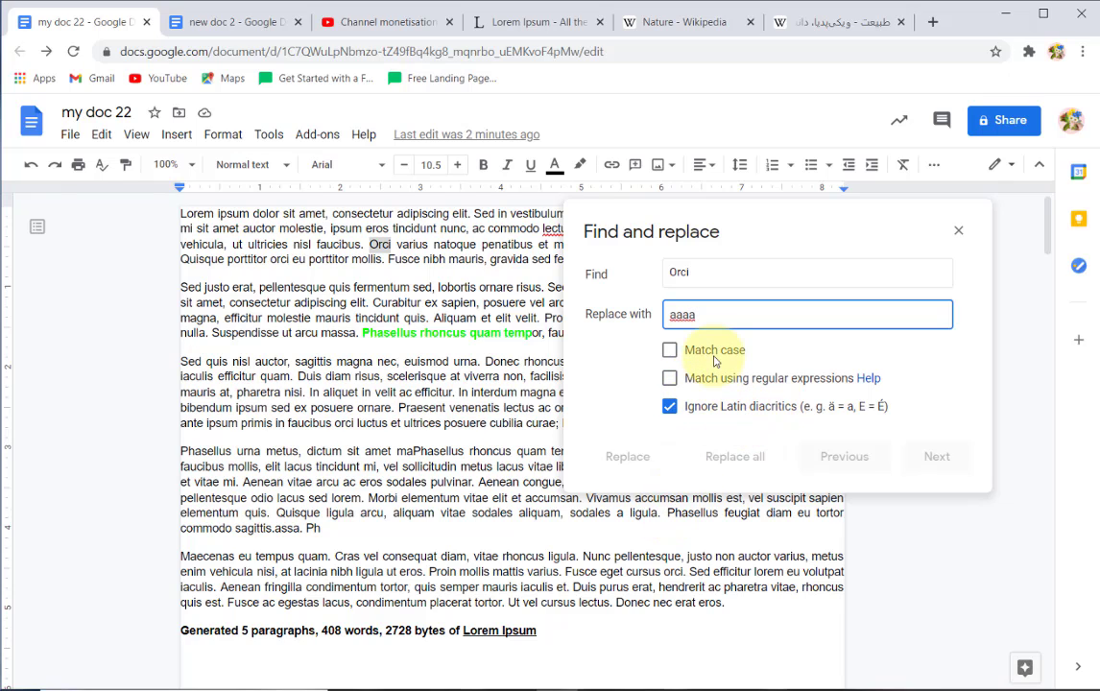
# Turn off Ignore Latin diacritics and turn on Match case for the "Orci" search
pyautogui.click(669, 412)
pyautogui.click(669, 411)
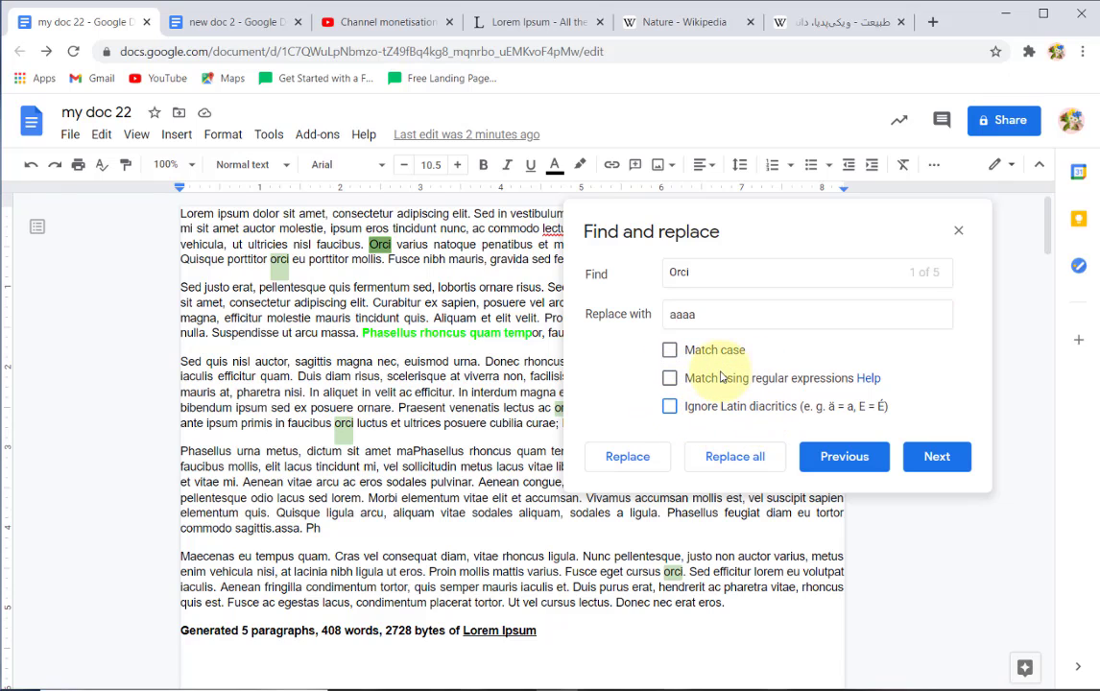
pyautogui.click(673, 354)
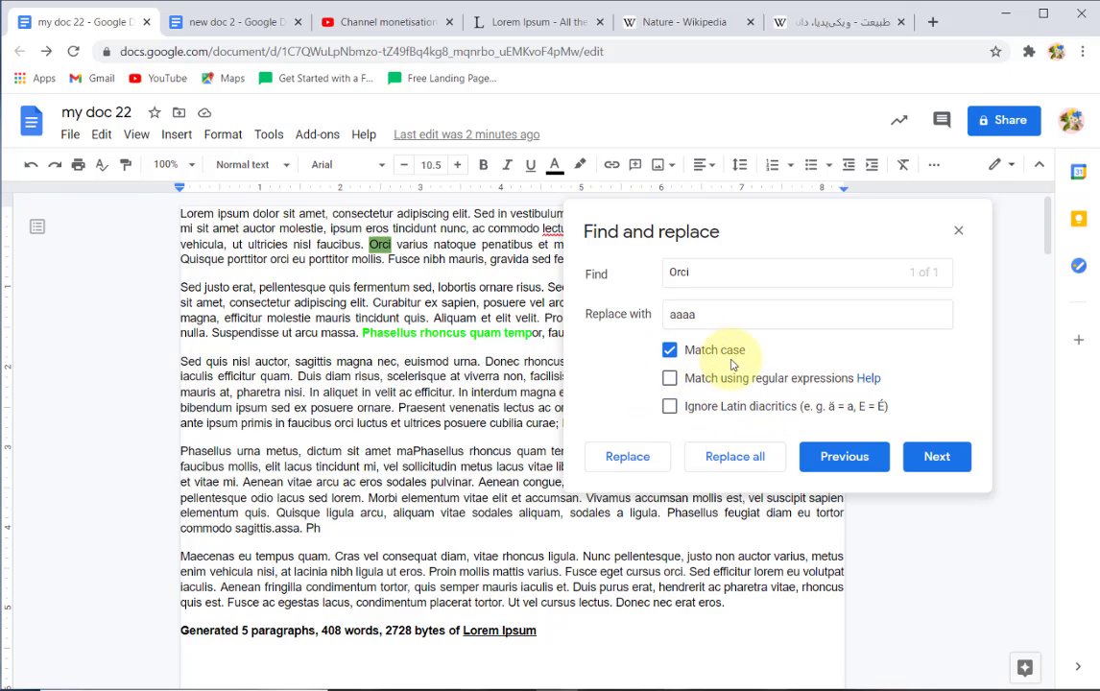
# Test the case-sensitive search with "OrcI", switching Match using regular expressions on and back off
pyautogui.click(719, 275)
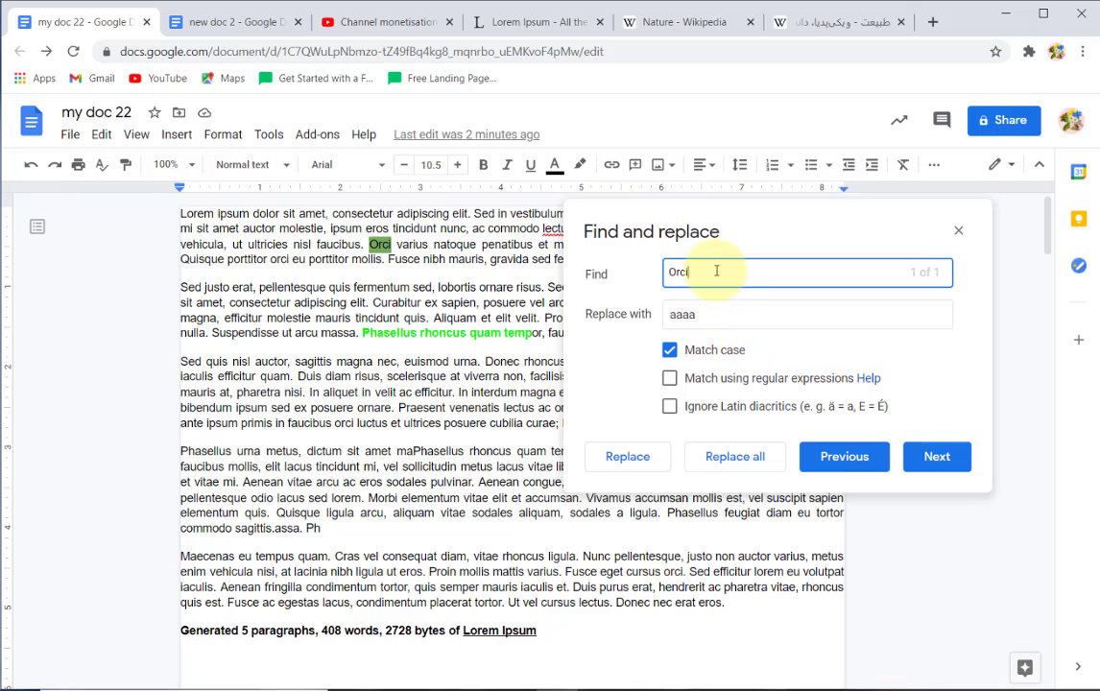
pyautogui.press('BackSpace')
pyautogui.write('l')
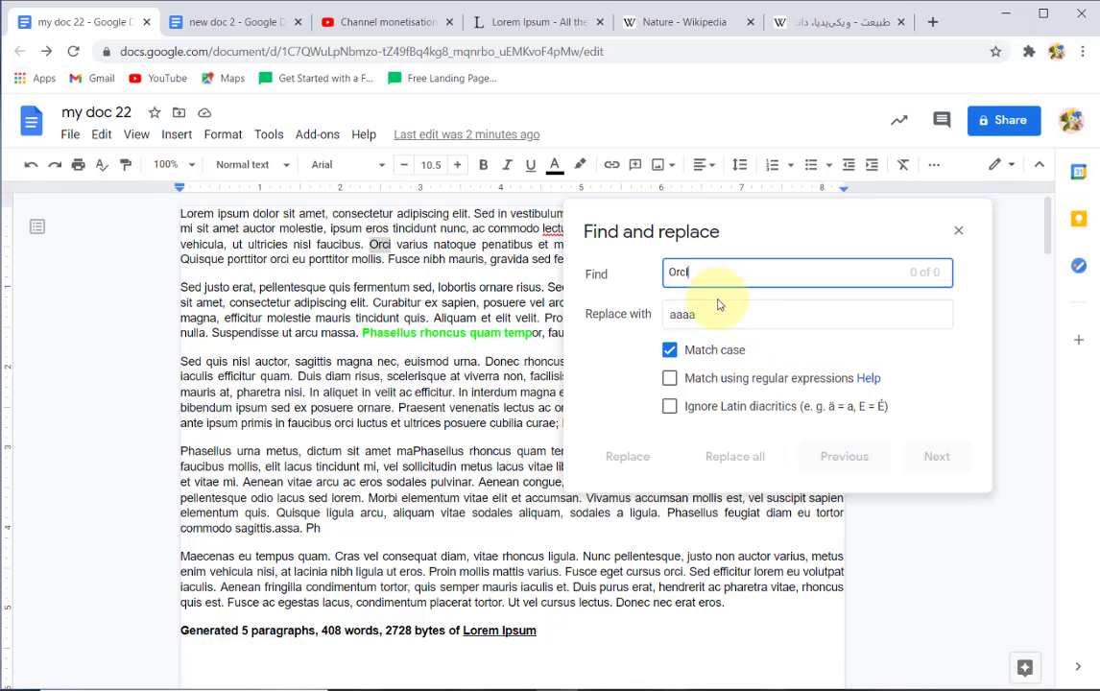
pyautogui.click(739, 313)
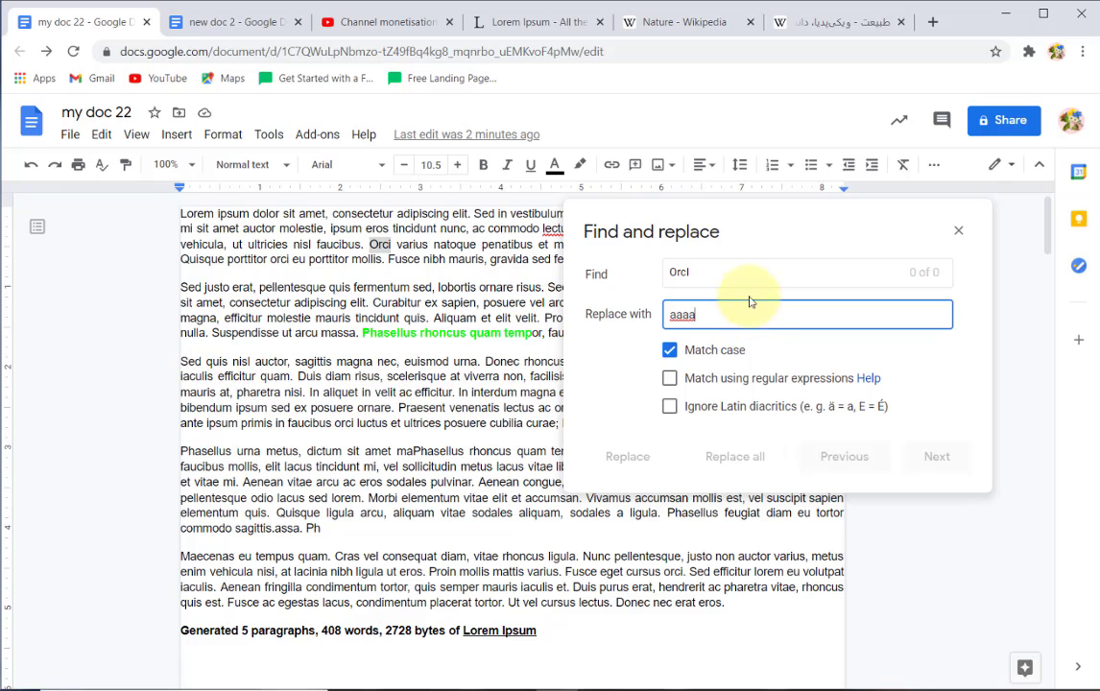
pyautogui.click(669, 378)
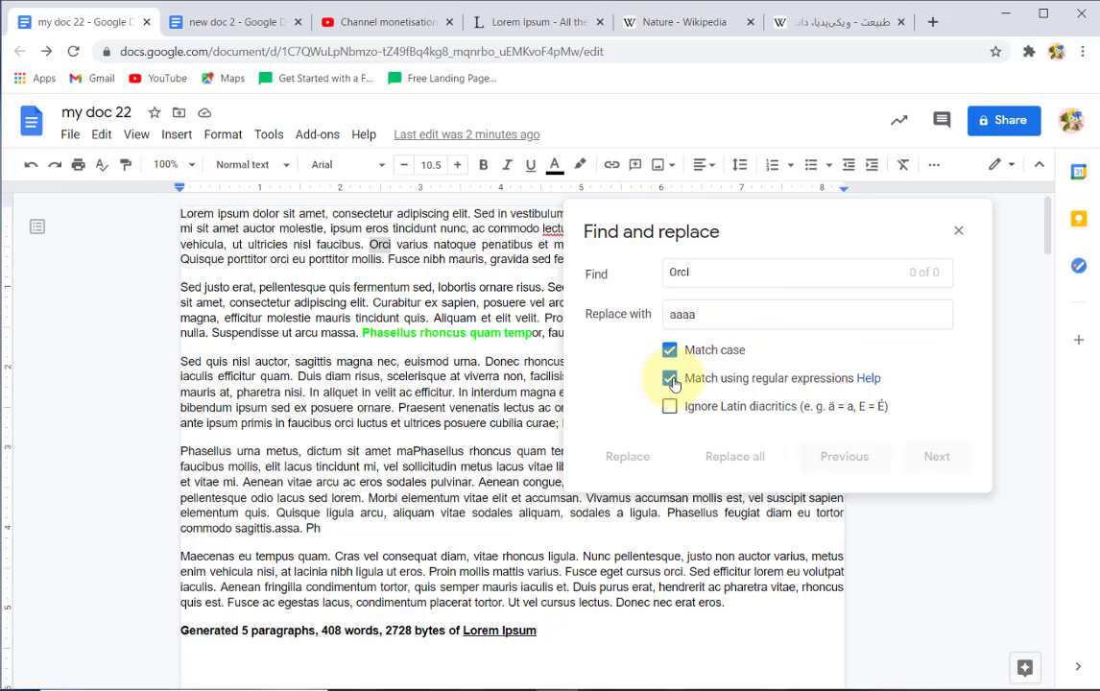
pyautogui.click(728, 271)
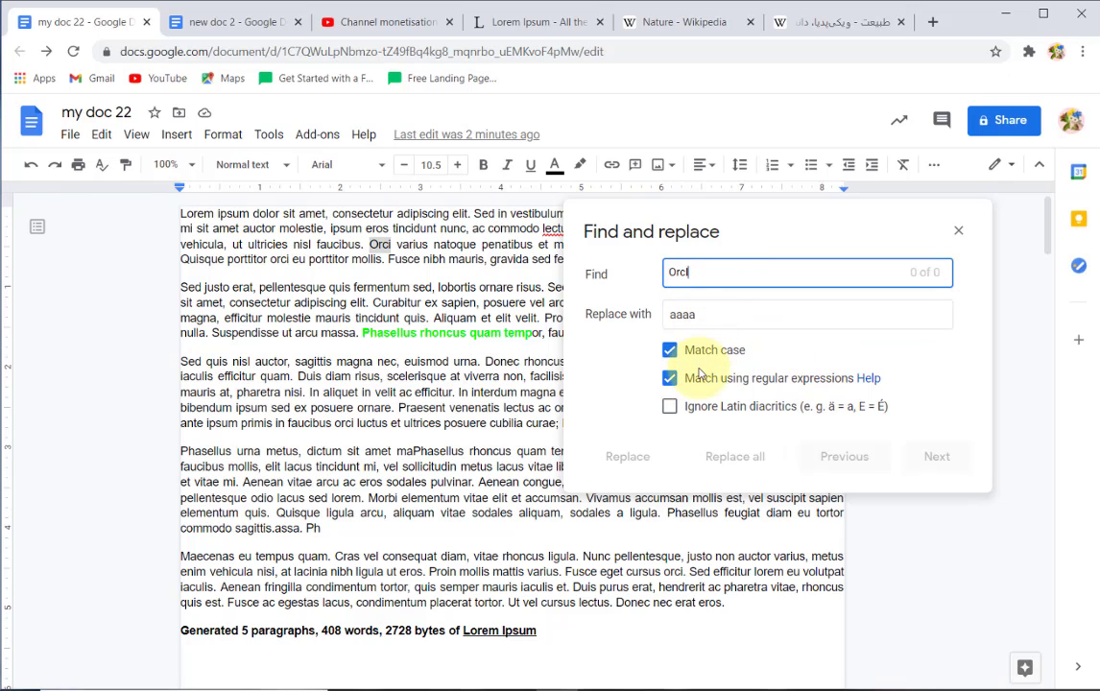
pyautogui.click(670, 380)
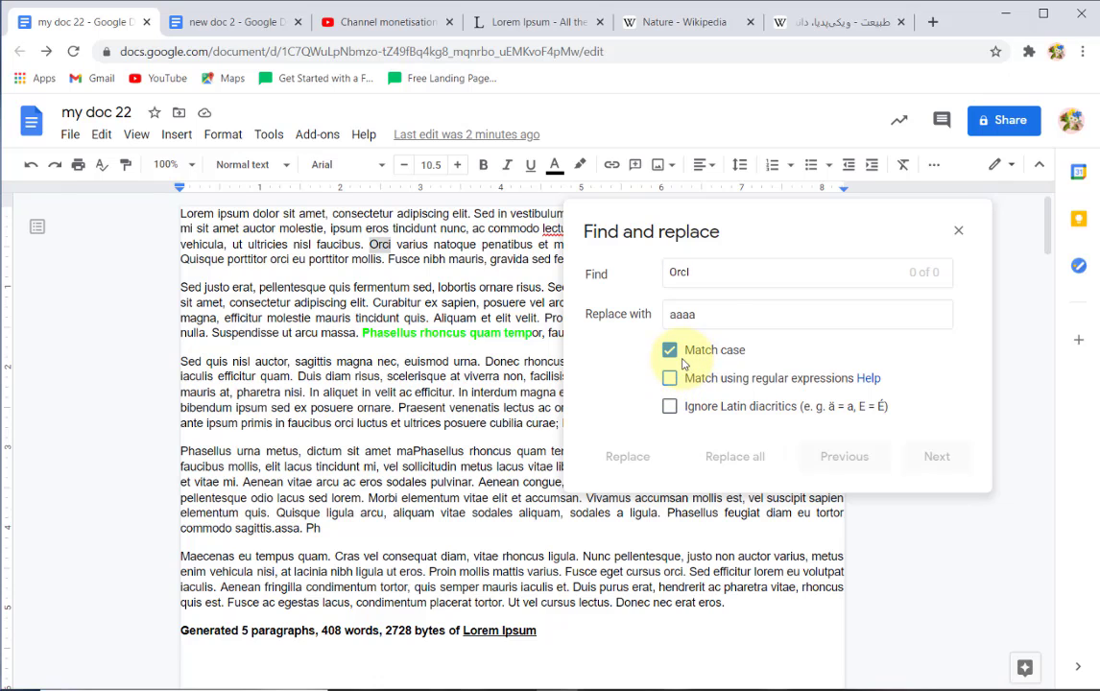
# Switch the search term between "Orci" and "OrcI" to compare case-sensitive matches, leaving it at "Orci"
pyautogui.click(709, 278)
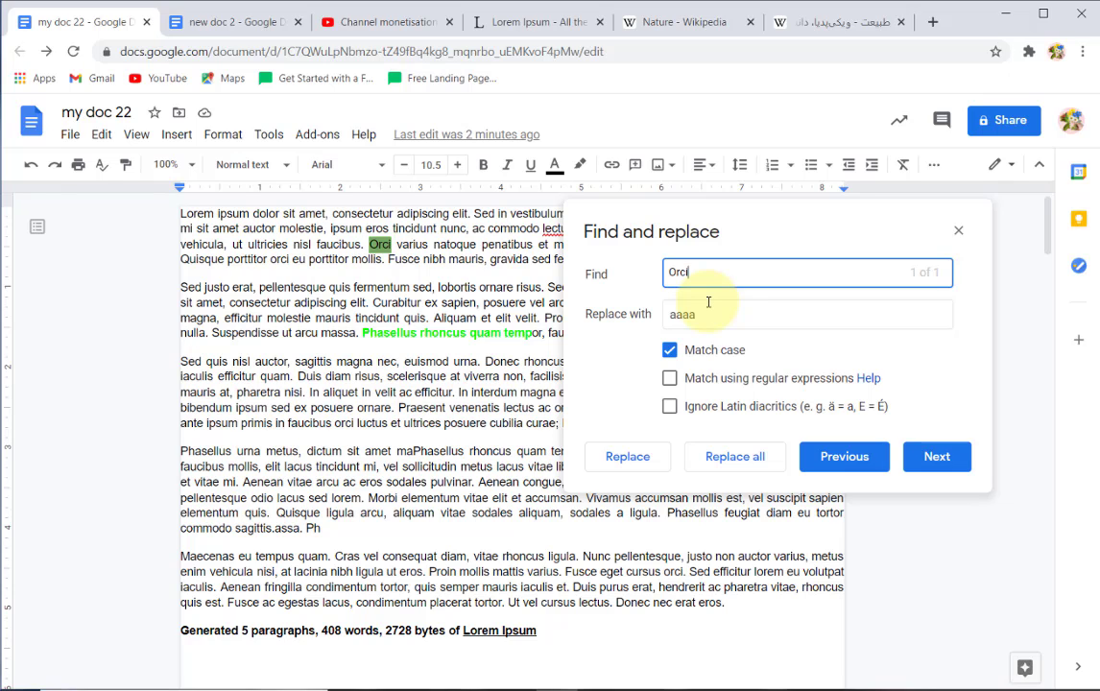
pyautogui.write('l')
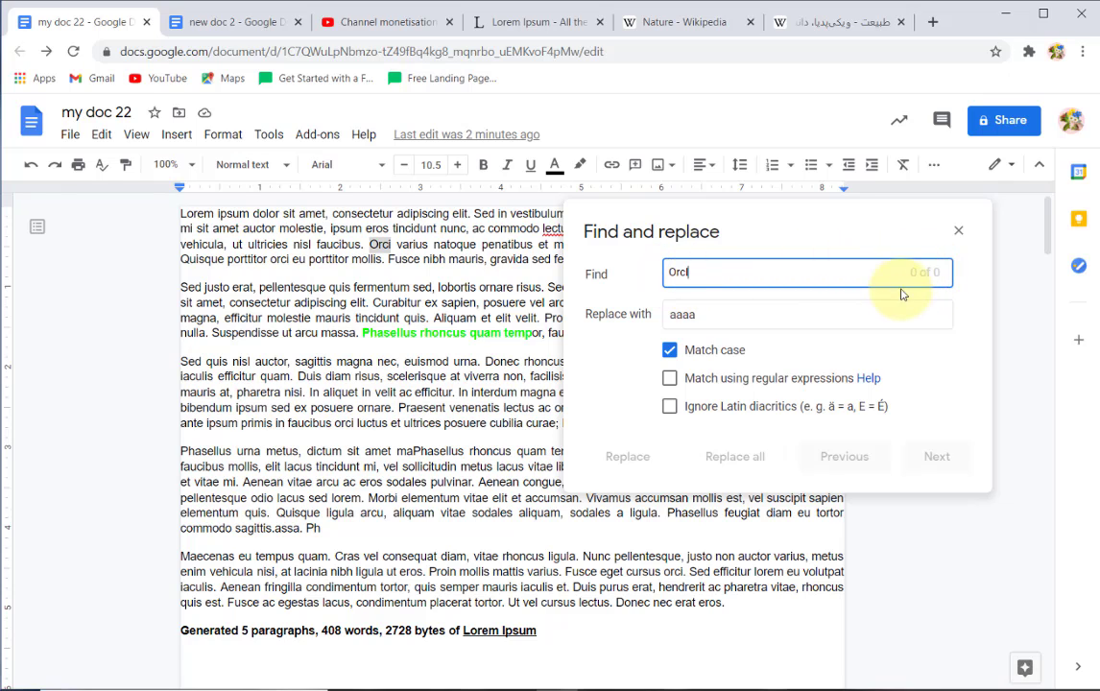
pyautogui.press('BackSpace')
pyautogui.write('i')
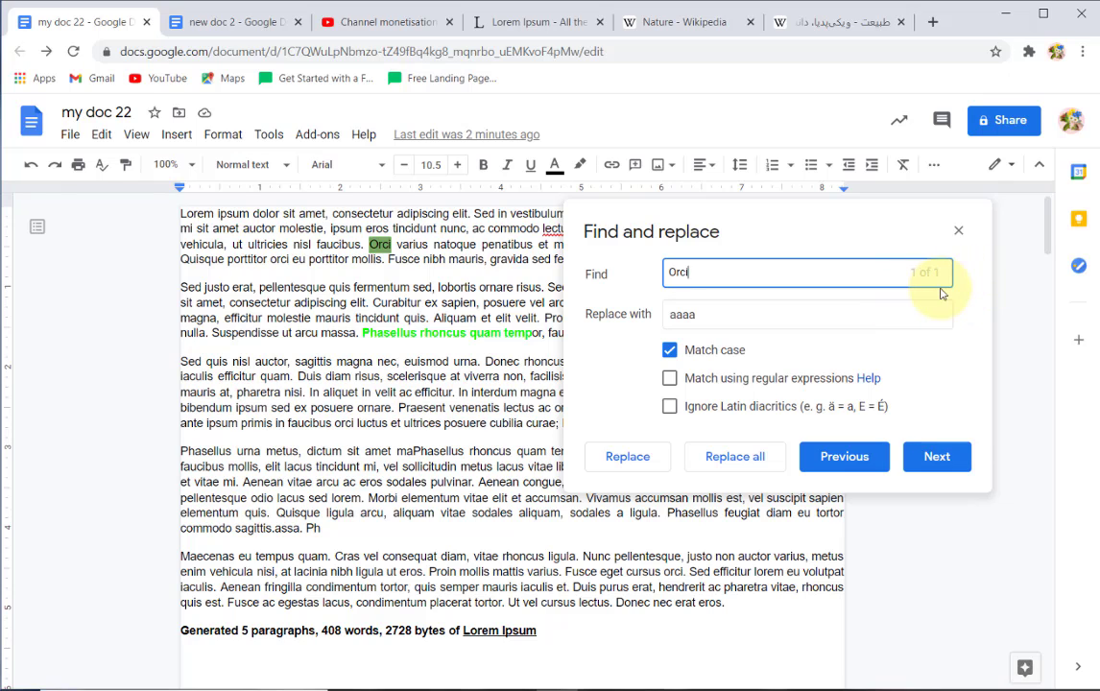
pyautogui.click(719, 356)
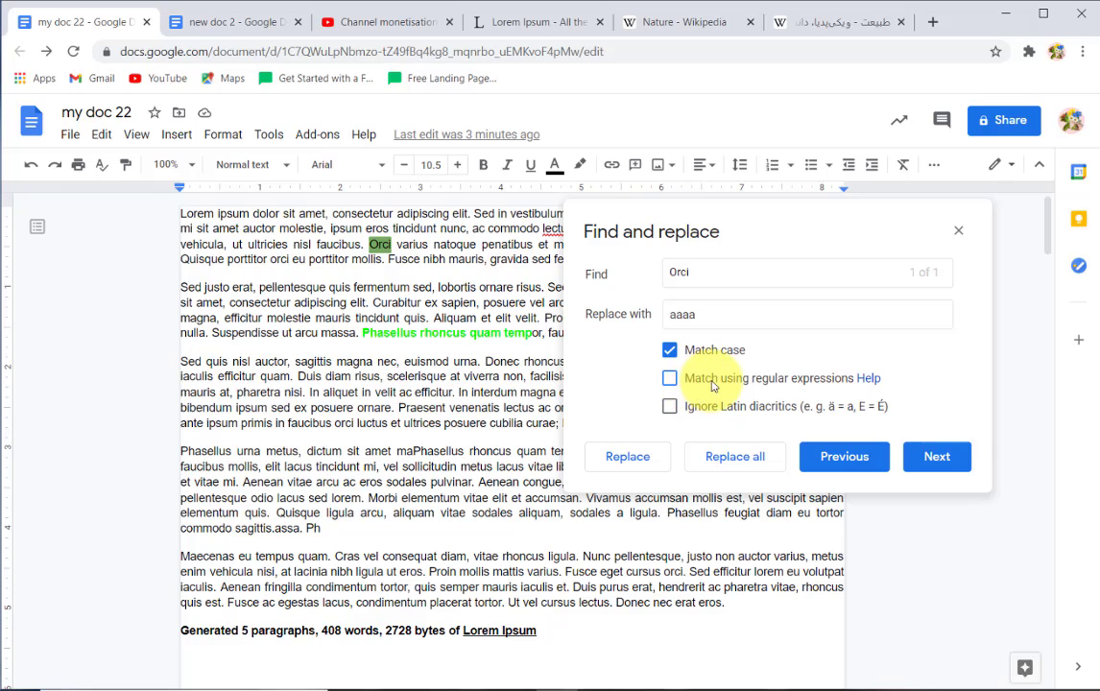
# Turn on Match using regular expressions and Ignore Latin diacritics, replace the matched "Orci" with "aaaa" in the first paragraph, and close Find and replace
pyautogui.click(669, 382)
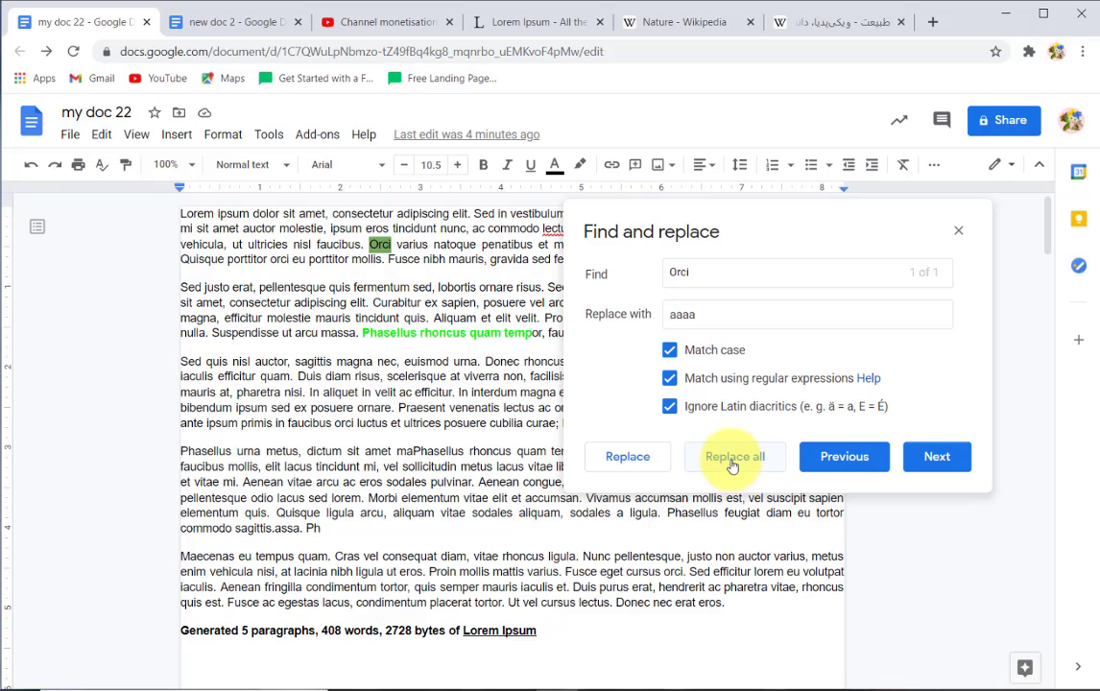
pyautogui.click(652, 276)
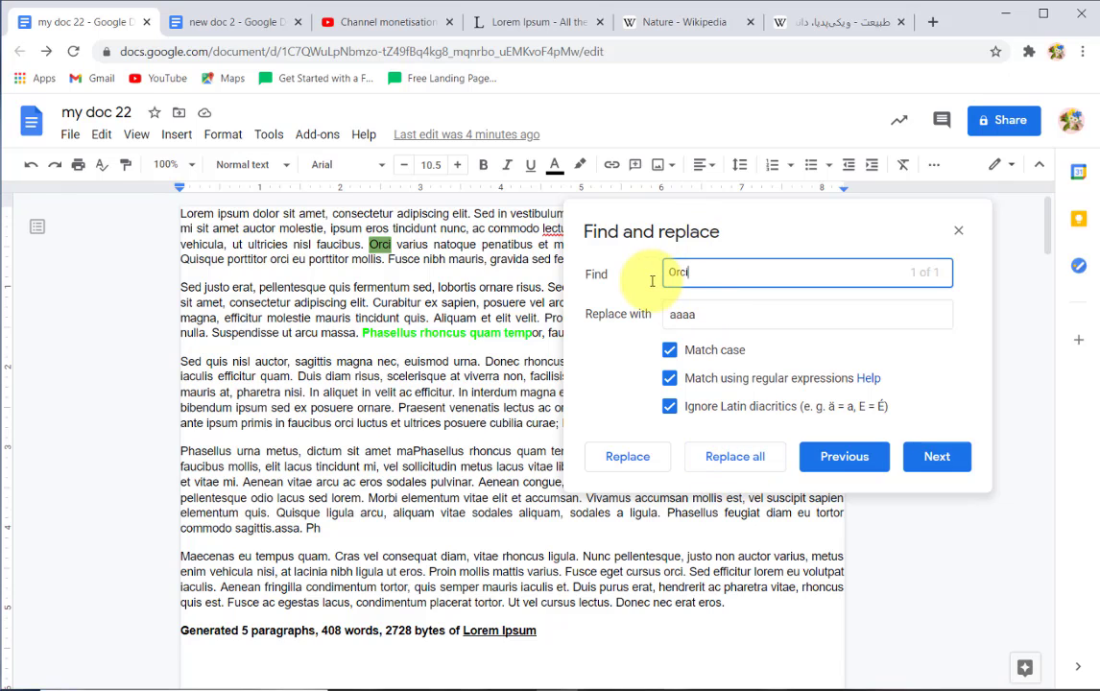
pyautogui.moveTo(709, 314); pyautogui.dragTo(643, 314)
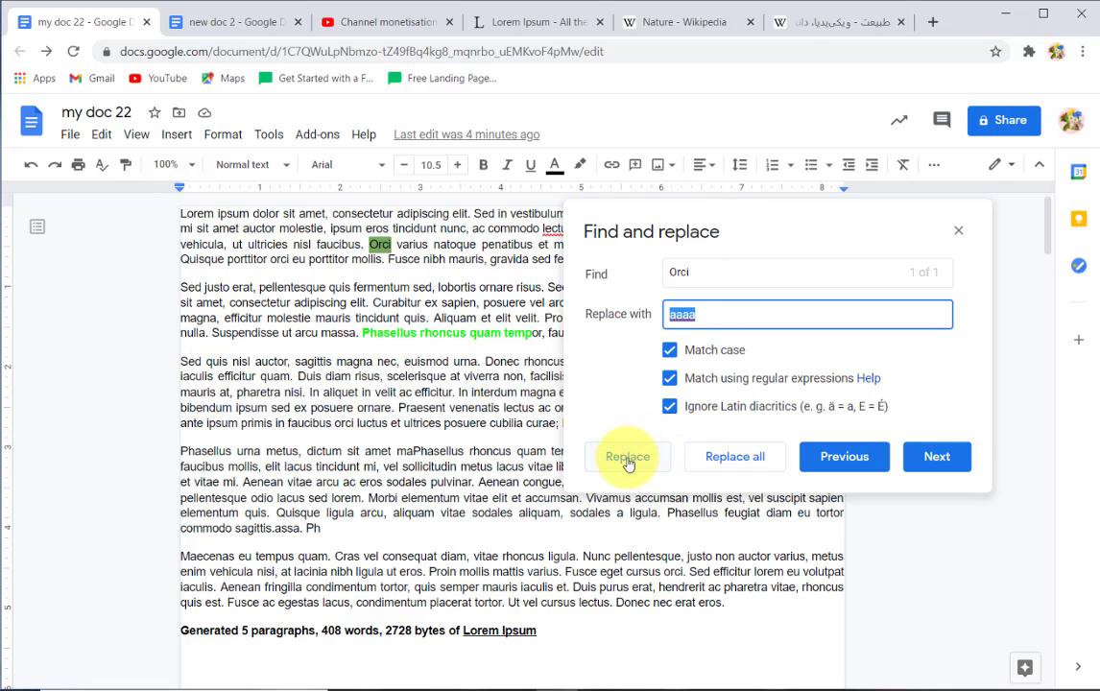
pyautogui.click(632, 453)
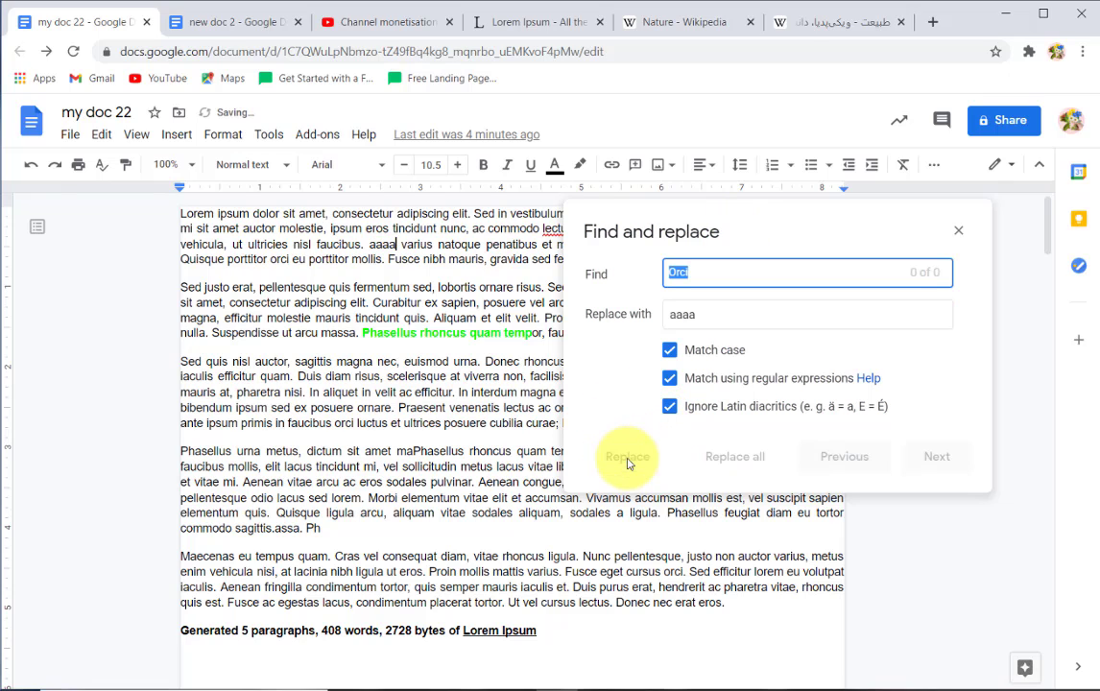
pyautogui.doubleClick(382, 245)
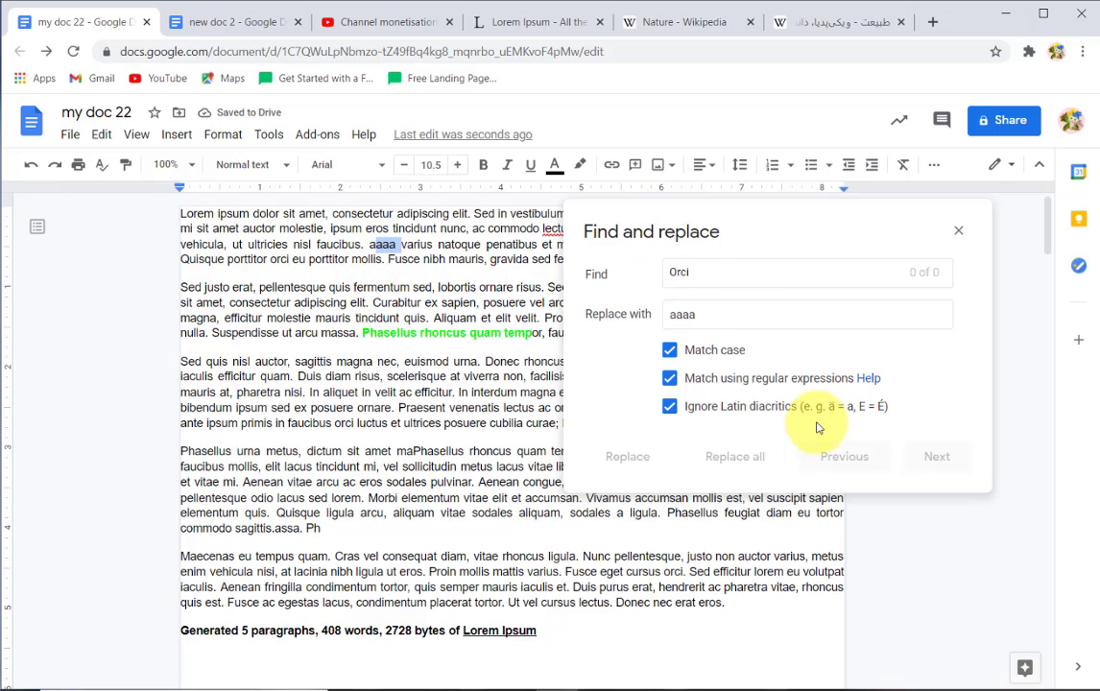
pyautogui.click(961, 230)
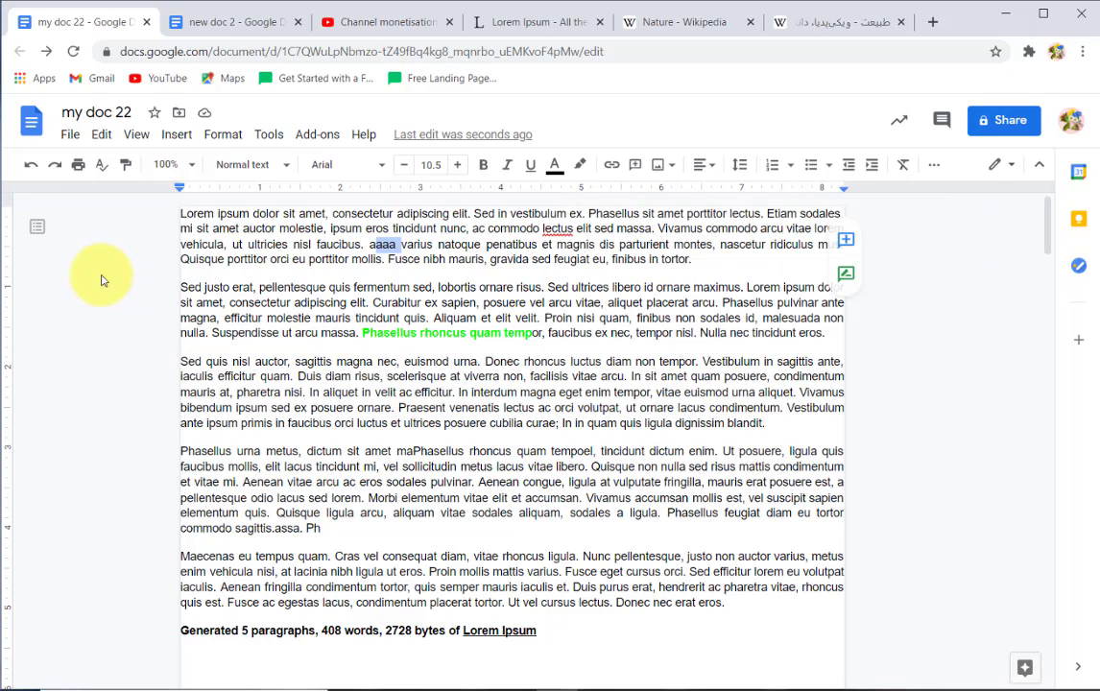